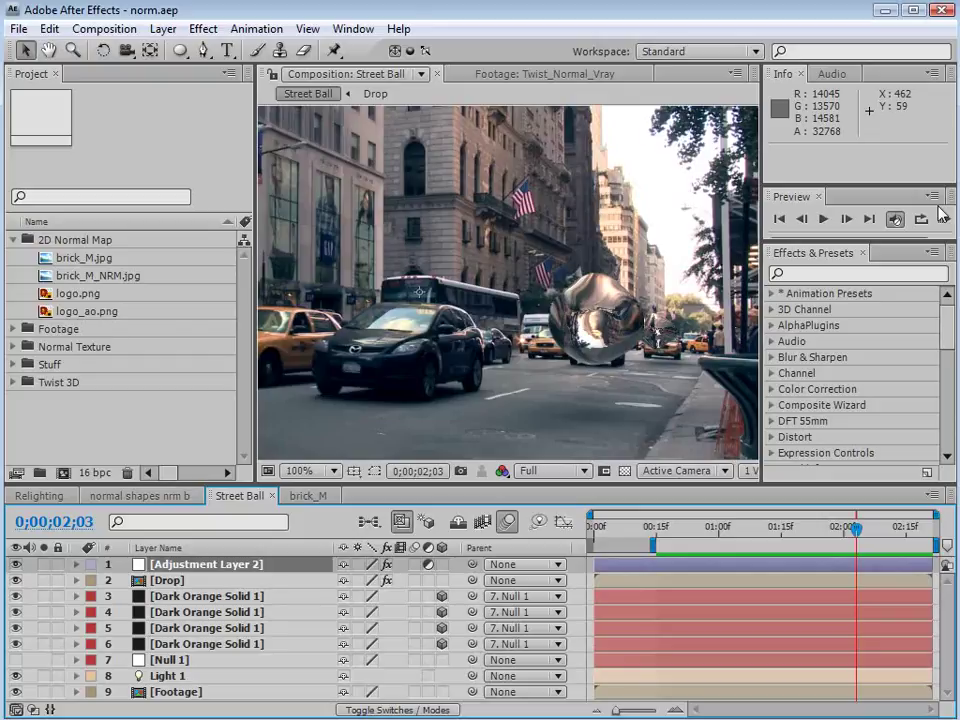
View the Twist_Diffuse.tif and Twist_Normal_Vray footage from the Twist 3D folder
{"action": "left_click", "coordinate": [13, 382]}
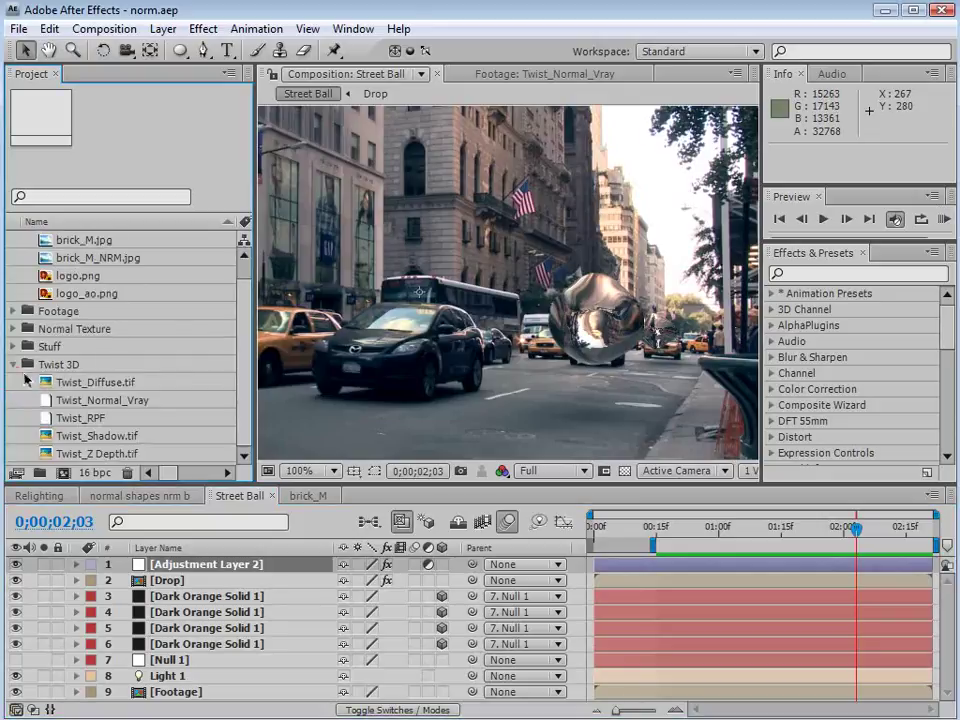
{"action": "double_click", "coordinate": [100, 382]}
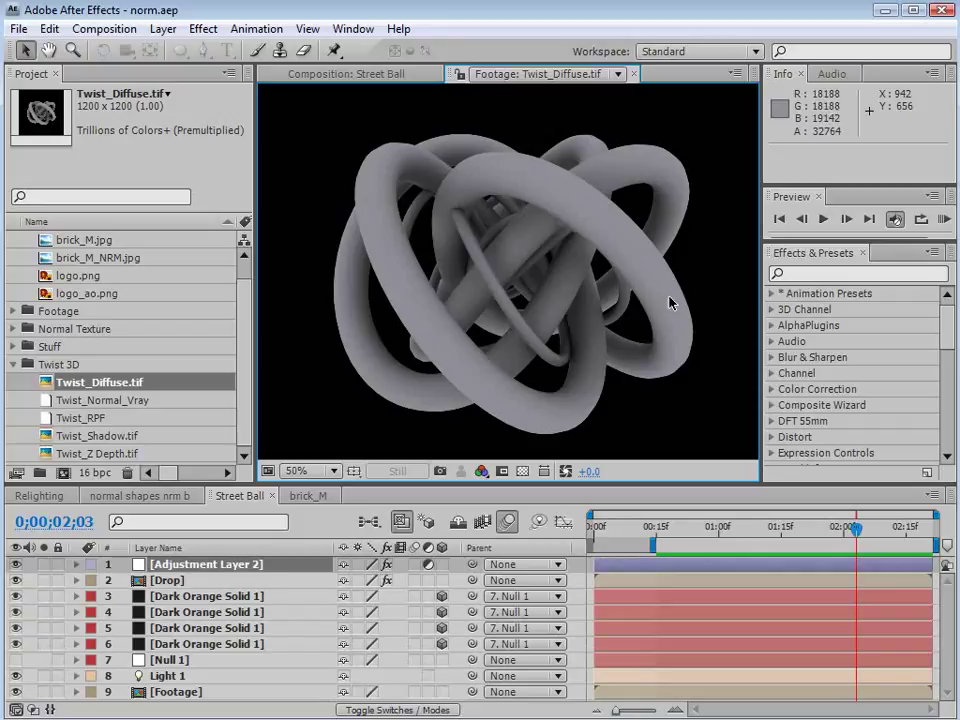
{"action": "left_click", "coordinate": [44, 401]}
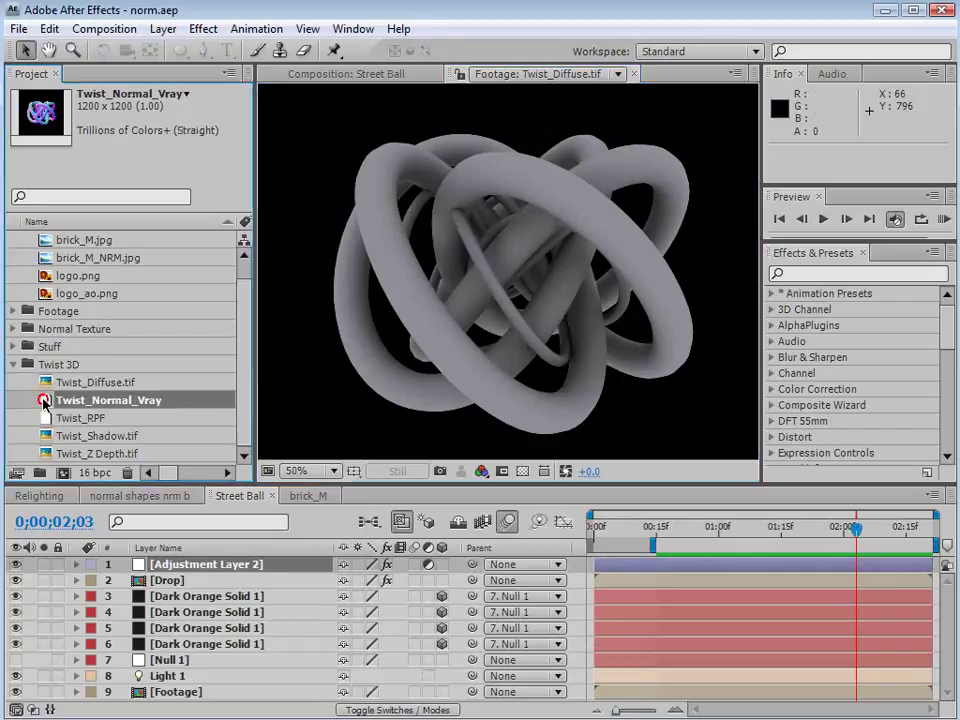
{"action": "double_click", "coordinate": [44, 401]}
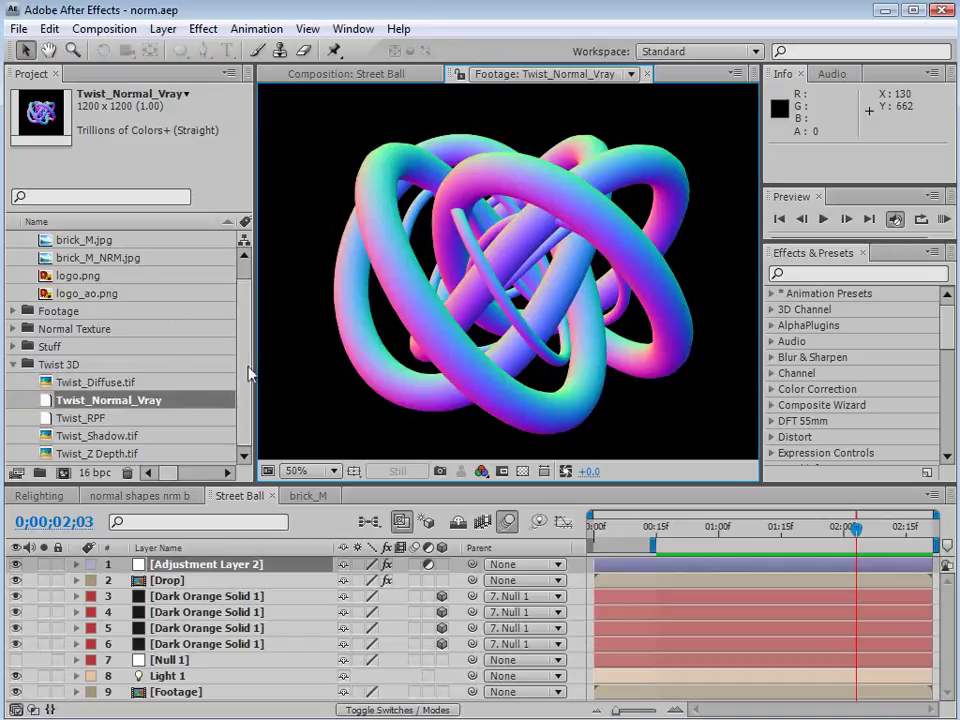
Compare brick_M.jpg with its normal map brick_M_NRM.jpg and with the Twist_Normal_Vray footage
{"action": "scroll", "coordinate": [50, 262], "scroll_direction": "up", "scroll_amount": 1}
{"action": "double_click", "coordinate": [47, 259]}
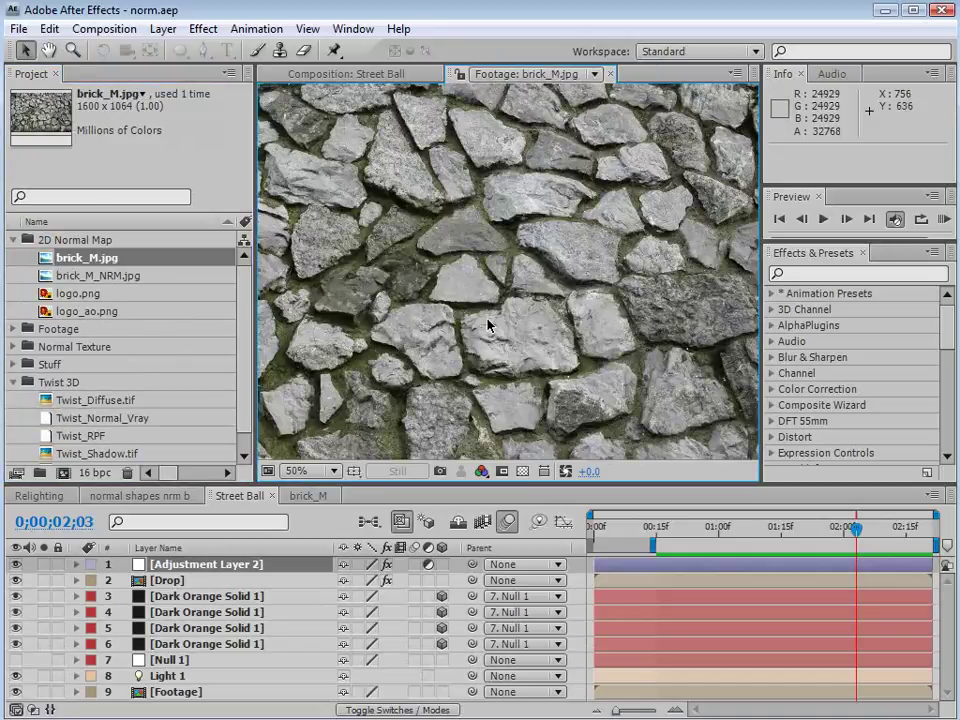
{"action": "double_click", "coordinate": [80, 275]}
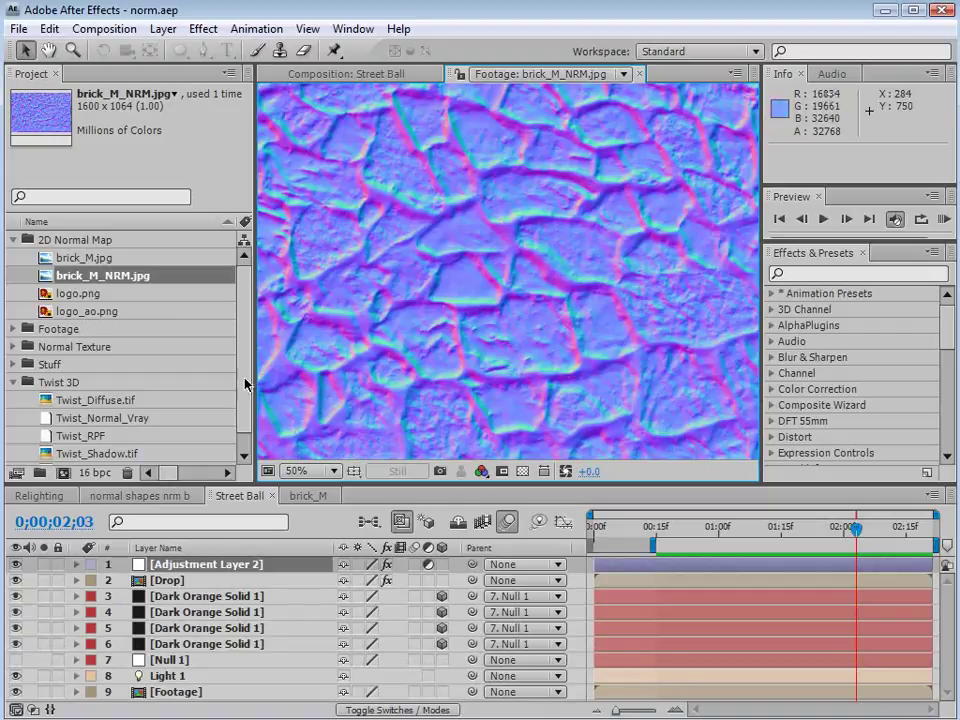
{"action": "scroll", "coordinate": [120, 360], "scroll_direction": "down", "scroll_amount": 1}
{"action": "double_click", "coordinate": [52, 402]}
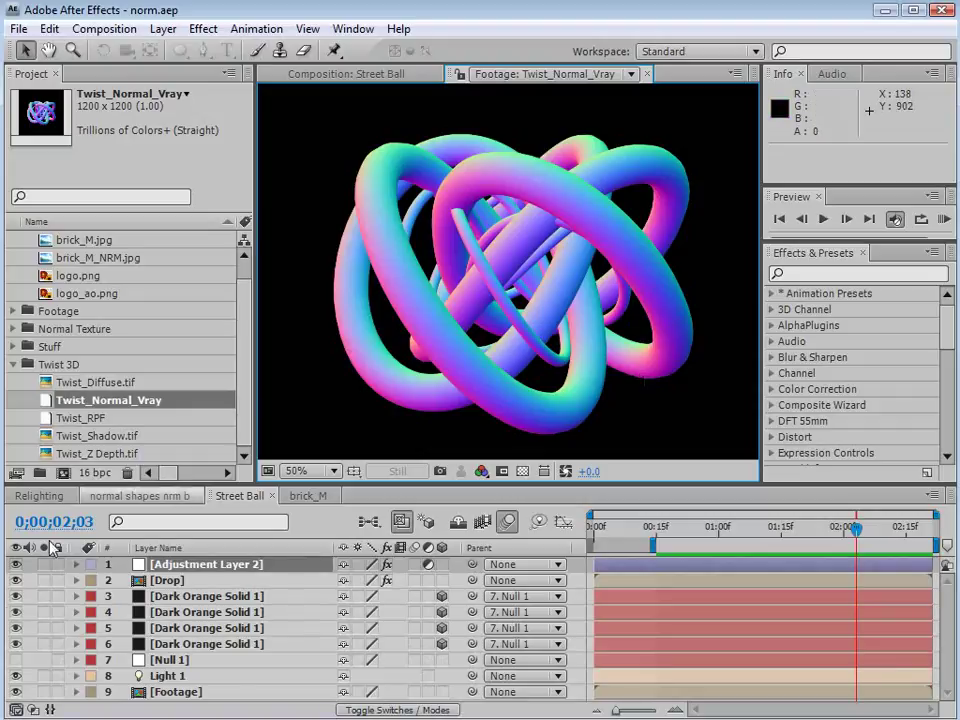
In the Relighting composition, move Light 1 above the twisted shape to about 391, 135, -303
{"action": "left_click", "coordinate": [44, 495]}
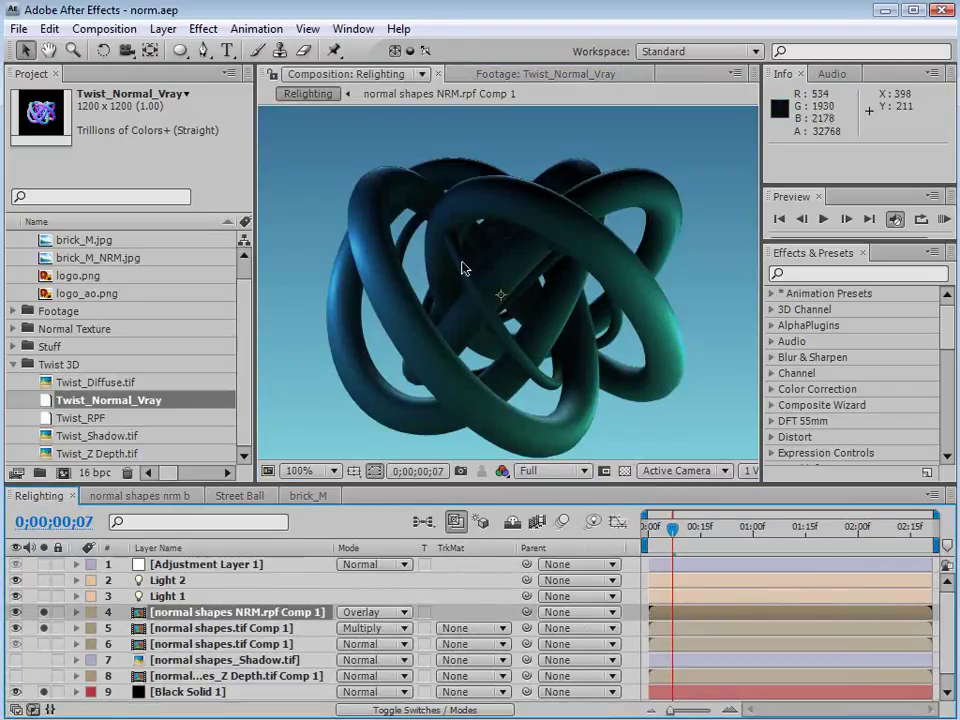
{"action": "scroll", "coordinate": [492, 284], "scroll_direction": "down", "scroll_amount": 2}
{"action": "left_click", "coordinate": [492, 285]}
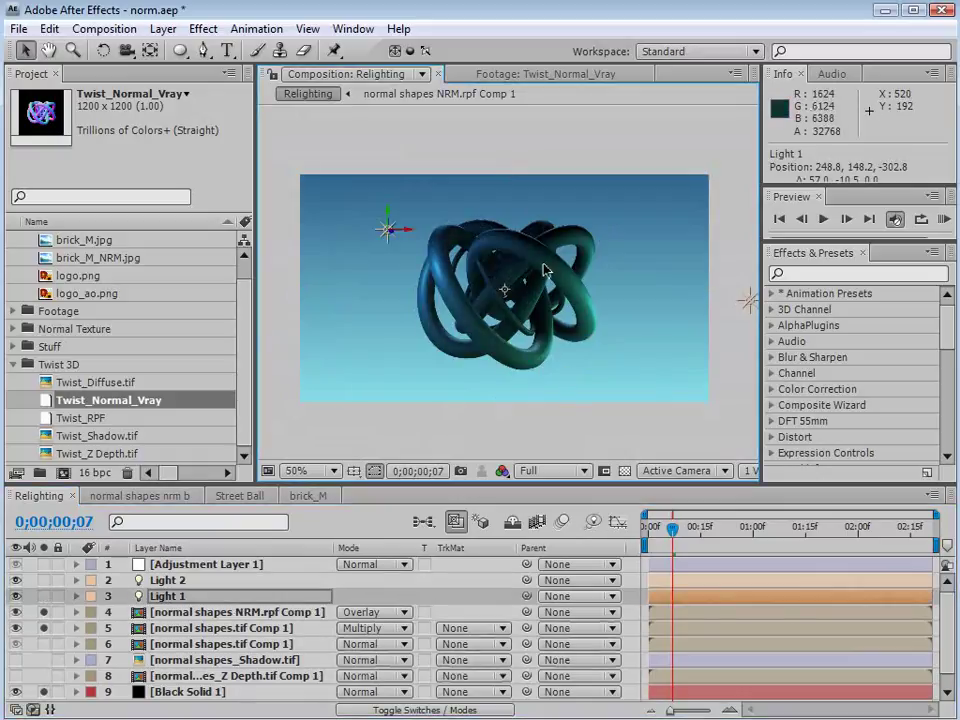
{"action": "left_click_drag", "start_coordinate": [388, 236], "coordinate": [505, 258]}
{"action": "scroll", "coordinate": [505, 258], "scroll_direction": "up", "scroll_amount": 2}
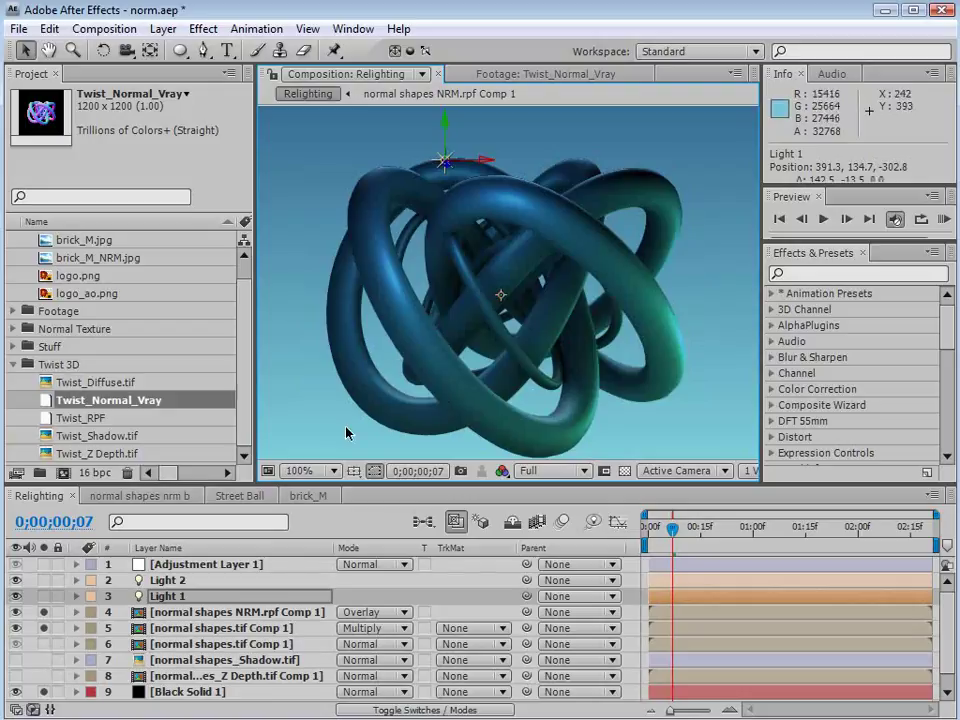
Set the project colour depth to 32 bpc and move Light 1 beside the twisted shape to about 289, 215, -303
{"action": "left_click", "coordinate": [88, 471]}
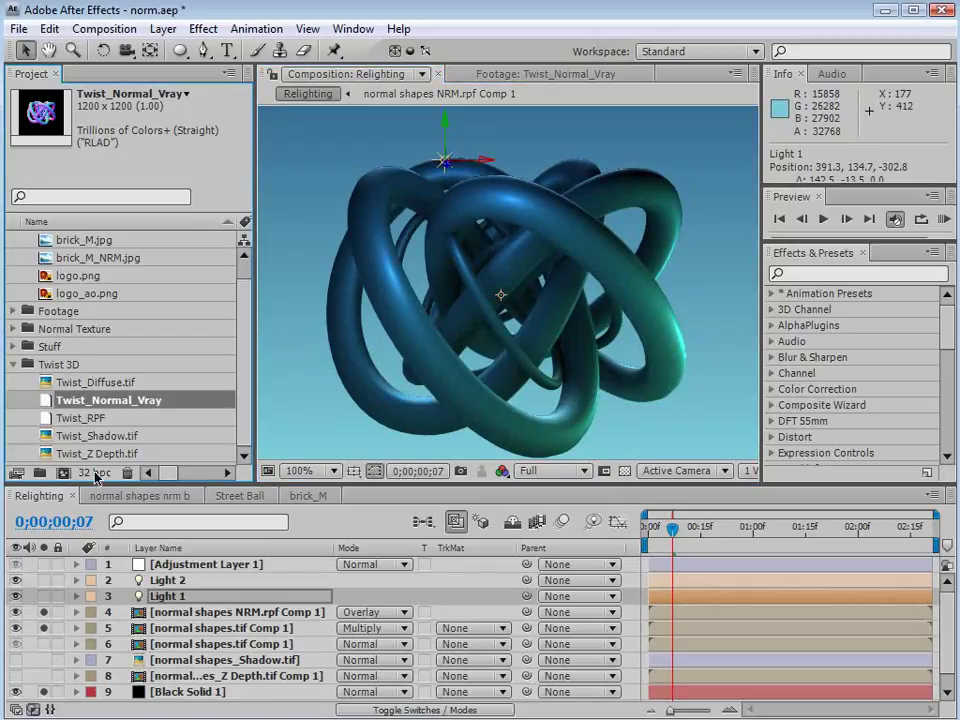
{"action": "left_click_drag", "start_coordinate": [440, 162], "coordinate": [296, 268]}
{"action": "left_click", "coordinate": [97, 474], "text": "alt"}
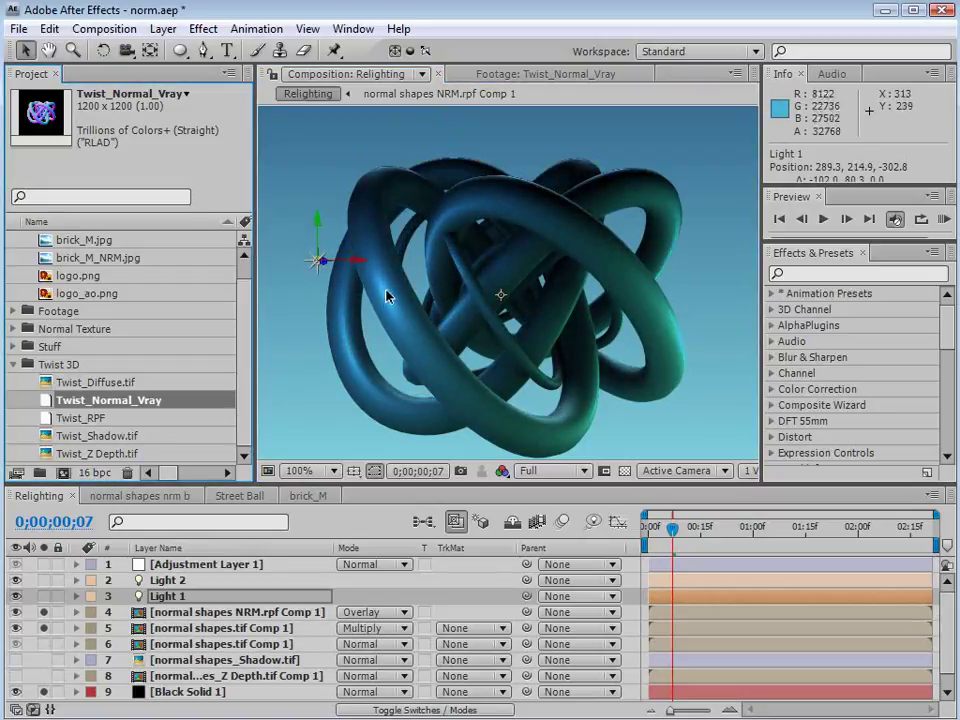
{"action": "left_click", "coordinate": [96, 473], "text": "alt"}
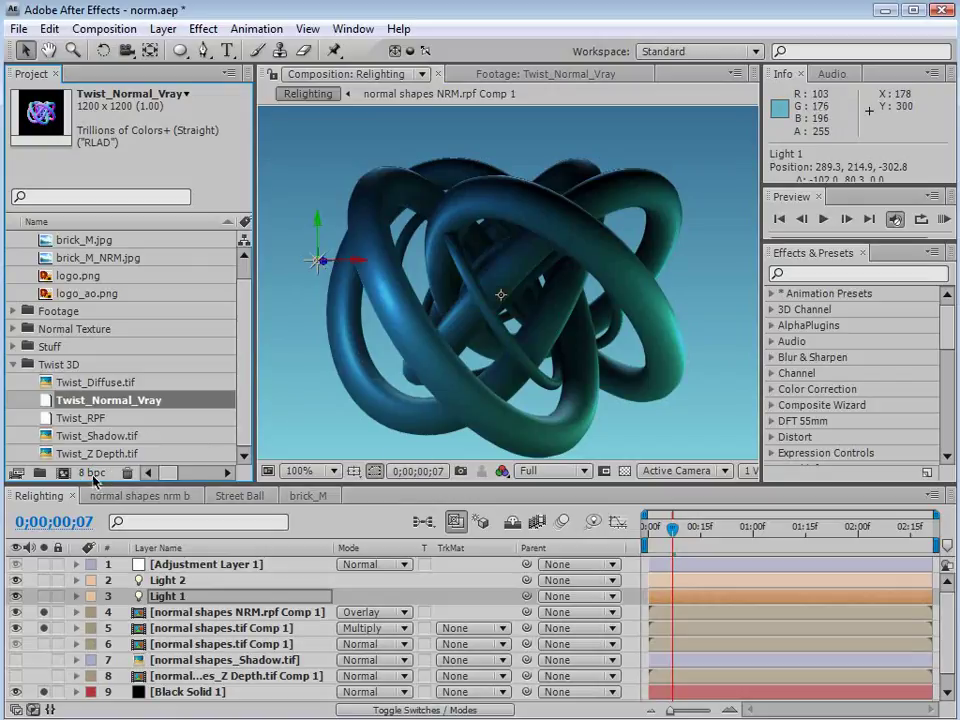
{"action": "left_click", "coordinate": [96, 473], "text": "alt"}
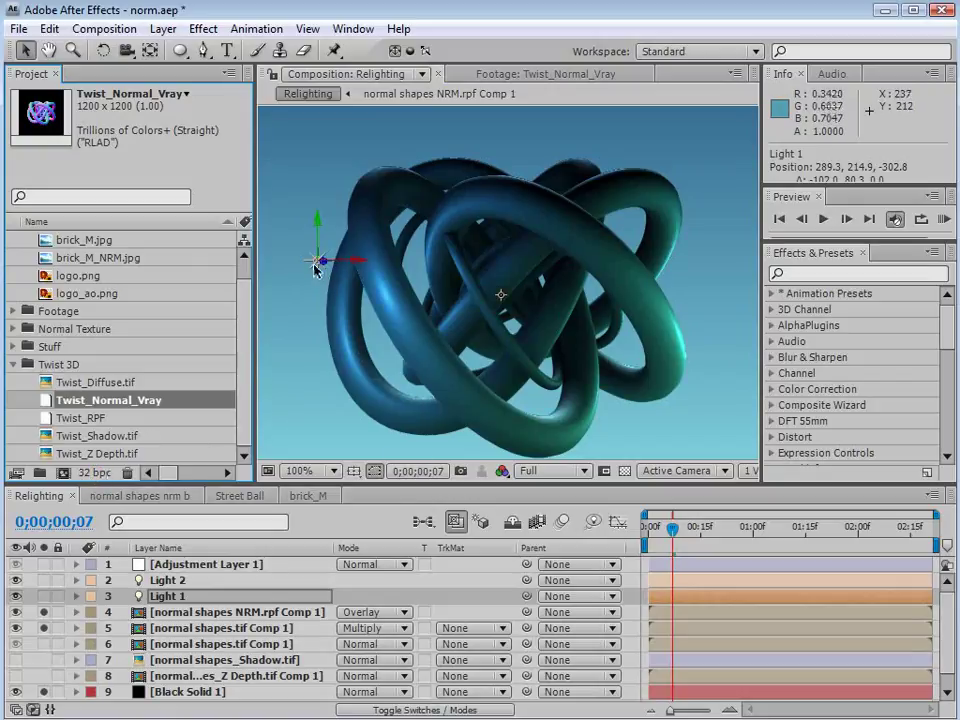
{"action": "key", "text": "ctrl+z"}
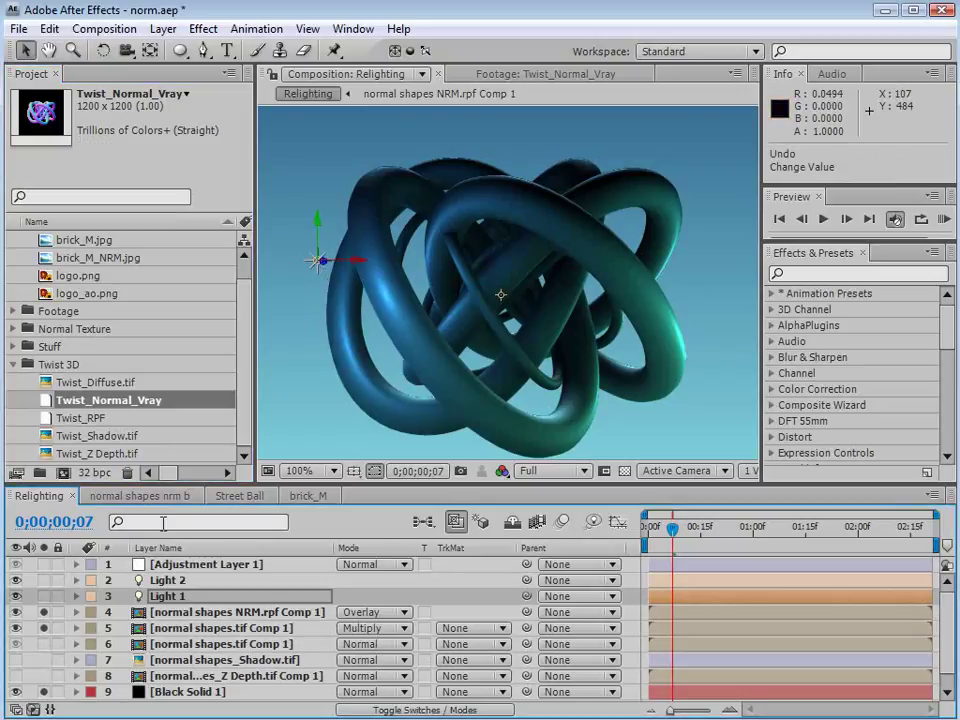
Play a RAM preview of the Street Ball composition
{"action": "left_click", "coordinate": [139, 495]}
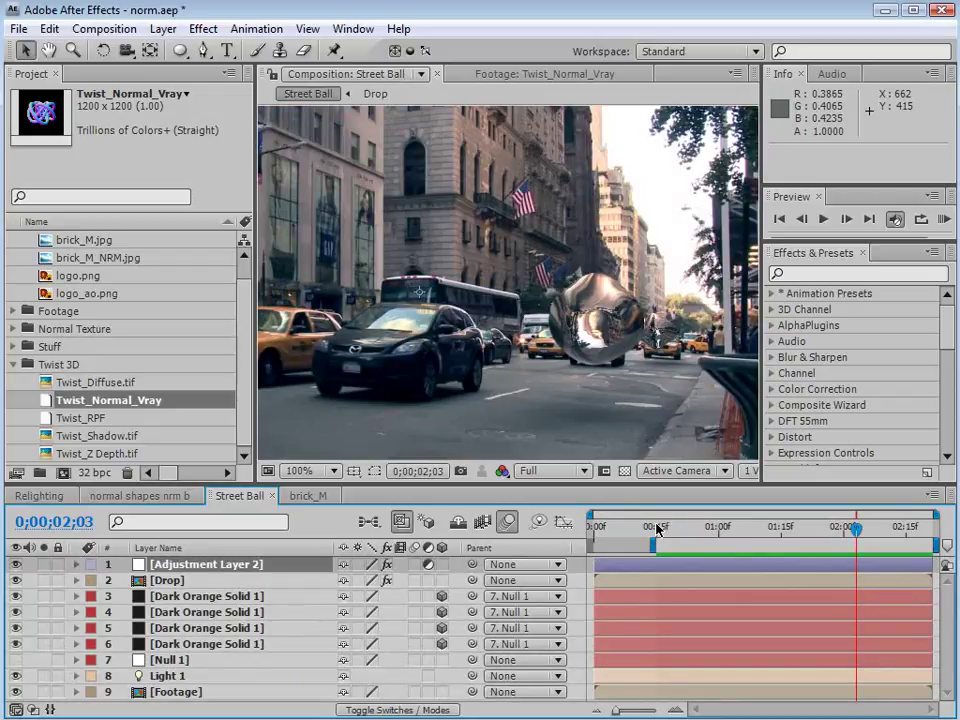
{"action": "key", "text": "KP_0"}
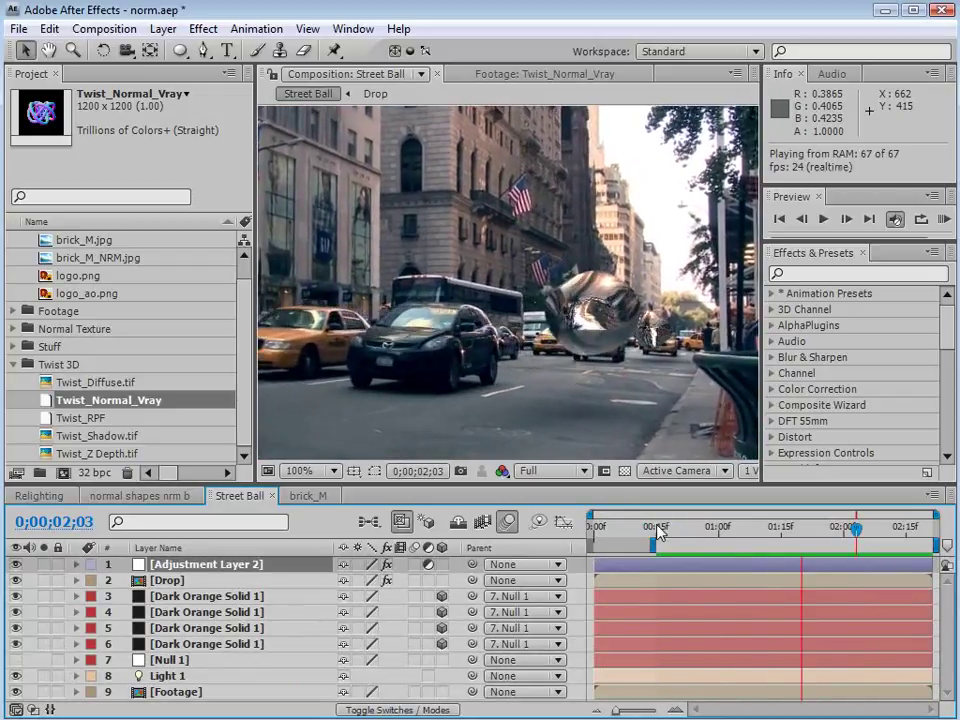
In the brick_M composition, move Light 2 slightly higher over the orange-lit side of the stone wall
{"action": "left_click", "coordinate": [308, 496]}
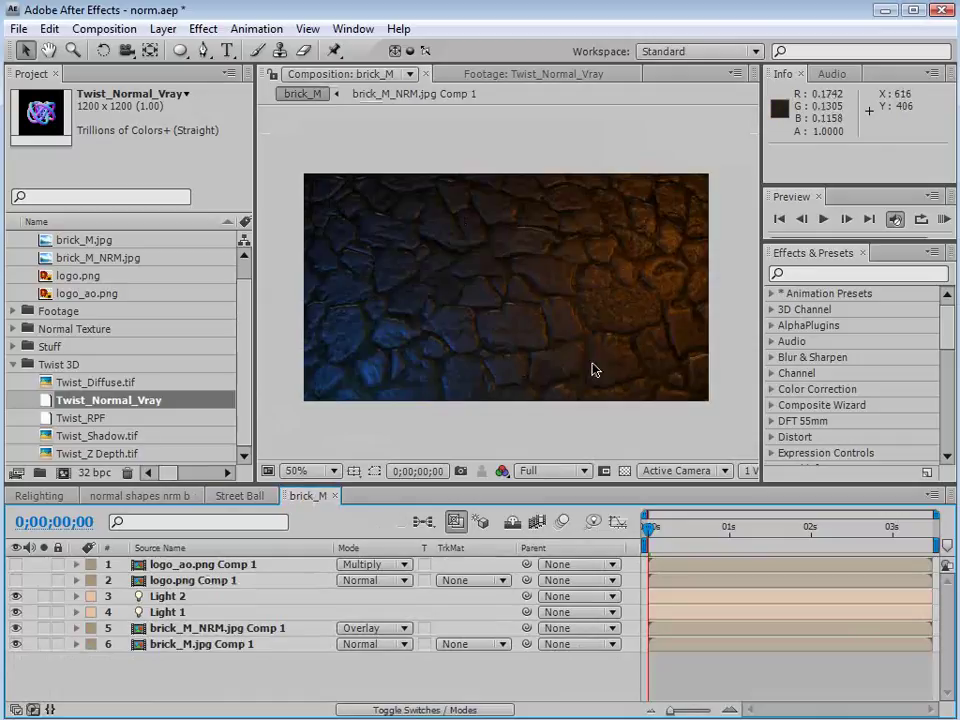
{"action": "key", "text": "comma"}
{"action": "mouse_move", "coordinate": [681, 266]}
{"action": "left_mouse_down"}
{"action": "mouse_move", "coordinate": [645, 210]}
{"action": "mouse_move", "coordinate": [429, 144]}
{"action": "mouse_move", "coordinate": [324, 281]}
{"action": "mouse_move", "coordinate": [396, 390]}
{"action": "mouse_move", "coordinate": [674, 355]}
{"action": "mouse_move", "coordinate": [701, 238]}
{"action": "mouse_move", "coordinate": [686, 242]}
{"action": "left_mouse_up"}
{"action": "key", "text": "period"}
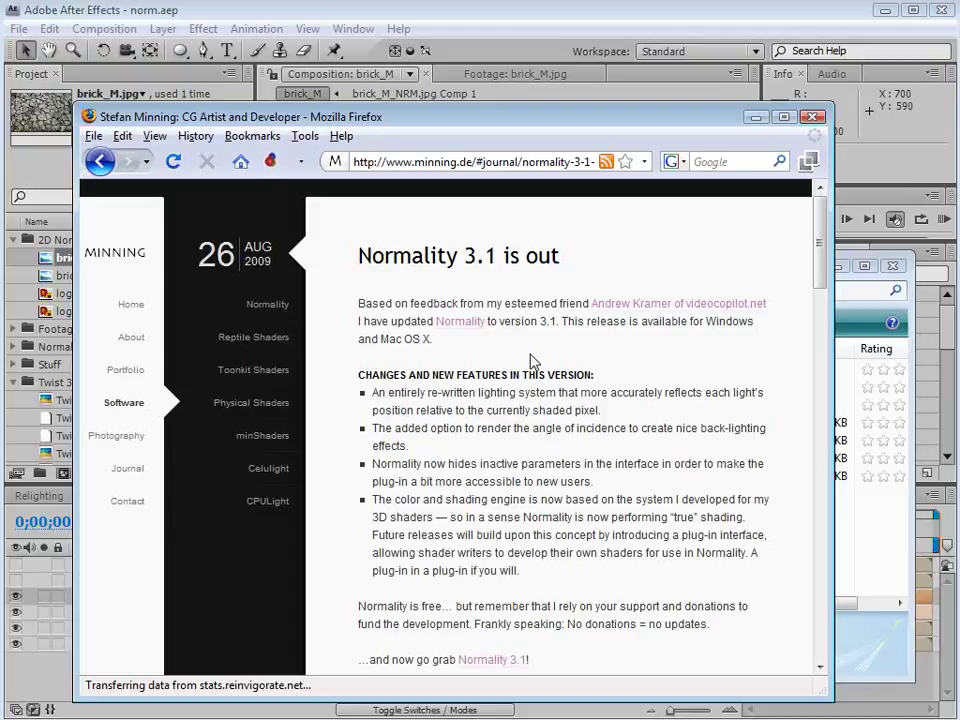
Locate the Plug-ins folder inside Support Files of the Adobe After Effects CS4 program folder
{"action": "left_click", "coordinate": [264, 313]}
{"action": "left_click", "coordinate": [887, 553]}
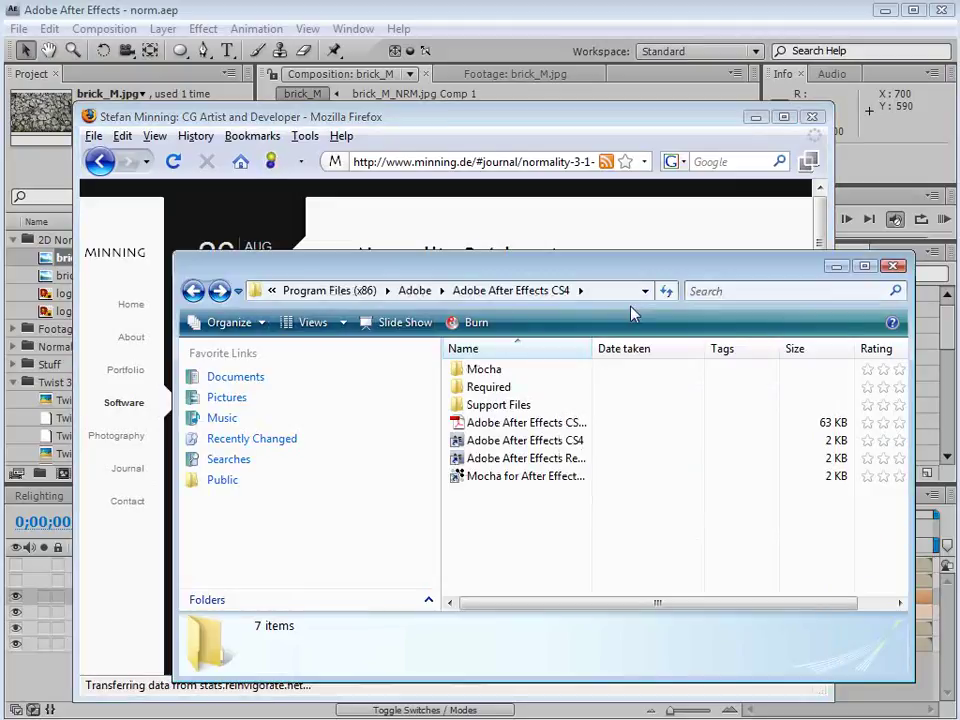
{"action": "double_click", "coordinate": [461, 405]}
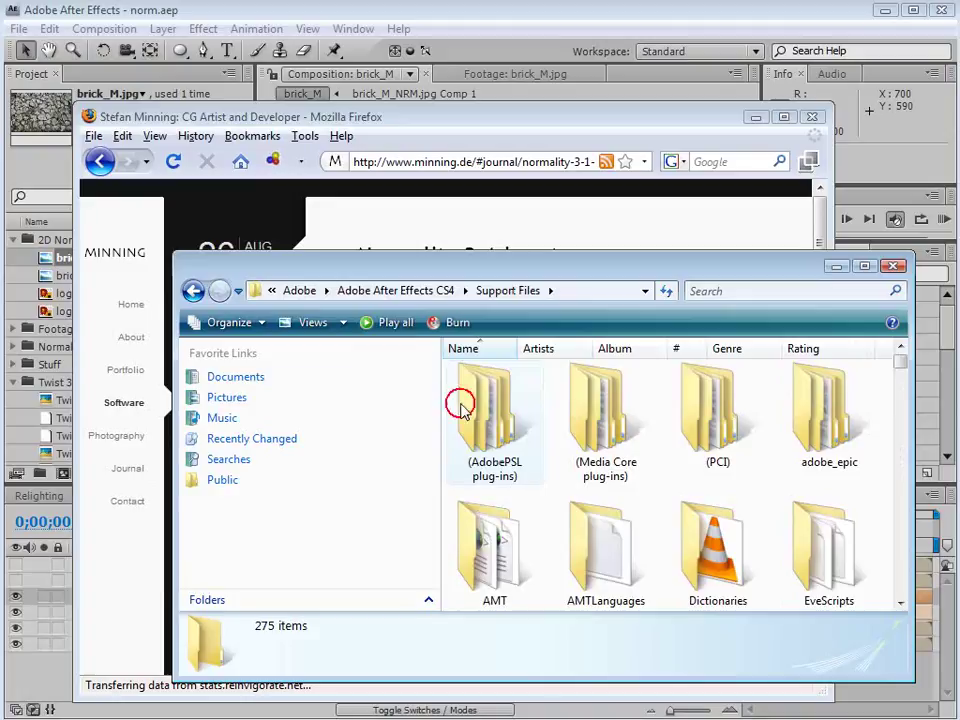
{"action": "scroll", "coordinate": [696, 508], "scroll_direction": "down", "scroll_amount": 3}
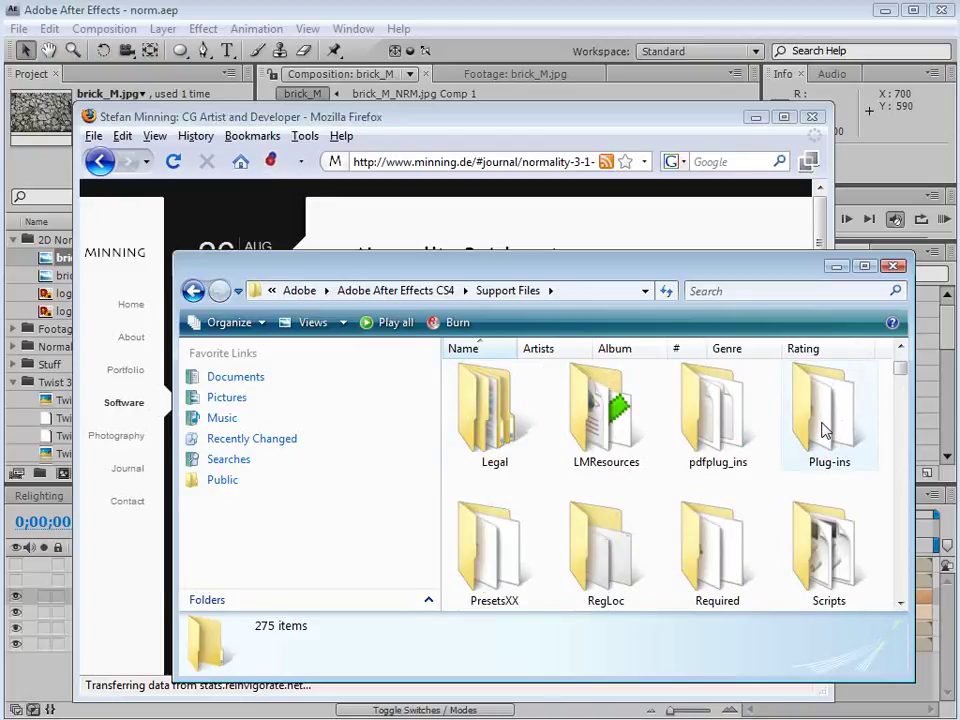
Minimize the Normality web page and the Support Files window, and view the brick_M.jpg footage in After Effects
{"action": "left_click", "coordinate": [666, 120]}
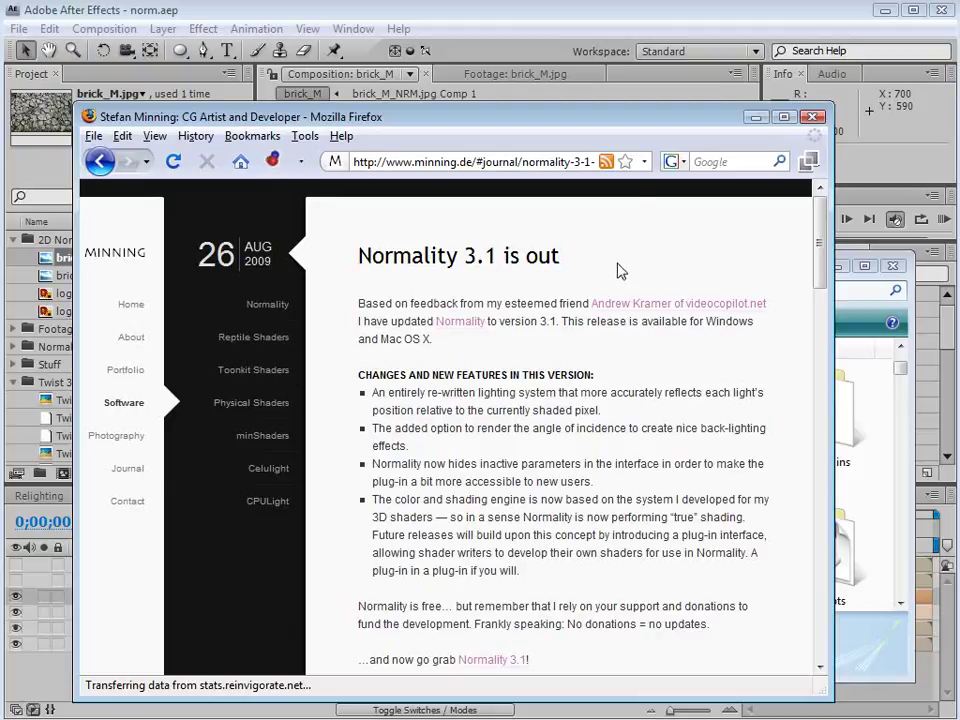
{"action": "left_click", "coordinate": [756, 117]}
{"action": "left_click", "coordinate": [806, 277]}
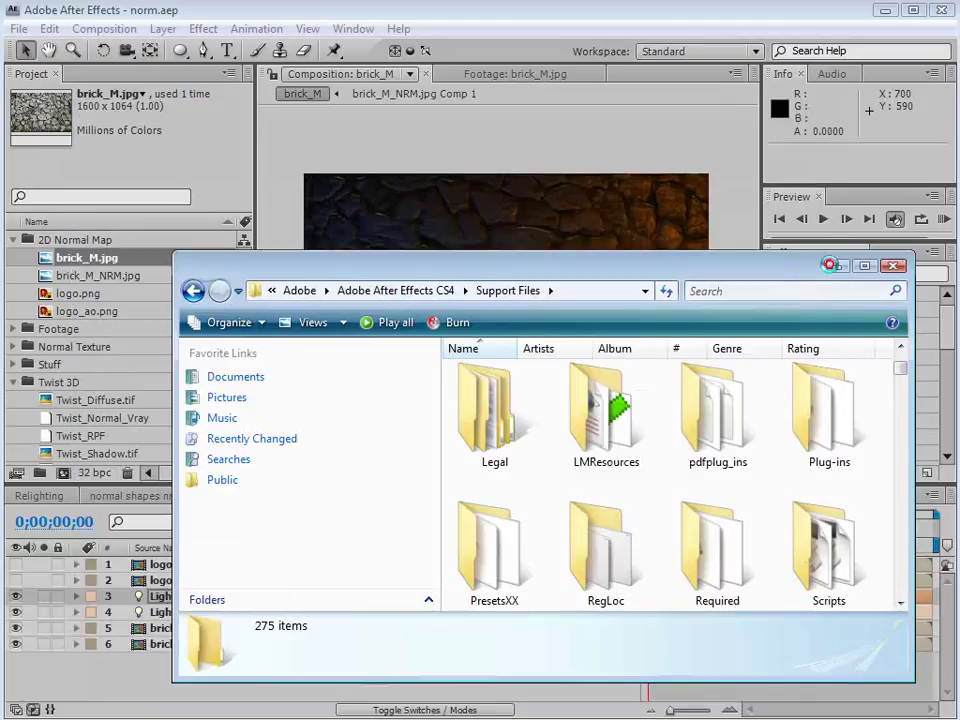
{"action": "left_click", "coordinate": [836, 266]}
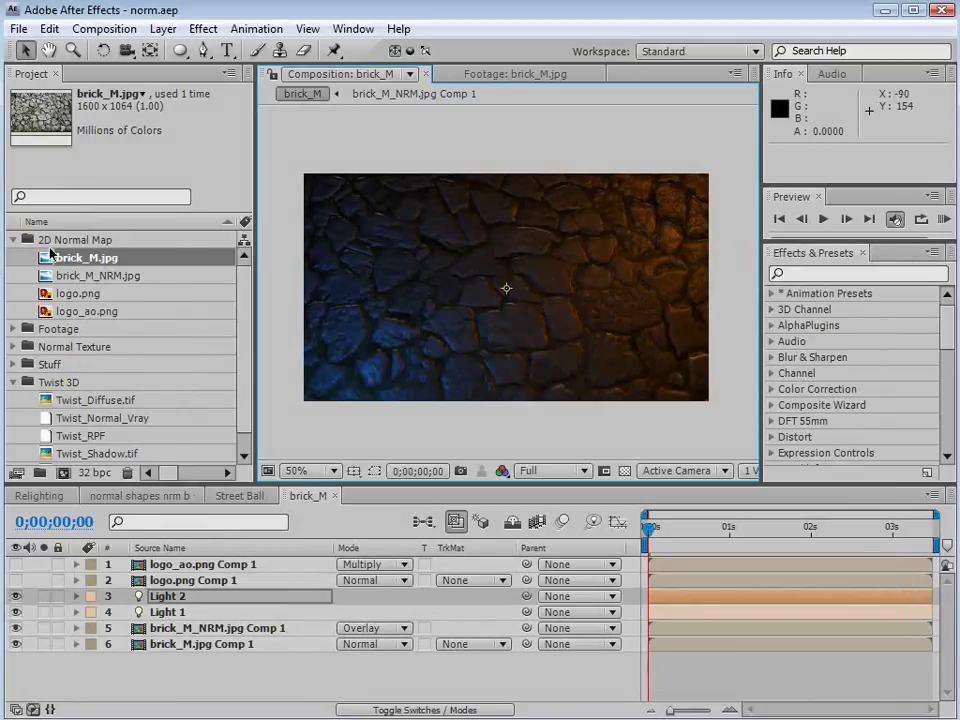
{"action": "double_click", "coordinate": [87, 258]}
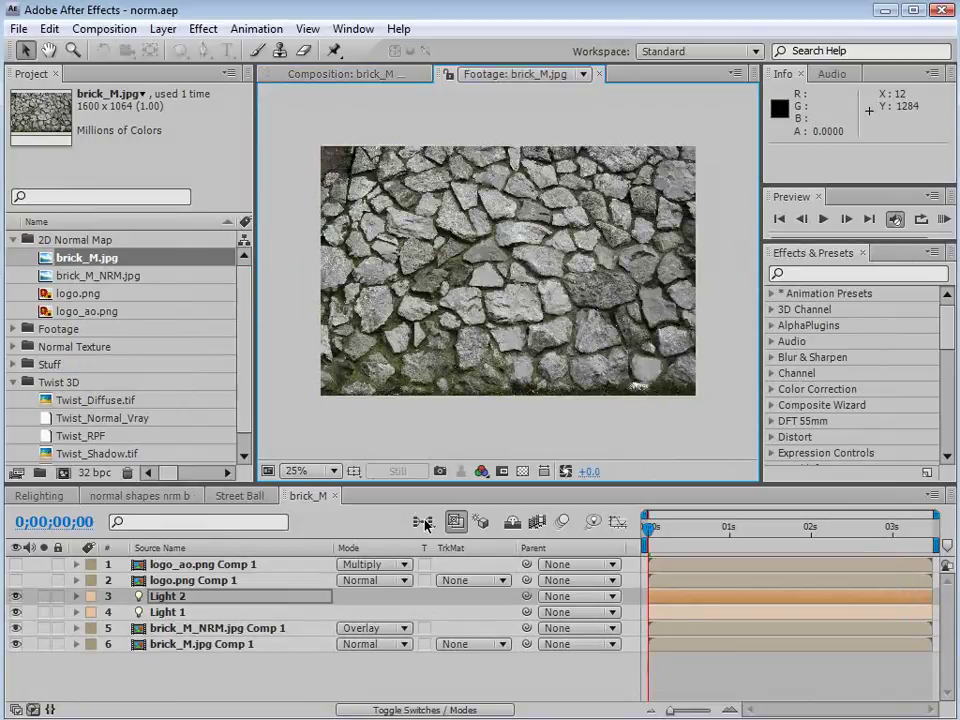
Switch to Firefox and search Google for "normal map generator"
{"action": "key", "text": "alt+Tab"}
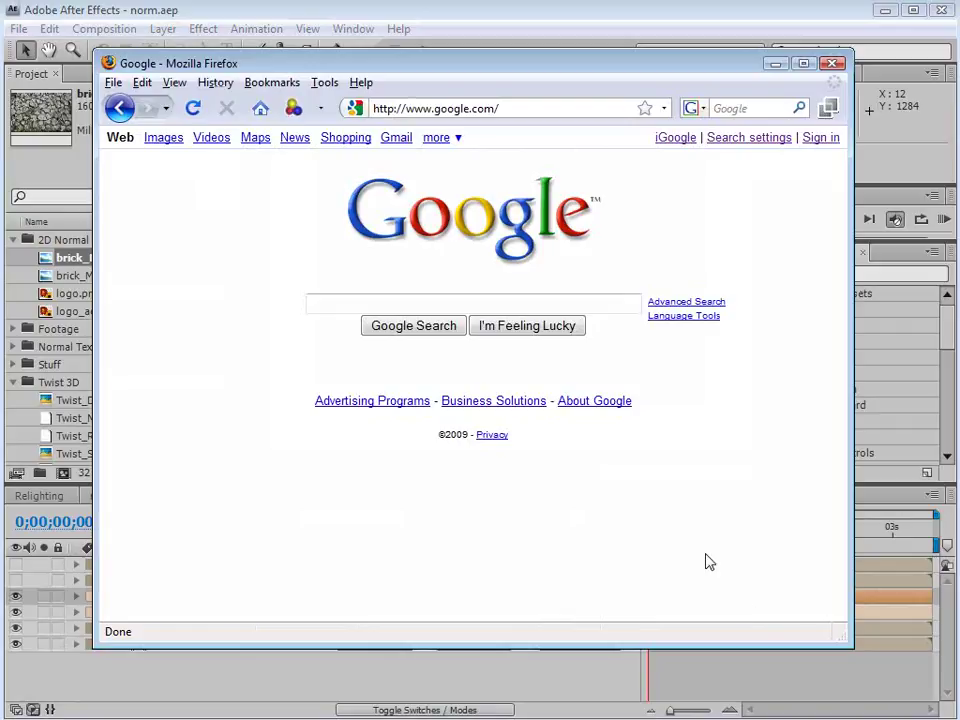
{"action": "left_click", "coordinate": [353, 305]}
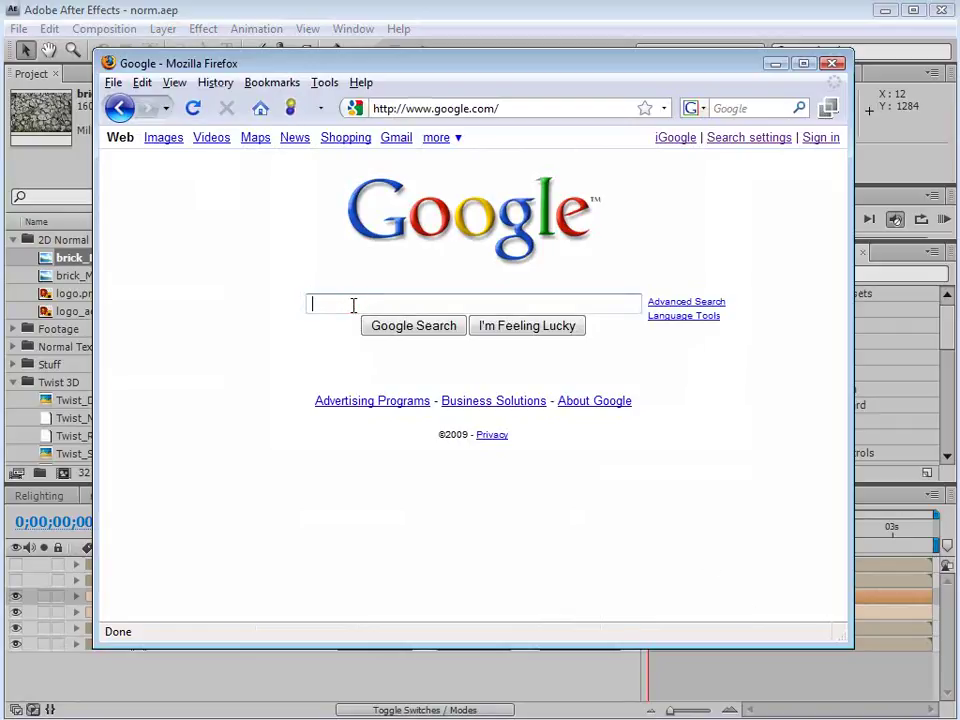
{"action": "type", "text": "normal map generator"}
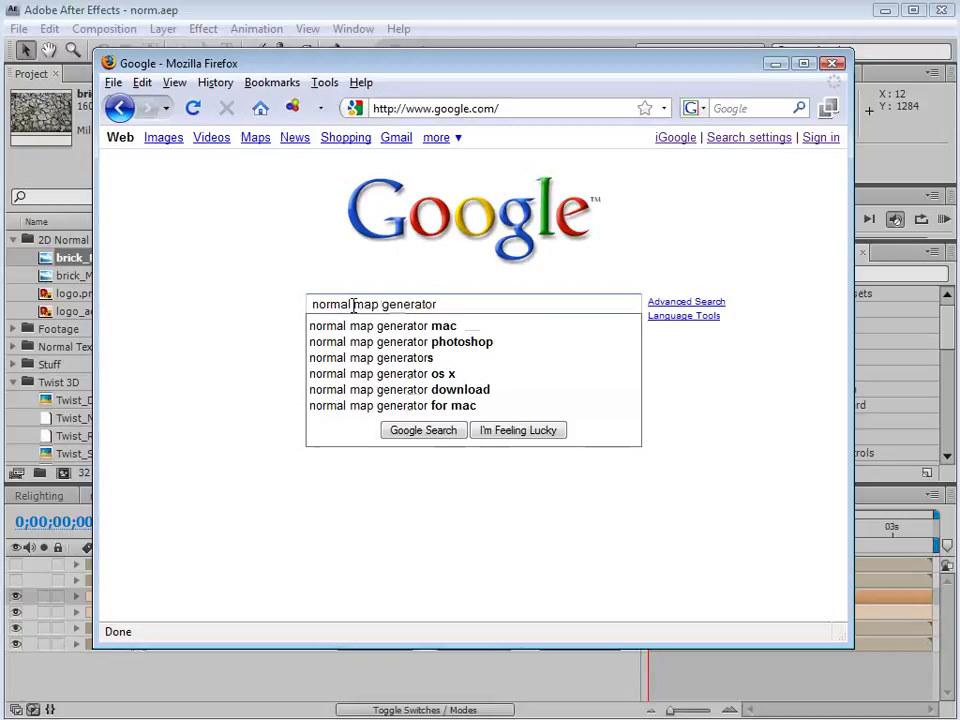
{"action": "key", "text": "Return"}
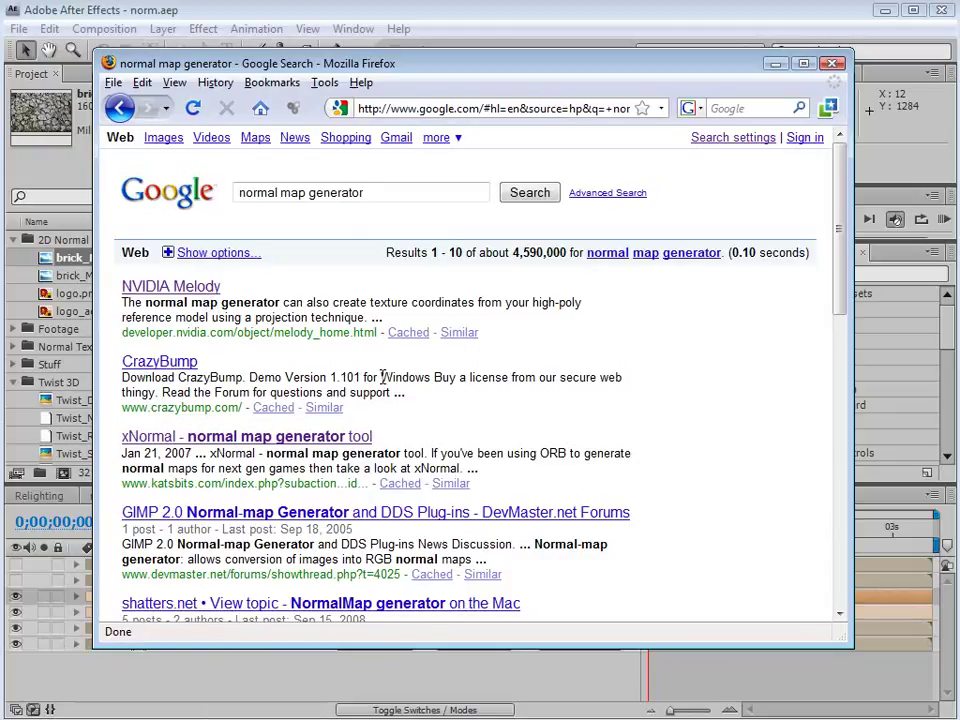
Refine the Google search to "normal map generator os x"
{"action": "left_click", "coordinate": [407, 193]}
{"action": "type", "text": "os "}
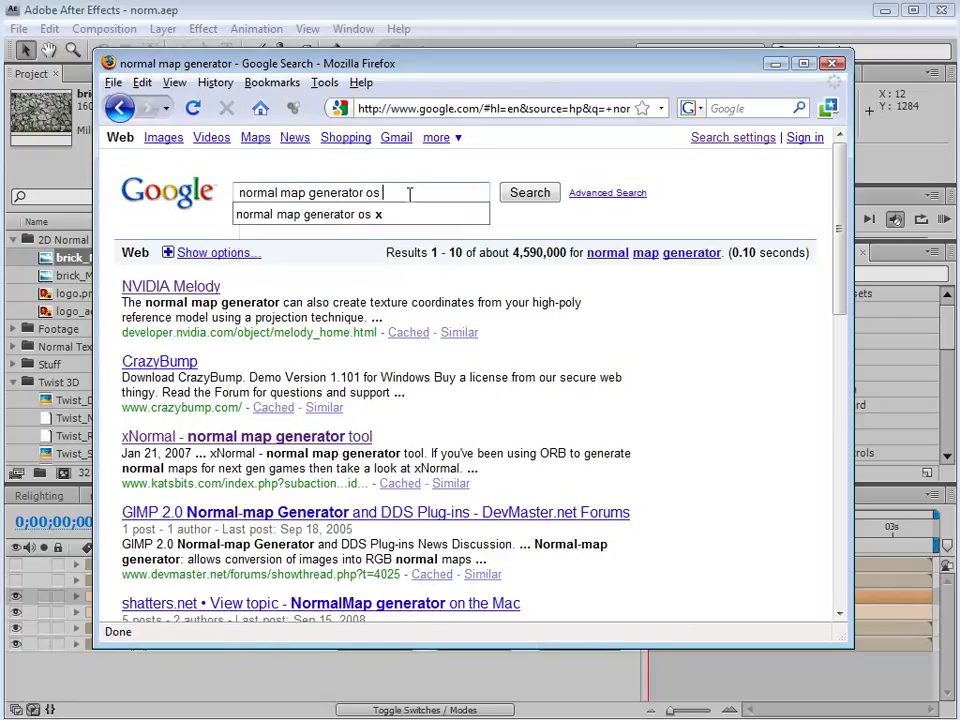
{"action": "type", "text": "x"}
{"action": "left_click", "coordinate": [527, 193]}
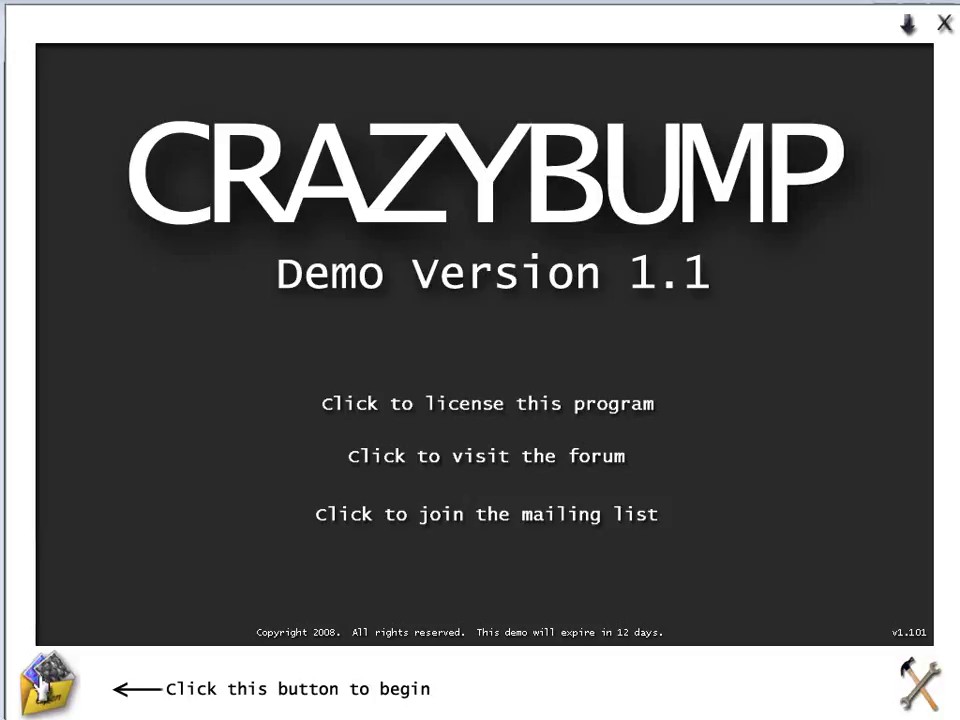
Open brick_M.jpg from the 2D Normal folder in CrazyBump as a photograph
{"action": "left_click", "coordinate": [47, 686]}
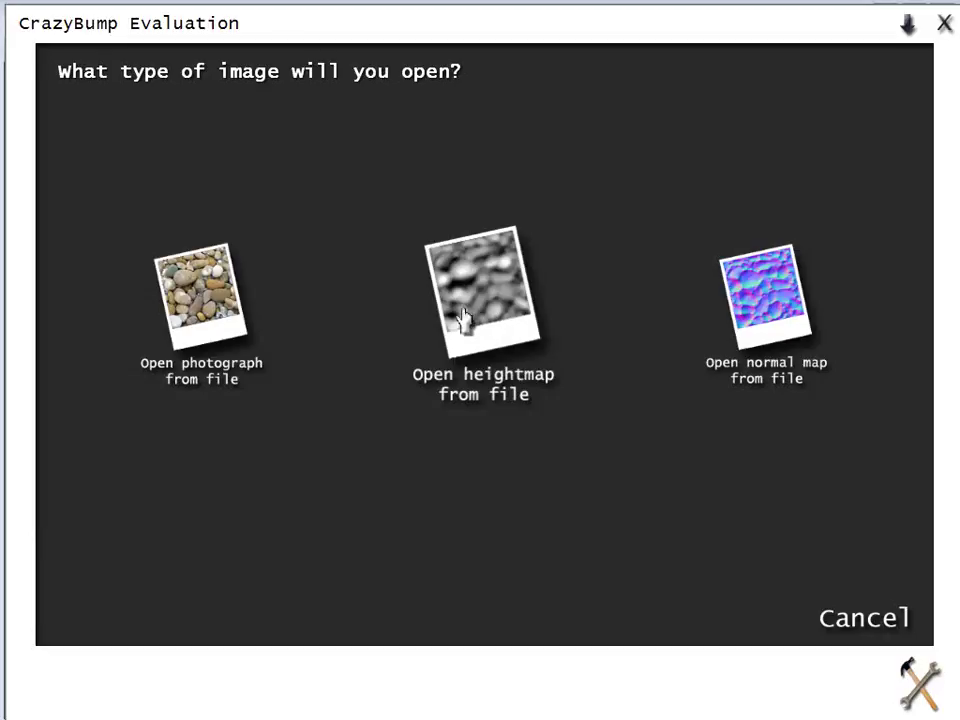
{"action": "left_click", "coordinate": [198, 295]}
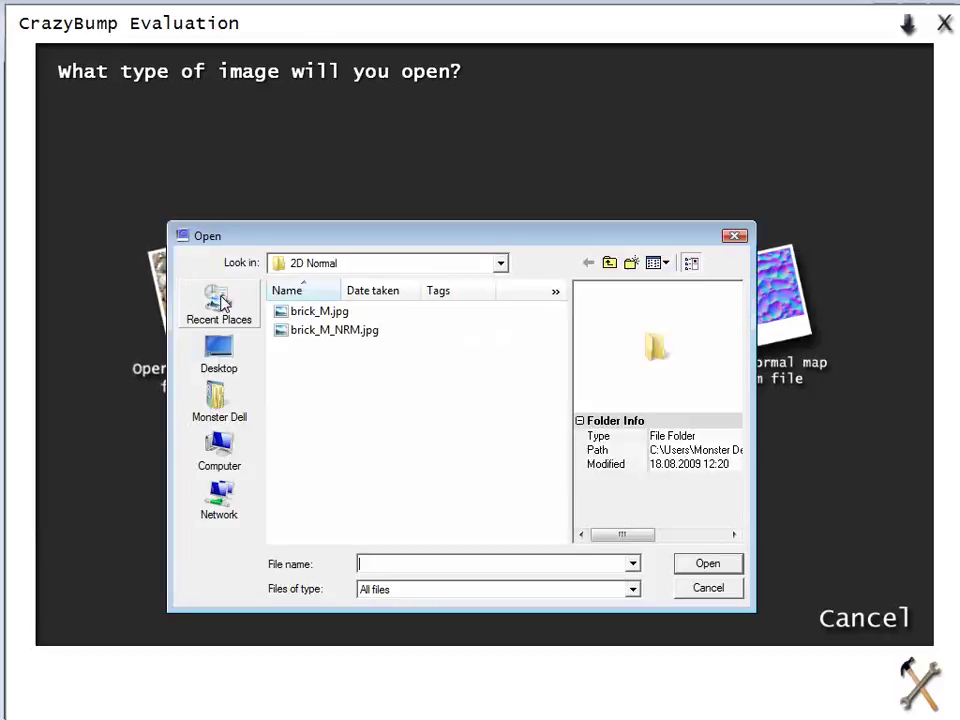
{"action": "left_click", "coordinate": [333, 311]}
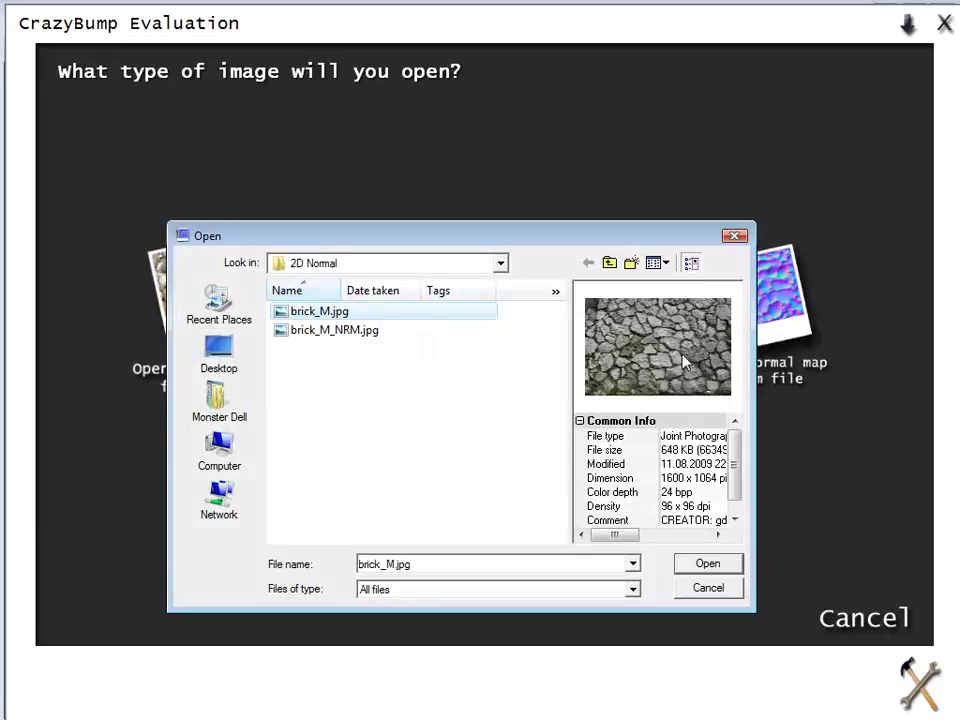
{"action": "left_click", "coordinate": [708, 566]}
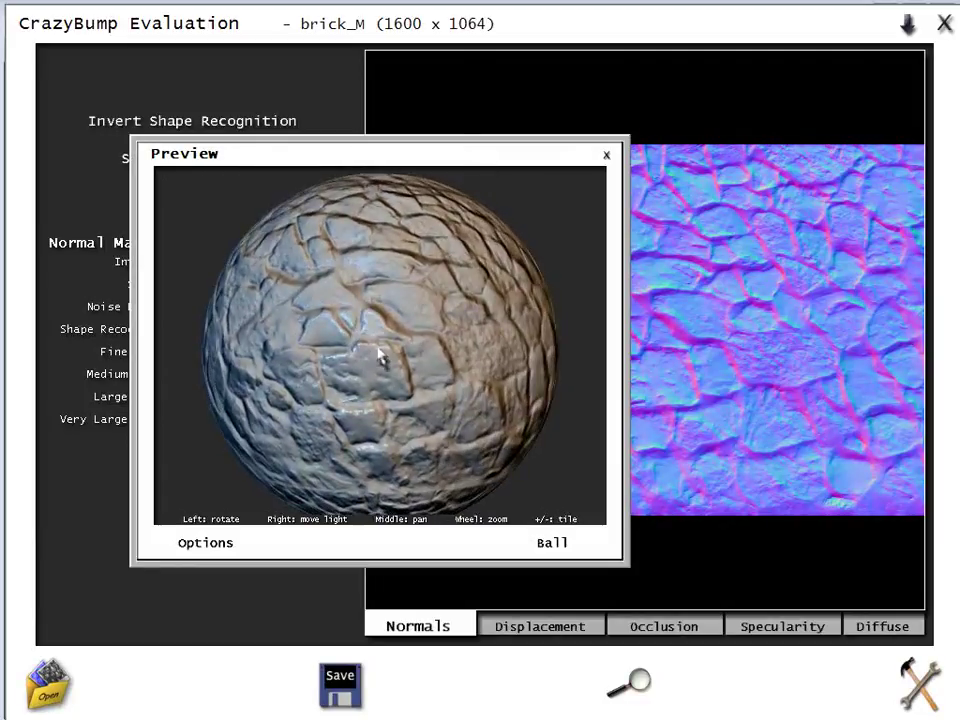
Inspect the generated brick surface on the 3D preview ball from different angles and close the preview
{"action": "left_click_drag", "start_coordinate": [414, 401], "coordinate": [410, 340]}
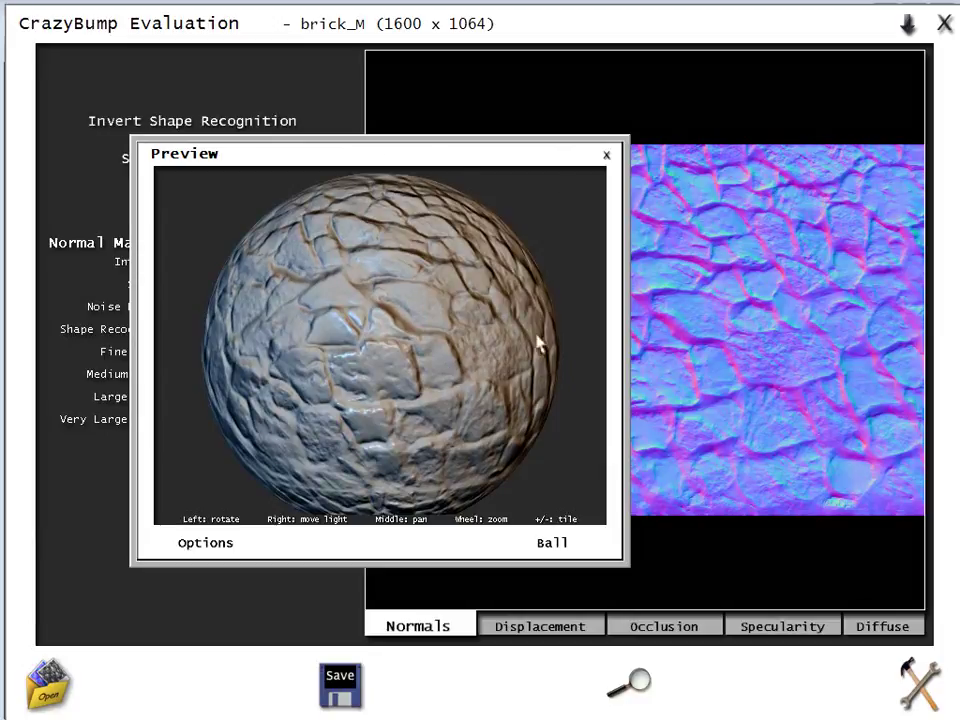
{"action": "left_click_drag", "start_coordinate": [414, 362], "coordinate": [435, 376]}
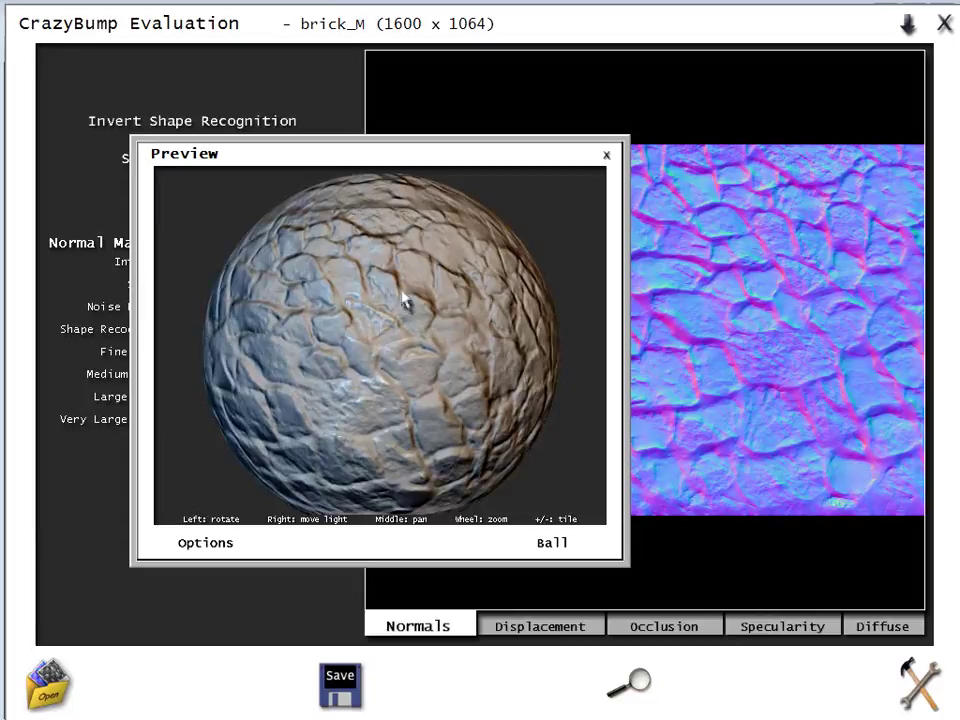
{"action": "left_click", "coordinate": [606, 155]}
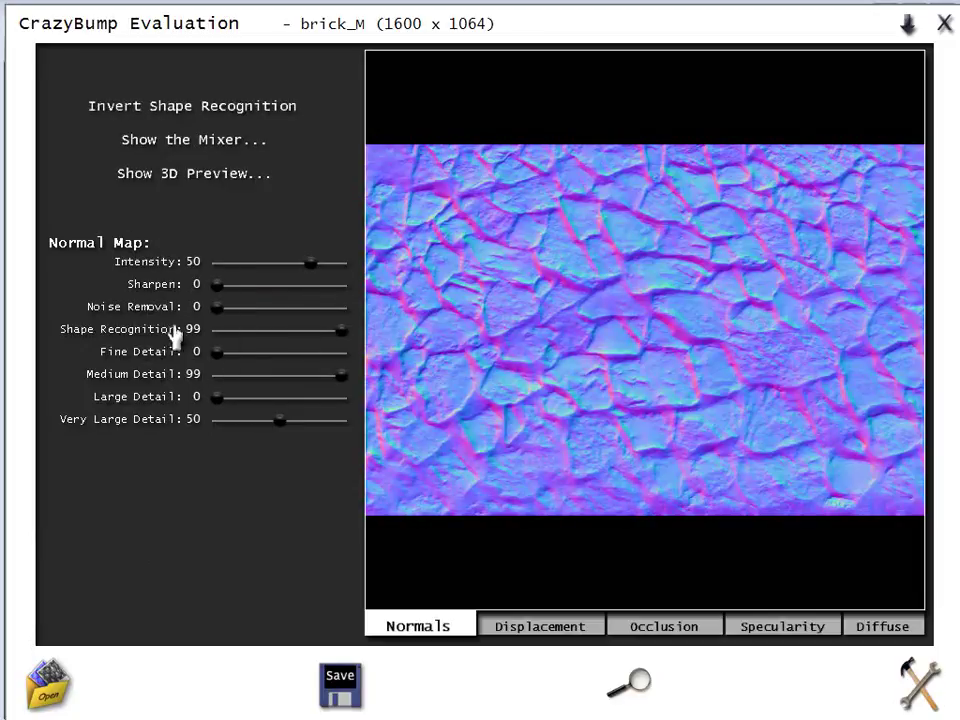
Set the normal map's Shape Recognition to 19 and open the dialog for saving the normals to a file, without saving
{"action": "left_click_drag", "start_coordinate": [339, 332], "coordinate": [152, 336]}
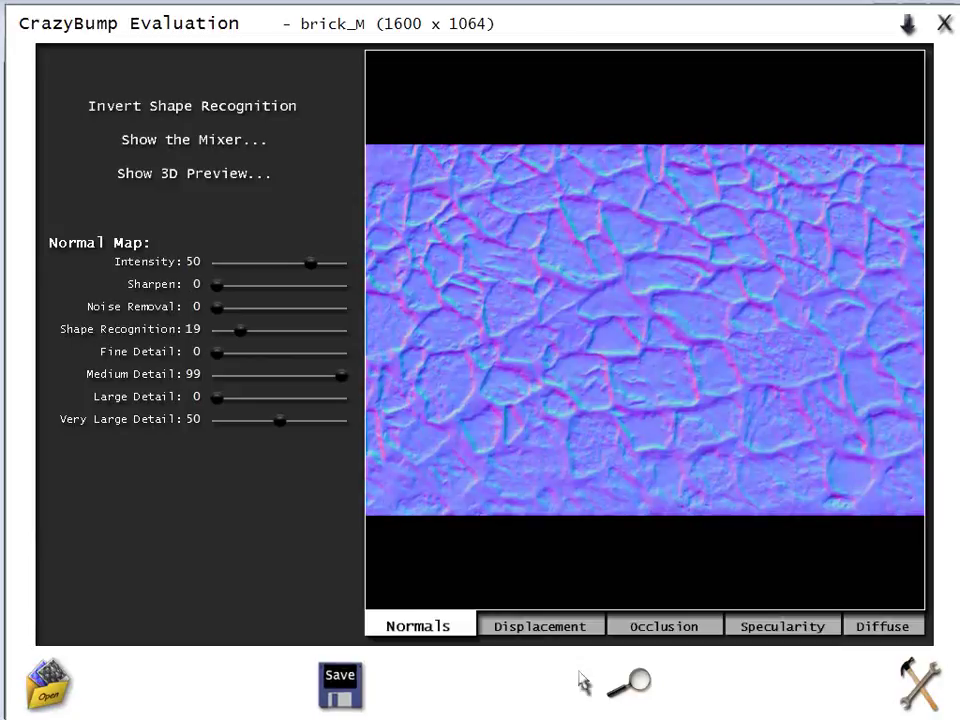
{"action": "left_click", "coordinate": [338, 672]}
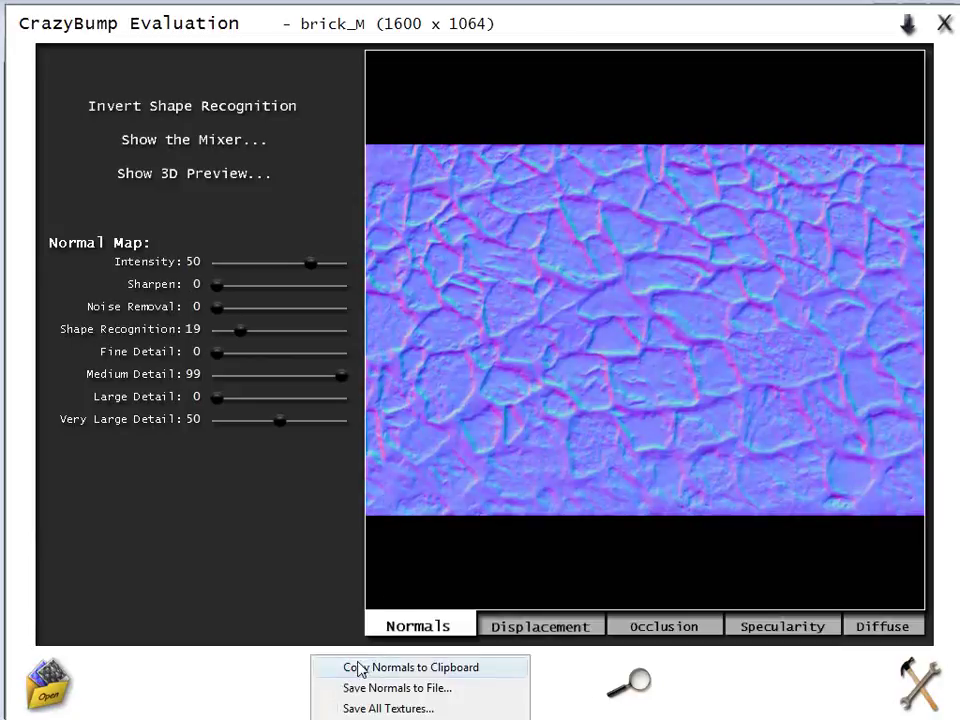
{"action": "left_click", "coordinate": [445, 690]}
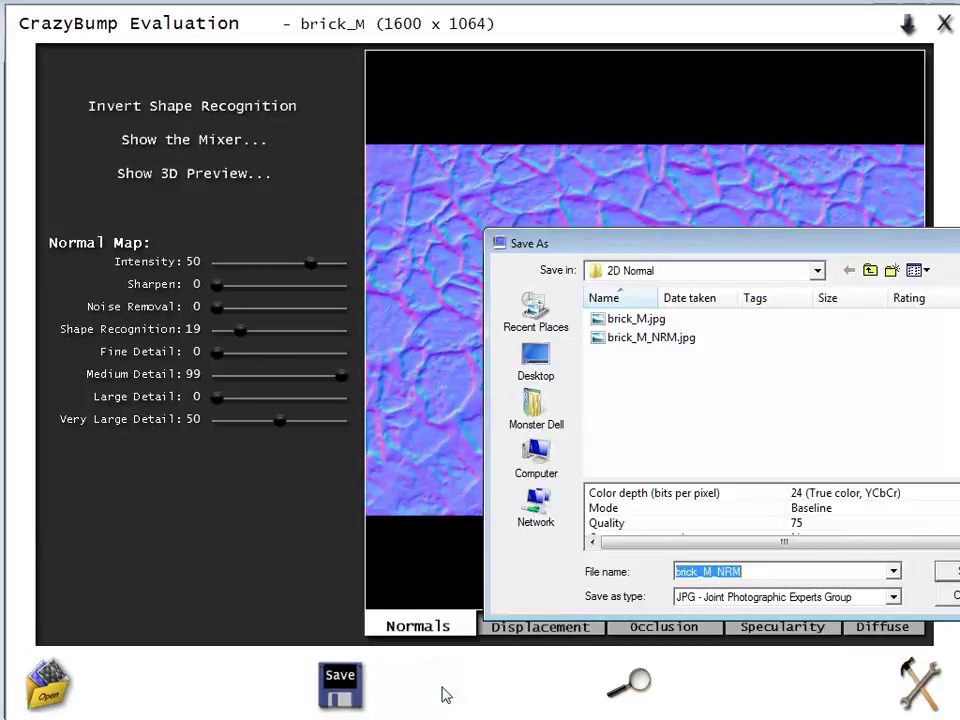
{"action": "left_click", "coordinate": [945, 597]}
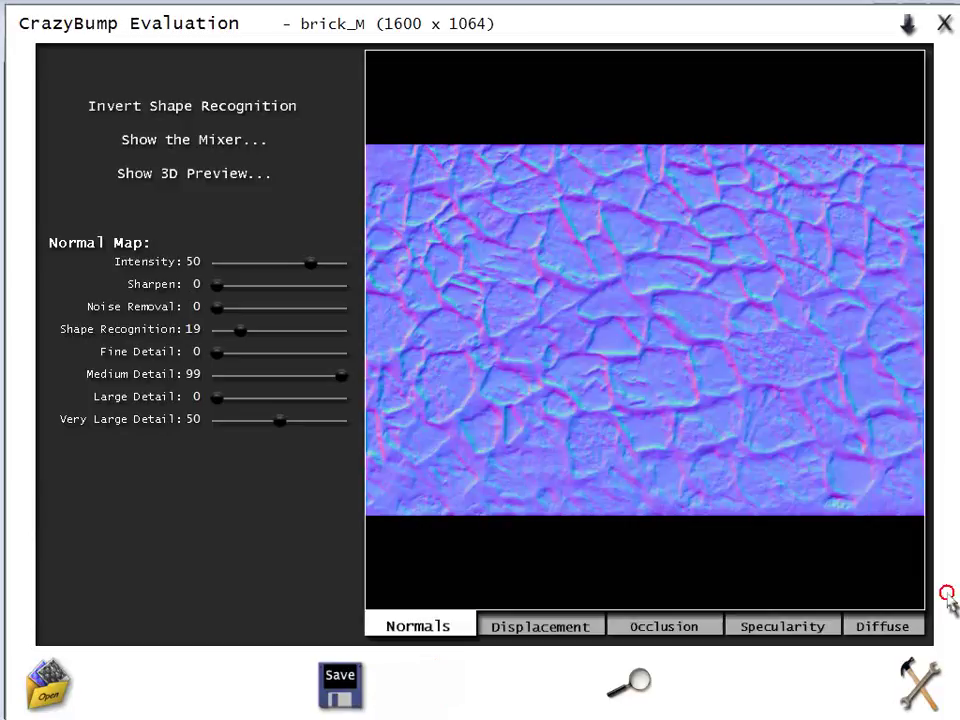
Minimize CrazyBump, switch to After Effects and restore the full panel layout from the maximized footage view
{"action": "left_click", "coordinate": [918, 682]}
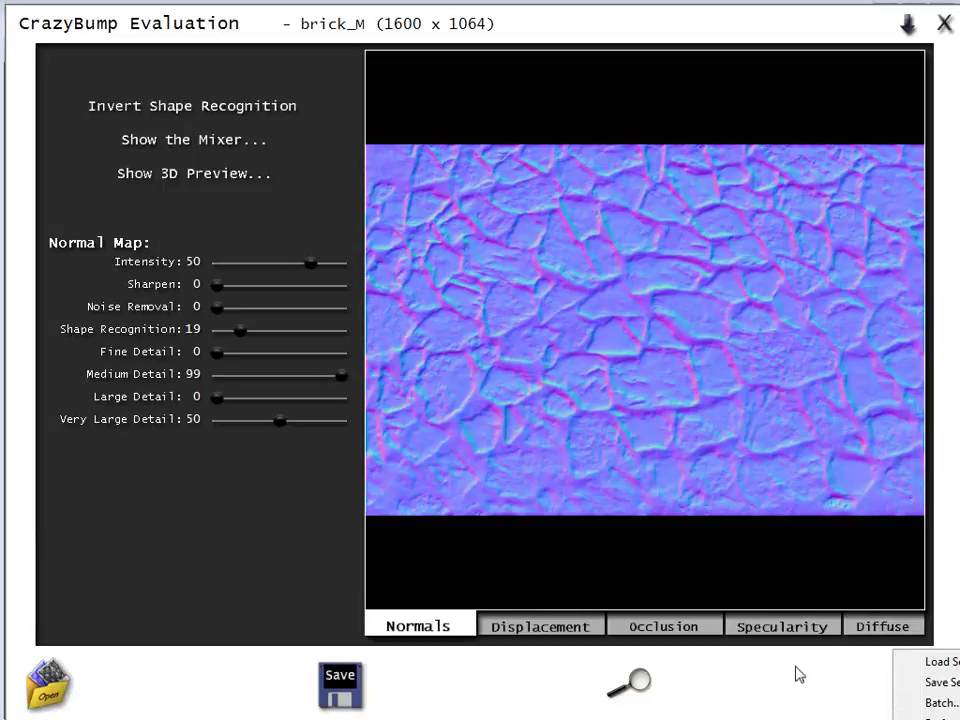
{"action": "left_click", "coordinate": [903, 22]}
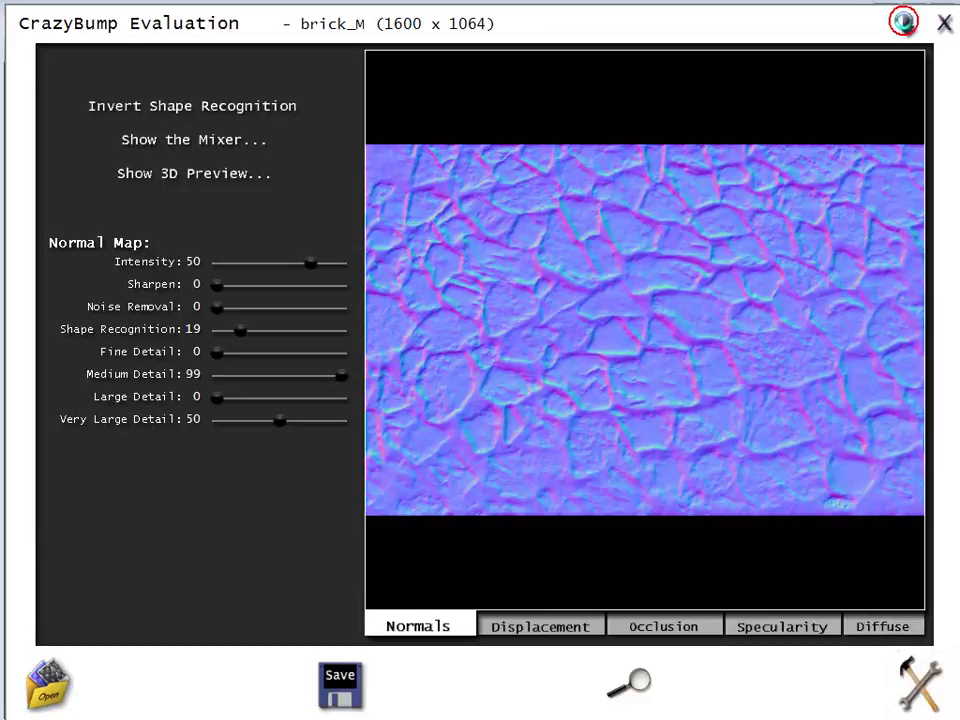
{"action": "left_click", "coordinate": [645, 88]}
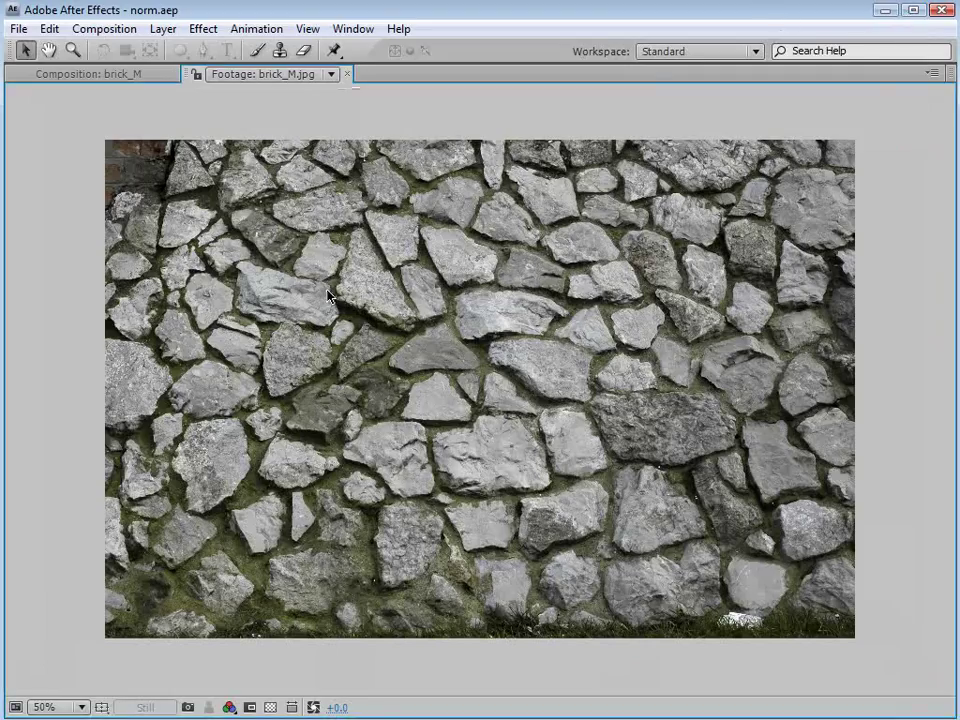
{"action": "key", "text": "grave"}
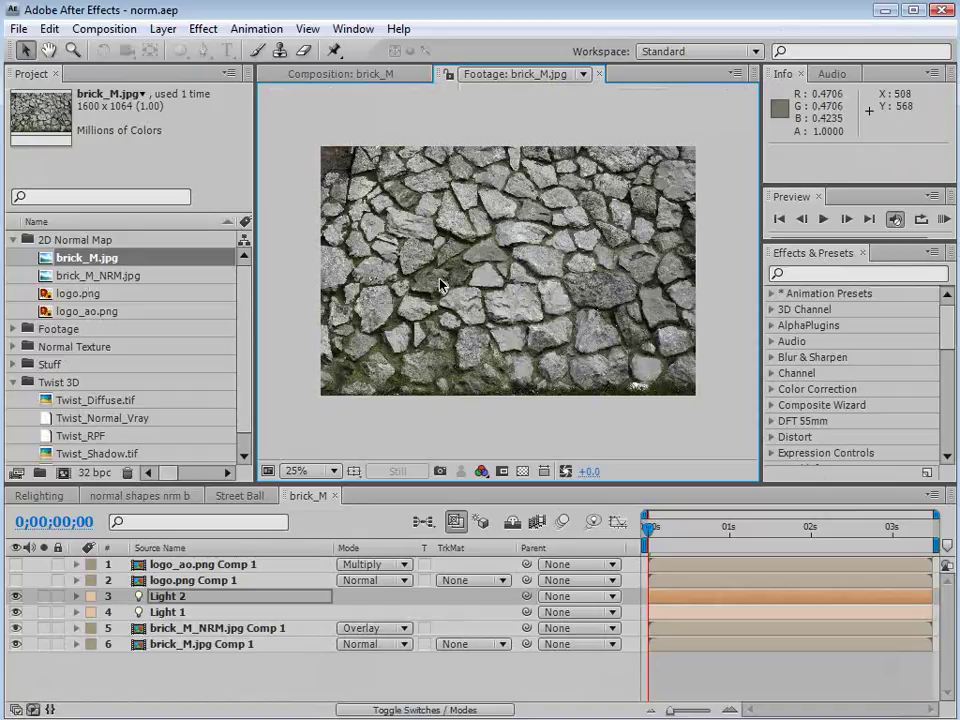
View the brick_M_NRM.jpg footage from the 2D Normal Map folder
{"action": "left_click_drag", "start_coordinate": [245, 319], "coordinate": [246, 273]}
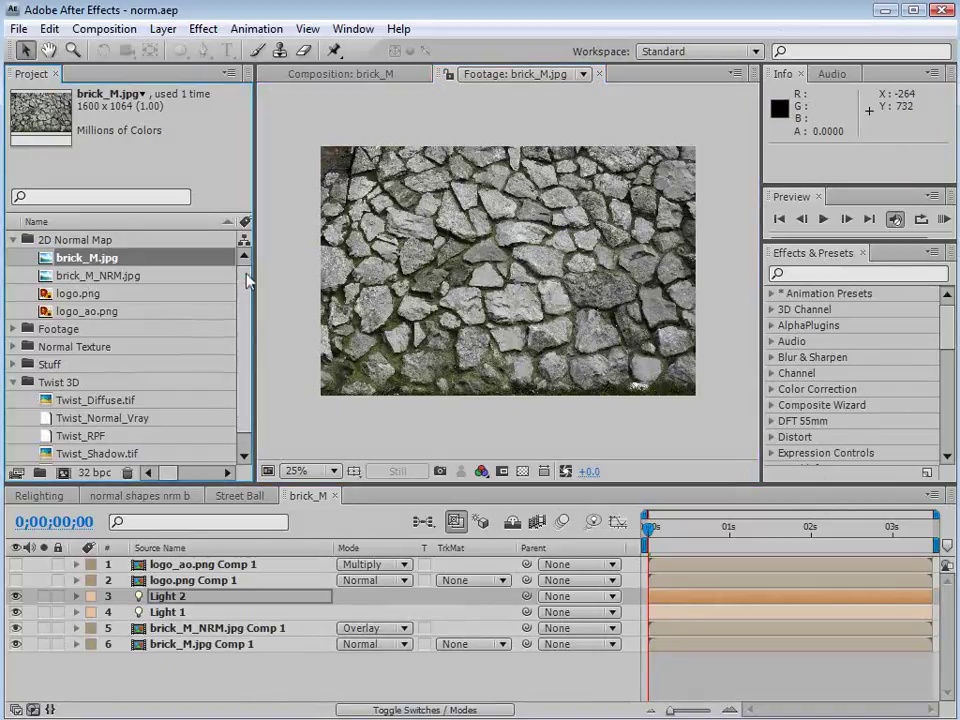
{"action": "double_click", "coordinate": [98, 275]}
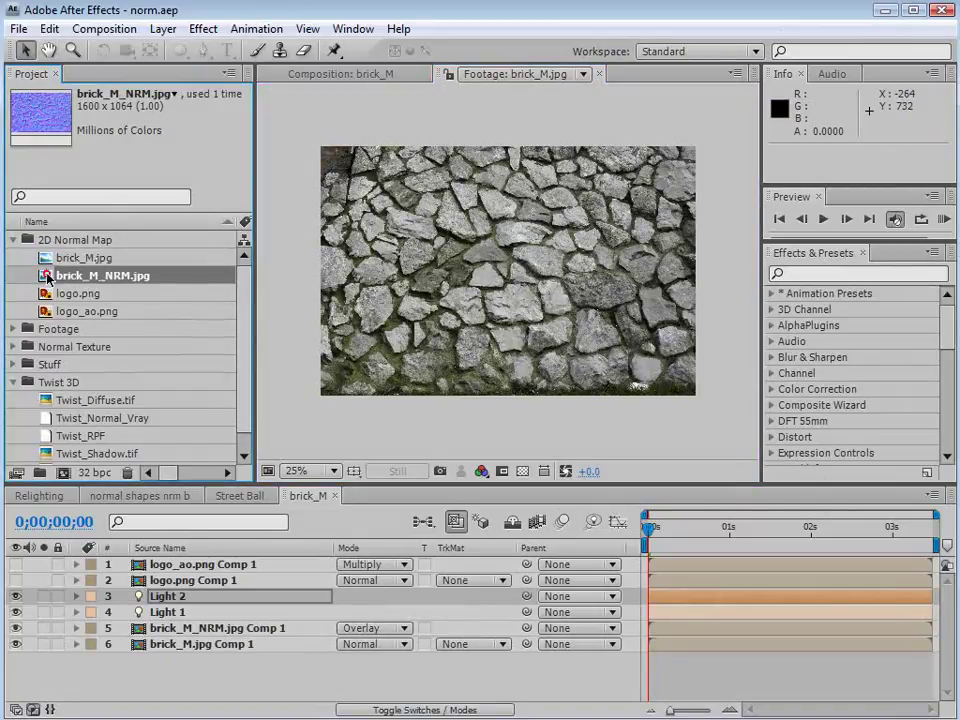
{"action": "key", "text": "comma"}
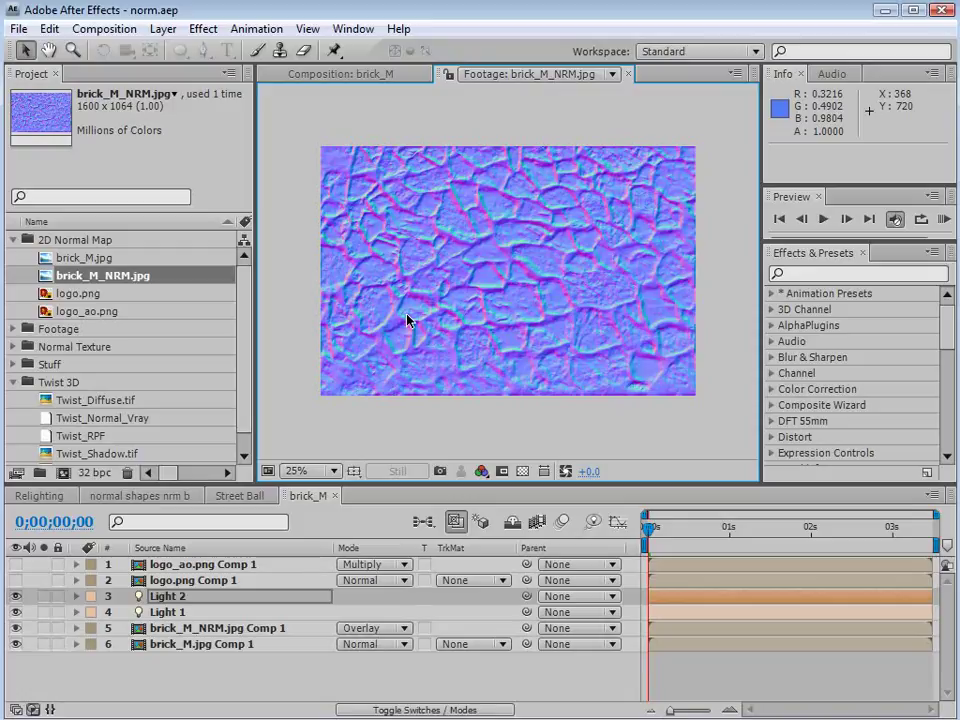
Create a new composition named "2d normal" with a duration of 0;00;10;15
{"action": "left_click", "coordinate": [104, 28]}
{"action": "left_click", "coordinate": [107, 48]}
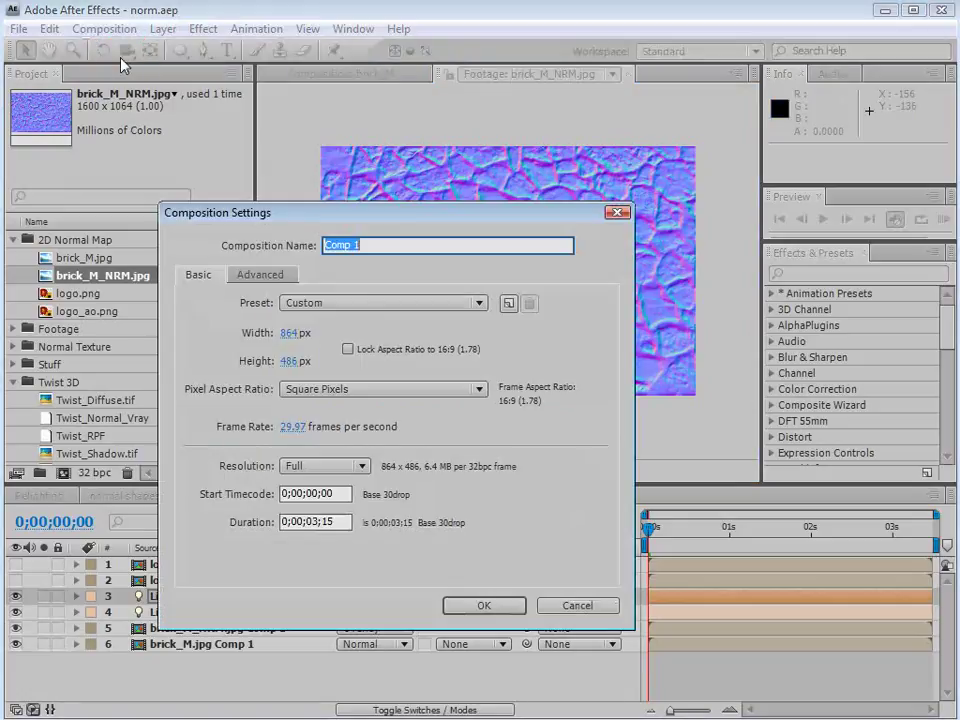
{"action": "left_click", "coordinate": [318, 521]}
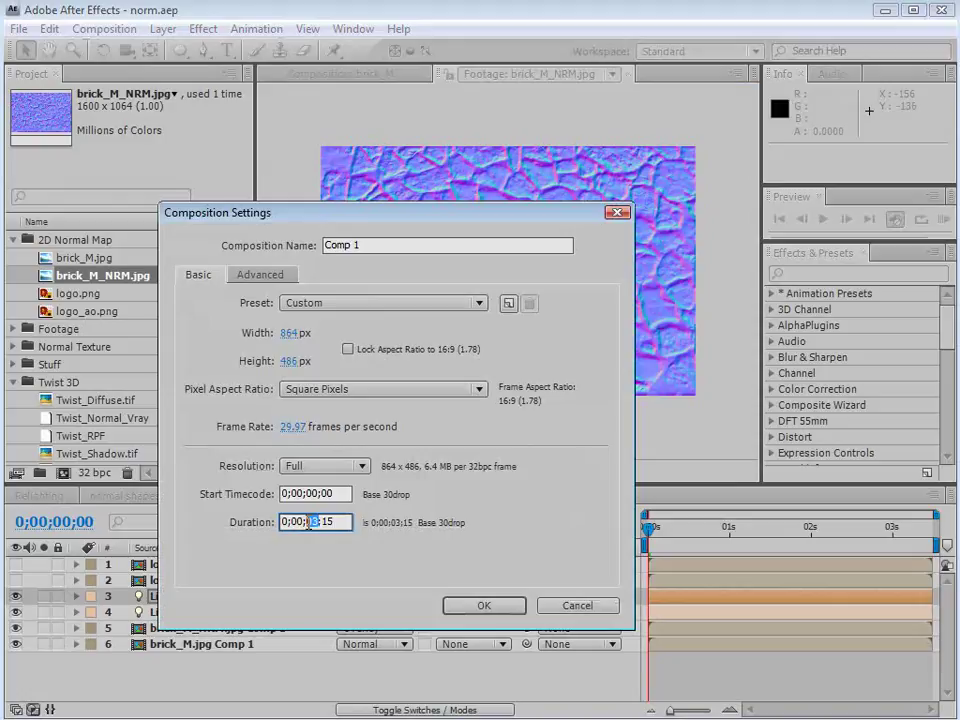
{"action": "type", "text": "10"}
{"action": "left_click_drag", "start_coordinate": [386, 245], "coordinate": [246, 256]}
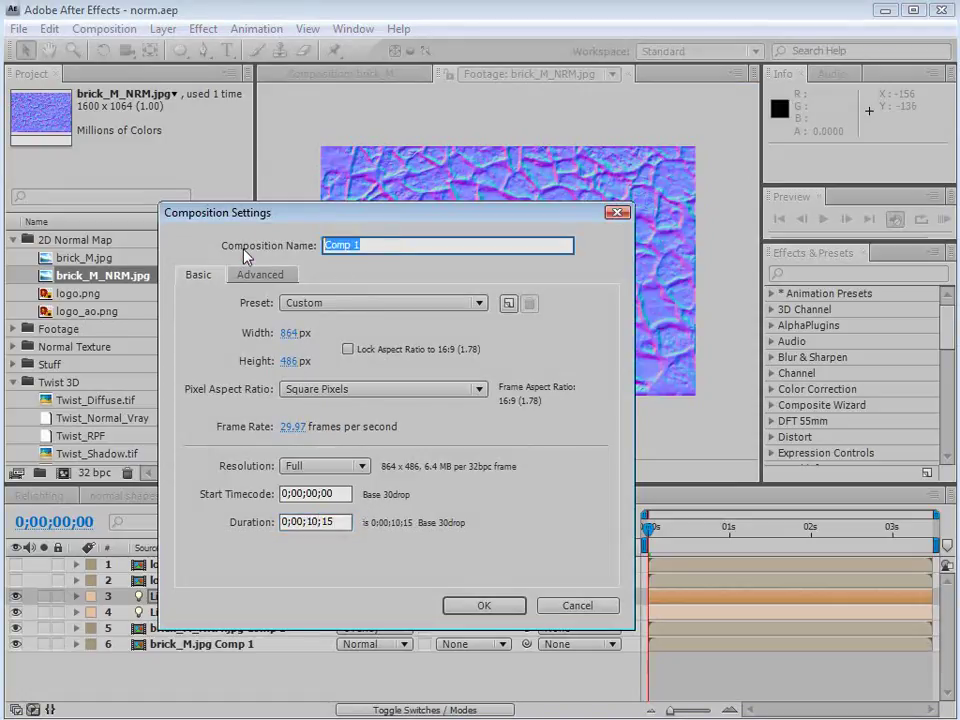
{"action": "type", "text": "2d normal"}
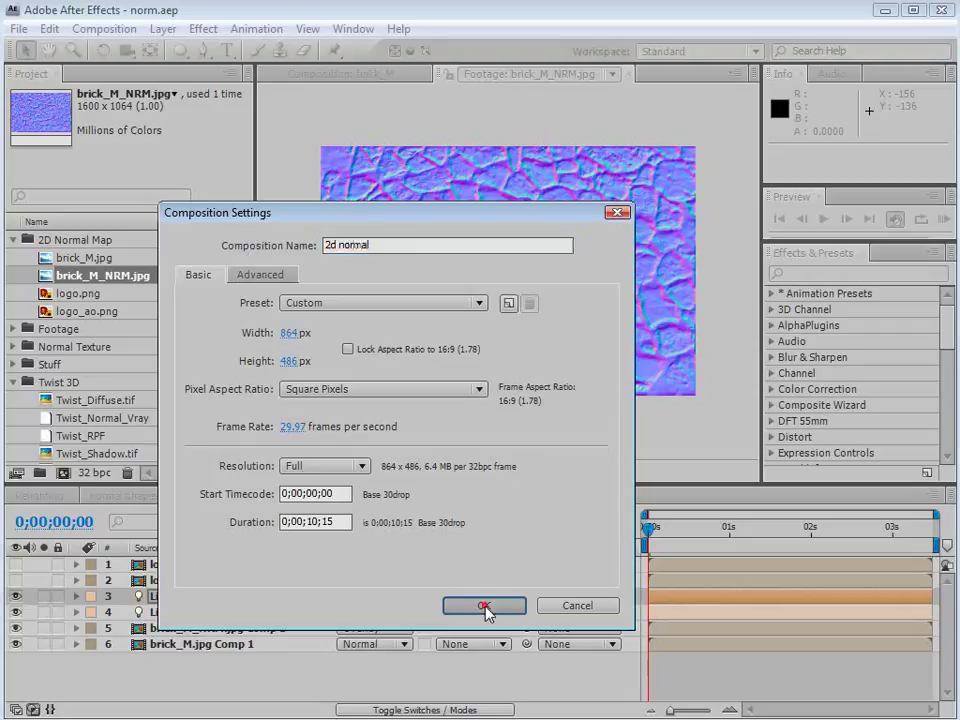
{"action": "left_click", "coordinate": [486, 606]}
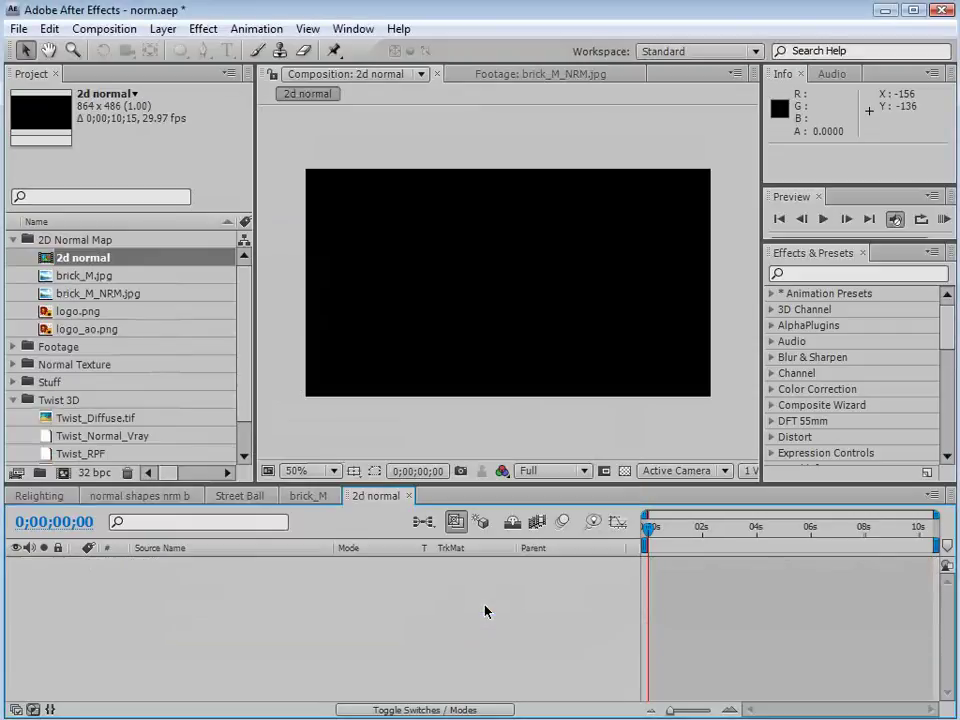
Add brick_M.jpg and brick_M_NRM.jpg together as layers in the 2d normal composition, centred in the frame
{"action": "left_click", "coordinate": [50, 276]}
{"action": "left_click", "coordinate": [80, 295], "text": "ctrl"}
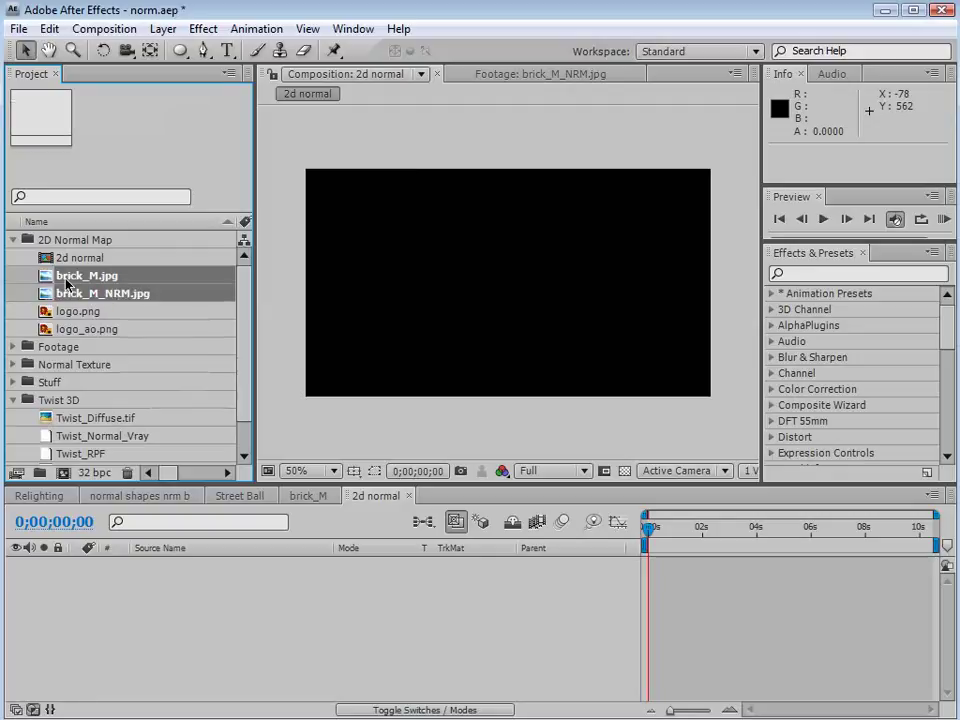
{"action": "left_click_drag", "start_coordinate": [45, 282], "coordinate": [512, 300]}
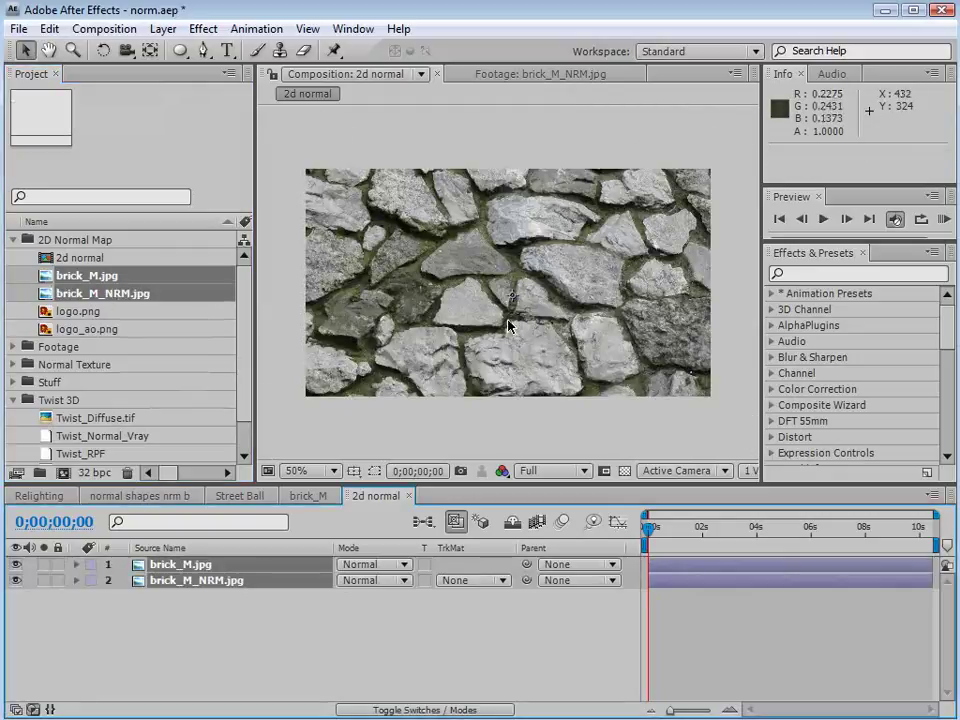
Scale both brick layers down to 58% and deselect them
{"action": "key", "text": "s"}
{"action": "left_click_drag", "start_coordinate": [398, 580], "coordinate": [370, 588]}
{"action": "left_click_drag", "start_coordinate": [478, 350], "coordinate": [474, 345]}
{"action": "left_click", "coordinate": [406, 646]}
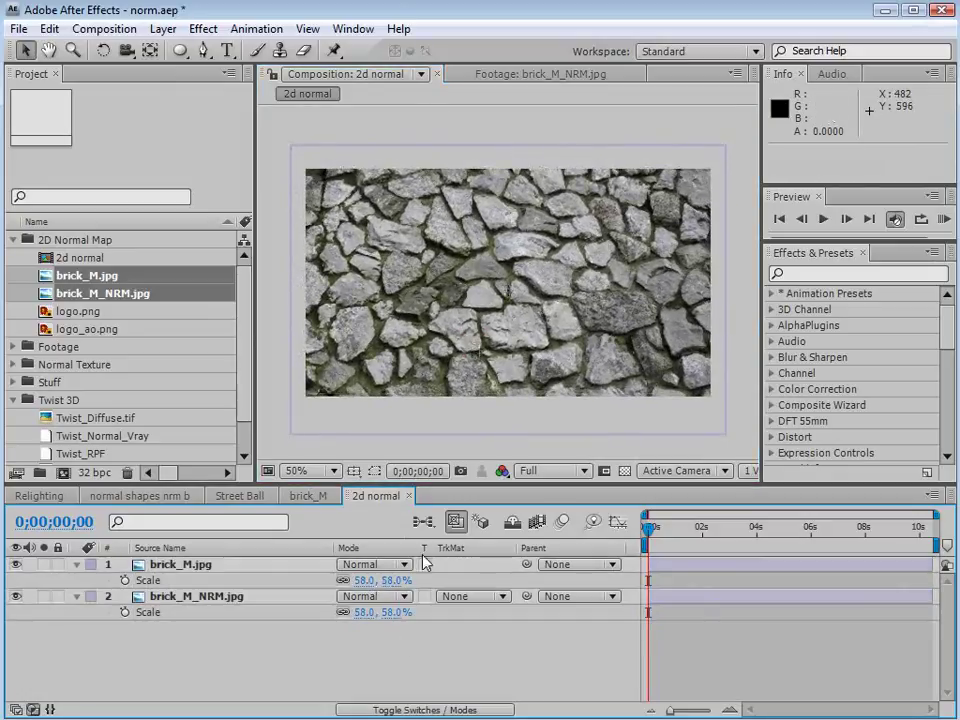
Pre-compose the brick_M.jpg layer as brick_M.jpg Comp 2, moving all attributes into the new composition
{"action": "left_click", "coordinate": [203, 567]}
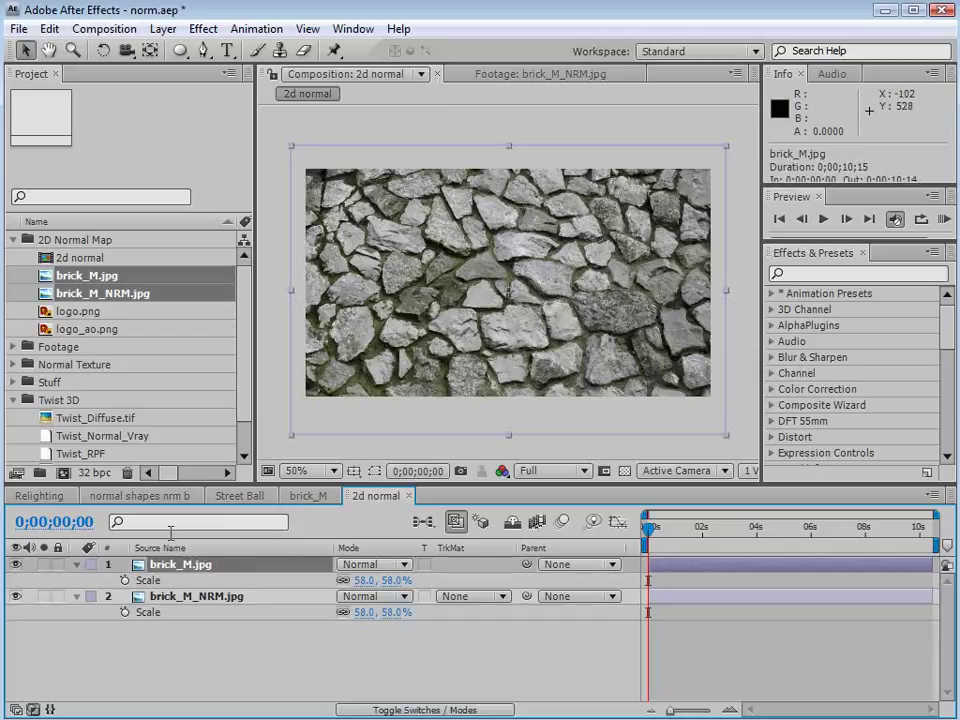
{"action": "left_click", "coordinate": [160, 28]}
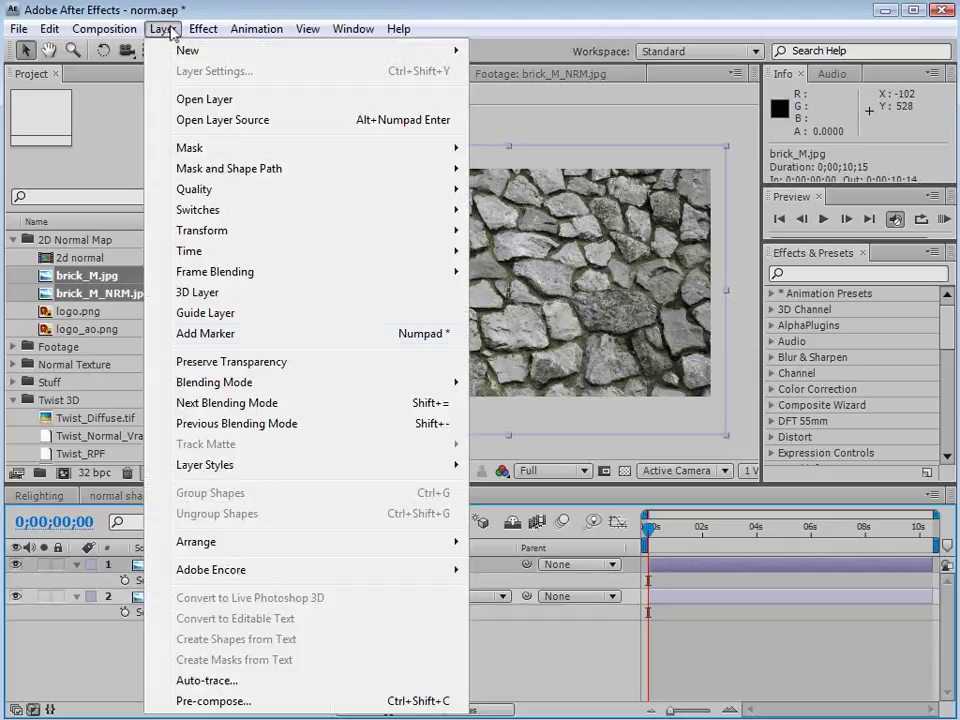
{"action": "left_click", "coordinate": [203, 699]}
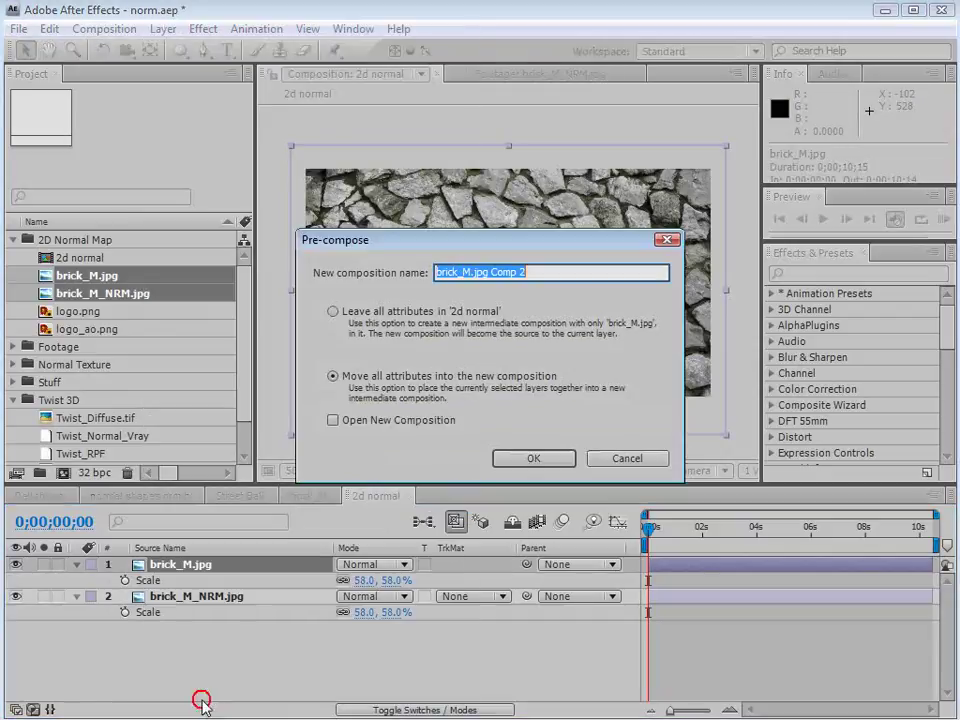
{"action": "left_click", "coordinate": [522, 461]}
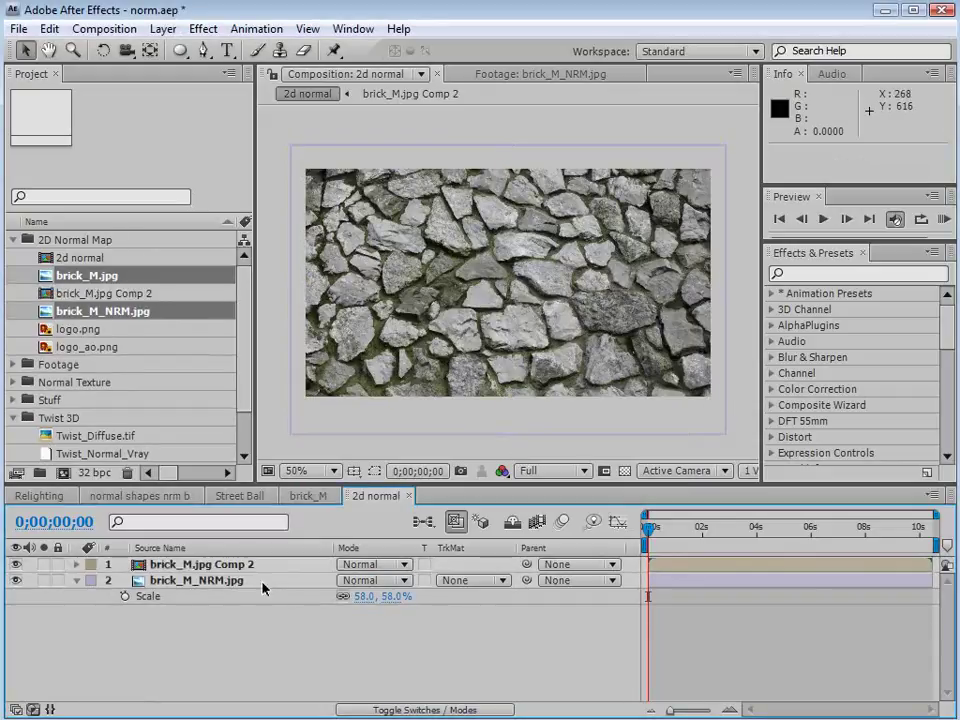
Pre-compose the brick_M_NRM.jpg layer as brick_M_NRM.jpg Comp 2, moving all attributes into the new composition
{"action": "left_click", "coordinate": [178, 580]}
{"action": "left_click", "coordinate": [163, 28]}
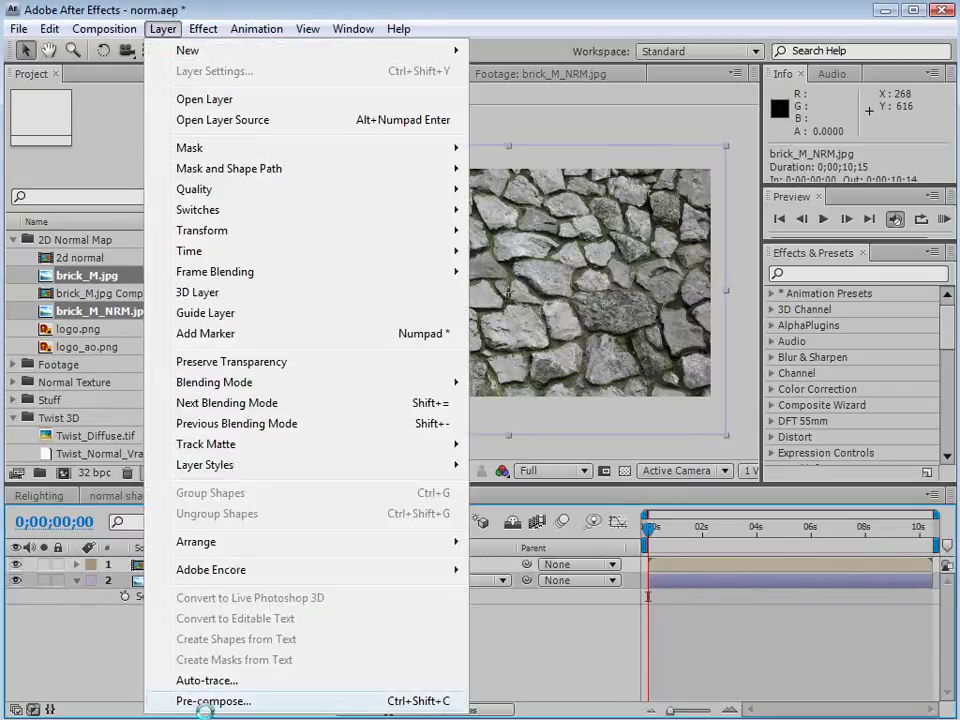
{"action": "left_click", "coordinate": [206, 699]}
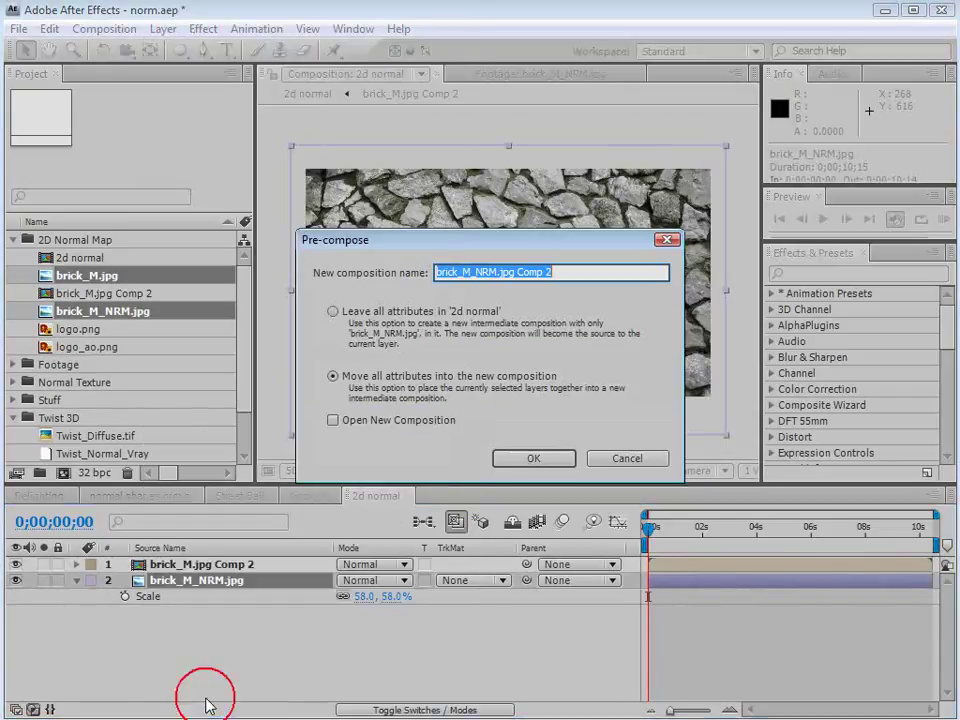
{"action": "left_click", "coordinate": [531, 459]}
{"action": "left_click", "coordinate": [261, 666]}
Rename the brick_M_NRM.jpg Comp 2 layer as "Normal"
{"action": "left_click", "coordinate": [212, 580]}
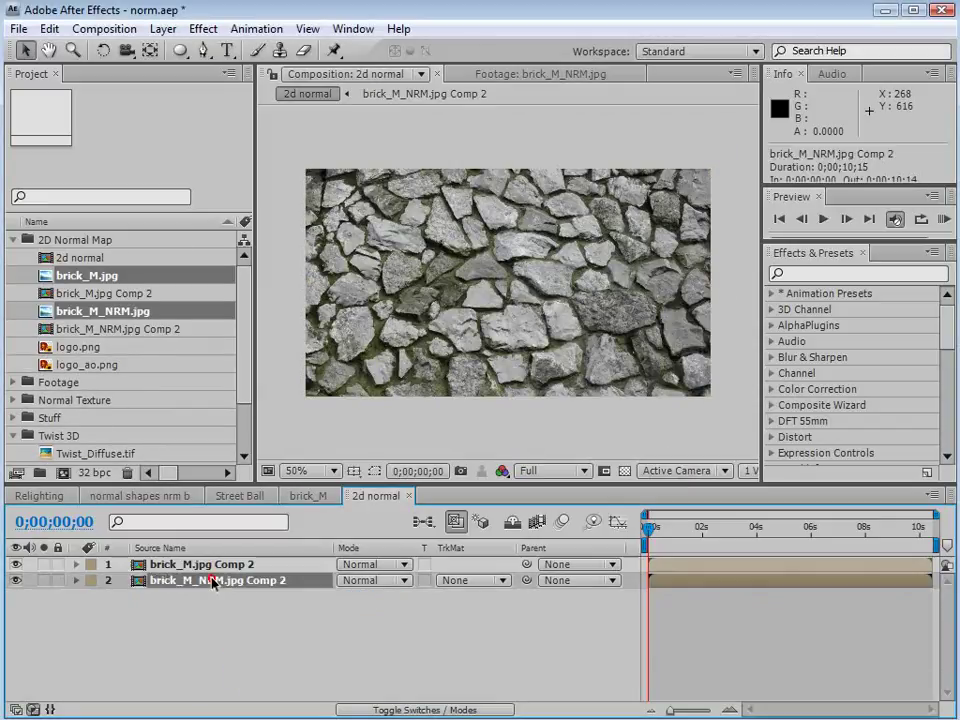
{"action": "key", "text": "Return"}
{"action": "type", "text": "Norma"}
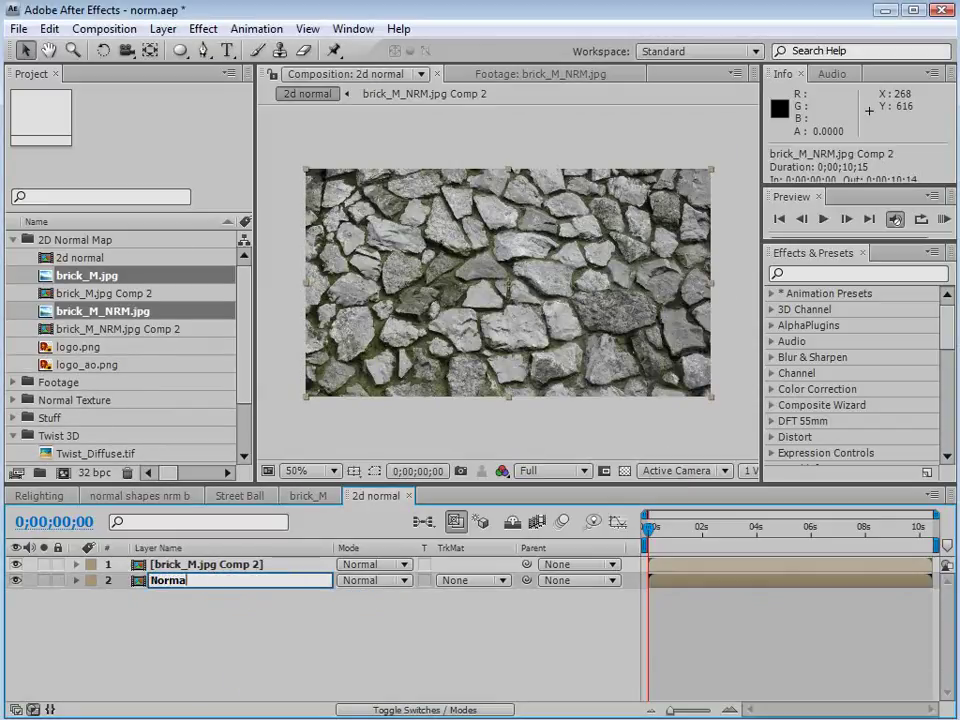
{"action": "type", "text": "l"}
{"action": "key", "text": "Return"}
Rename the brick_M.jpg Comp 2 layer as "Diffuse"
{"action": "left_click", "coordinate": [221, 565]}
{"action": "key", "text": "Return"}
{"action": "type", "text": "Di"}
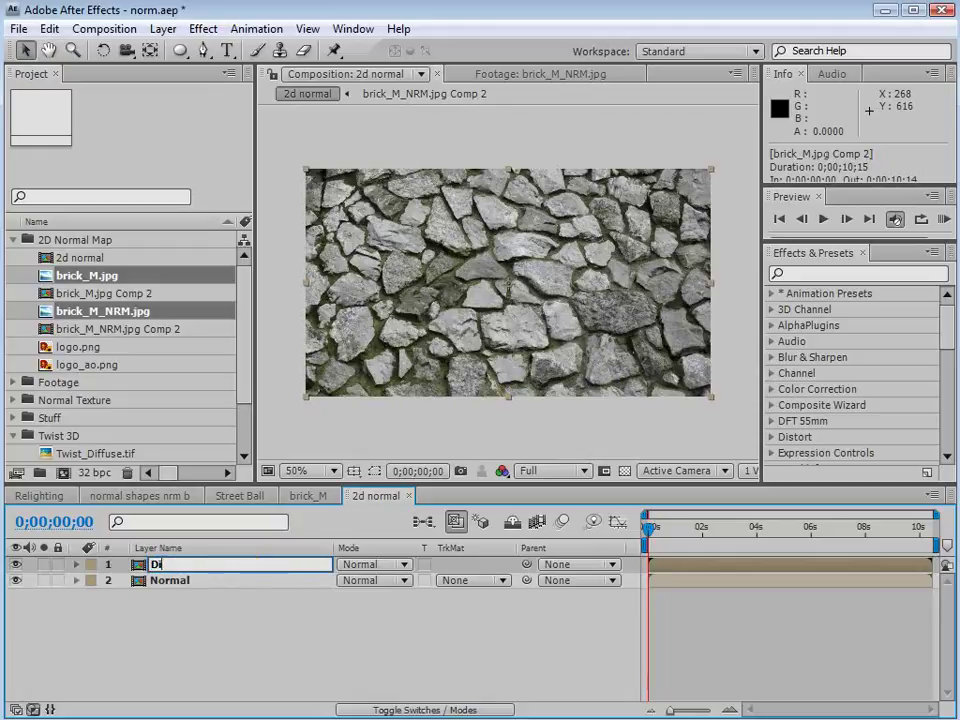
{"action": "type", "text": "ffuse"}
{"action": "key", "text": "Return"}
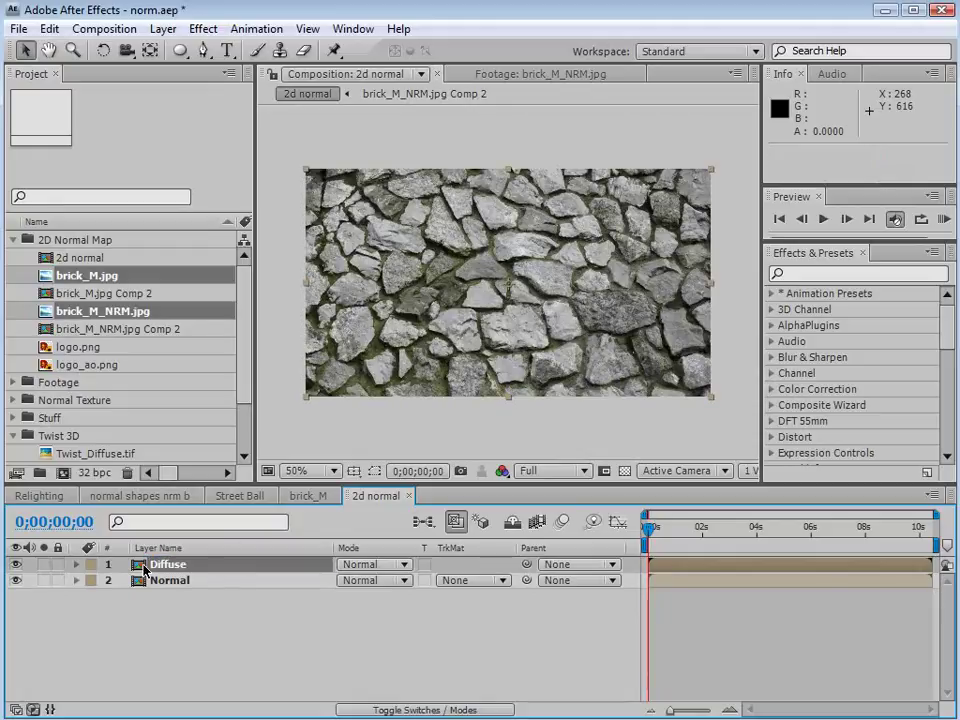
Place the Diffuse layer beneath the Normal layer and hide the Normal layer
{"action": "left_click_drag", "start_coordinate": [133, 570], "coordinate": [150, 606]}
{"action": "left_click", "coordinate": [15, 565]}
Apply Shadow/Highlight to the Diffuse layer, with Auto Amounts off and Shadow Amount at 100
{"action": "left_click", "coordinate": [172, 580]}
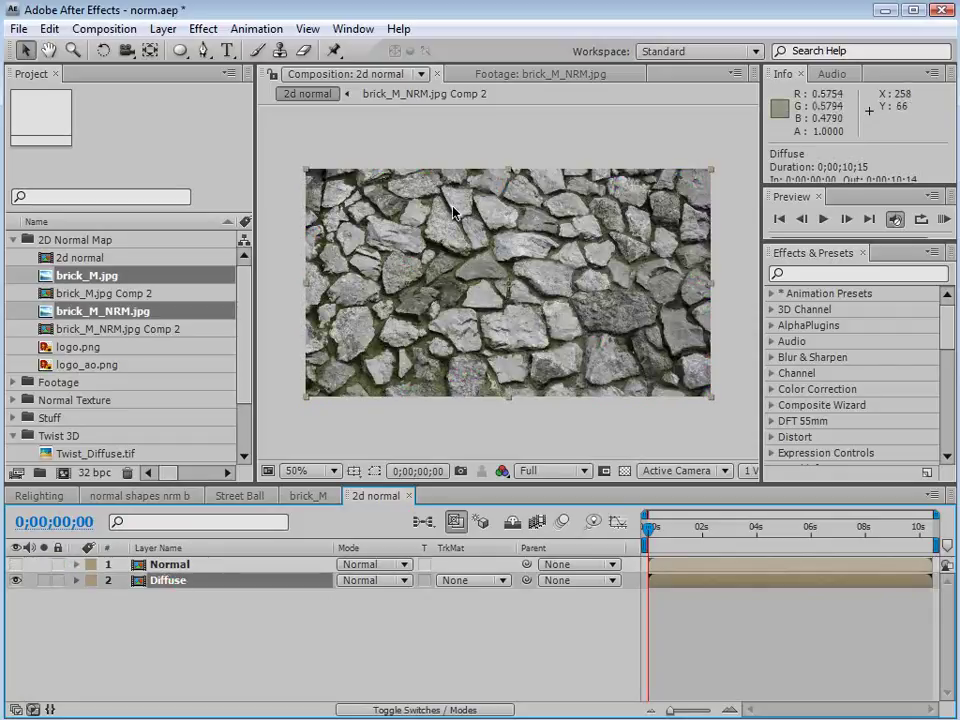
{"action": "left_click", "coordinate": [203, 28]}
{"action": "mouse_move", "coordinate": [253, 224]}
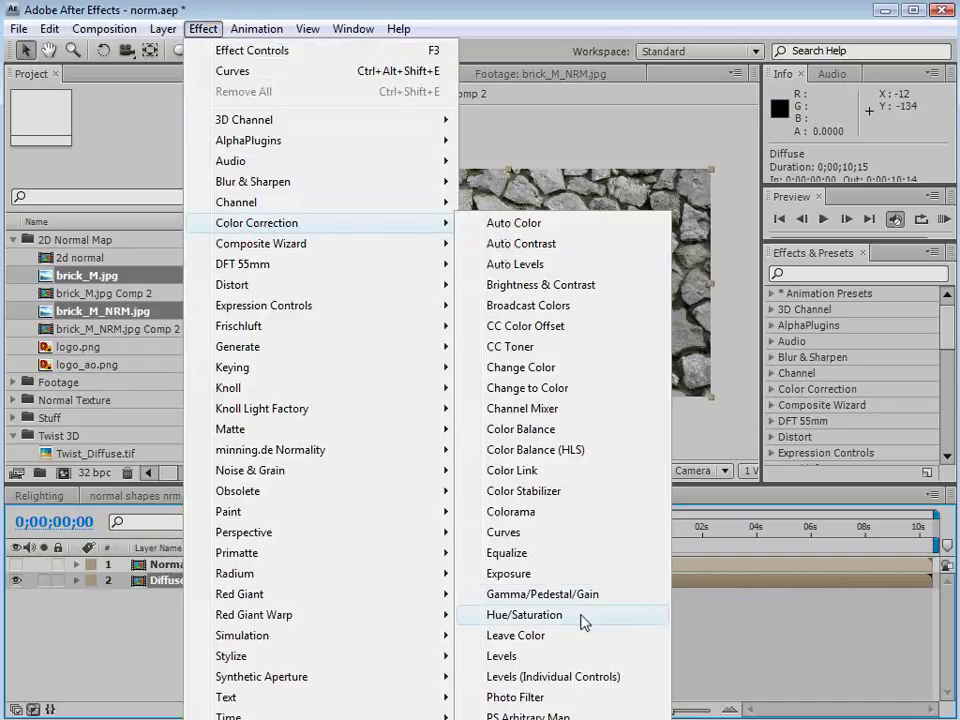
{"action": "left_click", "coordinate": [582, 616]}
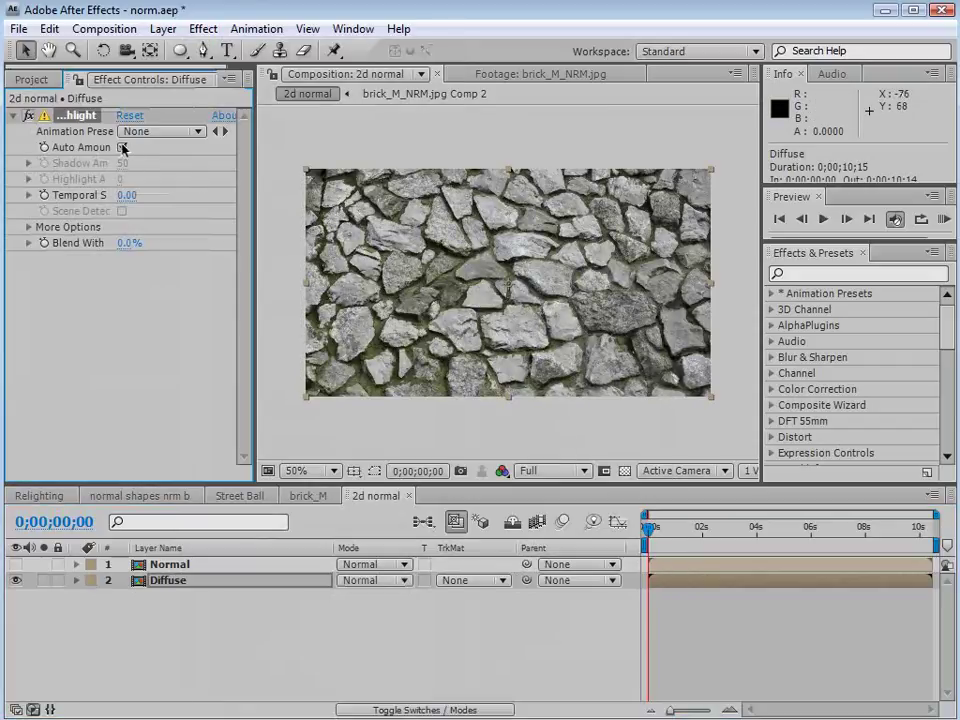
{"action": "left_click", "coordinate": [122, 148]}
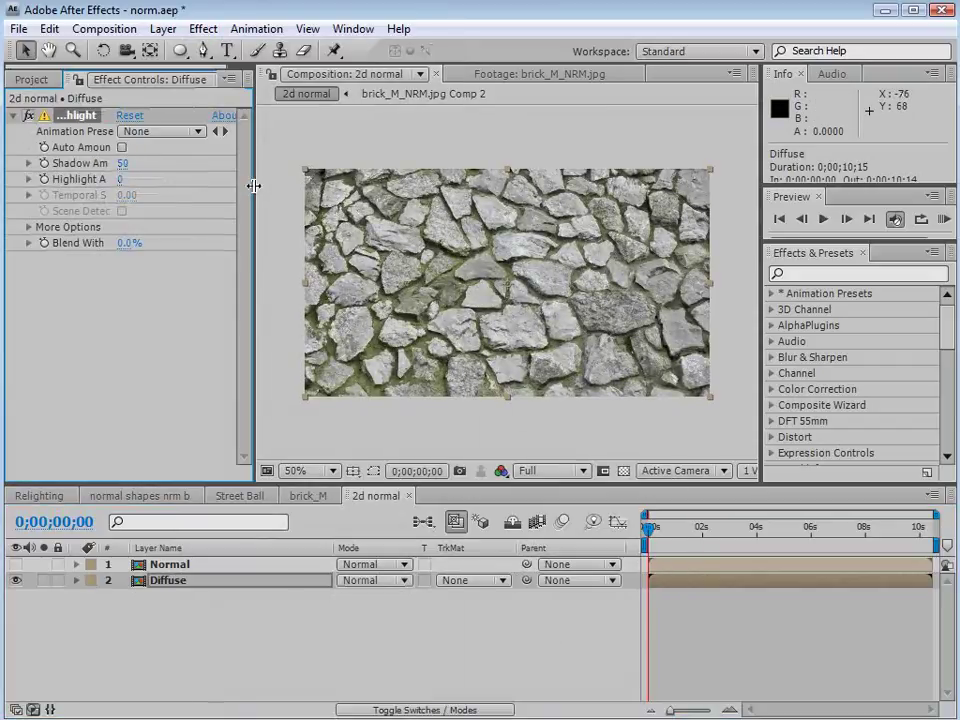
{"action": "left_click_drag", "start_coordinate": [253, 184], "coordinate": [281, 184]}
{"action": "left_click_drag", "start_coordinate": [139, 164], "coordinate": [184, 163]}
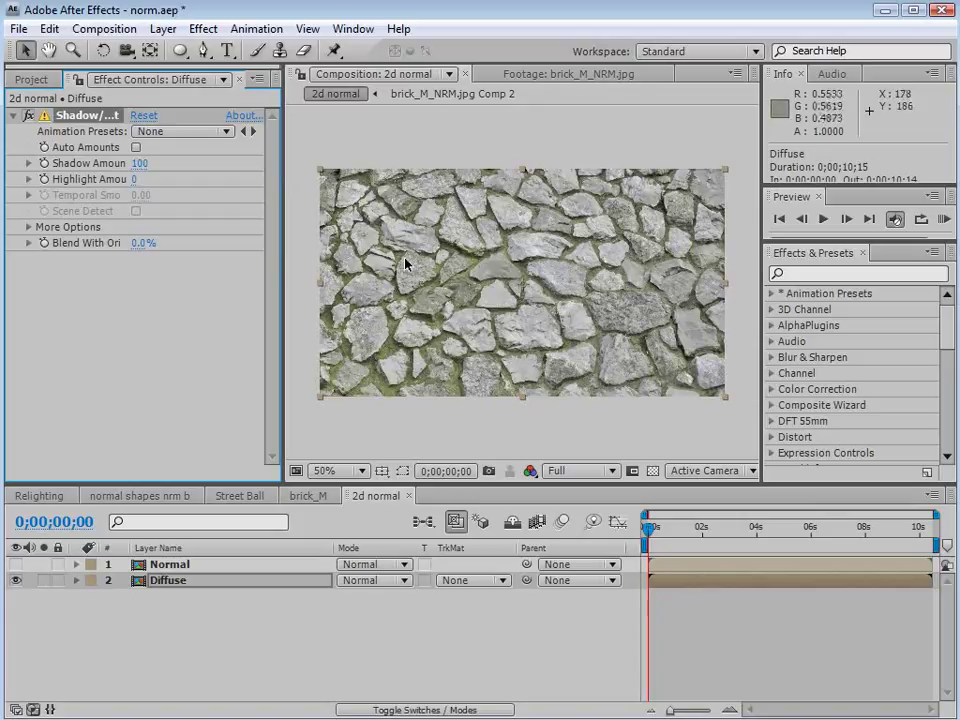
Add an Exposure effect to the Diffuse layer with Exposure -1.40 and Gamma Correction 1.48
{"action": "left_click", "coordinate": [203, 28]}
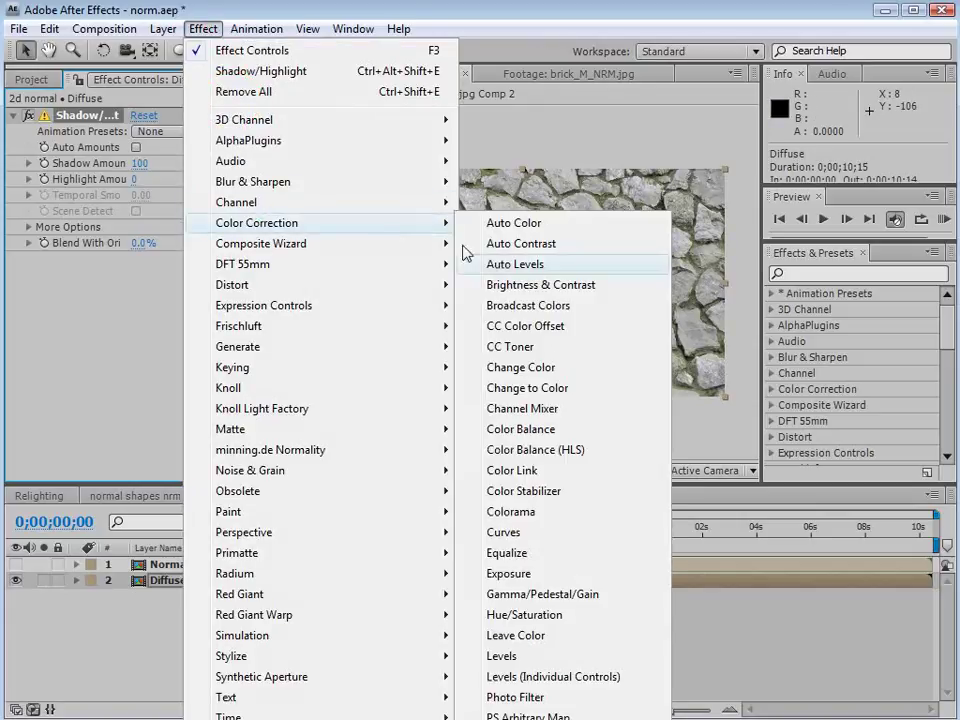
{"action": "left_click", "coordinate": [508, 573]}
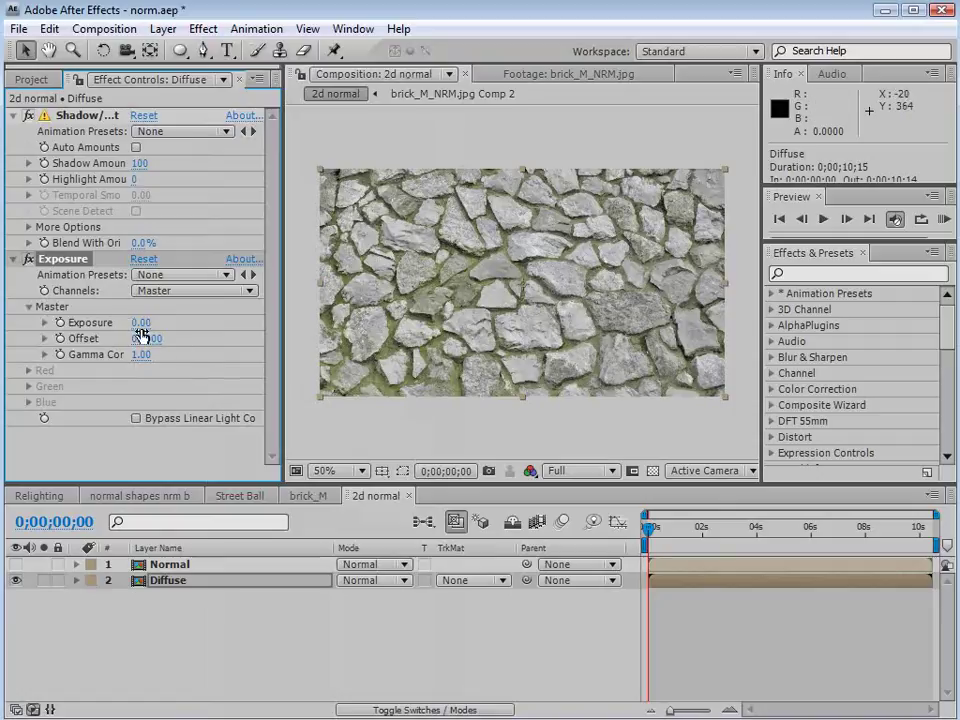
{"action": "mouse_move", "coordinate": [142, 325]}
{"action": "left_mouse_down"}
{"action": "mouse_move", "coordinate": [175, 351]}
{"action": "mouse_move", "coordinate": [130, 322]}
{"action": "left_mouse_up"}
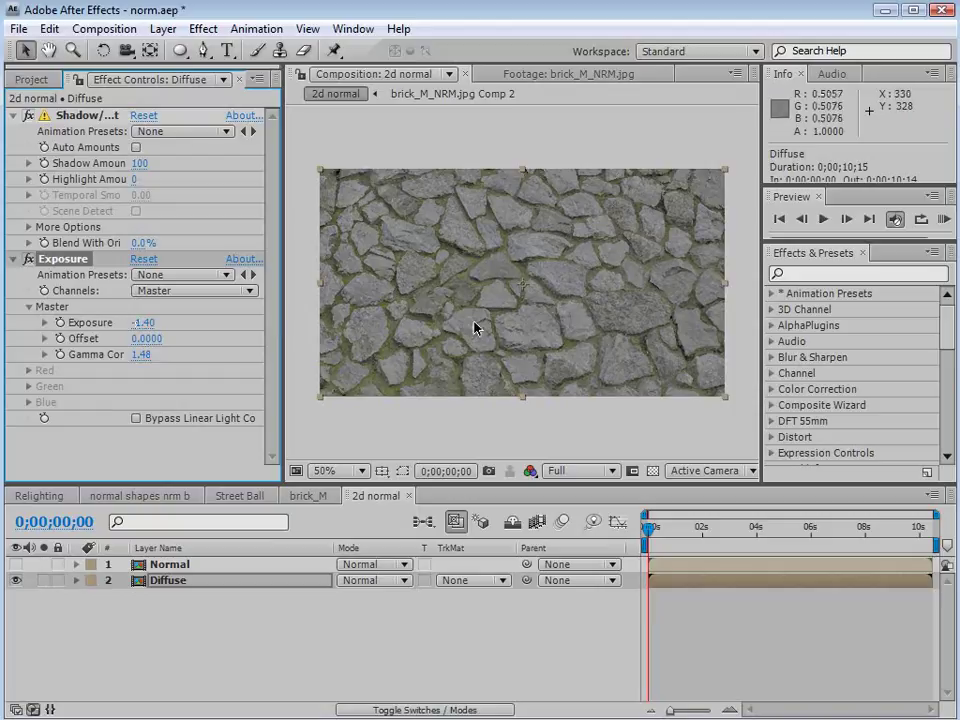
Make the Normal layer visible and set its blending mode to Overlay
{"action": "left_click", "coordinate": [14, 564]}
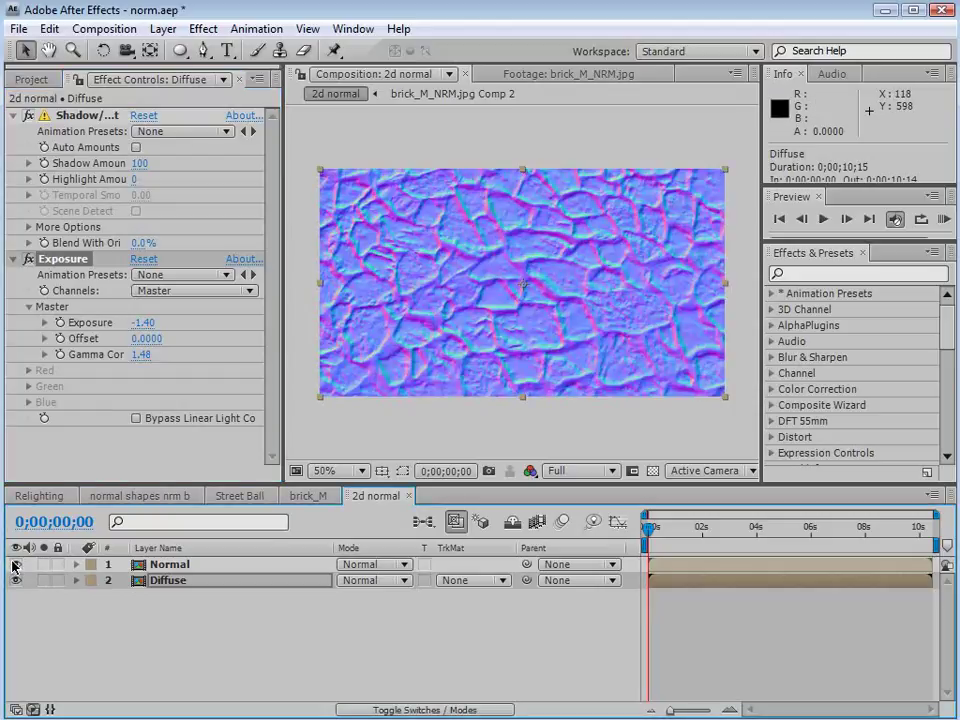
{"action": "left_click", "coordinate": [185, 568]}
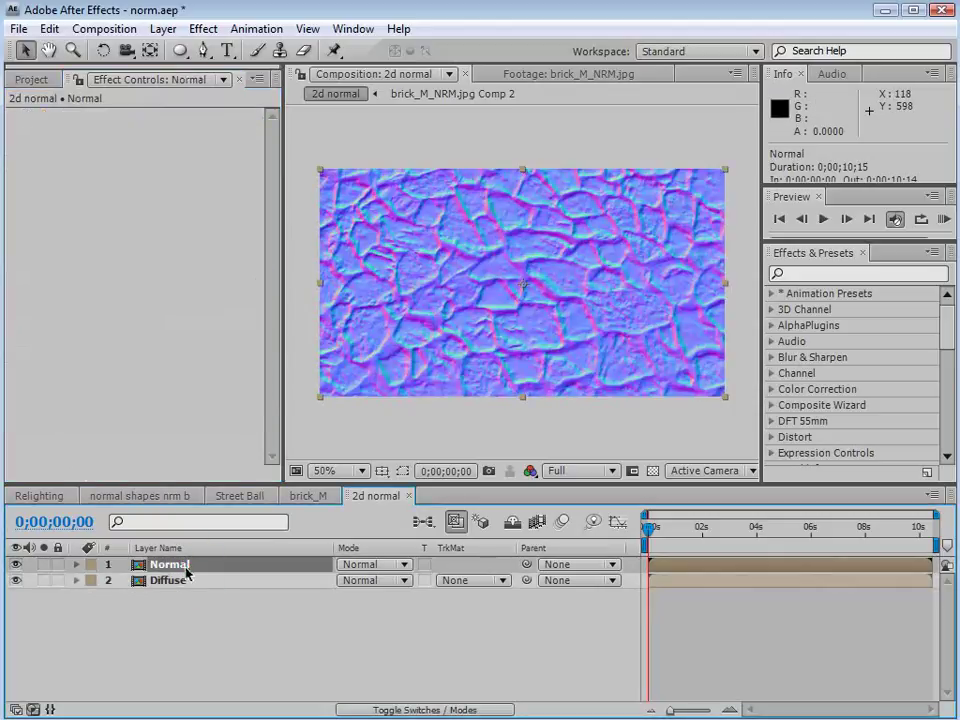
{"action": "left_click", "coordinate": [375, 566]}
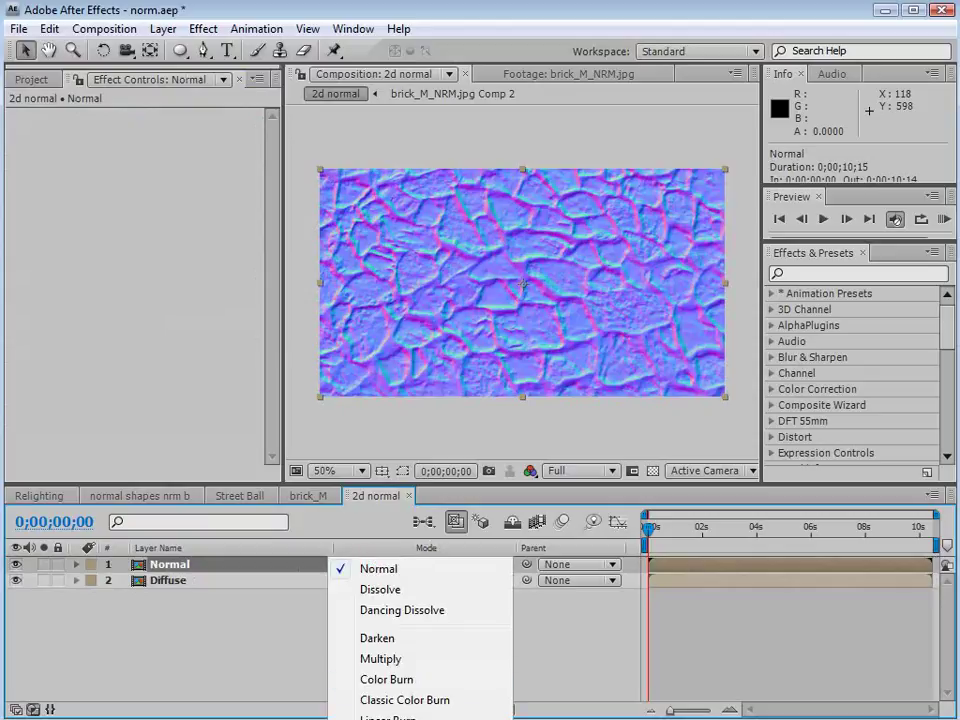
{"action": "left_click", "coordinate": [345, 655]}
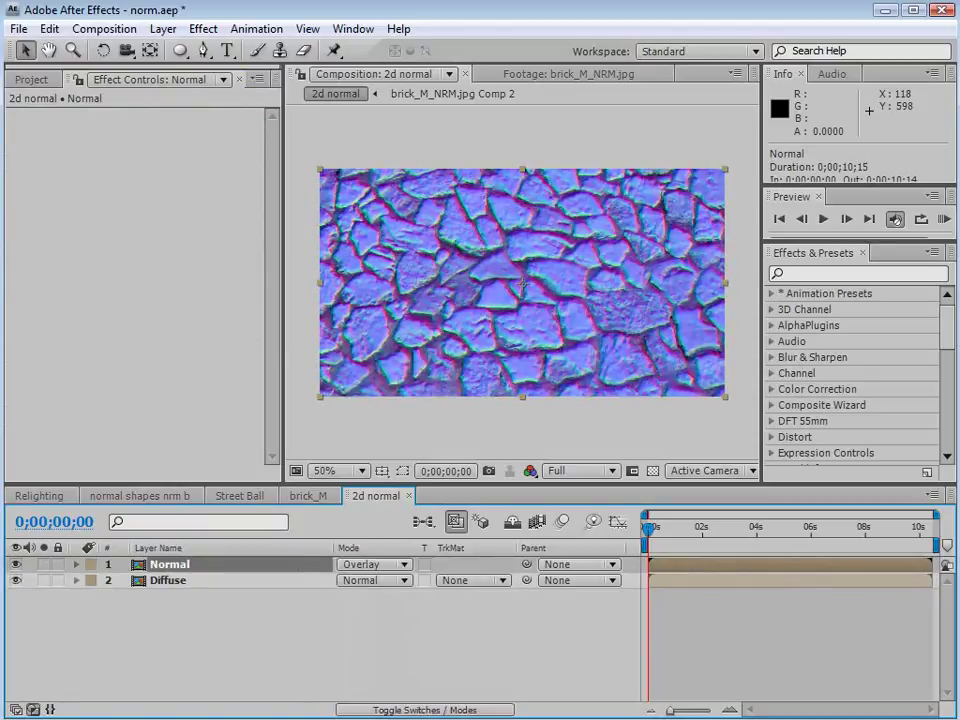
Apply the minning.de Normality effect to the Normal layer, and deselect the layer
{"action": "left_click", "coordinate": [205, 30]}
{"action": "mouse_move", "coordinate": [289, 452]}
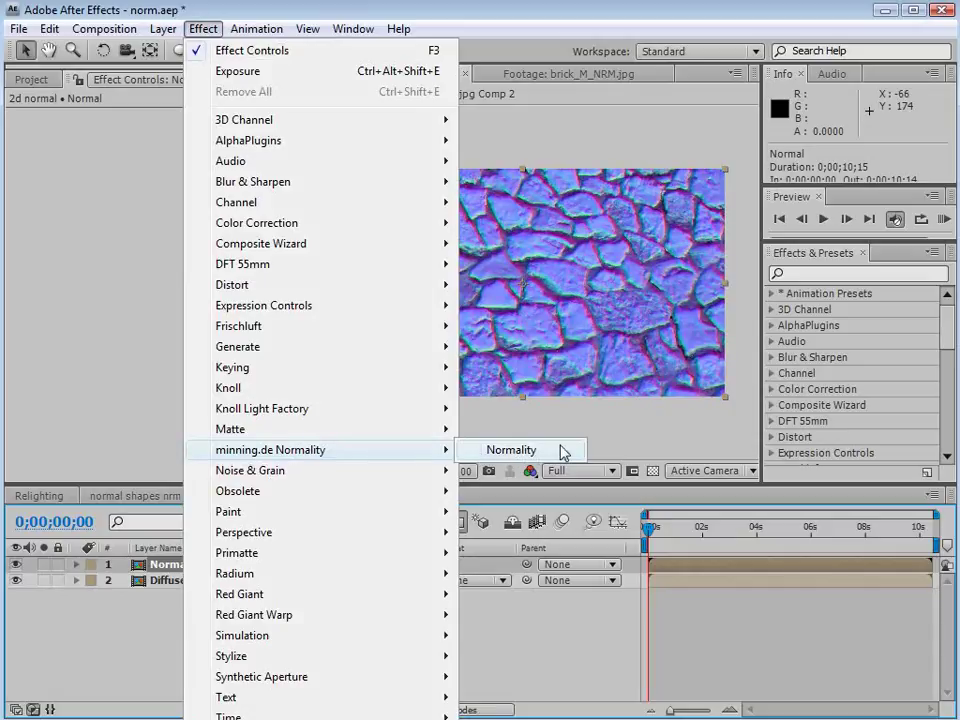
{"action": "left_click", "coordinate": [513, 450]}
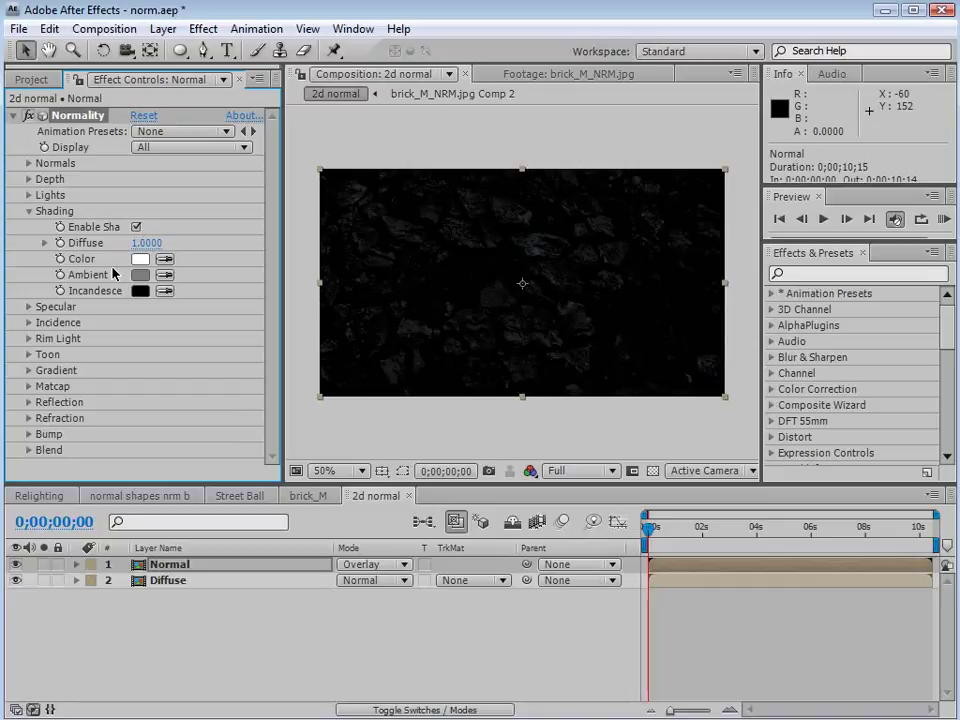
{"action": "left_click", "coordinate": [352, 148]}
Create a Point light named Light 1 with an orange colour, 100% intensity and shadow casting off
{"action": "left_click", "coordinate": [168, 29]}
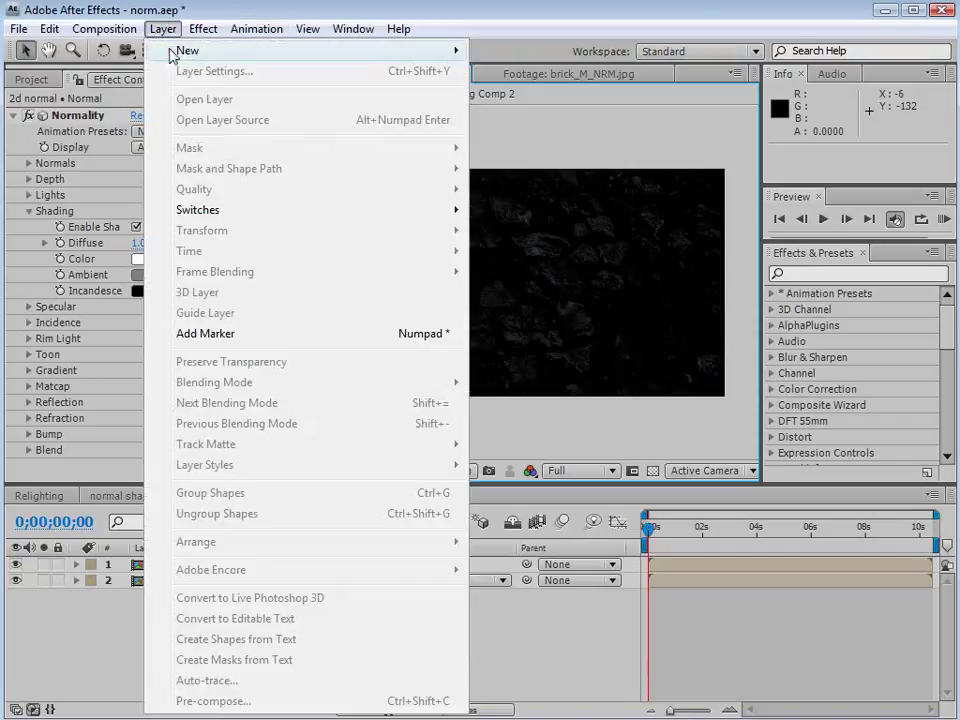
{"action": "mouse_move", "coordinate": [266, 53]}
{"action": "left_click", "coordinate": [548, 96]}
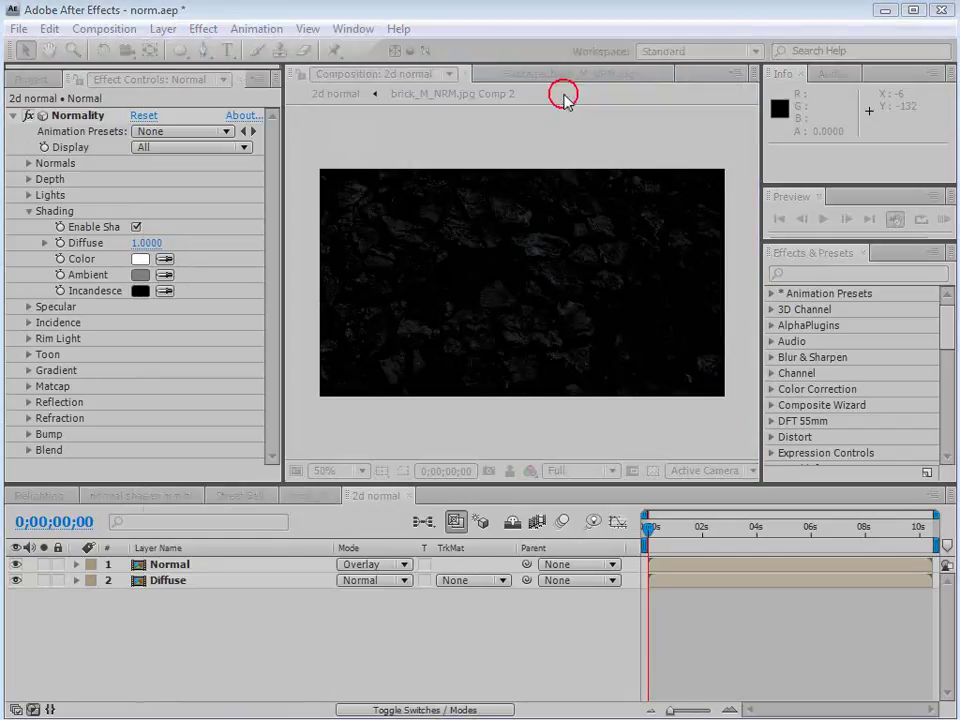
{"action": "left_click", "coordinate": [355, 283]}
{"action": "left_click", "coordinate": [368, 334]}
{"action": "left_click", "coordinate": [337, 386]}
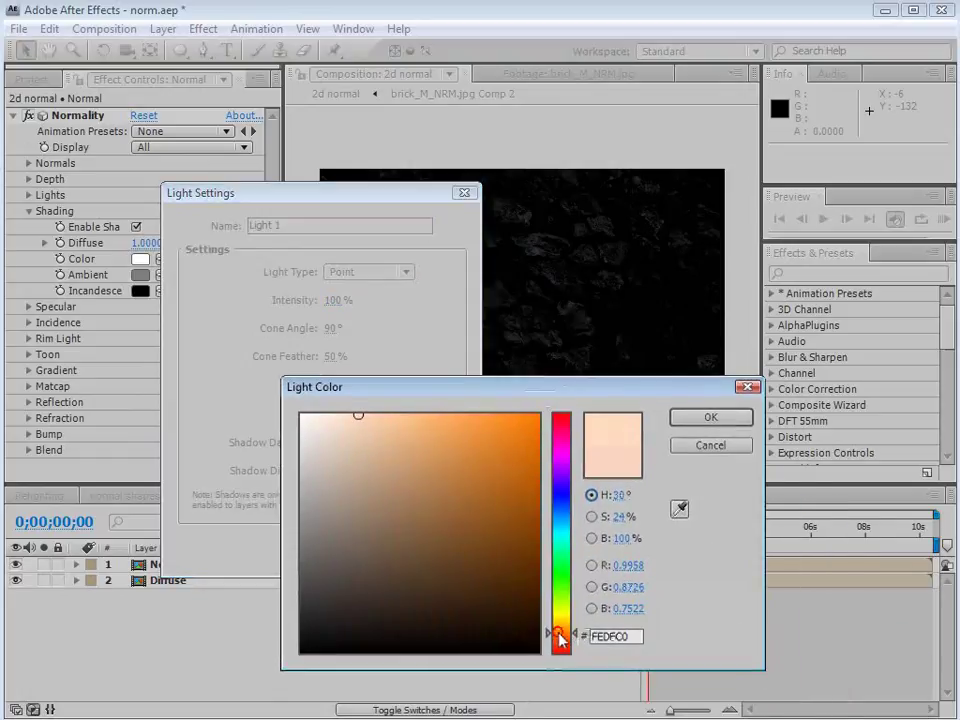
{"action": "left_click", "coordinate": [485, 412]}
{"action": "left_click", "coordinate": [709, 421]}
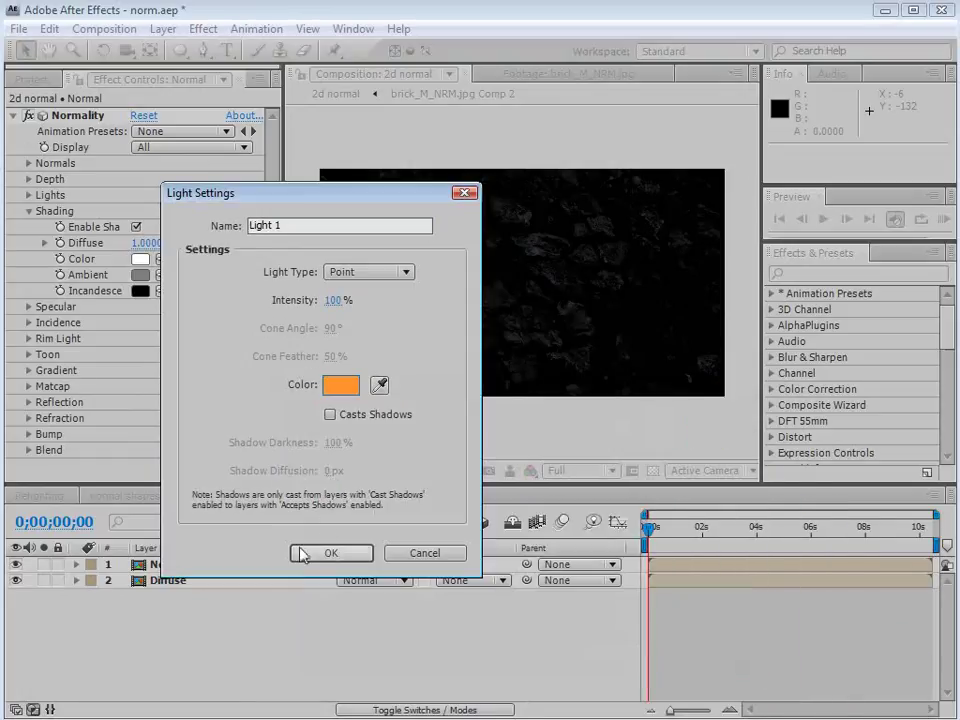
{"action": "left_click", "coordinate": [331, 552]}
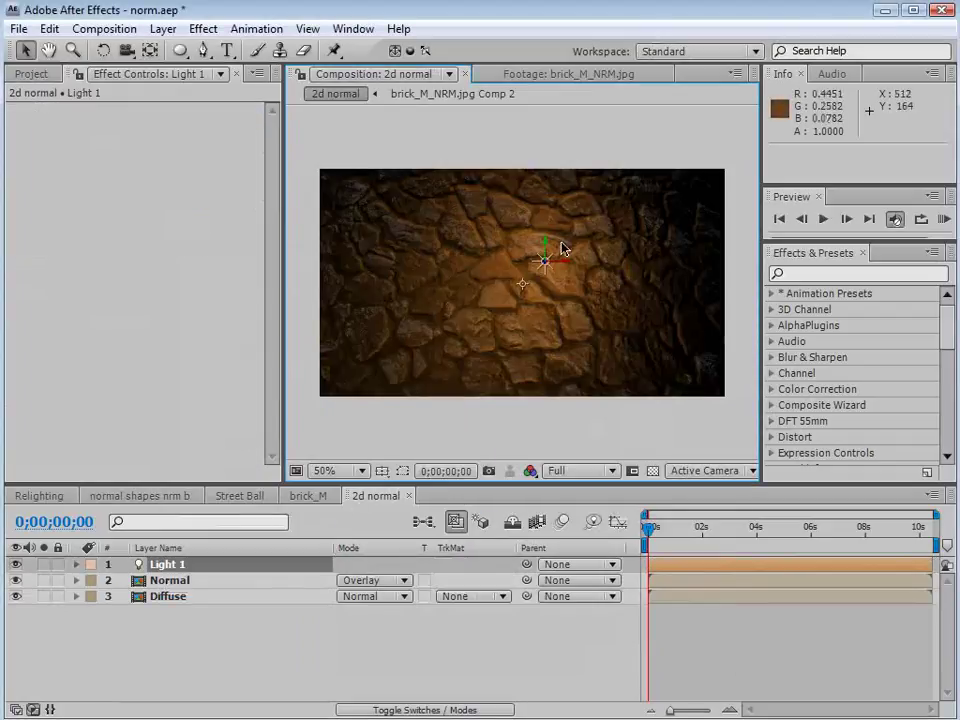
Move Light 1 to about 426, 256.5, -300 and expand the Normals settings of Normality on the Normal layer
{"action": "left_click_drag", "start_coordinate": [546, 262], "coordinate": [519, 297]}
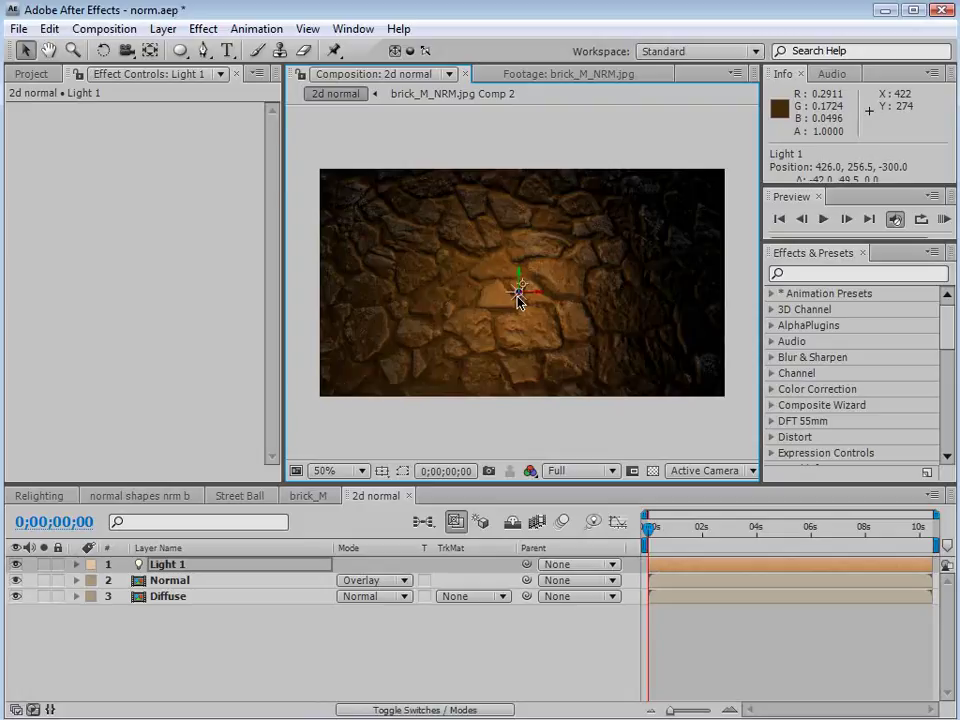
{"action": "key", "text": "period"}
{"action": "left_click", "coordinate": [160, 580]}
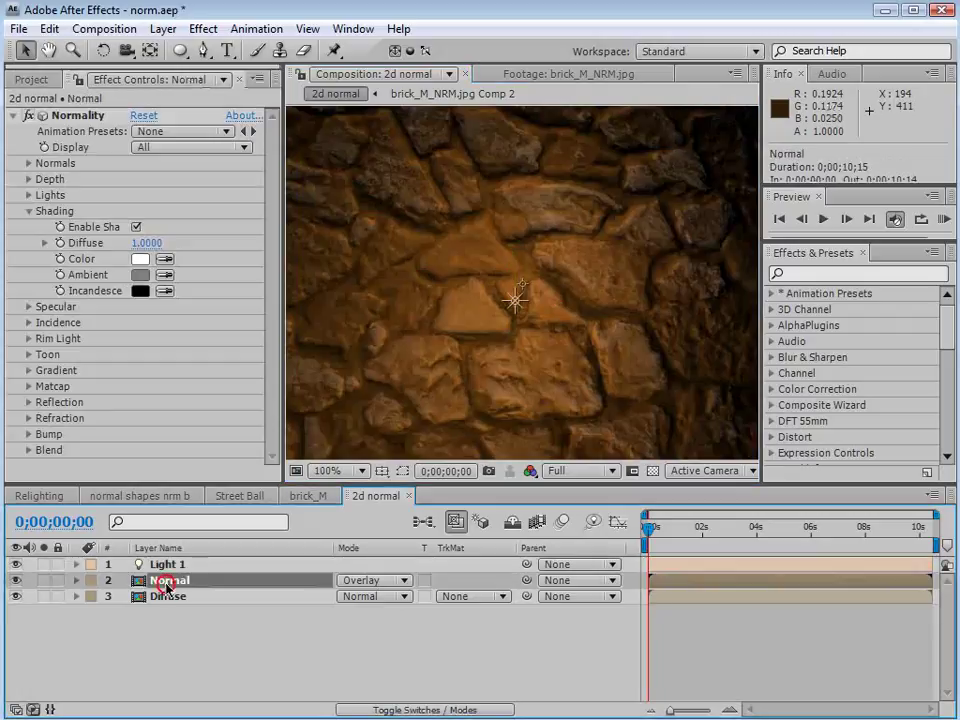
{"action": "left_click", "coordinate": [29, 164]}
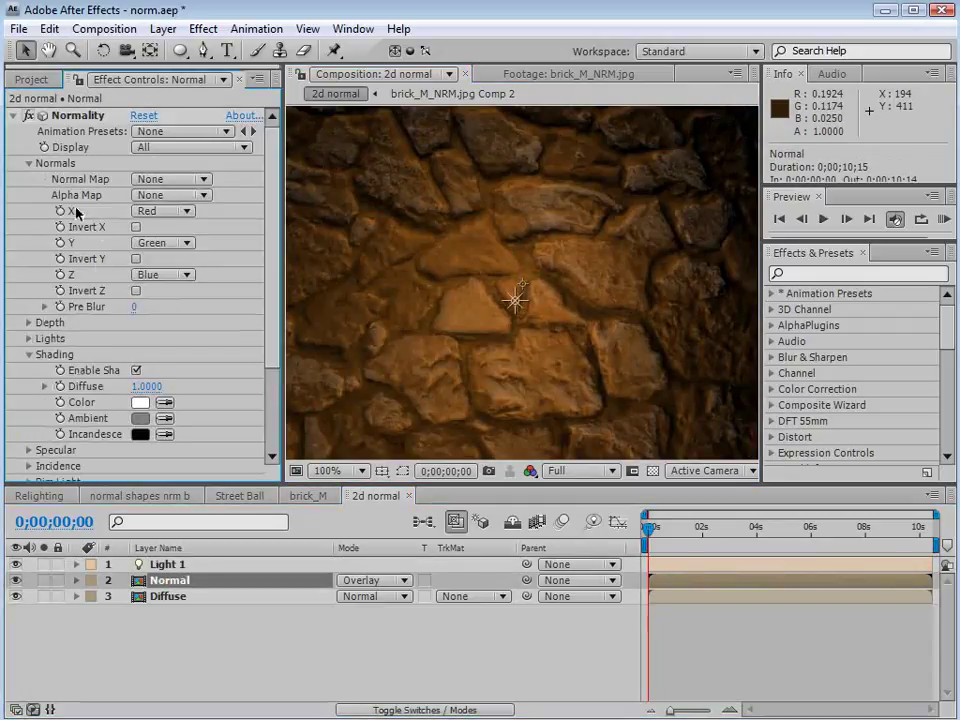
{"action": "key", "text": "comma"}
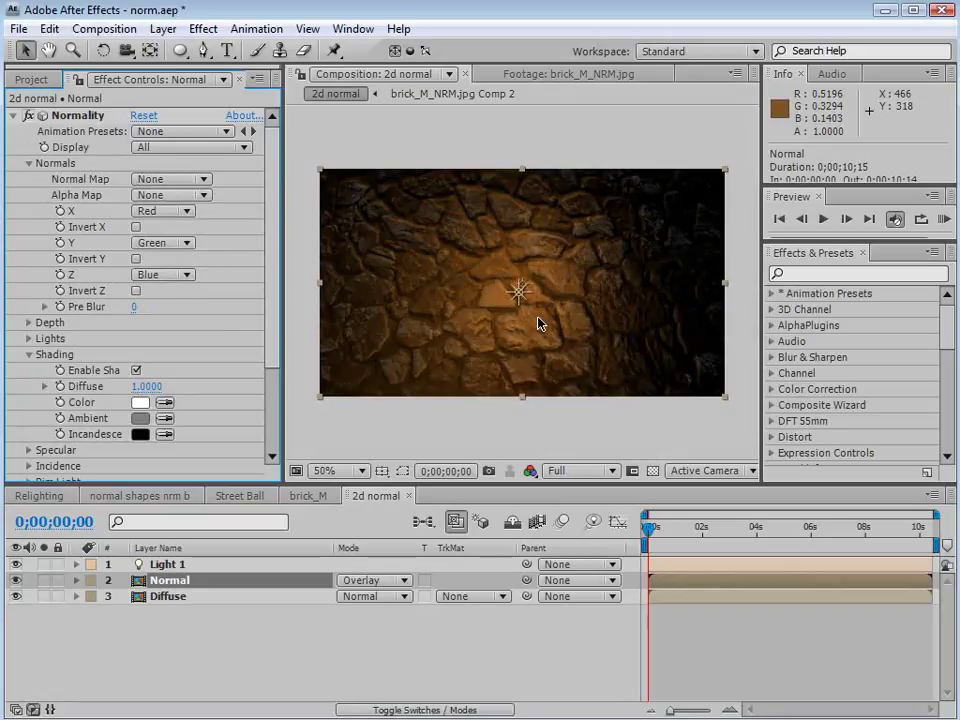
Try Light 1 farther left over the wall, and return it nearer the centre at about 399, 302.3, -300
{"action": "left_click_drag", "start_coordinate": [521, 300], "coordinate": [471, 304]}
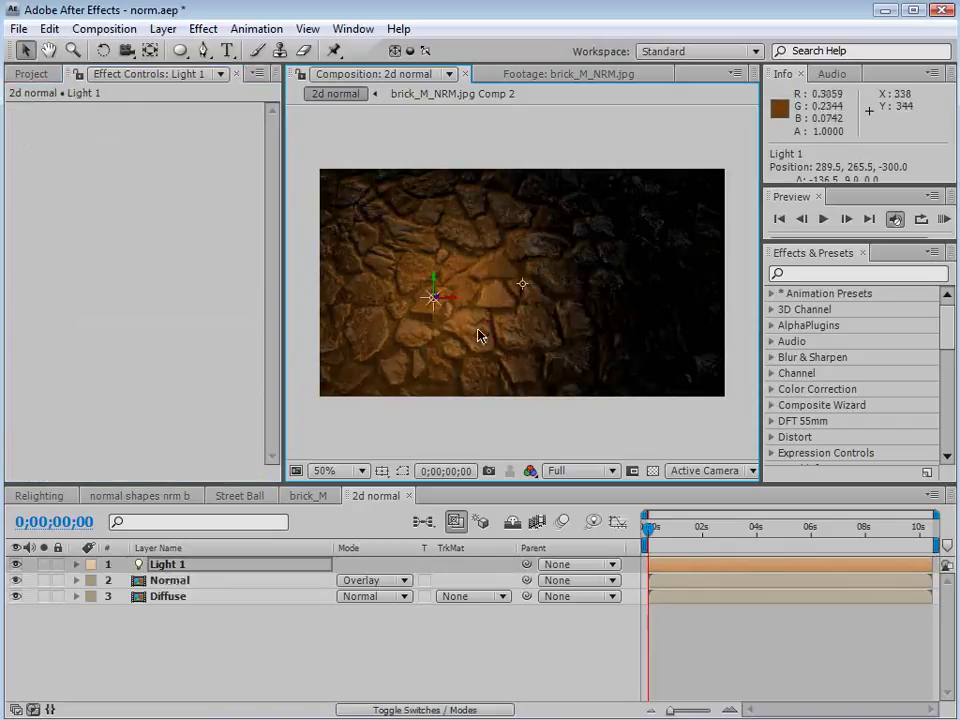
{"action": "key", "text": "period"}
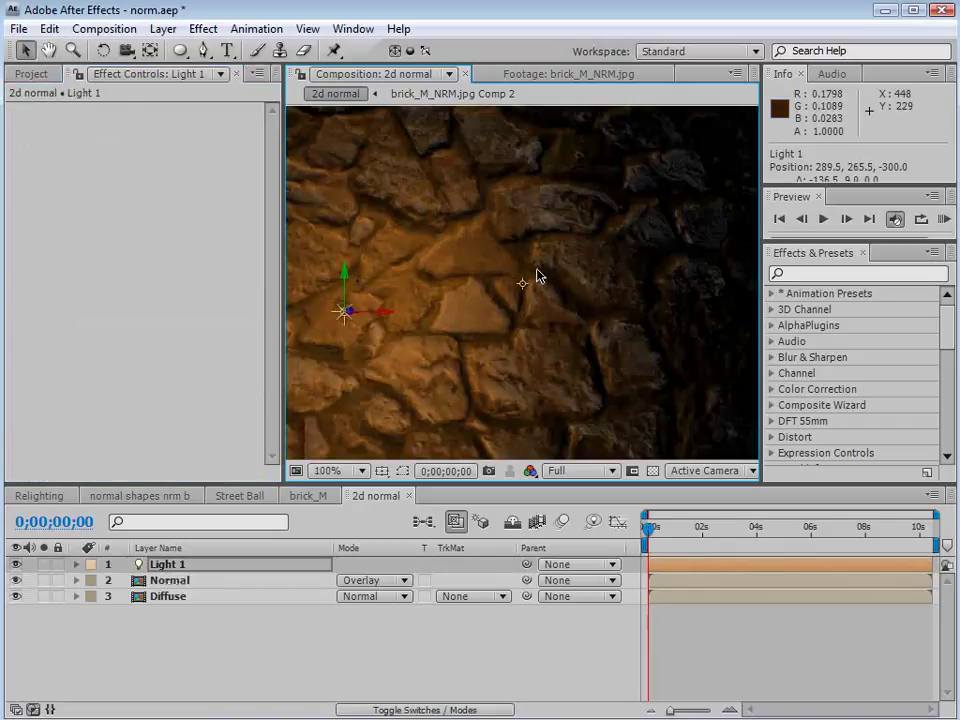
{"action": "left_click_drag", "start_coordinate": [348, 320], "coordinate": [482, 370]}
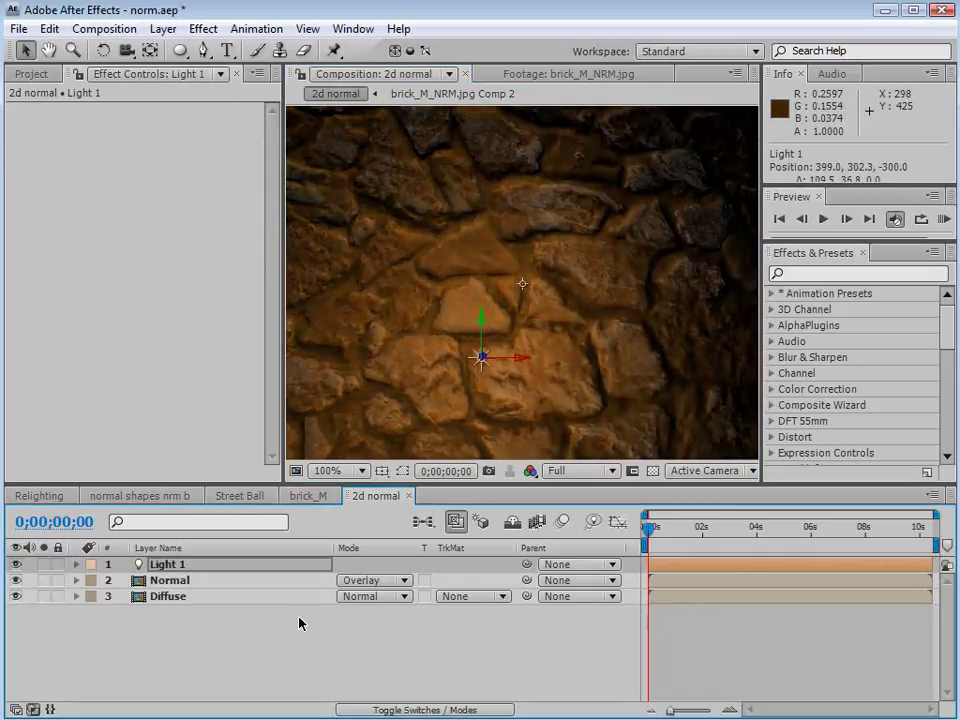
Hide the Diffuse layer, try Light 1 lower and higher over the wall, and undo the last light move
{"action": "left_click", "coordinate": [16, 596]}
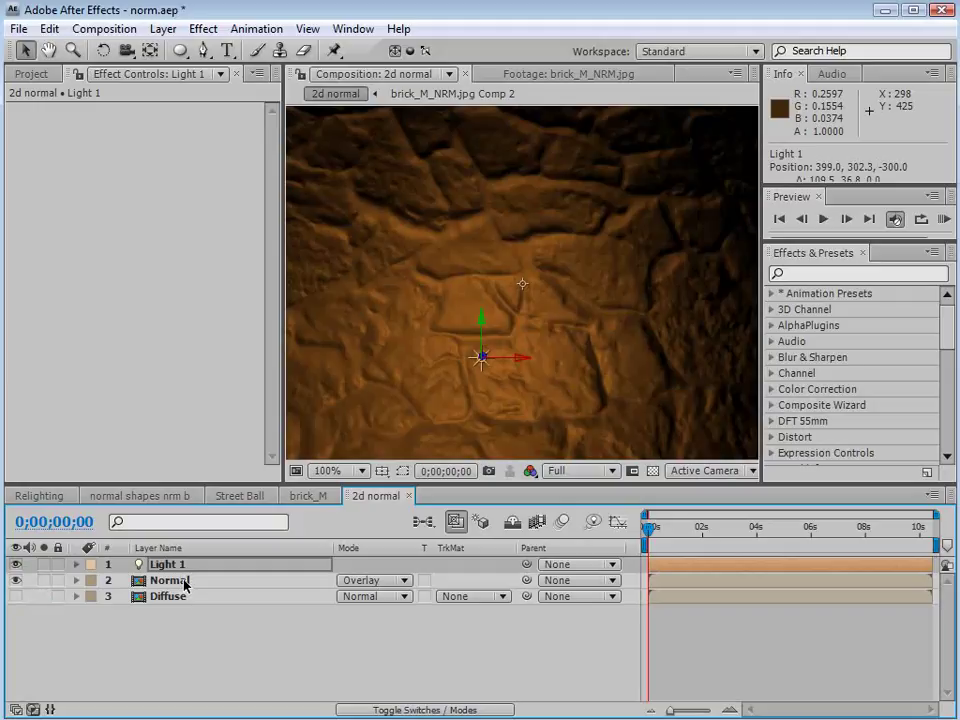
{"action": "left_click_drag", "start_coordinate": [484, 366], "coordinate": [464, 428]}
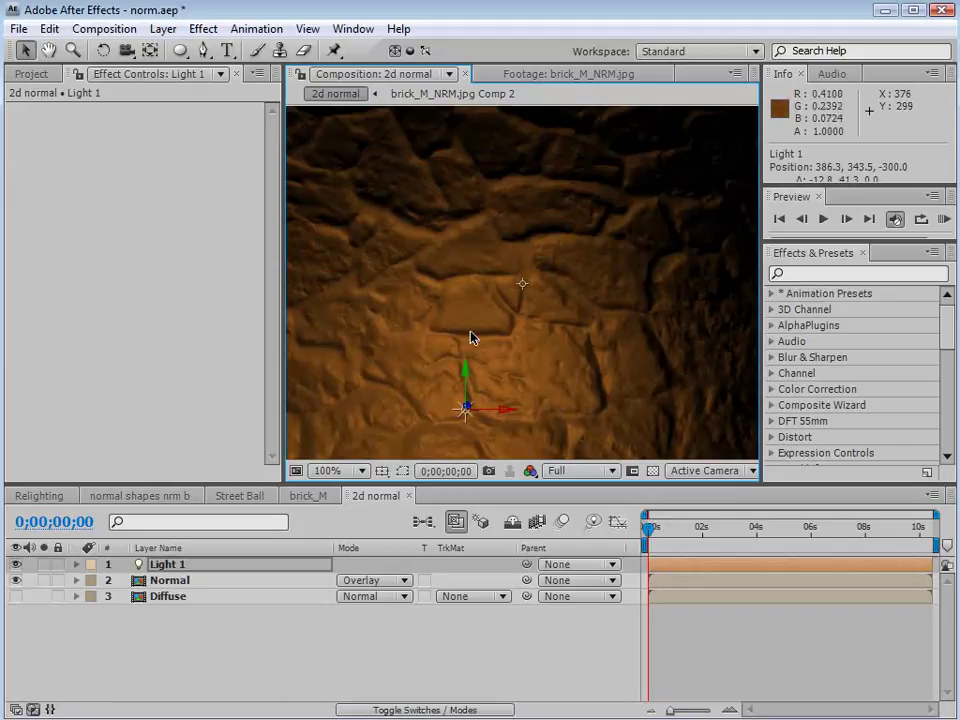
{"action": "left_click_drag", "start_coordinate": [465, 406], "coordinate": [457, 274]}
{"action": "key", "text": "ctrl+z"}
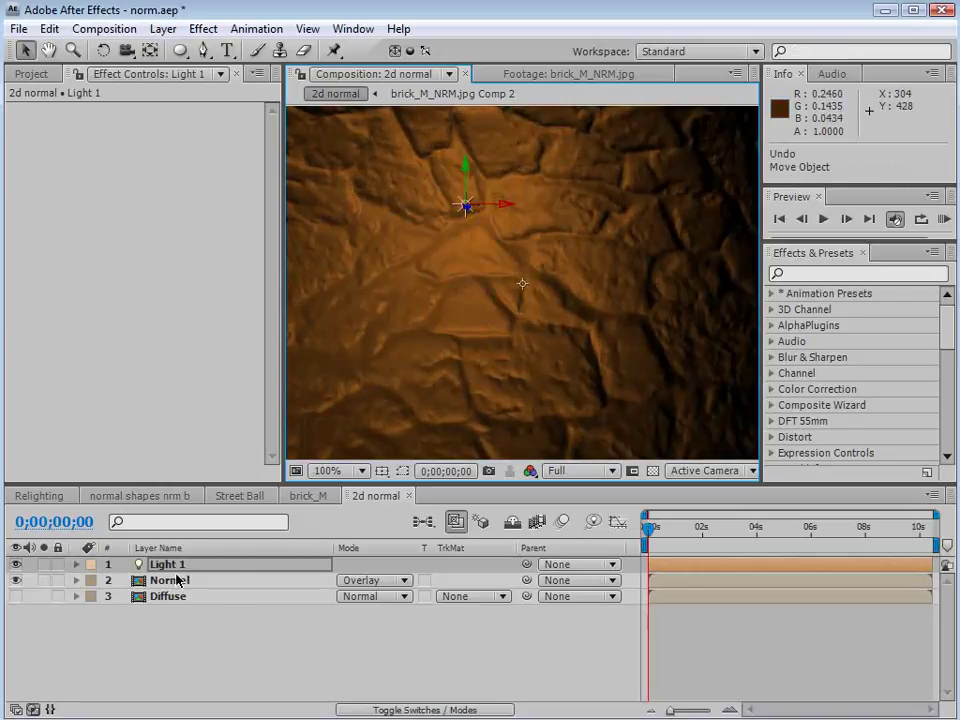
Lock the Effect Controls to the Normal layer and move Light 1 to about 399, 327.5, -297
{"action": "left_click", "coordinate": [138, 582]}
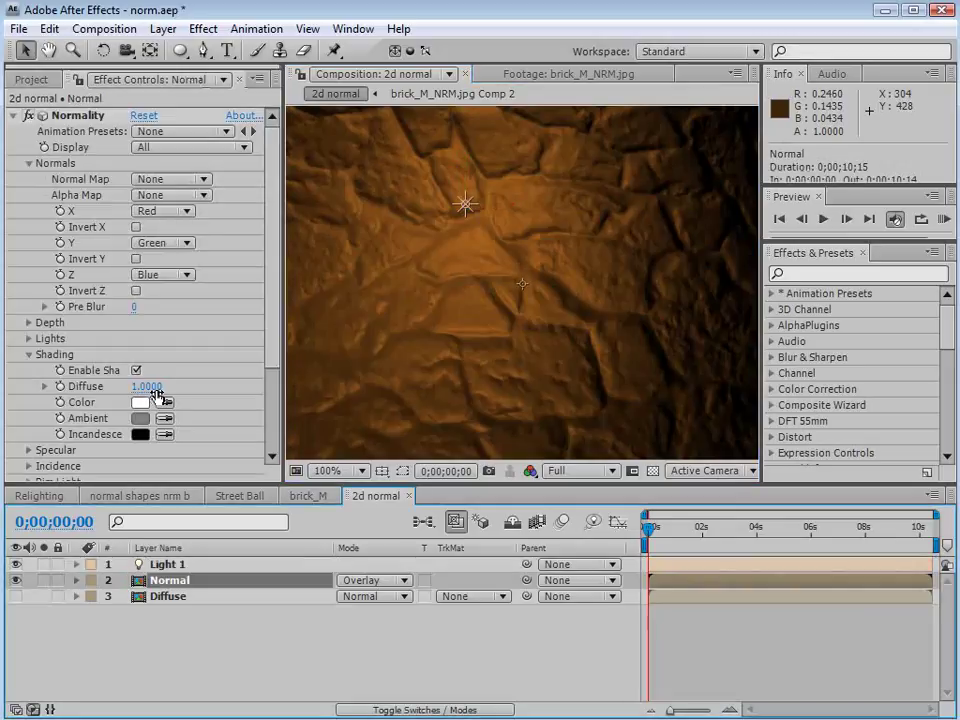
{"action": "left_click", "coordinate": [466, 205]}
{"action": "left_click_drag", "start_coordinate": [453, 208], "coordinate": [484, 400]}
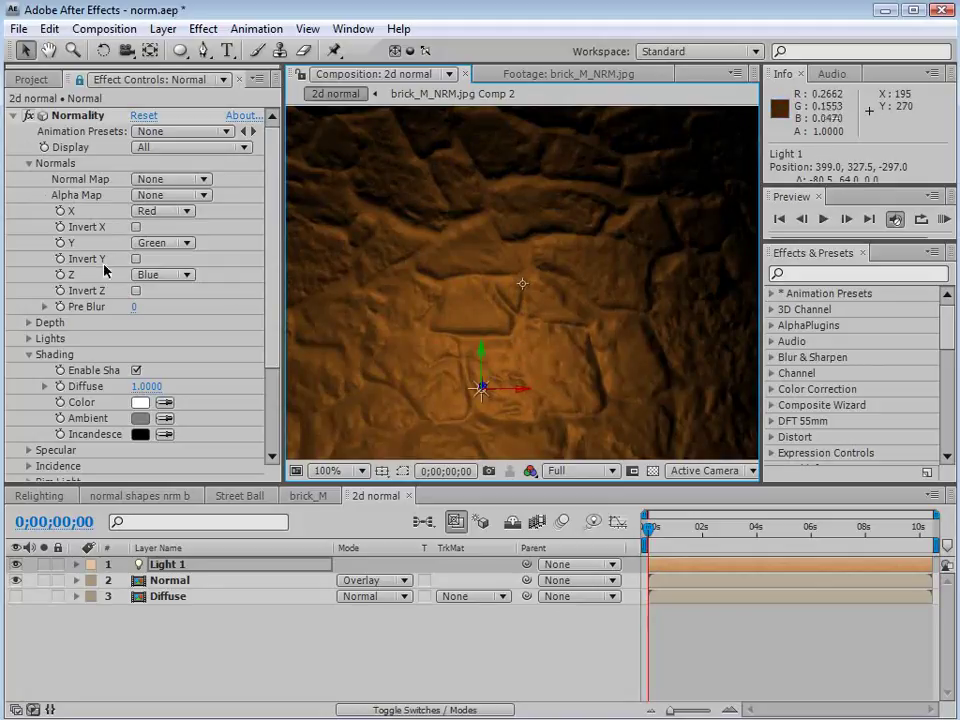
Enable Invert Y in Normality's Normals settings and move Light 1 to about 334.3, 359.1, -297
{"action": "left_click", "coordinate": [136, 259]}
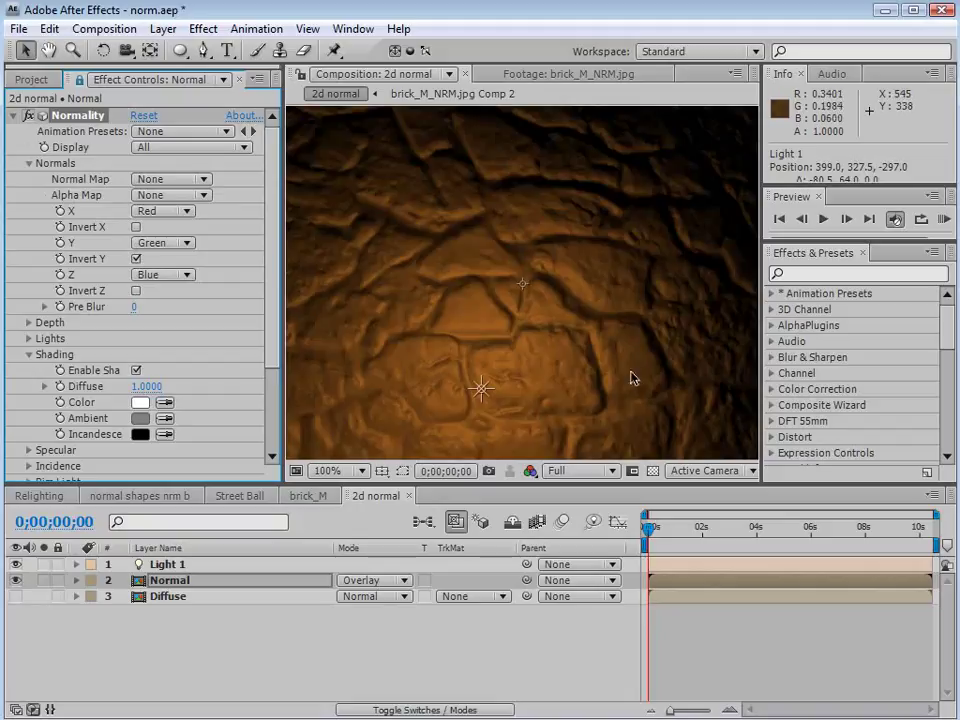
{"action": "key", "text": "comma"}
{"action": "left_click_drag", "start_coordinate": [505, 345], "coordinate": [467, 364]}
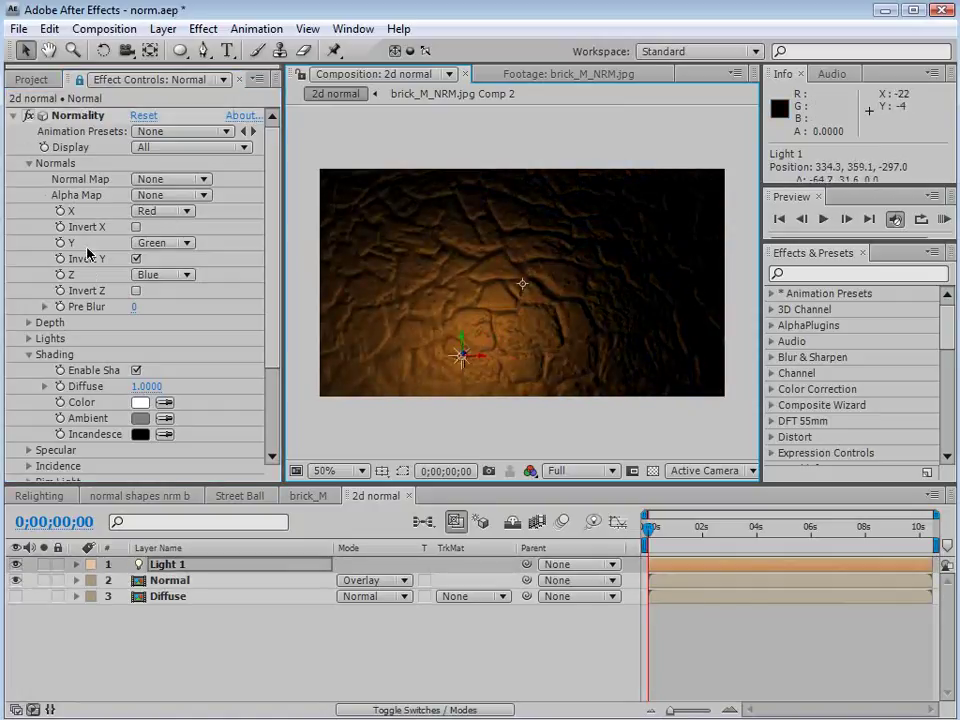
Try Light 1 at about 559.3, 350.8, -297 and at about 420.9, 279.3, -297 over the wall
{"action": "left_click", "coordinate": [136, 228]}
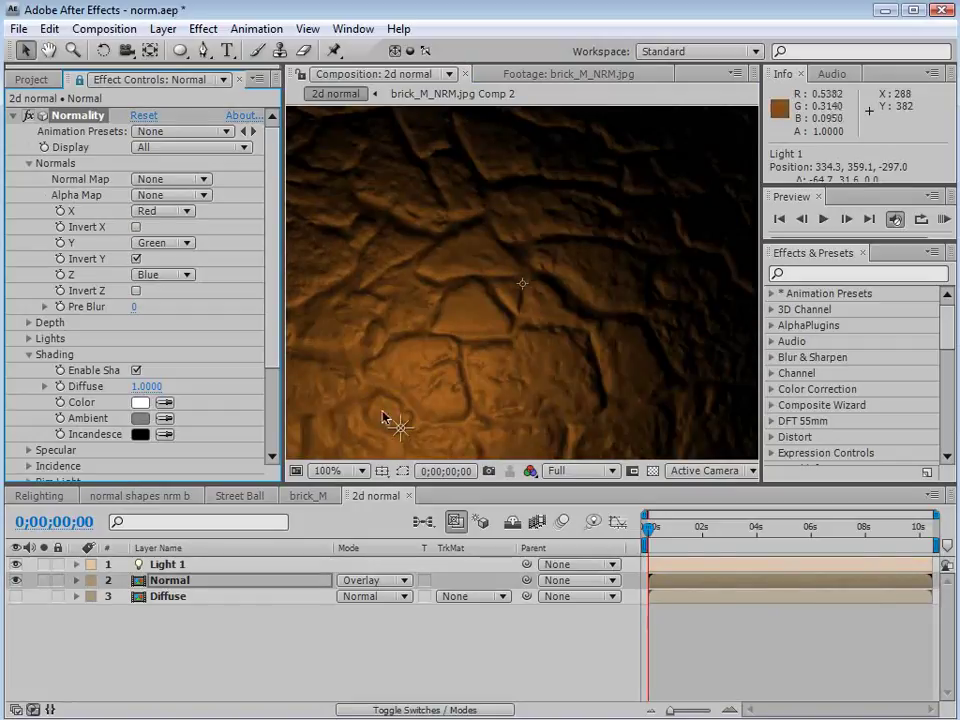
{"action": "left_click_drag", "start_coordinate": [401, 431], "coordinate": [681, 422]}
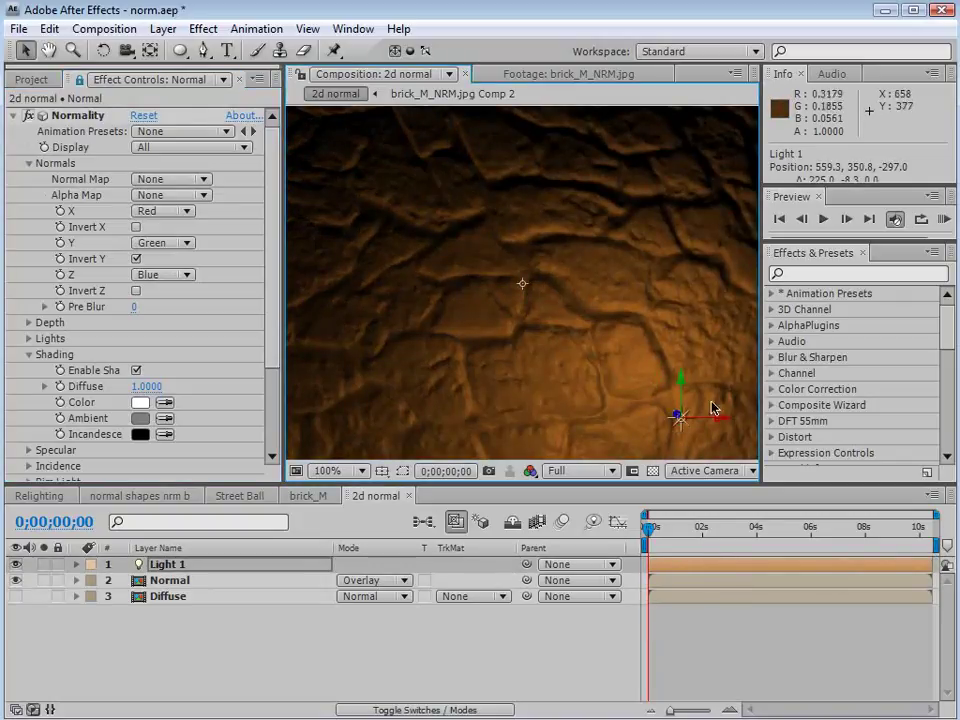
{"action": "left_click_drag", "start_coordinate": [680, 423], "coordinate": [508, 331]}
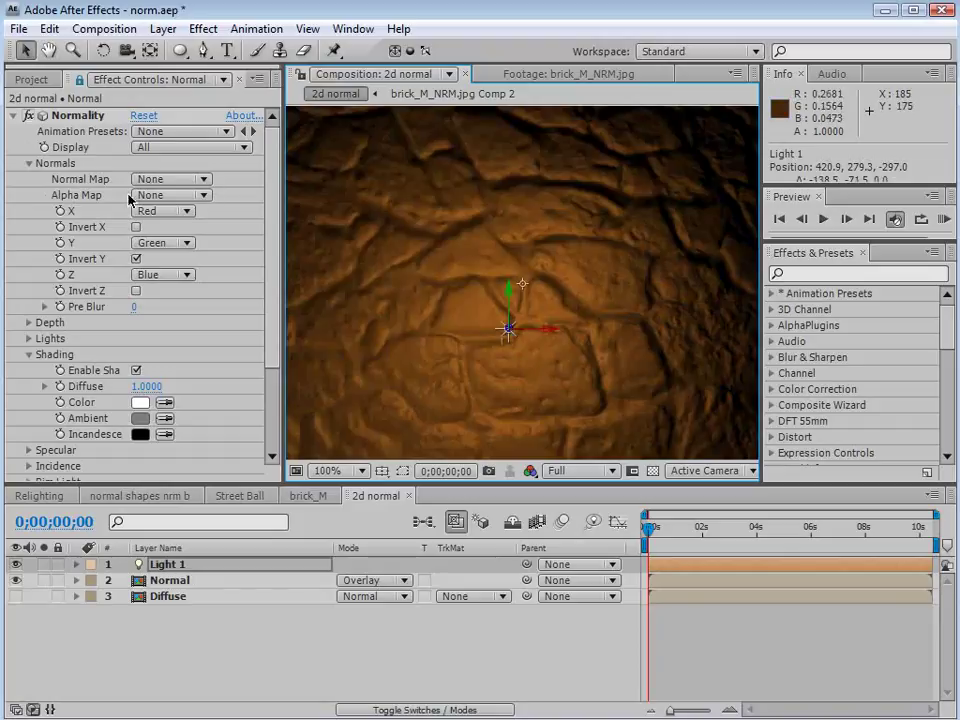
Collapse Normality's Normals settings and move Light 1 past the wall's lower-left edge to about 68.7, 368.1, -297
{"action": "left_click", "coordinate": [29, 163]}
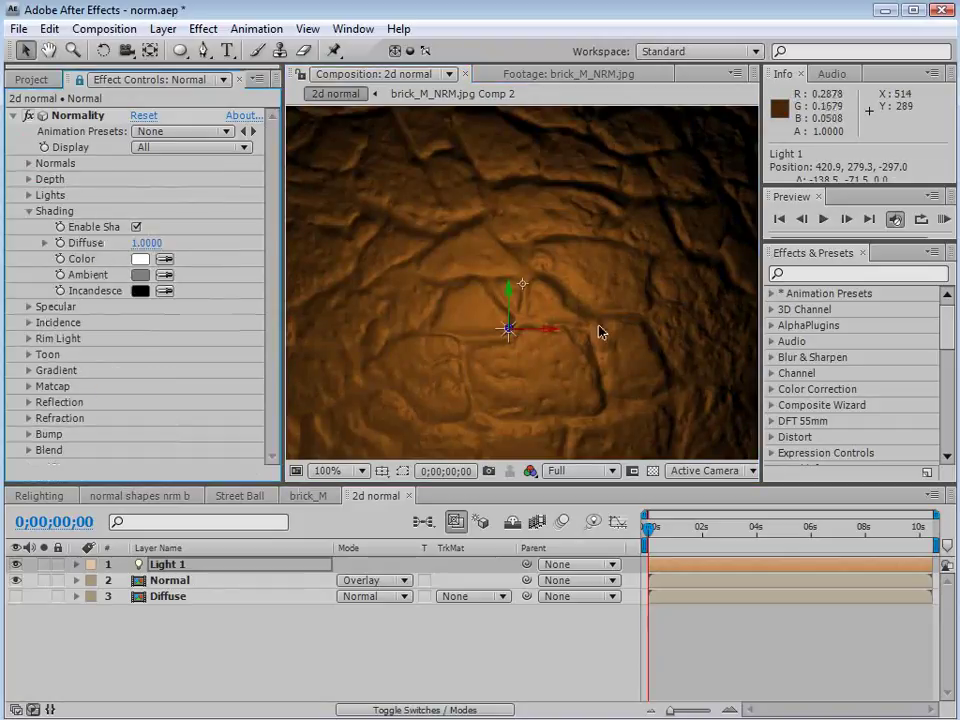
{"action": "scroll", "coordinate": [510, 322], "scroll_direction": "down", "scroll_amount": 1}
{"action": "mouse_move", "coordinate": [517, 315]}
{"action": "left_mouse_down"}
{"action": "mouse_move", "coordinate": [345, 336]}
{"action": "mouse_move", "coordinate": [298, 380]}
{"action": "mouse_move", "coordinate": [300, 370]}
{"action": "left_mouse_up"}
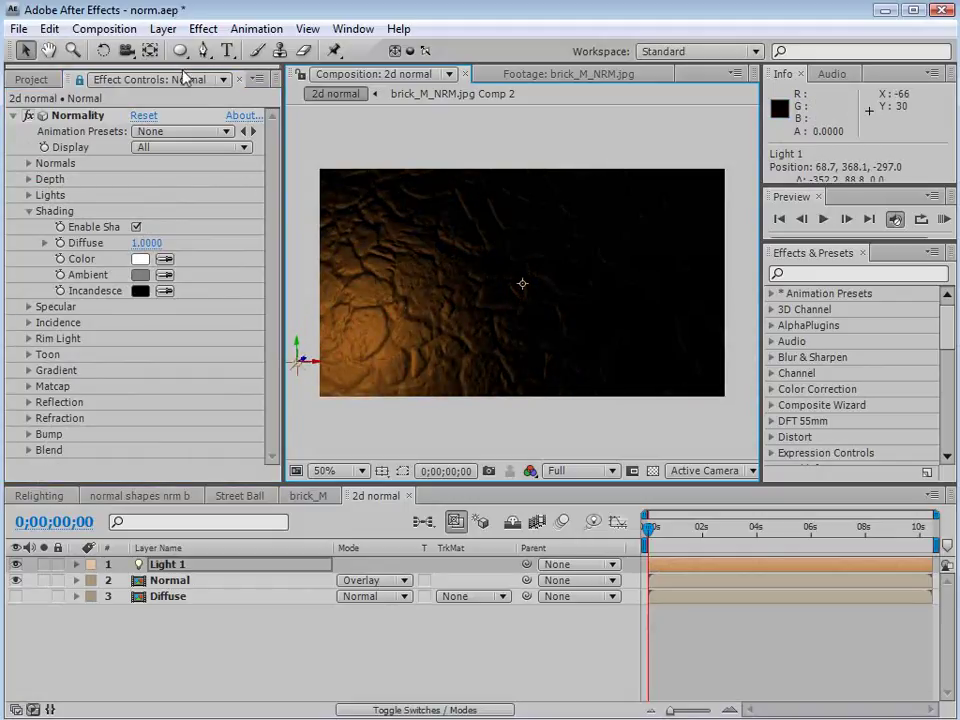
Create a second point light named Light 2 with blue color 2D90FF, 100% intensity and no cast shadows
{"action": "left_click", "coordinate": [160, 27]}
{"action": "mouse_move", "coordinate": [265, 60]}
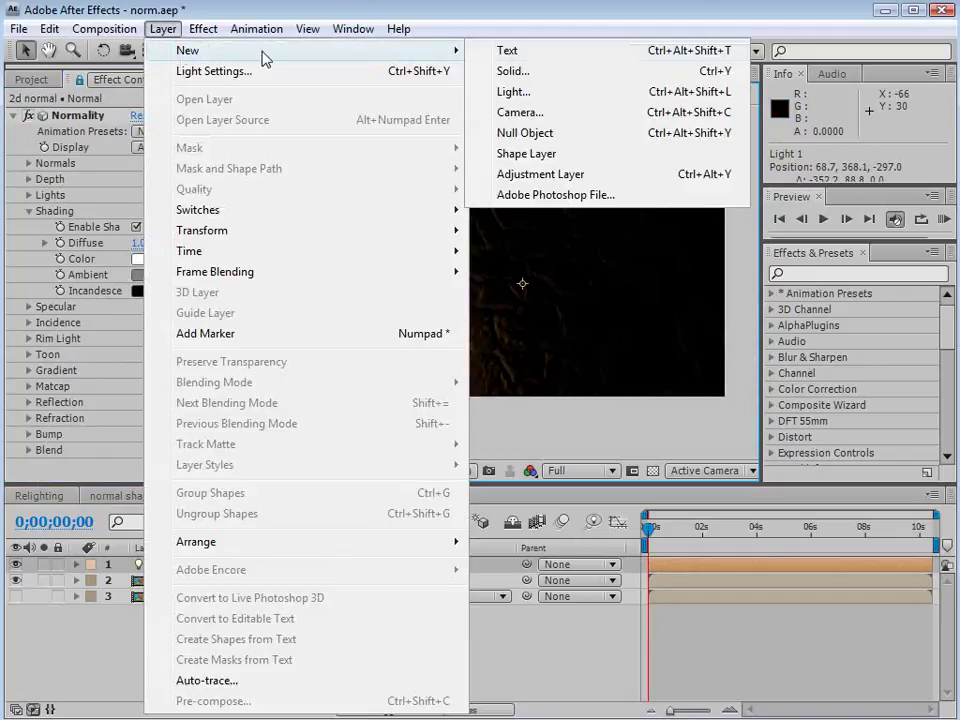
{"action": "left_click", "coordinate": [536, 93]}
{"action": "left_click", "coordinate": [345, 382]}
{"action": "left_click", "coordinate": [566, 514]}
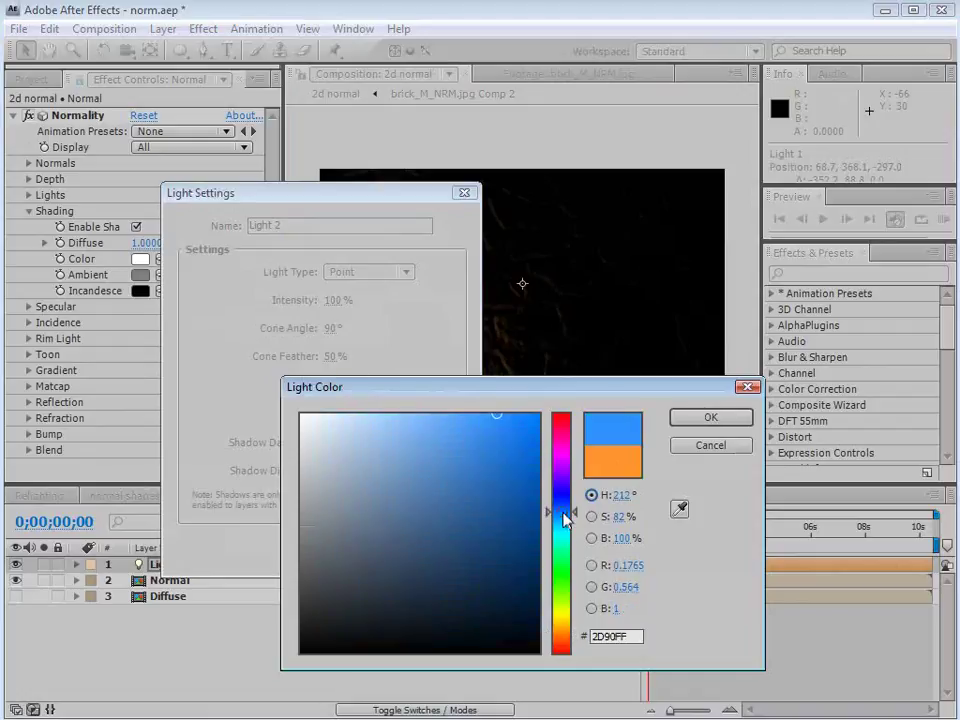
{"action": "left_click", "coordinate": [727, 416]}
{"action": "left_click", "coordinate": [333, 552]}
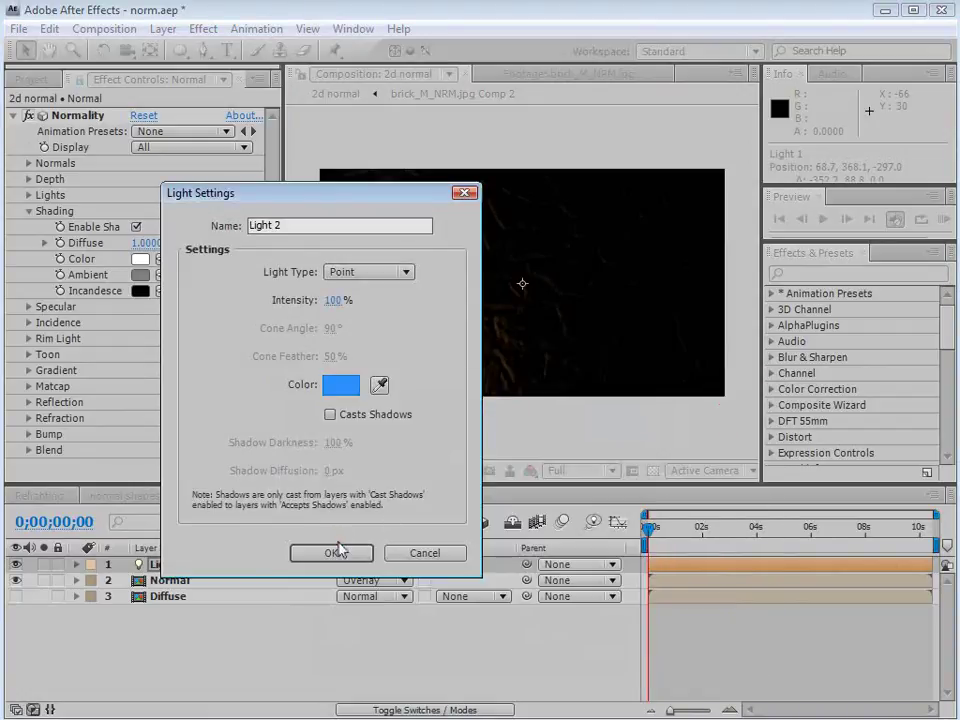
Place Light 2 off the wall's upper-right edge and Light 1 at about 68.7, 368.1, -360.5, and show the Diffuse layer
{"action": "left_click_drag", "start_coordinate": [548, 268], "coordinate": [817, 224]}
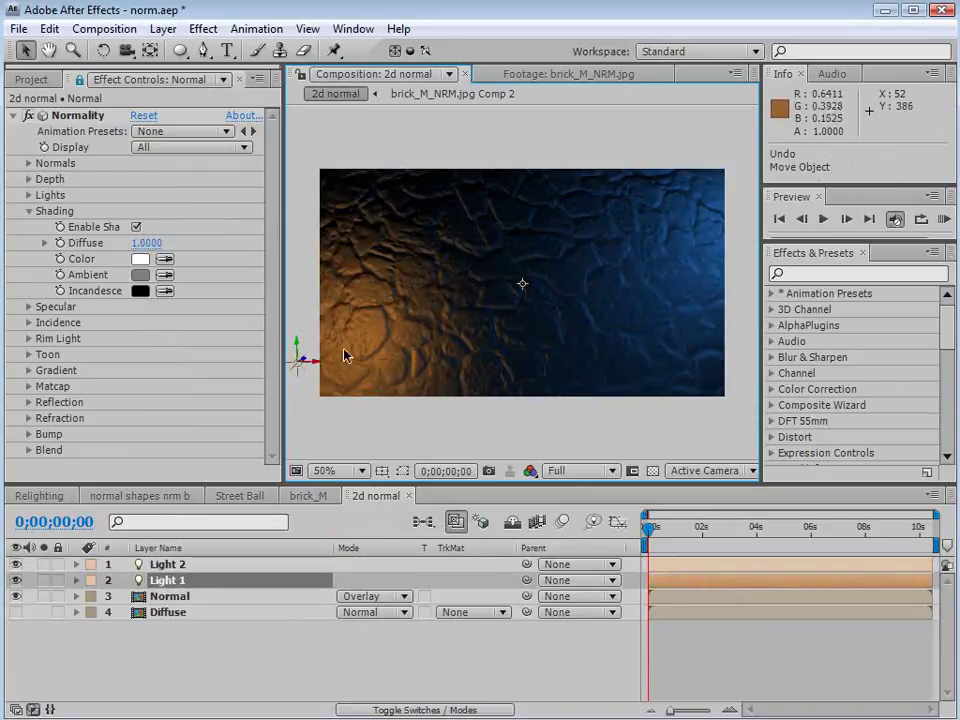
{"action": "left_click_drag", "start_coordinate": [303, 356], "coordinate": [282, 388]}
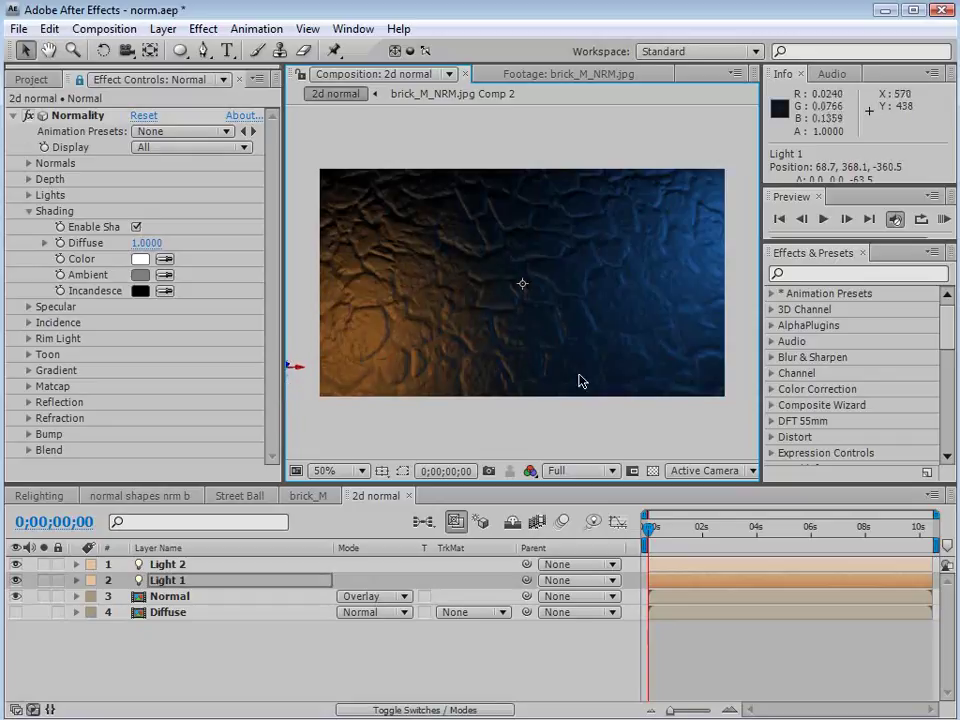
{"action": "left_click", "coordinate": [15, 612]}
Enable Specular in the Normality effect of the Normal layer
{"action": "left_click", "coordinate": [169, 596]}
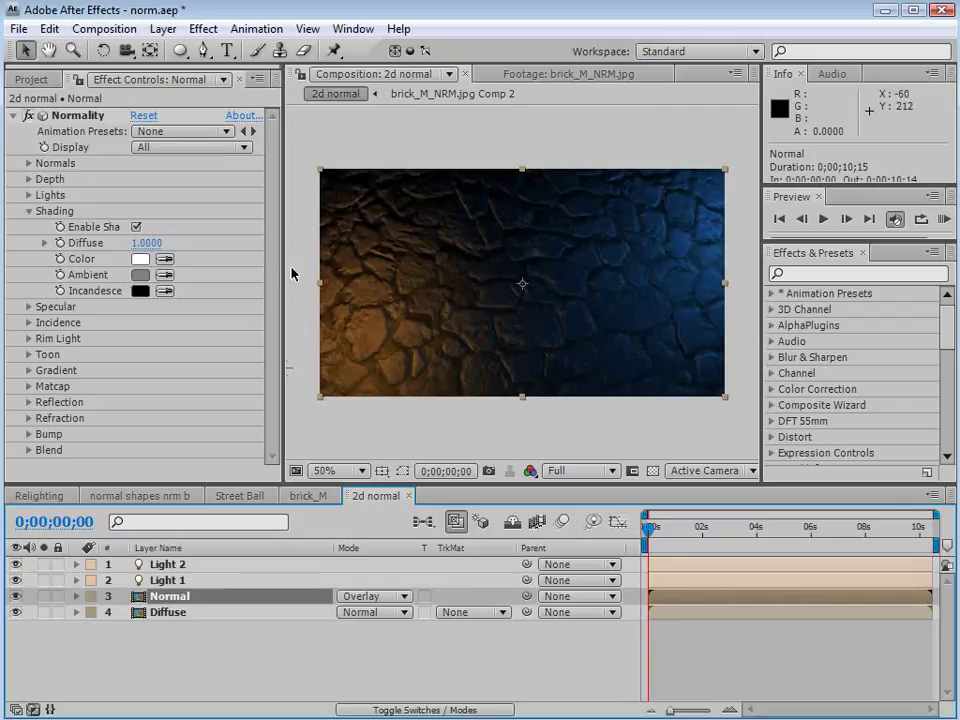
{"action": "left_click", "coordinate": [29, 309]}
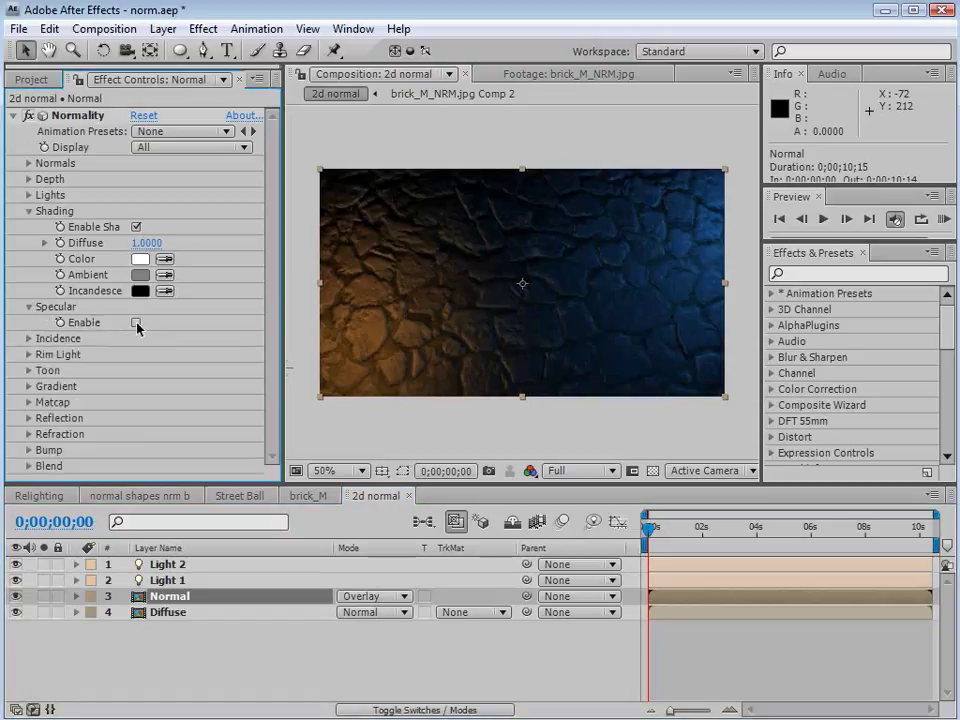
{"action": "left_click", "coordinate": [136, 323]}
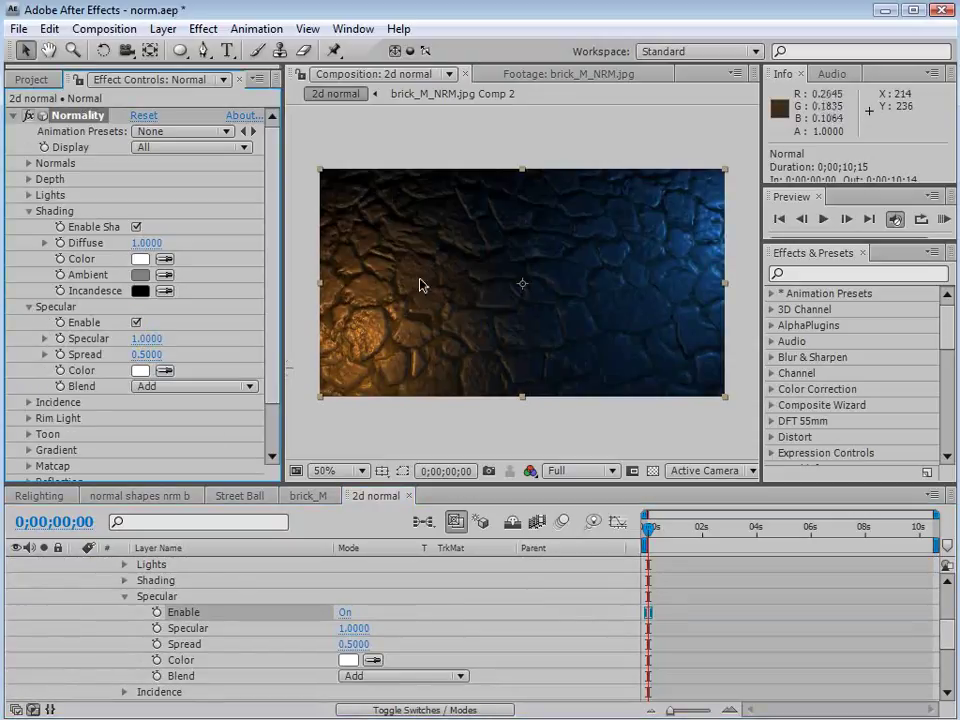
Move Light 1 up beside the wall's left edge to about 58.2, 226.1, -360.5 to examine the specular highlights
{"action": "left_click_drag", "start_coordinate": [355, 385], "coordinate": [559, 332]}
{"action": "scroll", "coordinate": [420, 370], "scroll_direction": "up", "scroll_amount": 1}
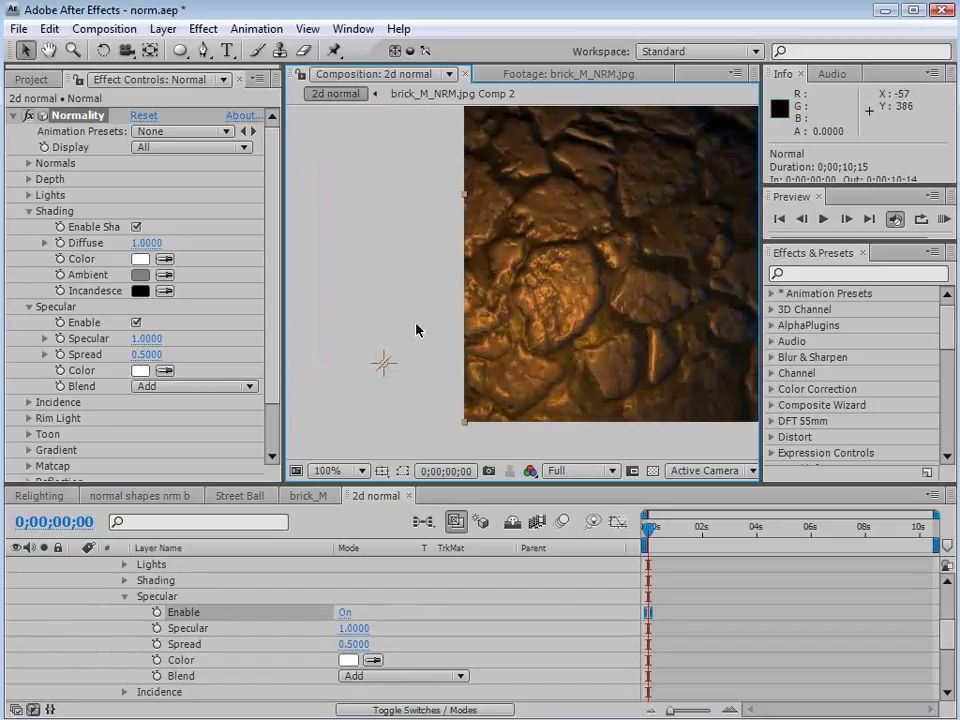
{"action": "left_click_drag", "start_coordinate": [383, 372], "coordinate": [369, 231]}
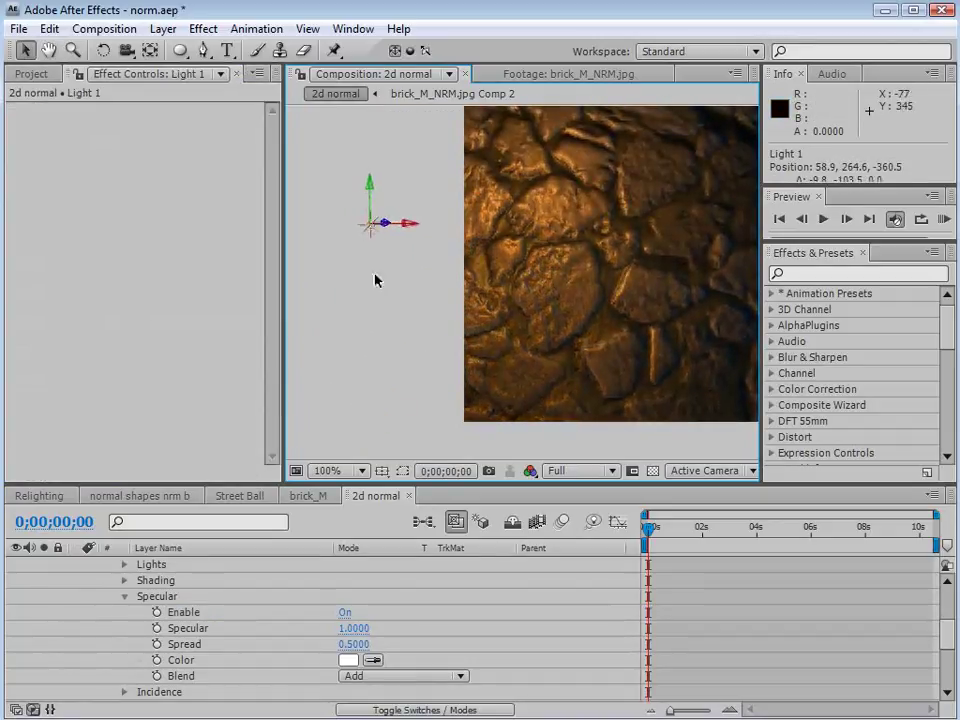
{"action": "key", "text": "space"}
{"action": "left_click_drag", "start_coordinate": [515, 198], "coordinate": [499, 319]}
{"action": "left_click_drag", "start_coordinate": [353, 346], "coordinate": [353, 302]}
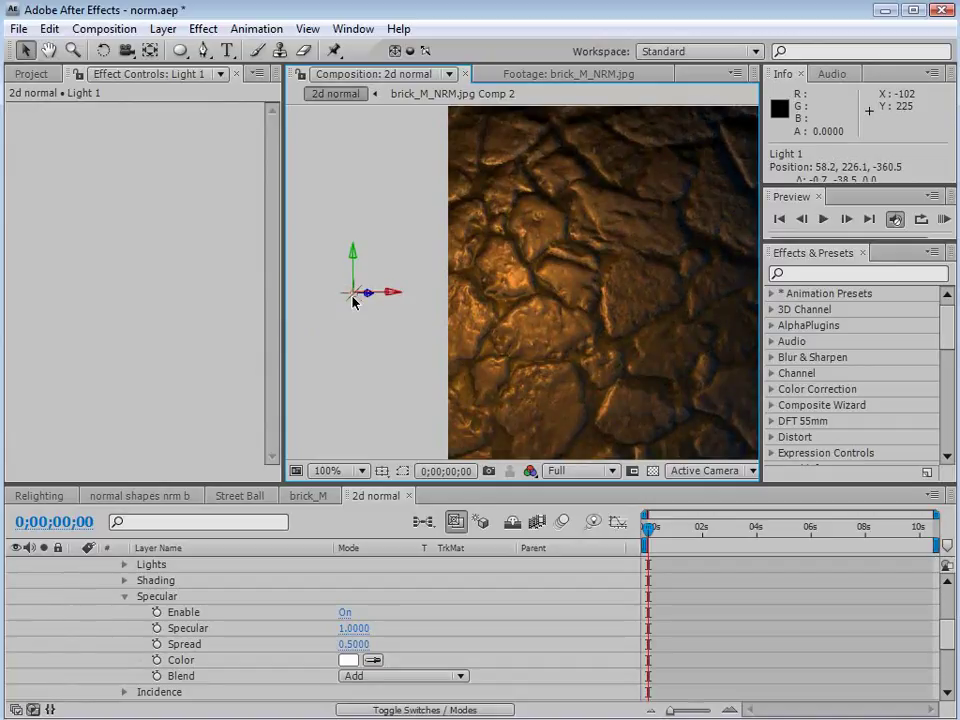
Collapse the Normal layer's properties in the timeline and lock the Effect Controls to that layer
{"action": "left_click_drag", "start_coordinate": [947, 642], "coordinate": [947, 603]}
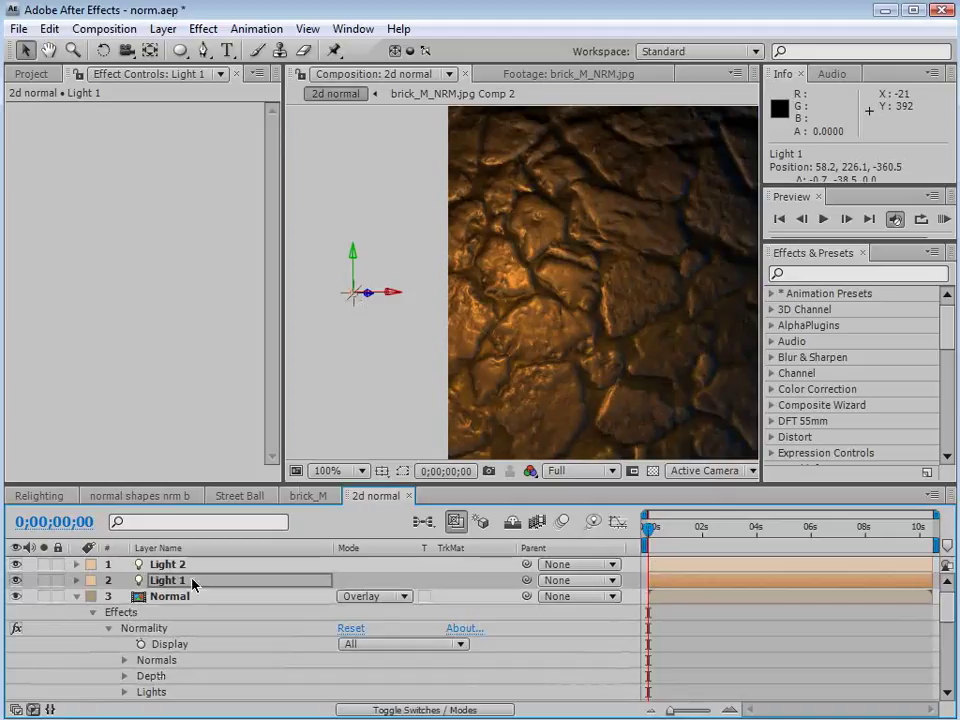
{"action": "left_click", "coordinate": [76, 596]}
{"action": "left_click", "coordinate": [180, 598]}
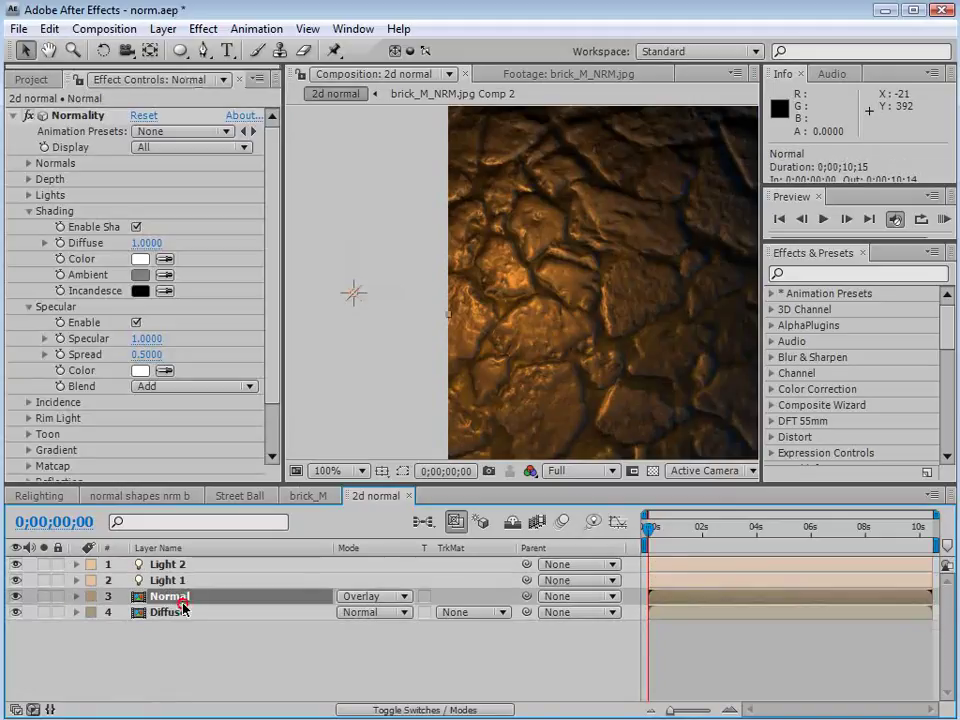
{"action": "left_click", "coordinate": [78, 80]}
Try Normality's Shading Diffuse at 0.5, and set it to 1.01
{"action": "left_click_drag", "start_coordinate": [273, 279], "coordinate": [274, 307]}
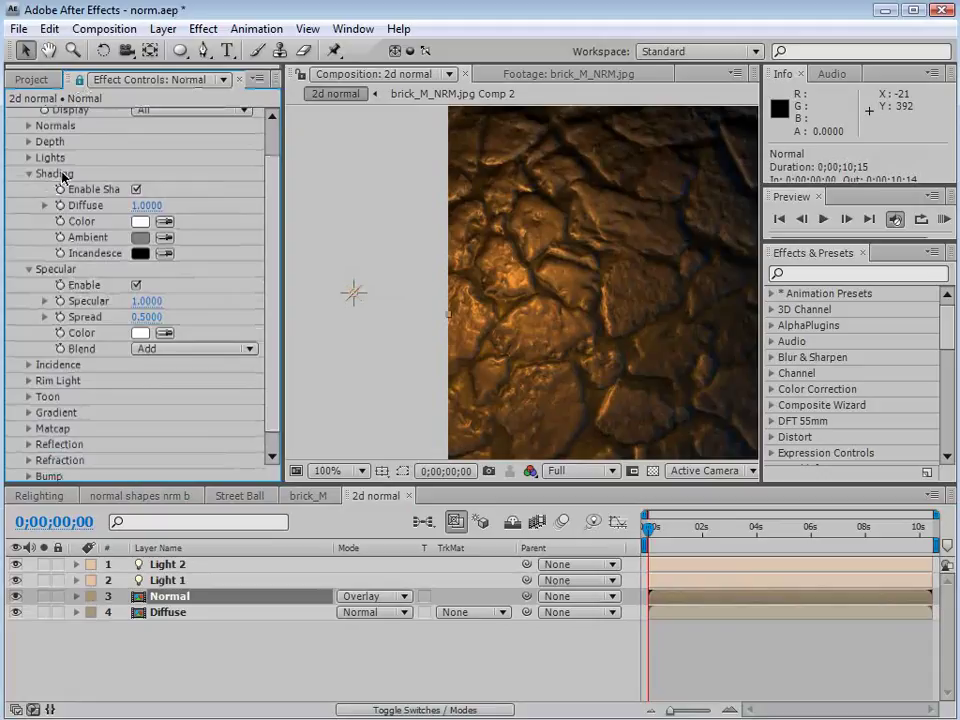
{"action": "left_click_drag", "start_coordinate": [155, 213], "coordinate": [111, 207]}
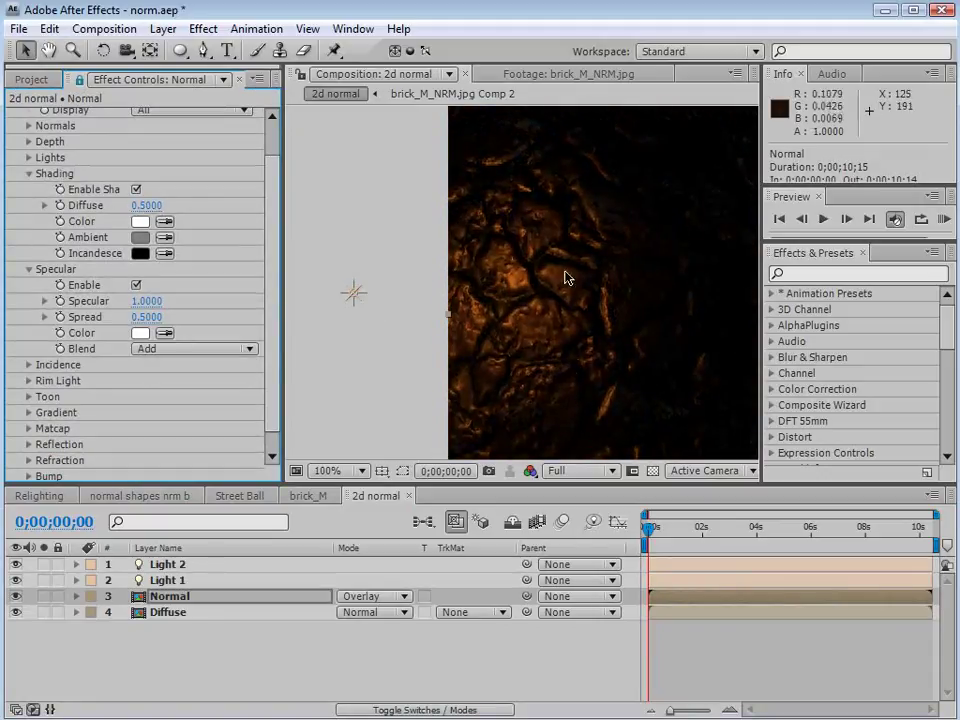
{"action": "key", "text": "space"}
{"action": "left_click_drag", "start_coordinate": [636, 304], "coordinate": [514, 310]}
{"action": "scroll", "coordinate": [514, 310], "scroll_direction": "down", "scroll_amount": 1}
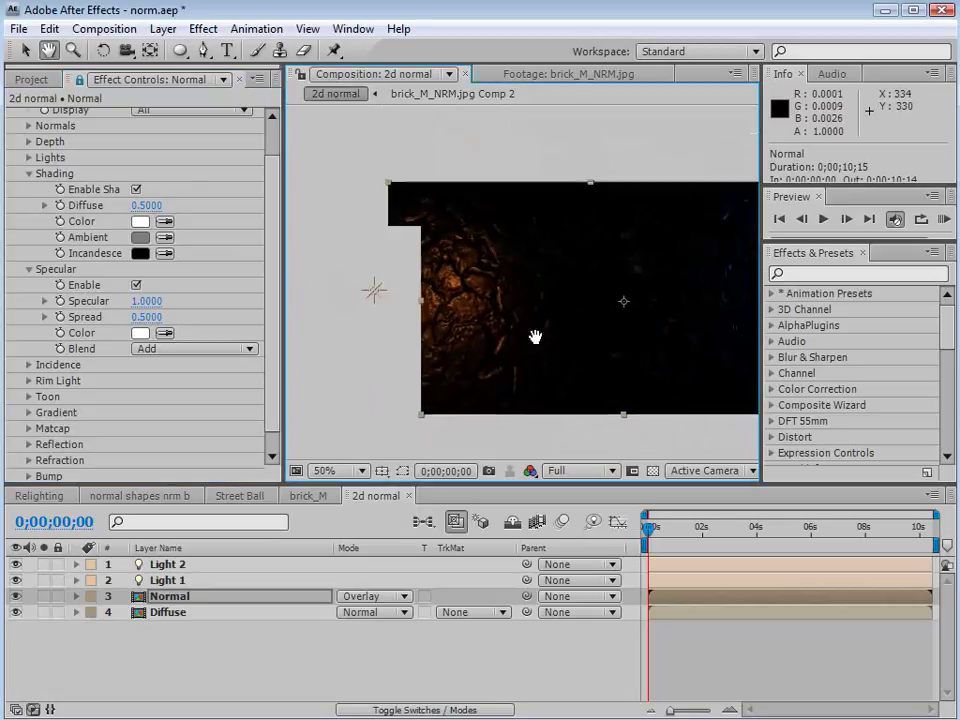
{"action": "left_click_drag", "start_coordinate": [570, 343], "coordinate": [439, 306]}
{"action": "left_click_drag", "start_coordinate": [148, 205], "coordinate": [181, 210]}
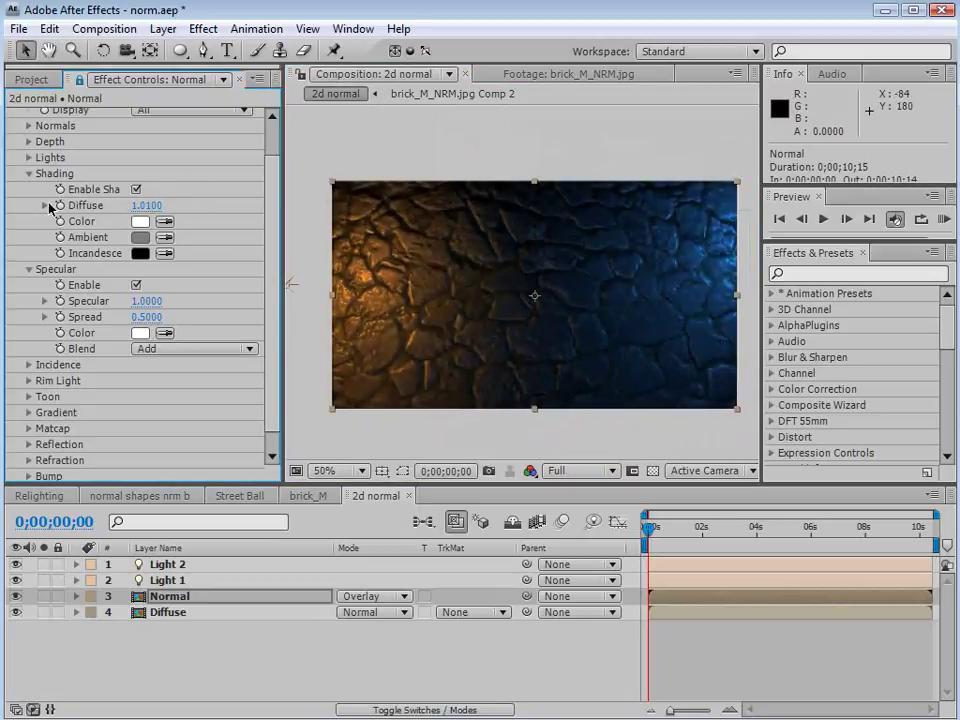
Collapse Normality's Shading and Specular settings and enable Rim Light
{"action": "left_click", "coordinate": [28, 173]}
{"action": "left_click", "coordinate": [29, 227]}
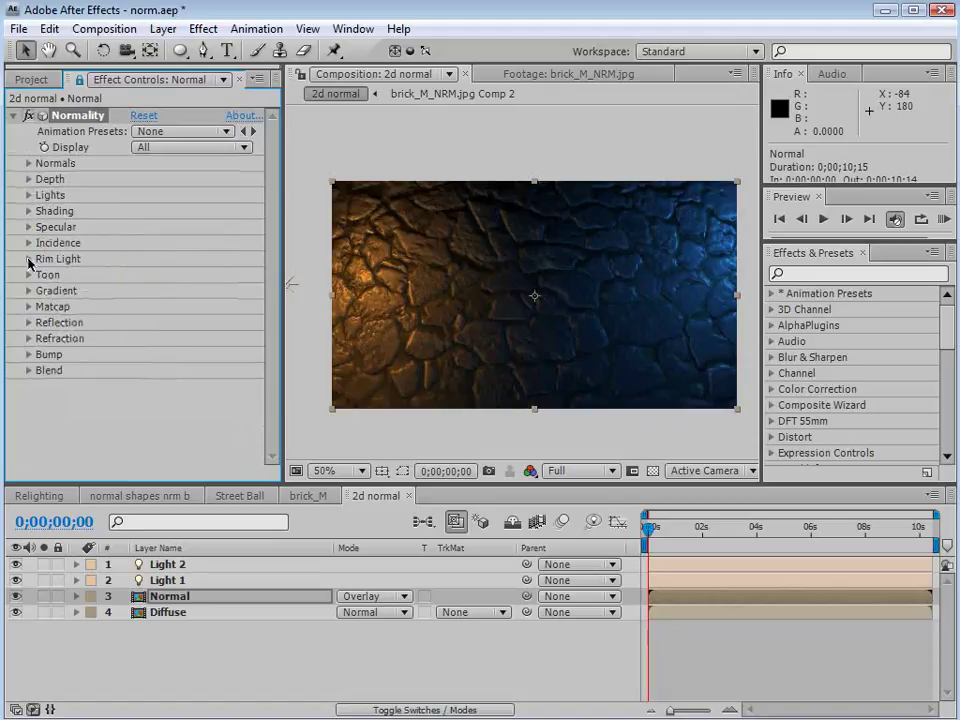
{"action": "left_click", "coordinate": [28, 259]}
{"action": "left_click", "coordinate": [135, 275]}
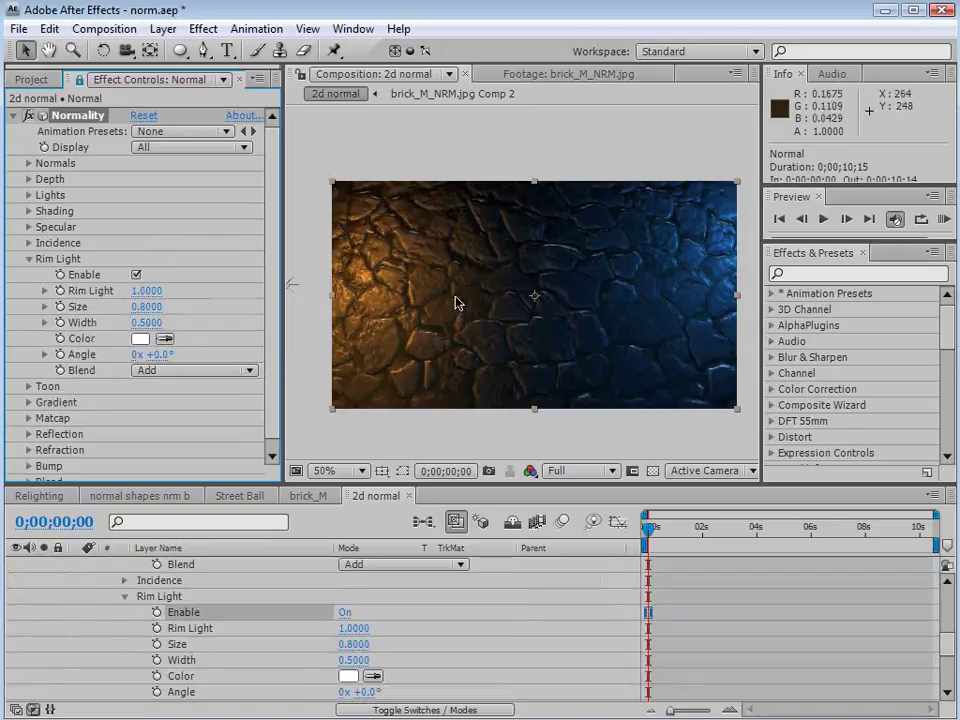
{"action": "scroll", "coordinate": [548, 290], "scroll_direction": "up", "scroll_amount": 2}
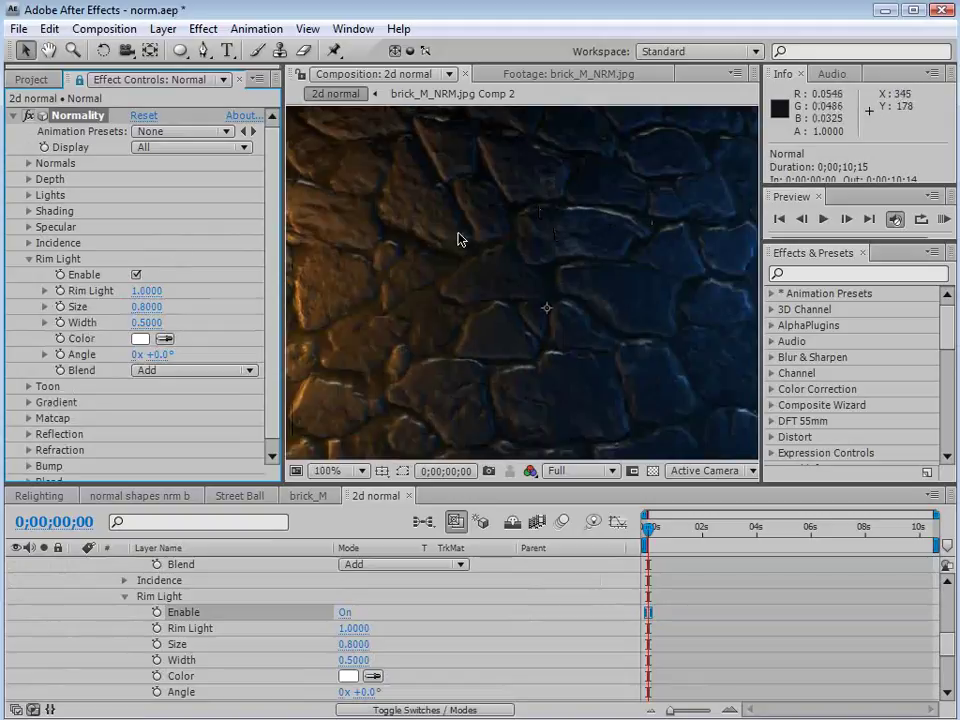
Set the Rim Light color to light blue 71B0E1 and reduce the Rim Light Size
{"action": "left_click", "coordinate": [140, 338]}
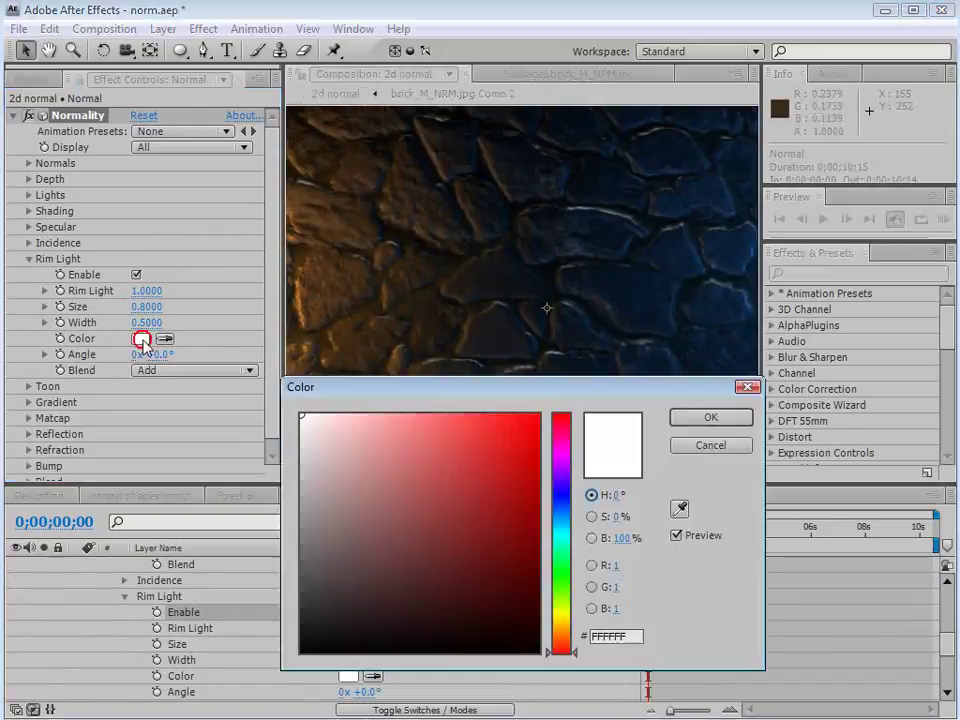
{"action": "left_click", "coordinate": [563, 519]}
{"action": "left_click", "coordinate": [418, 441]}
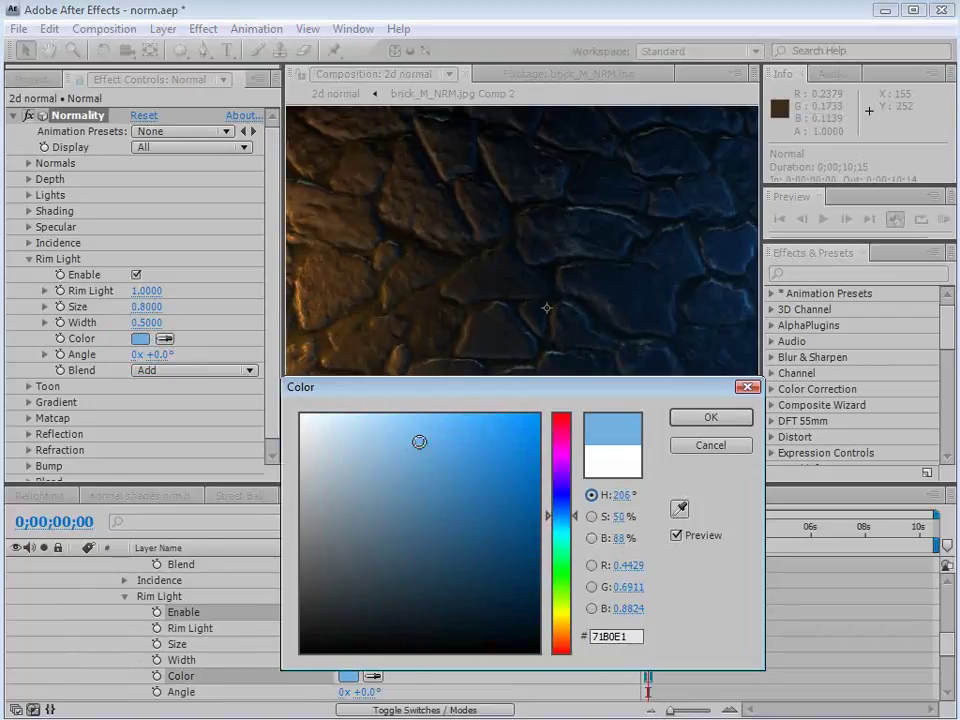
{"action": "left_click", "coordinate": [707, 417]}
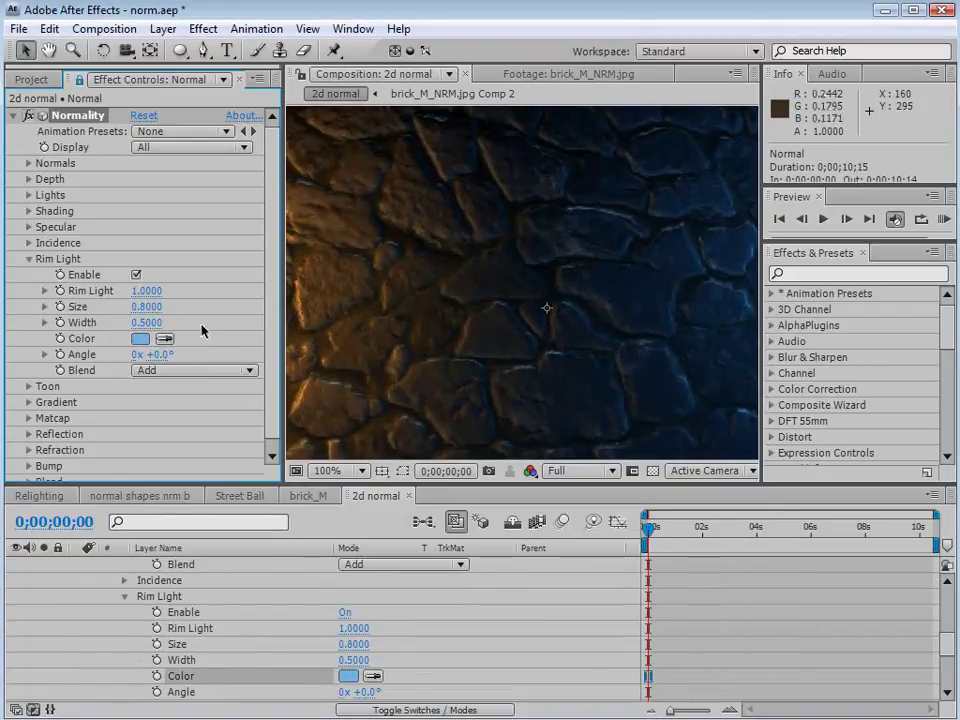
{"action": "mouse_move", "coordinate": [146, 306]}
{"action": "left_mouse_down"}
{"action": "mouse_move", "coordinate": [183, 307]}
{"action": "mouse_move", "coordinate": [124, 300]}
{"action": "mouse_move", "coordinate": [184, 301]}
{"action": "mouse_move", "coordinate": [128, 313]}
{"action": "left_mouse_up"}
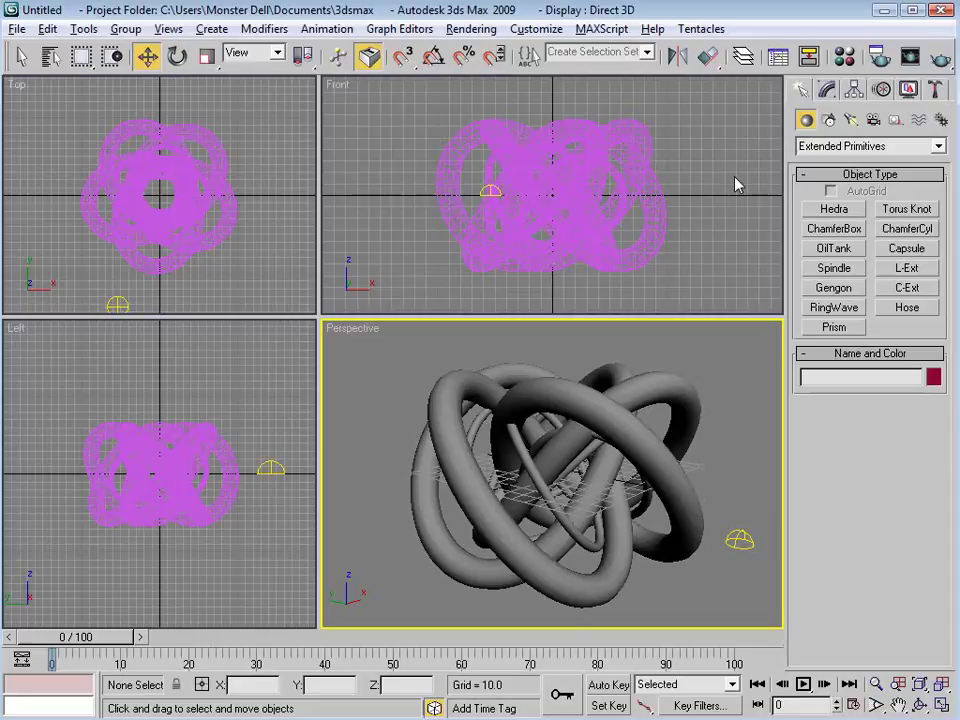
In 3ds Max, create an Extended Primitives torus knot in the Perspective view, about 101 in base radius with an 8.4 cross-section radius
{"action": "left_click", "coordinate": [722, 355]}
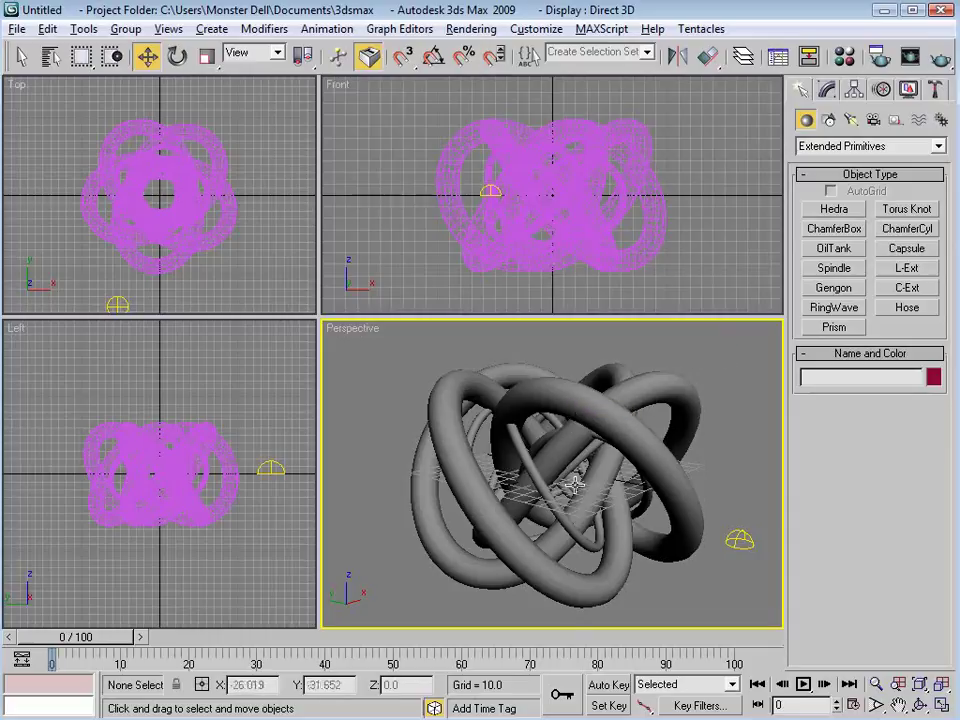
{"action": "left_click", "coordinate": [812, 146]}
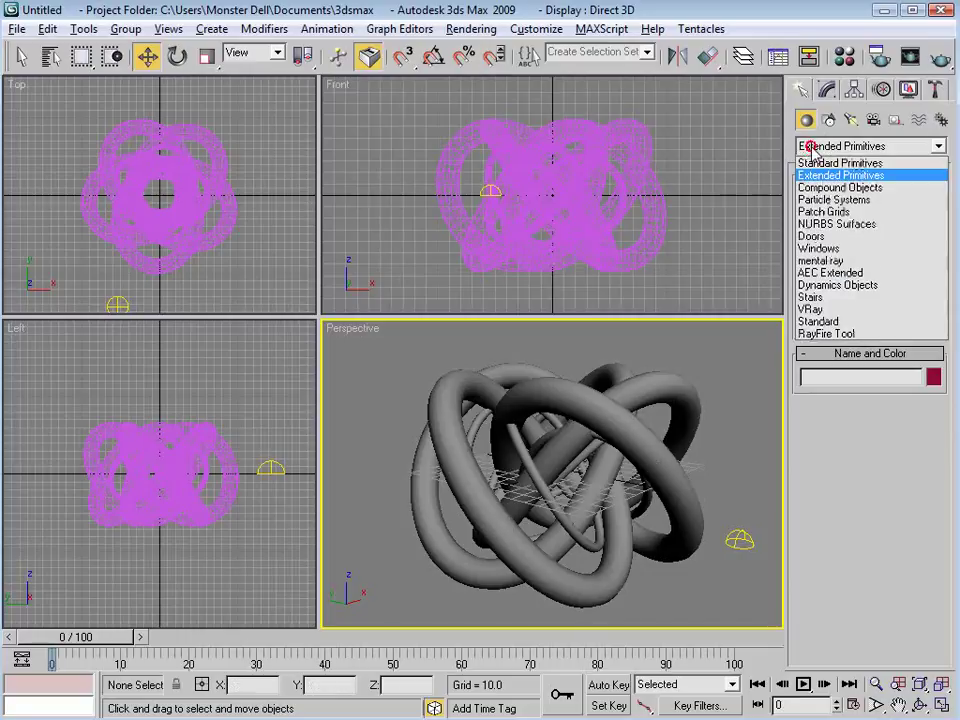
{"action": "left_click", "coordinate": [870, 175]}
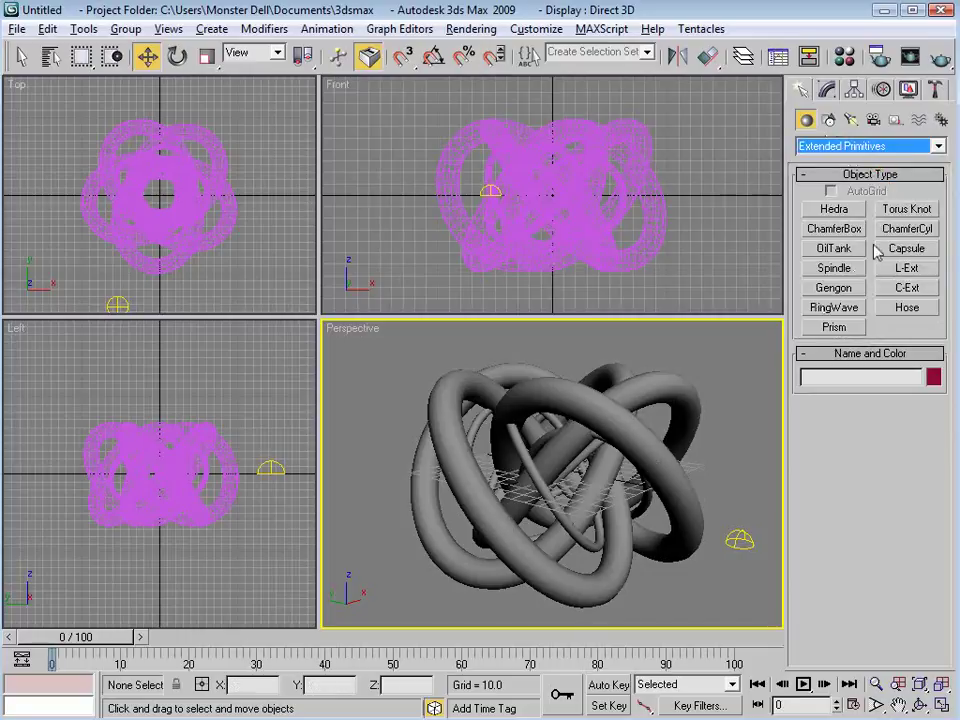
{"action": "left_click", "coordinate": [907, 210]}
{"action": "left_click_drag", "start_coordinate": [550, 472], "coordinate": [593, 530]}
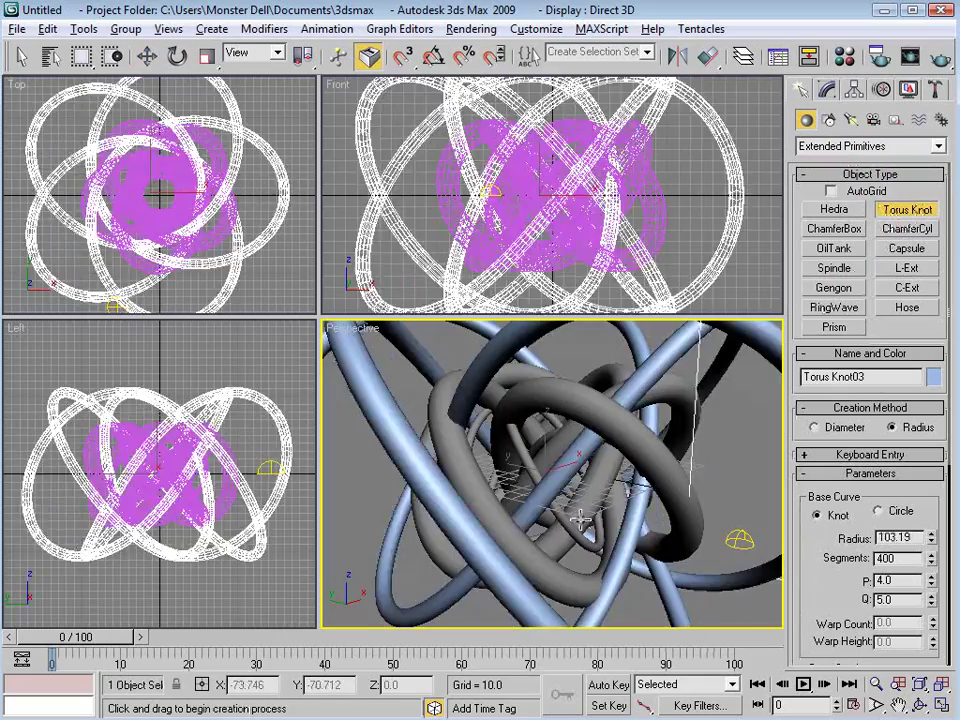
{"action": "left_click", "coordinate": [590, 524]}
Set the new torus knot's P value to 3.5 and finish its creation with the Move tool active
{"action": "left_click_drag", "start_coordinate": [837, 593], "coordinate": [838, 519]}
{"action": "mouse_move", "coordinate": [926, 506]}
{"action": "left_mouse_down"}
{"action": "mouse_move", "coordinate": [926, 492]}
{"action": "mouse_move", "coordinate": [926, 516]}
{"action": "left_mouse_up"}
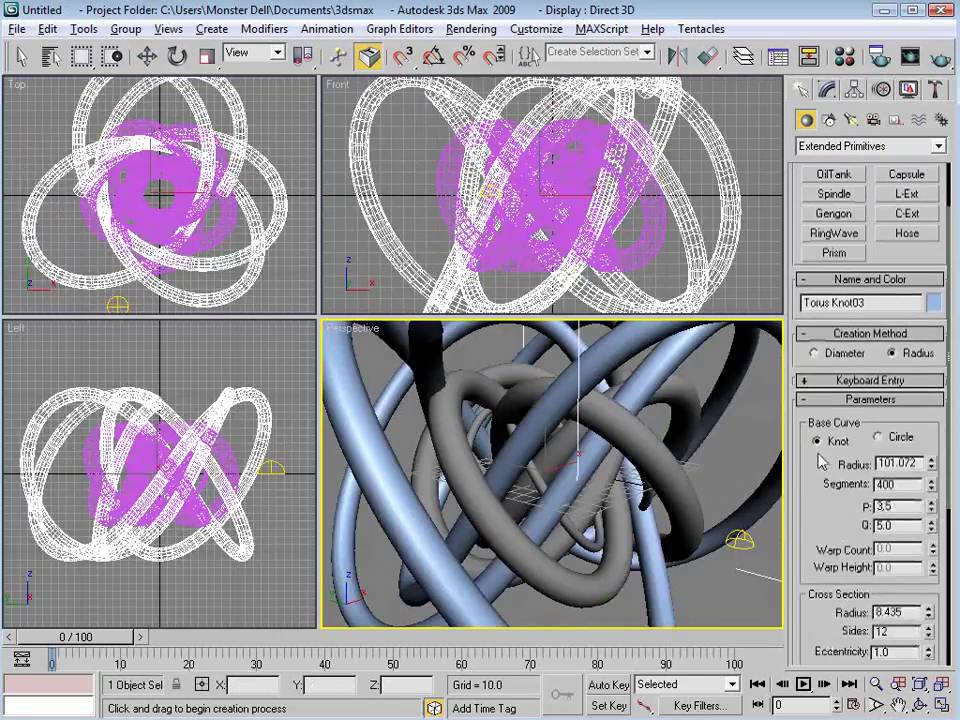
{"action": "key", "text": "w"}
{"action": "right_click", "coordinate": [525, 452]}
{"action": "left_click", "coordinate": [553, 464]}
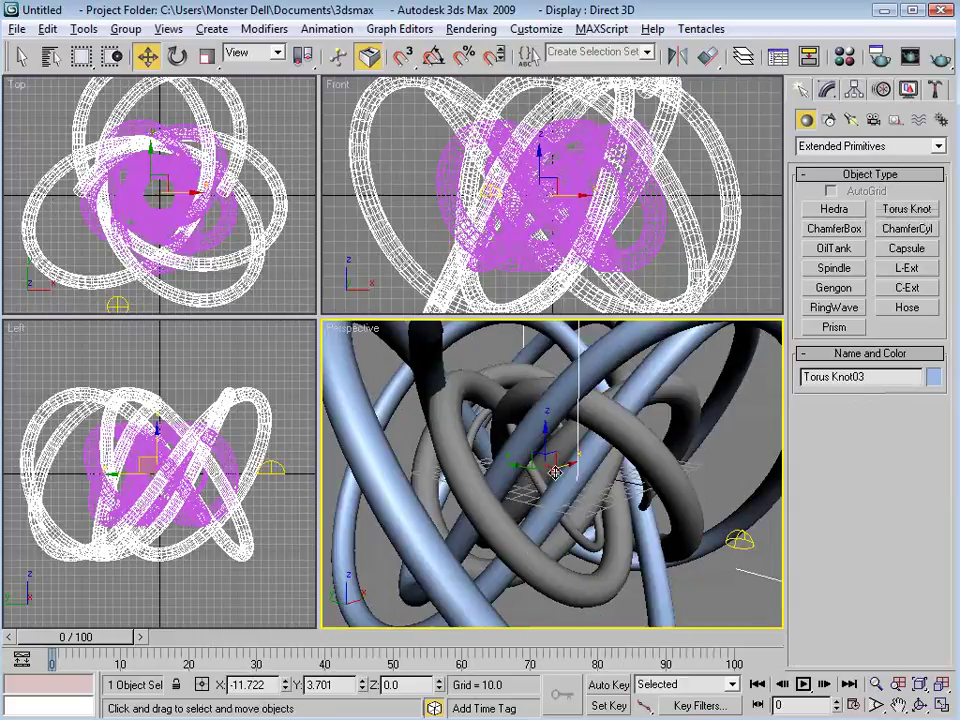
Delete the newly created torus knot
{"action": "key", "text": "Delete"}
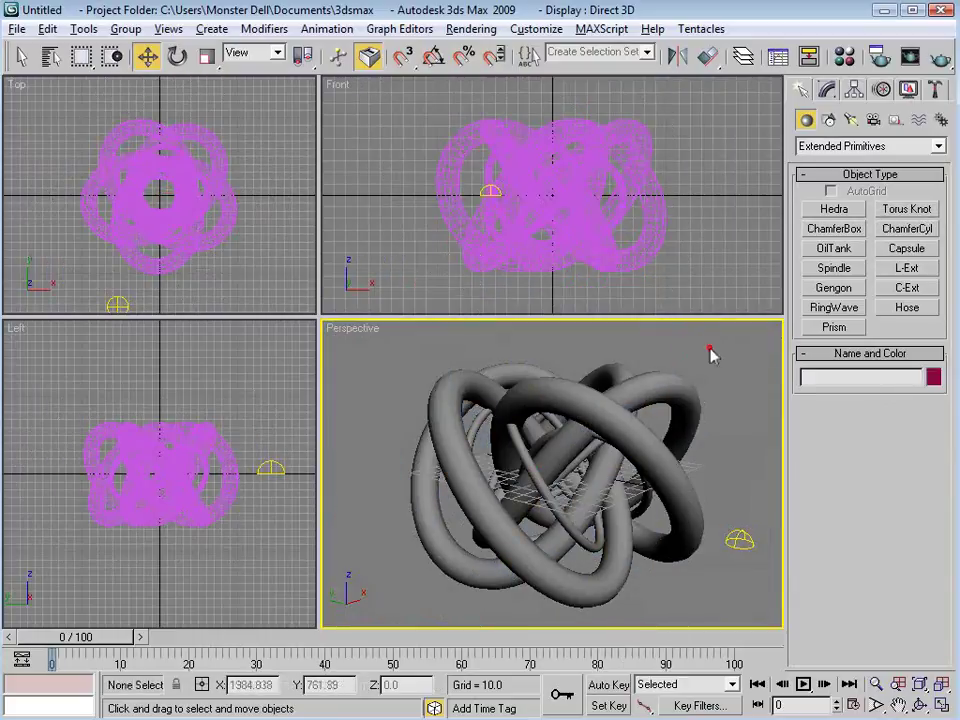
Replace the remaining knots with two new torus knots in the Perspective view, the thinner inner one about 58 in base radius
{"action": "key", "text": "ctrl+a"}
{"action": "key", "text": "Delete"}
{"action": "left_click", "coordinate": [907, 209]}
{"action": "left_click_drag", "start_coordinate": [613, 444], "coordinate": [577, 482]}
{"action": "left_click", "coordinate": [575, 470]}
{"action": "left_click", "coordinate": [578, 479]}
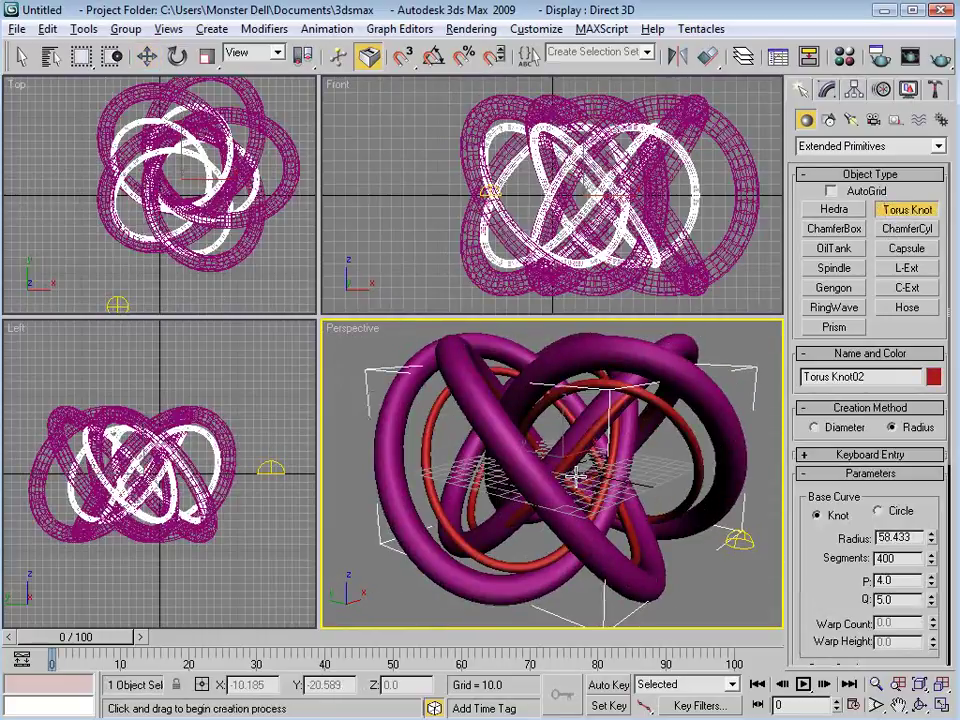
{"action": "right_click", "coordinate": [778, 598]}
{"action": "left_click", "coordinate": [770, 615]}
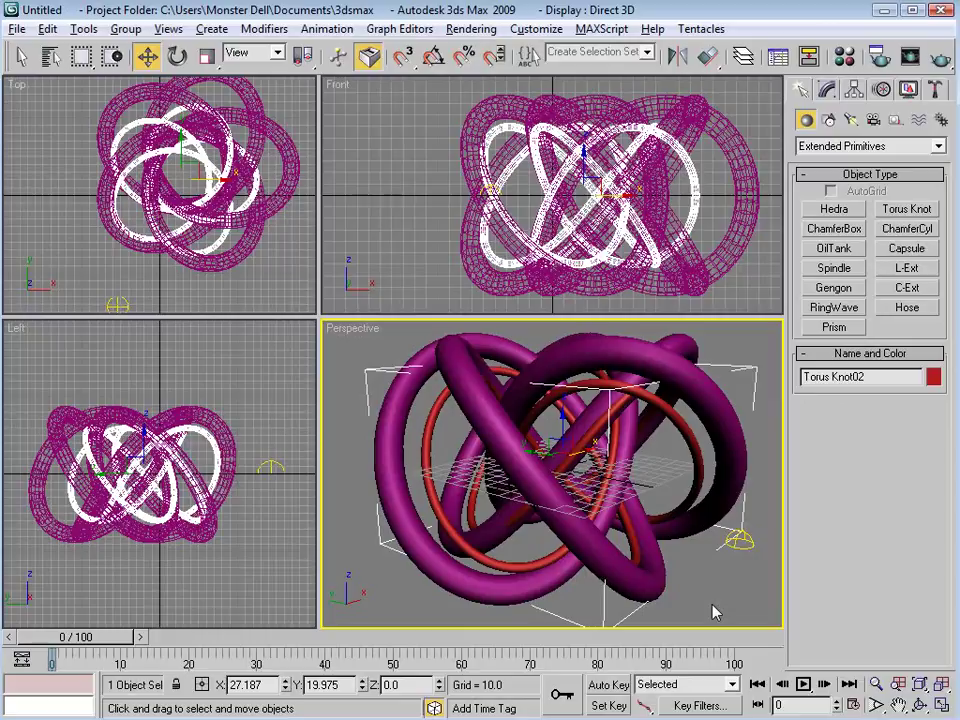
Assign the 01 - Default material to the new torus knots and delete the selected one
{"action": "key", "text": "m"}
{"action": "left_click_drag", "start_coordinate": [645, 389], "coordinate": [557, 386]}
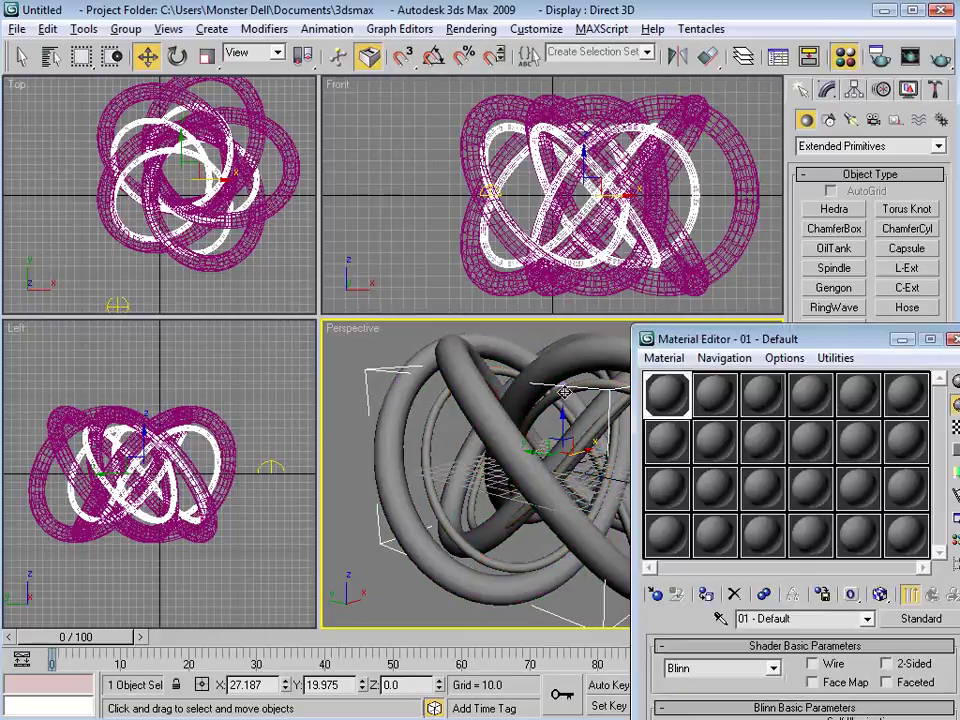
{"action": "left_click", "coordinate": [952, 339]}
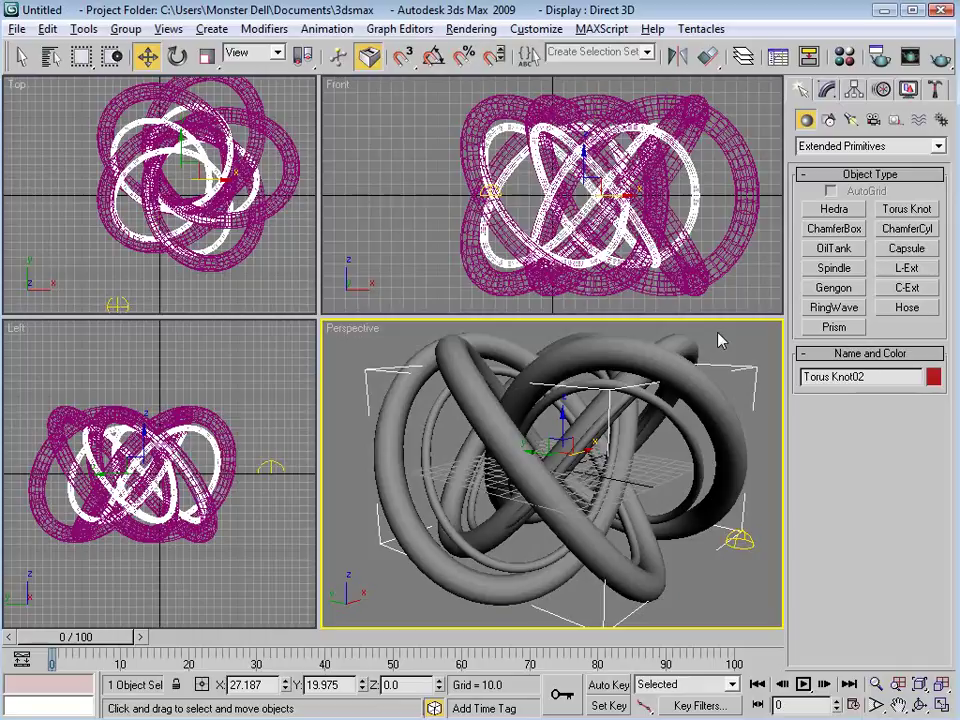
{"action": "key", "text": "Delete"}
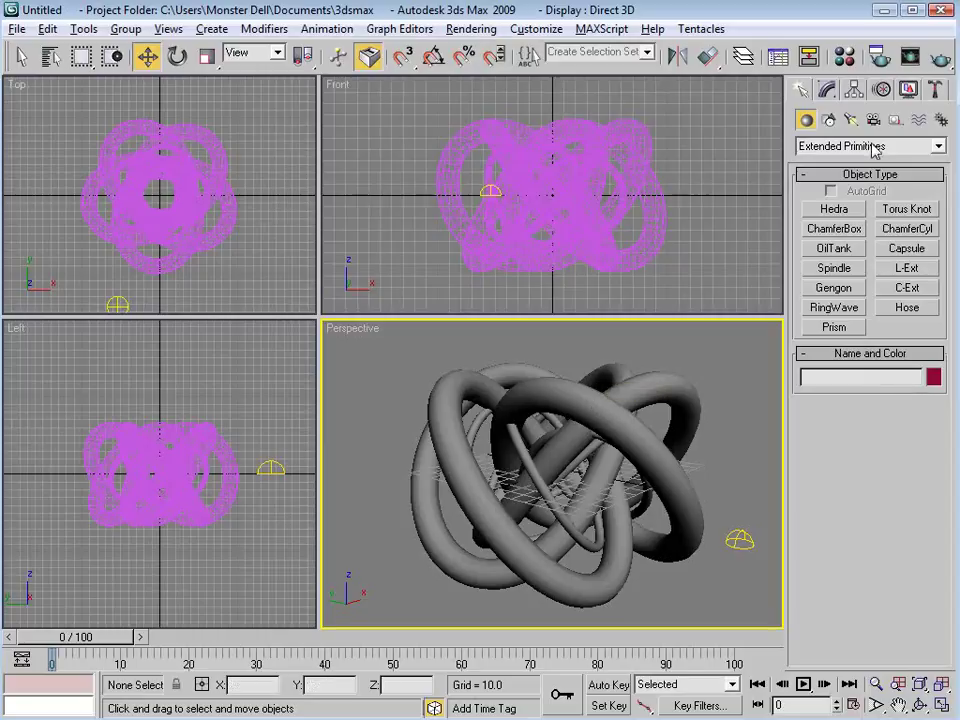
Inspect the parameters of the scene's existing skylight, including its Cast Shadows option
{"action": "left_click", "coordinate": [851, 119]}
{"action": "left_click", "coordinate": [903, 250]}
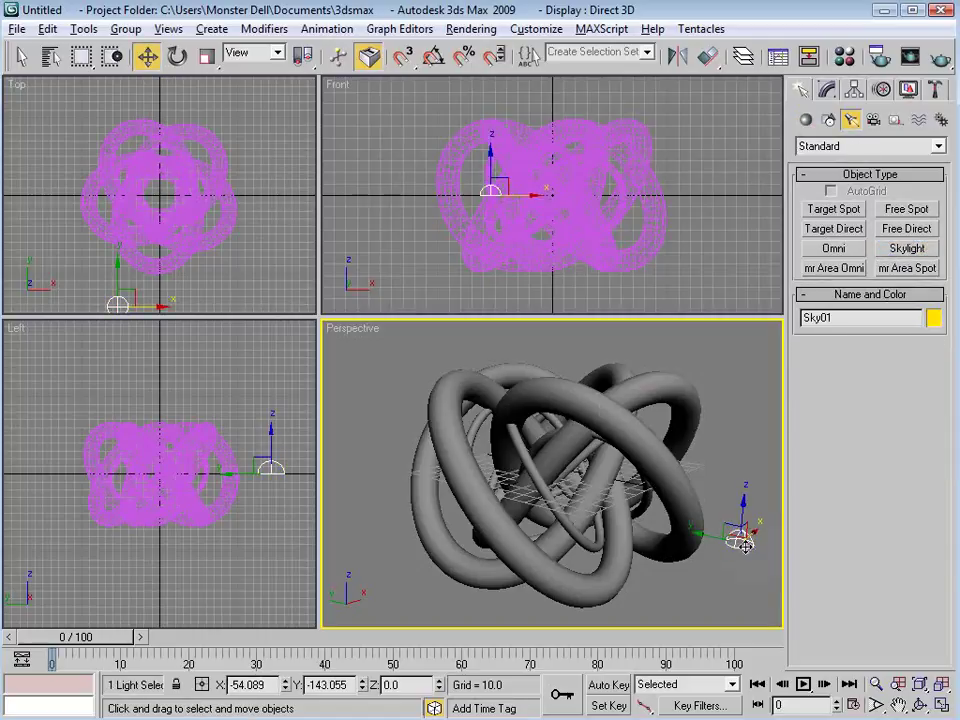
{"action": "left_click", "coordinate": [827, 90]}
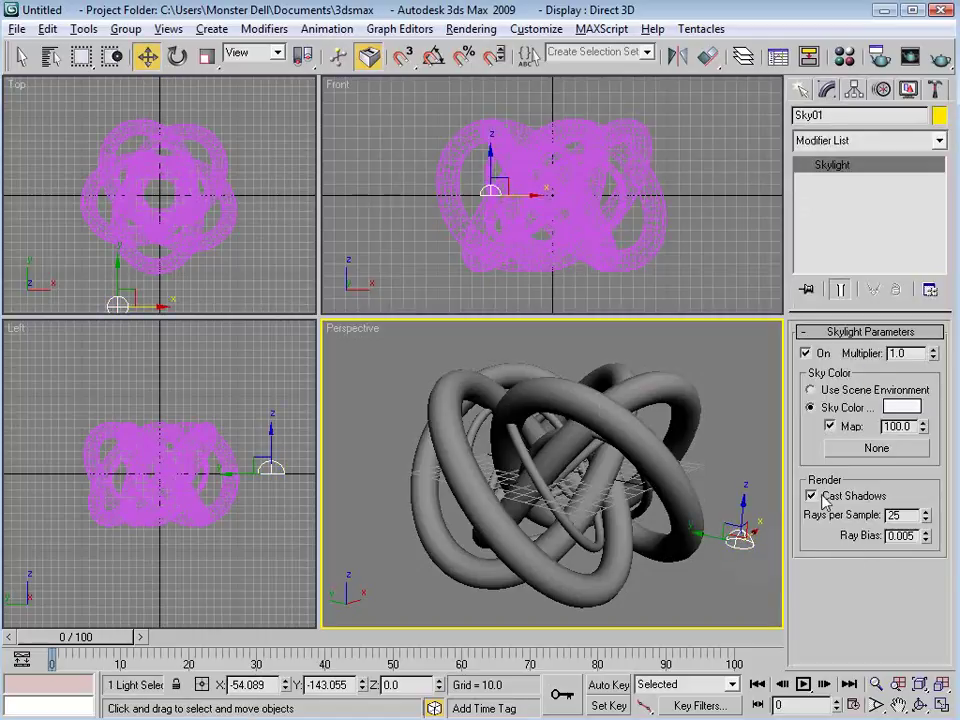
{"action": "left_click", "coordinate": [737, 439]}
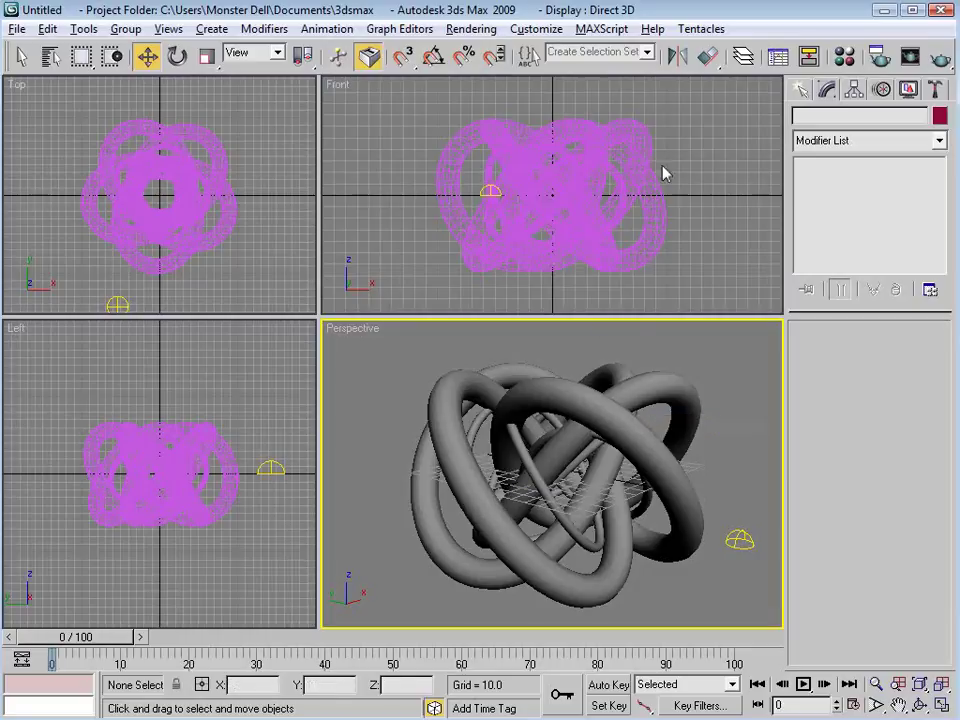
Open the render setup and enable saving the rendered image to a file
{"action": "key", "text": "F10"}
{"action": "left_click_drag", "start_coordinate": [454, 101], "coordinate": [347, 67]}
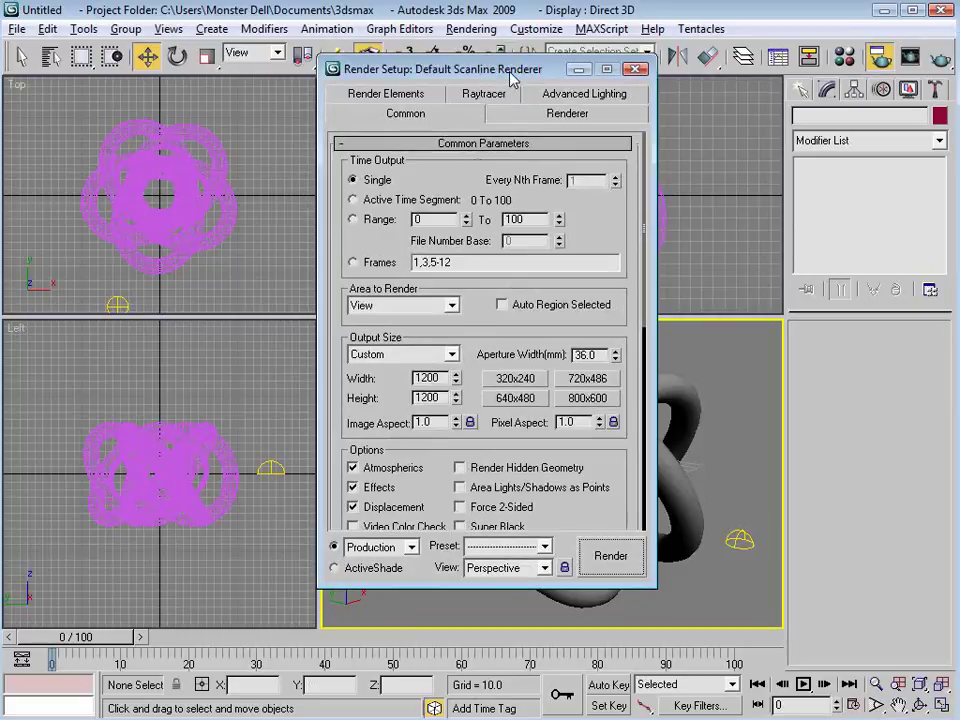
{"action": "left_click_drag", "start_coordinate": [466, 336], "coordinate": [451, 248]}
{"action": "left_click_drag", "start_coordinate": [589, 493], "coordinate": [549, 311]}
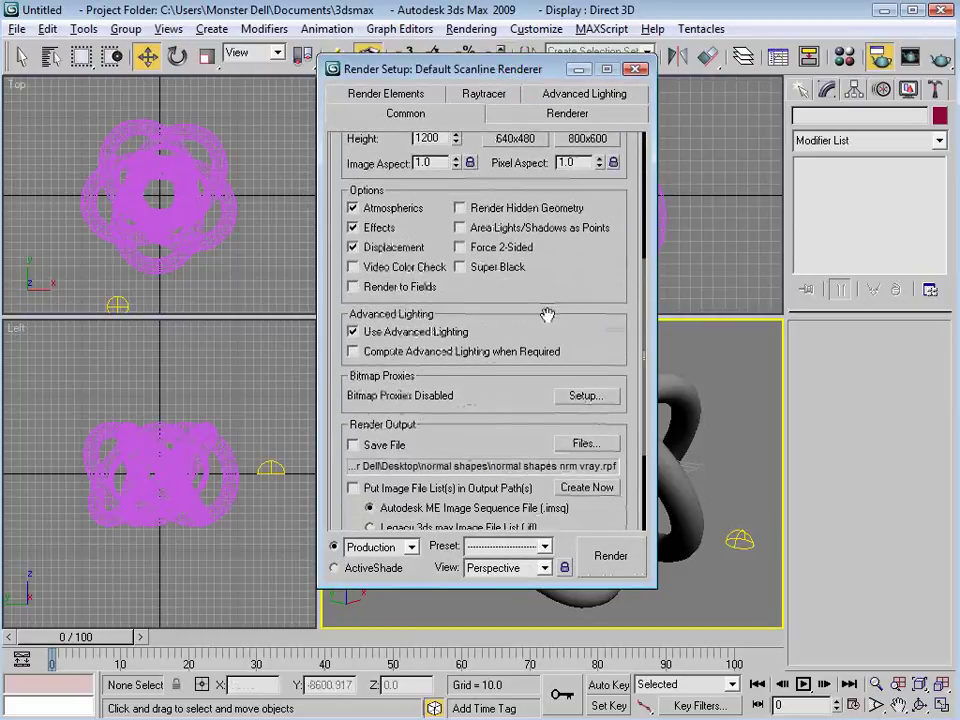
{"action": "left_click", "coordinate": [352, 445]}
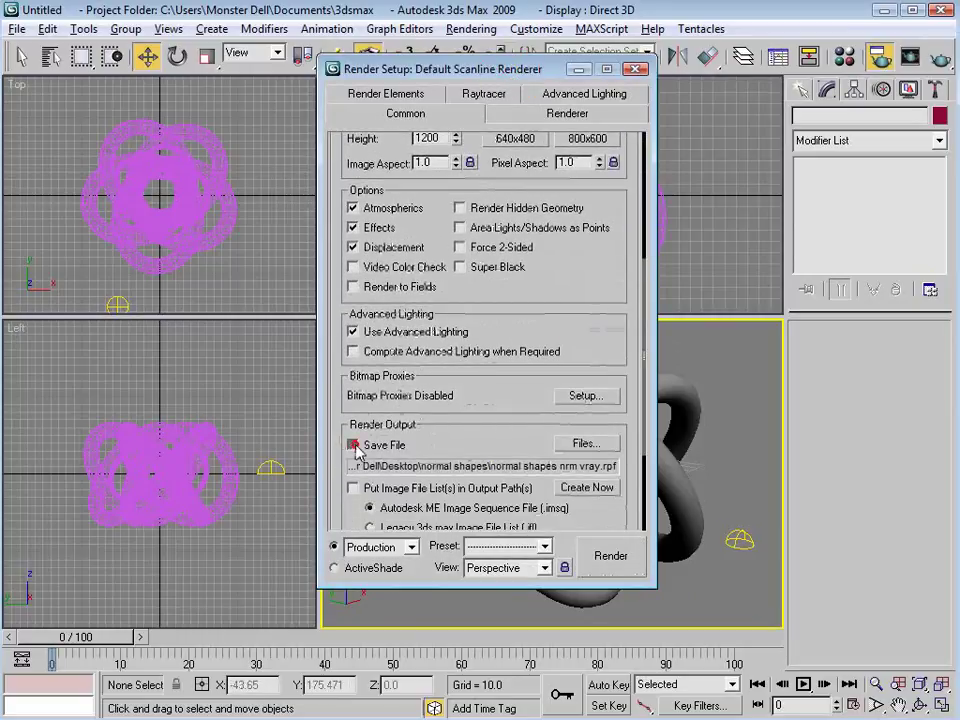
Set the render output format to RPF and confirm 16 bits per channel with the Normal channel included
{"action": "left_click", "coordinate": [584, 445]}
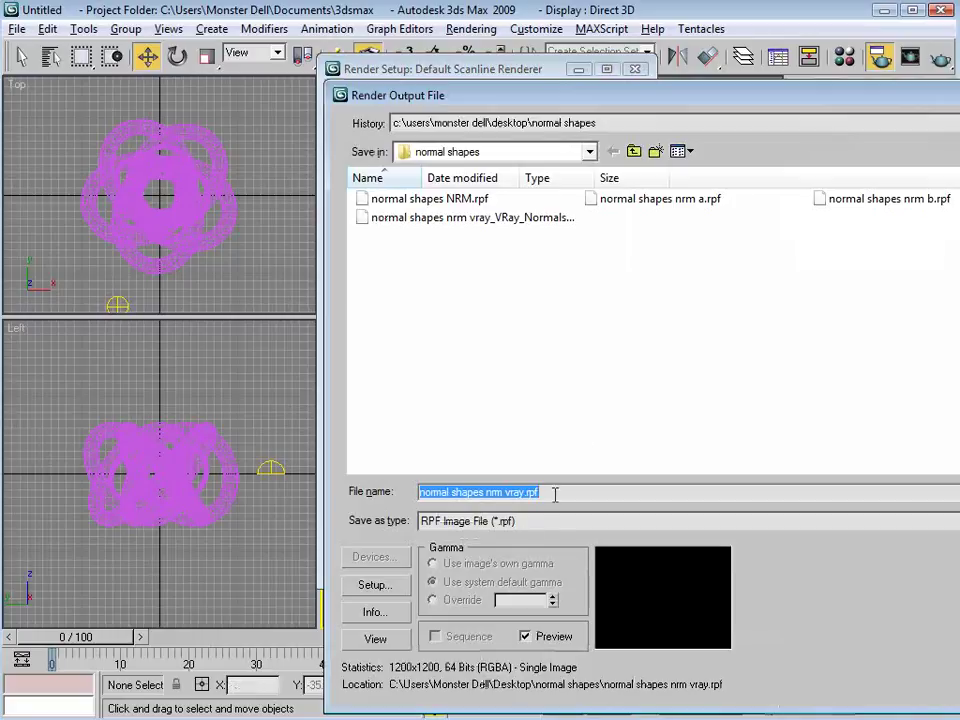
{"action": "left_click", "coordinate": [467, 521]}
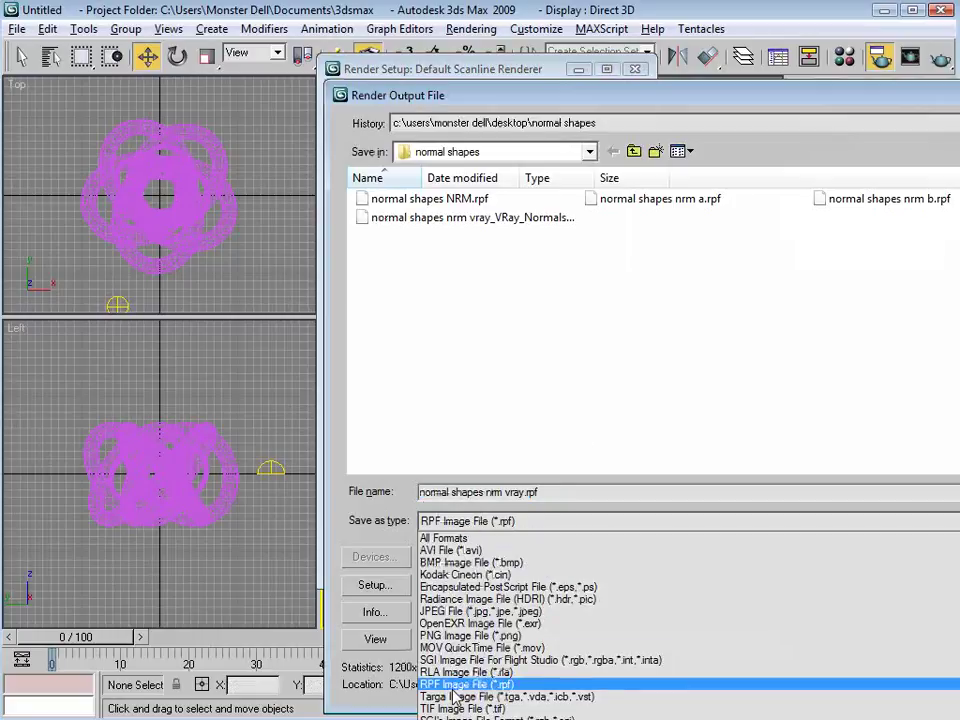
{"action": "left_click", "coordinate": [458, 687]}
{"action": "left_click", "coordinate": [499, 491]}
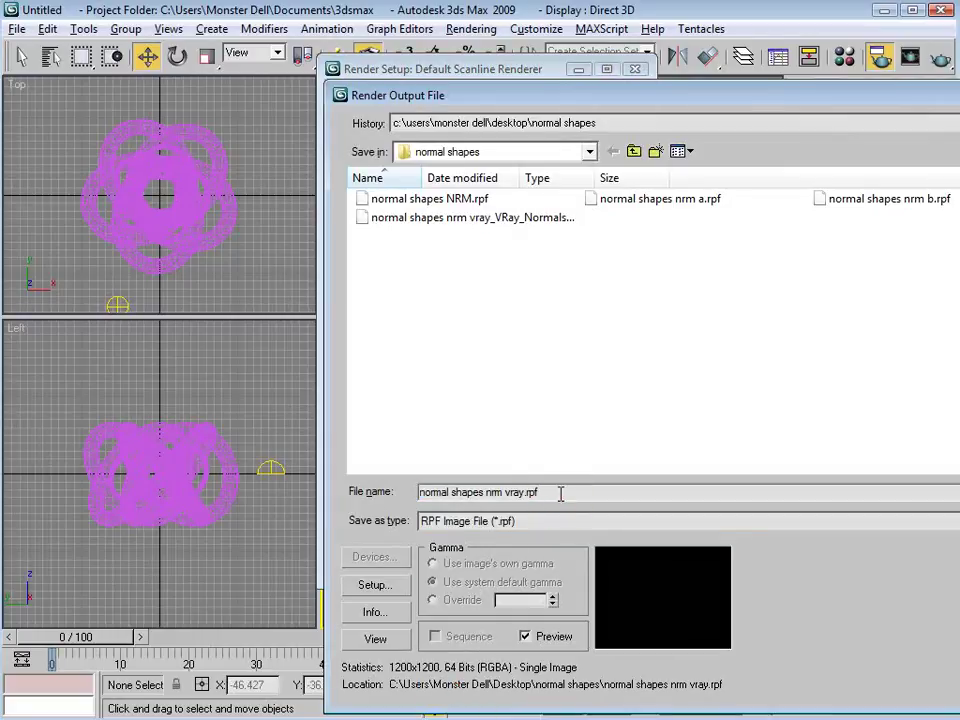
{"action": "left_click", "coordinate": [372, 585]}
{"action": "left_click_drag", "start_coordinate": [760, 384], "coordinate": [428, 228]}
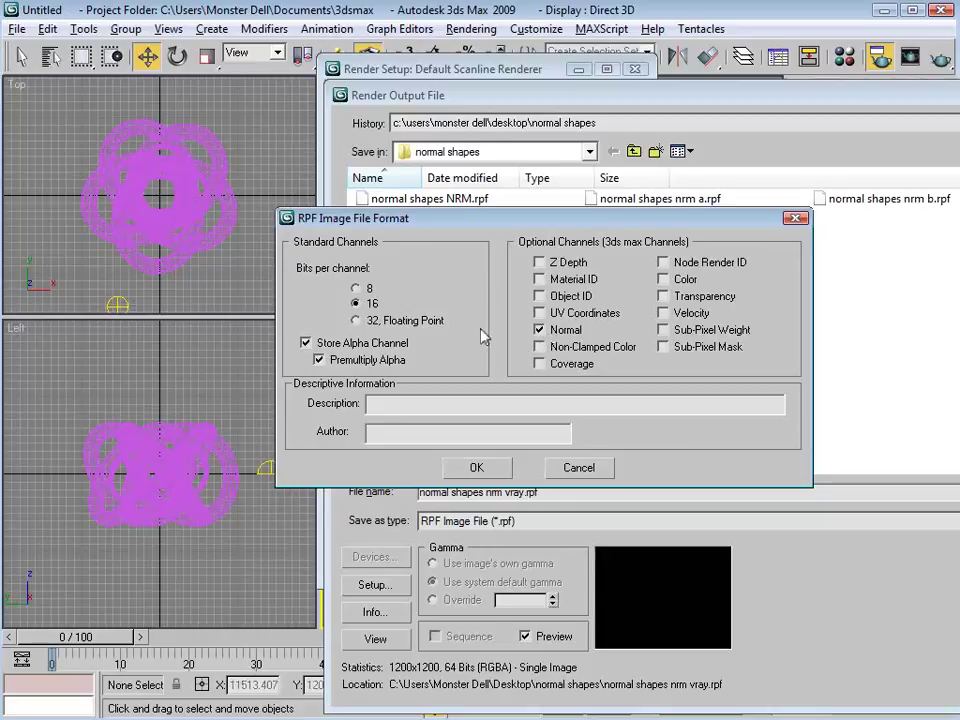
{"action": "left_click", "coordinate": [476, 467]}
Name the render output file Knot.rpf in the normal shapes folder and confirm it
{"action": "left_click_drag", "start_coordinate": [526, 492], "coordinate": [354, 497]}
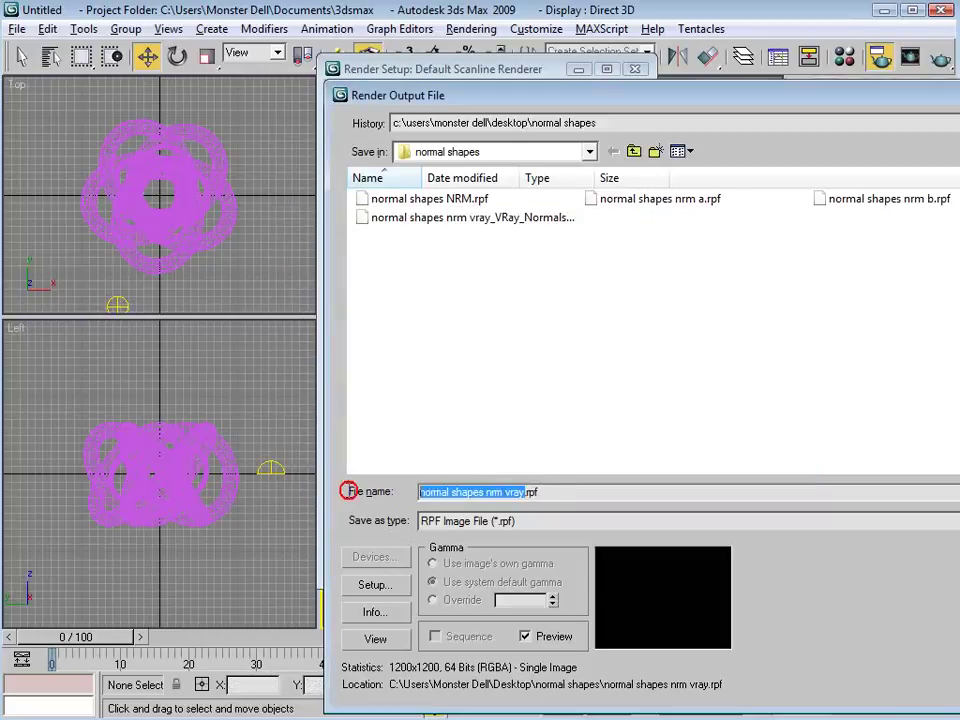
{"action": "type", "text": "Knot"}
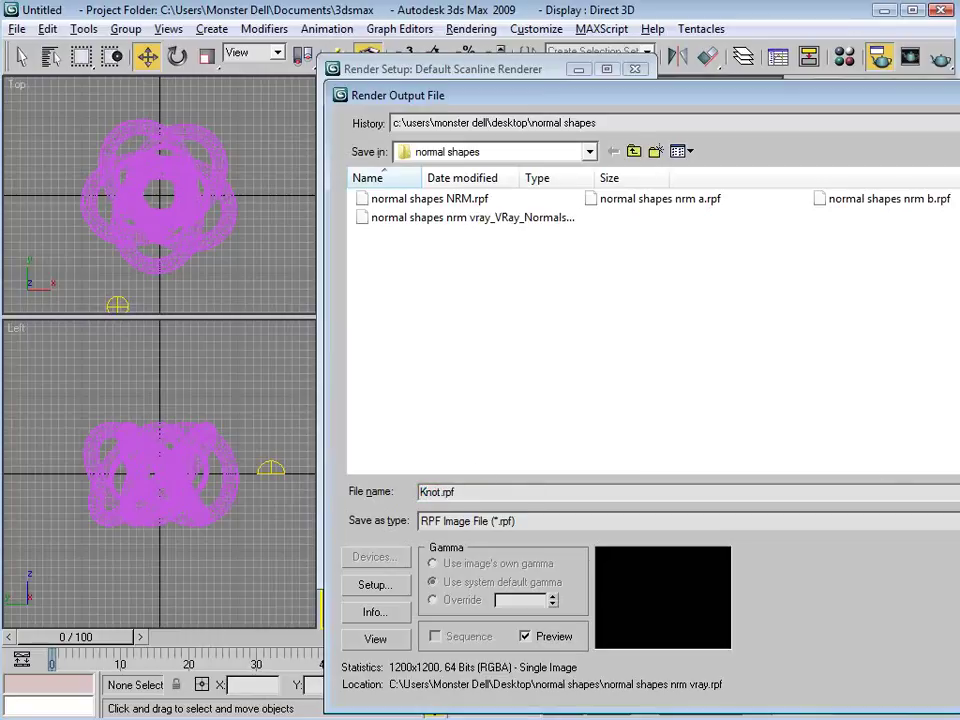
{"action": "key", "text": "Return"}
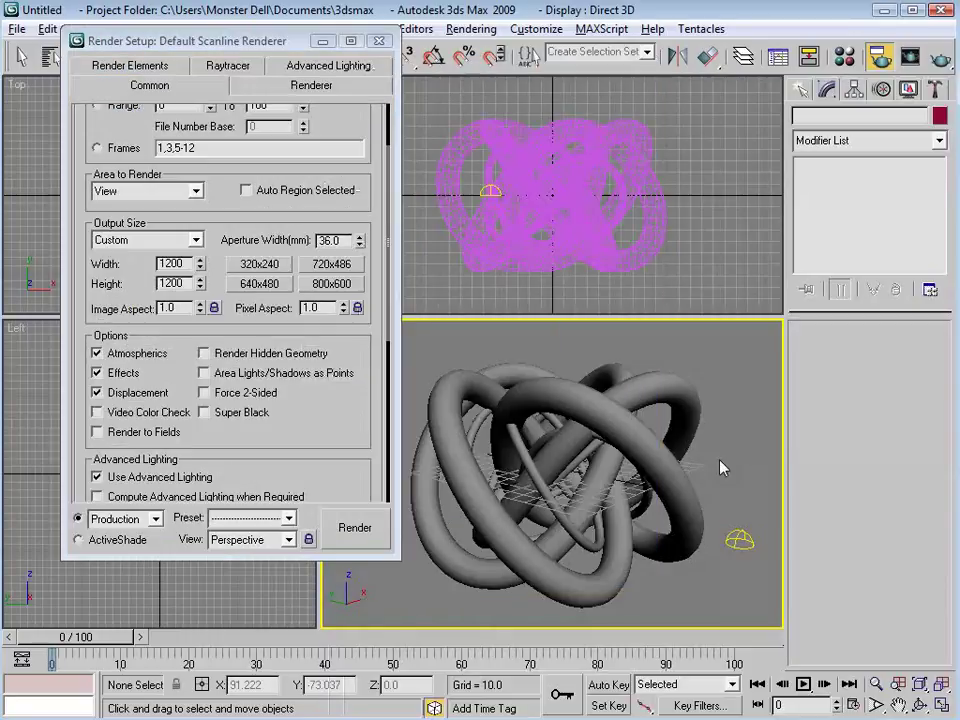
Turn off the skylight's Cast Shadows and render the Perspective view to Knot.rpf, overwriting the existing file
{"action": "left_click", "coordinate": [740, 540]}
{"action": "left_click", "coordinate": [810, 496]}
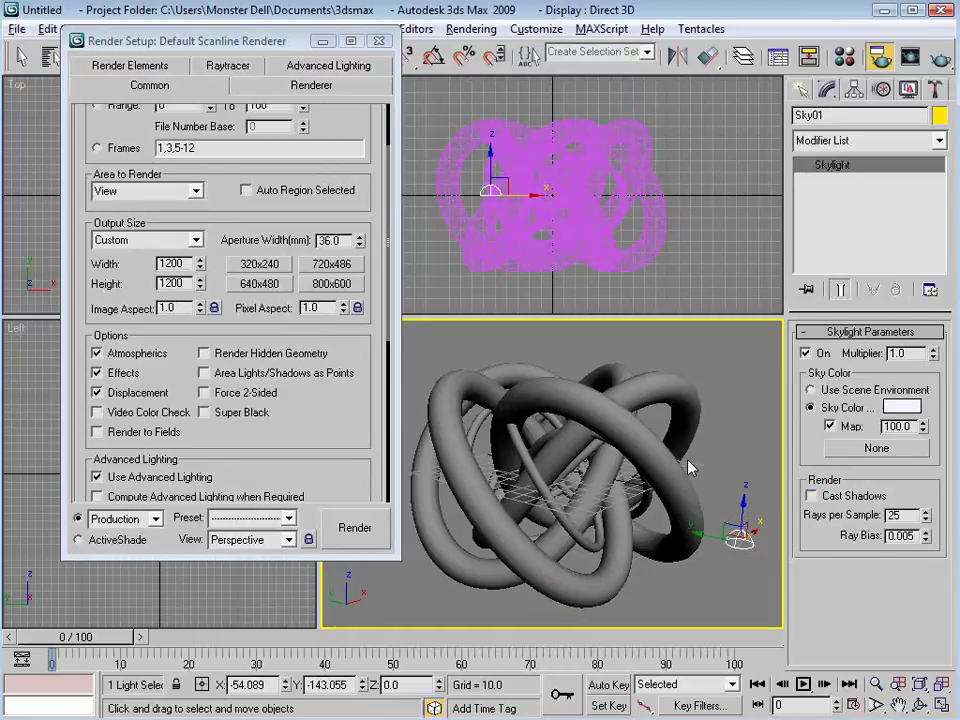
{"action": "left_click", "coordinate": [348, 527]}
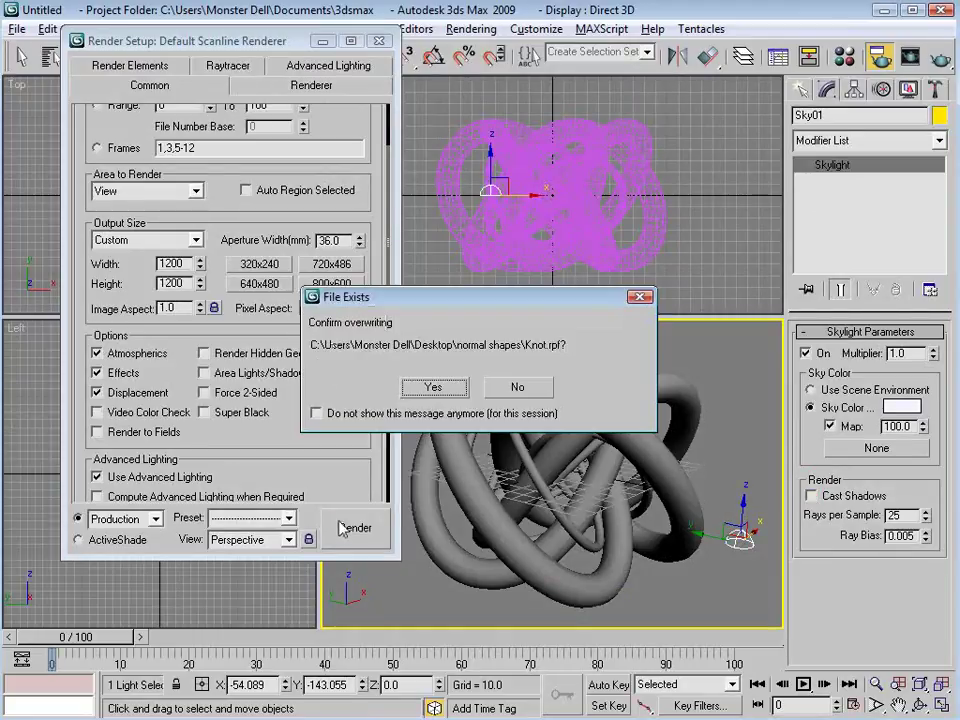
{"action": "left_click", "coordinate": [430, 385]}
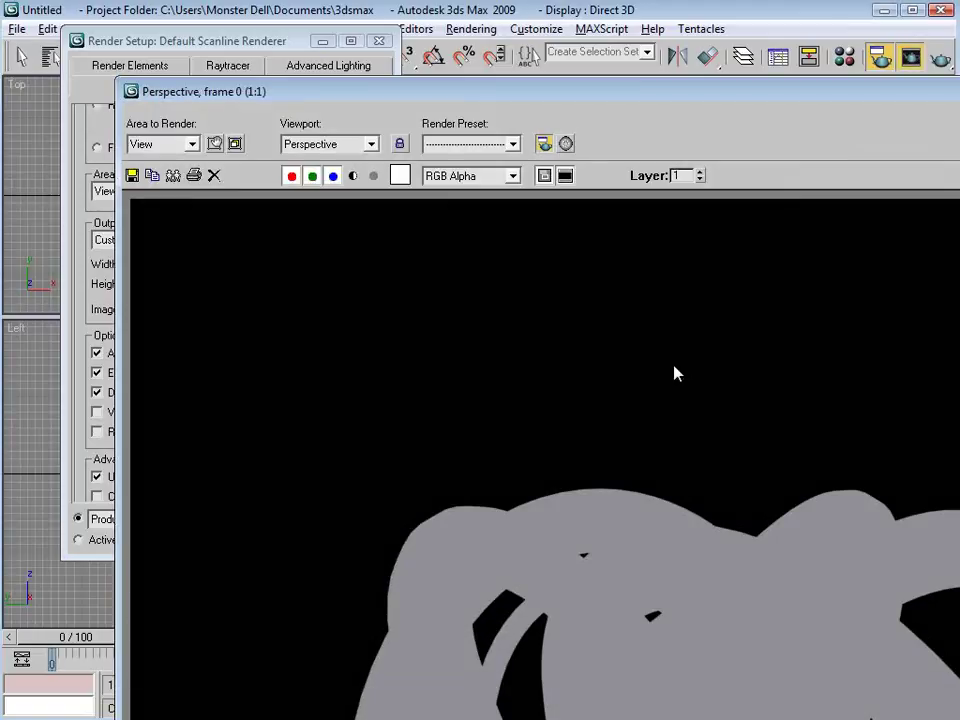
{"action": "scroll", "coordinate": [628, 483], "scroll_direction": "down", "scroll_amount": 1}
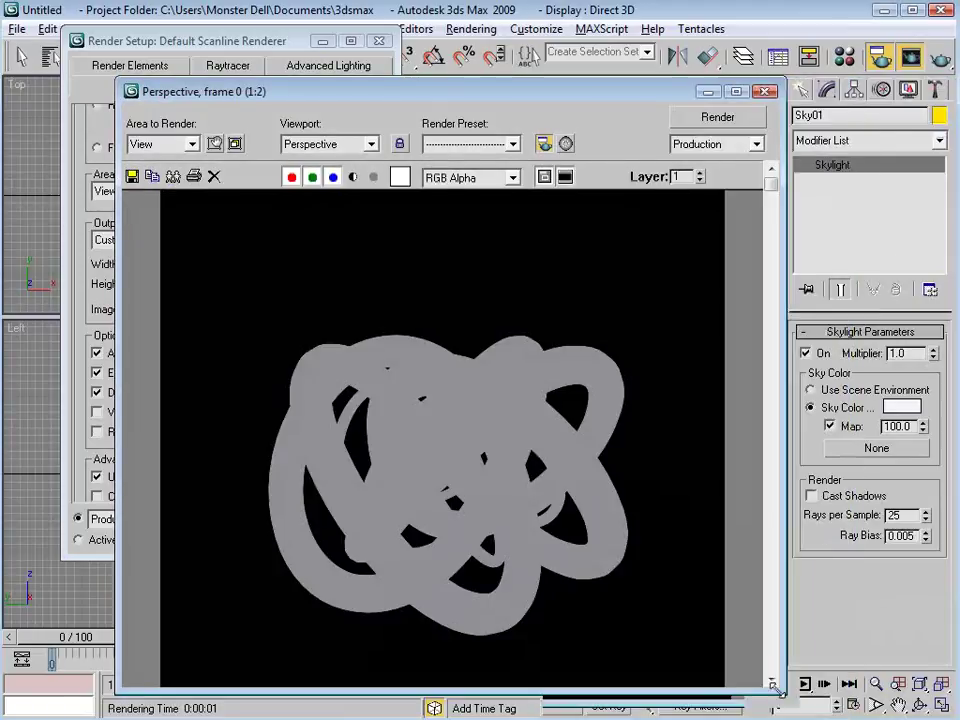
{"action": "scroll", "coordinate": [362, 515], "scroll_direction": "up", "scroll_amount": 1}
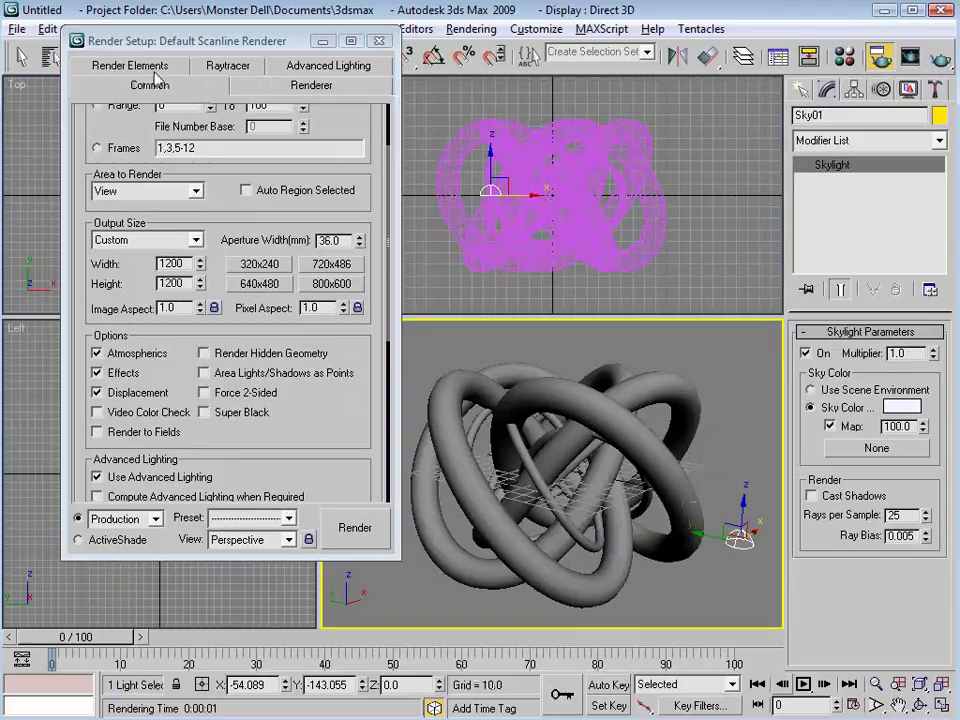
Turn on the skylight's Cast Shadows and start a render, declining to overwrite Knot.rpf
{"action": "left_click", "coordinate": [108, 63]}
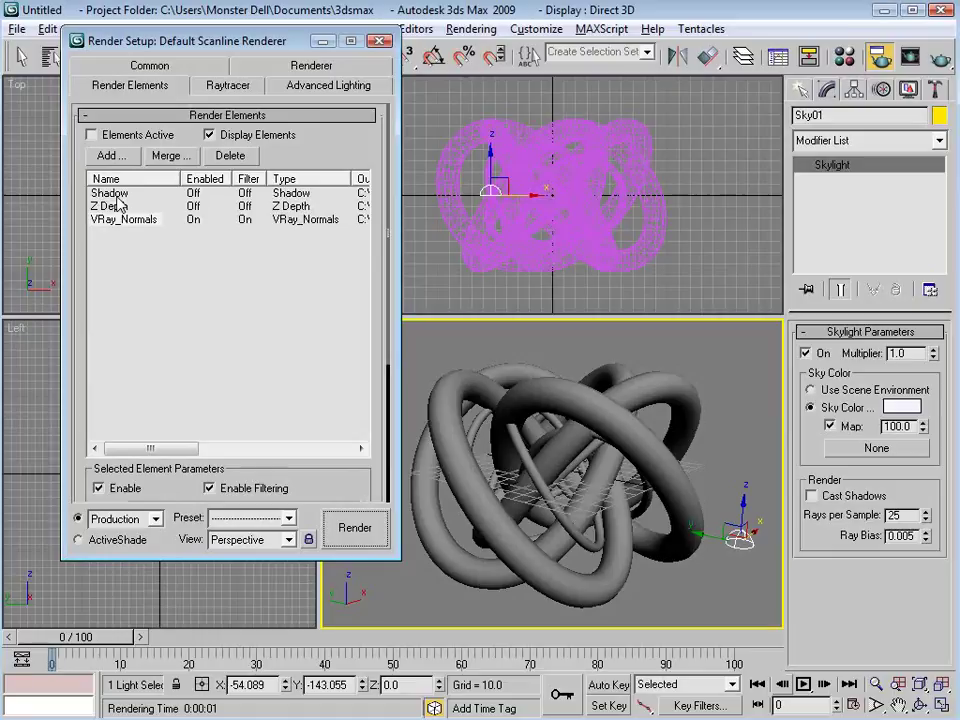
{"action": "left_click", "coordinate": [811, 495]}
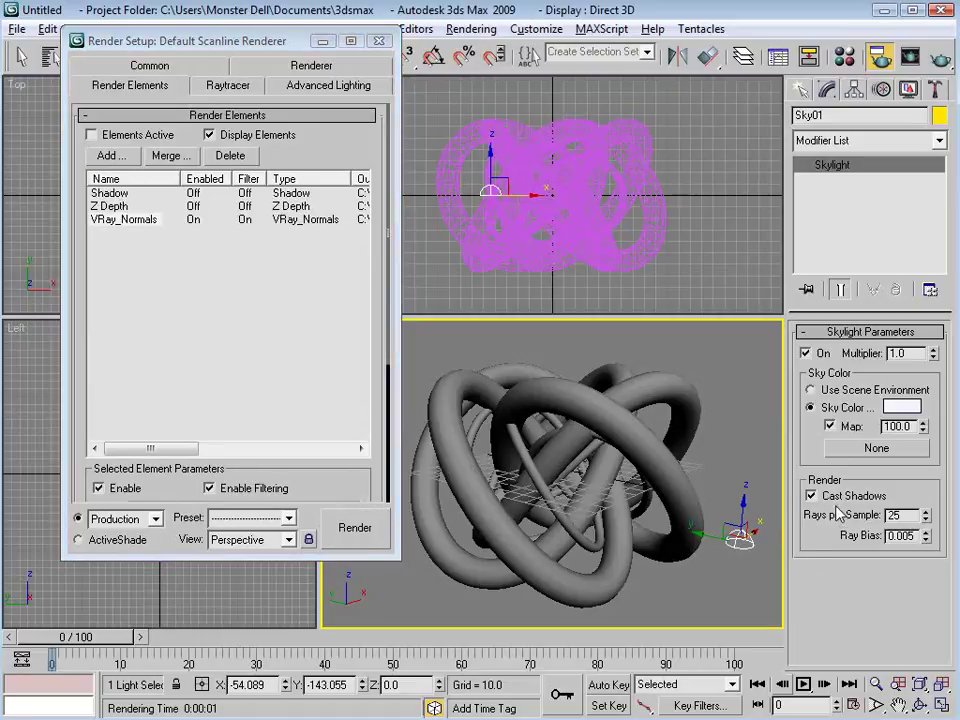
{"action": "left_click", "coordinate": [739, 583]}
{"action": "left_click", "coordinate": [945, 62]}
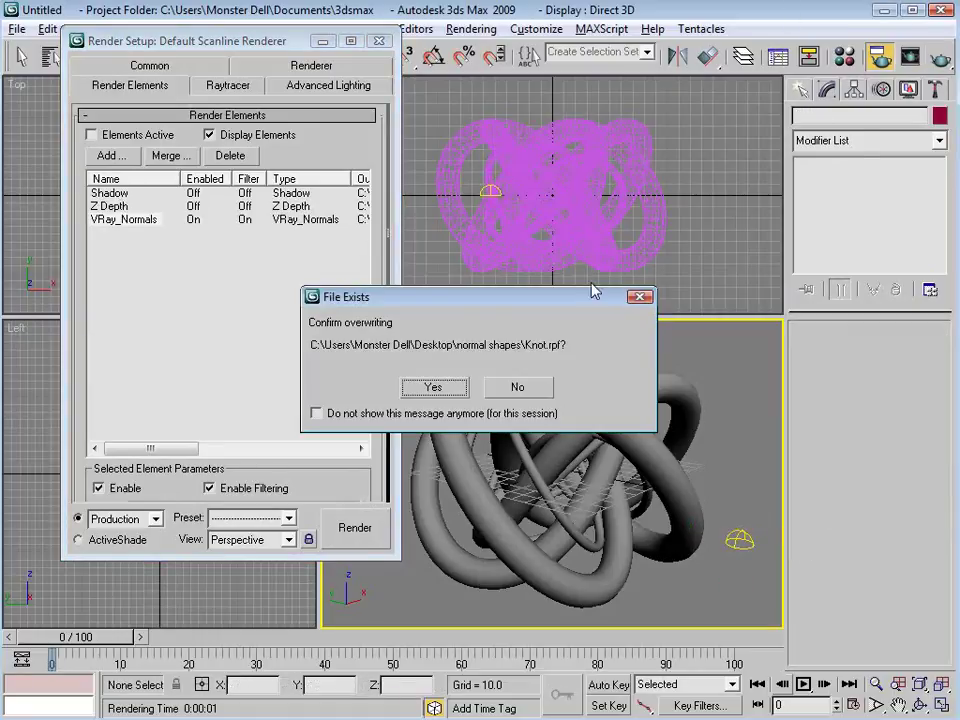
{"action": "left_click", "coordinate": [508, 386]}
Change the render output file name to kno_shadowt.rpf and render the shadowed Perspective view
{"action": "left_click", "coordinate": [117, 65]}
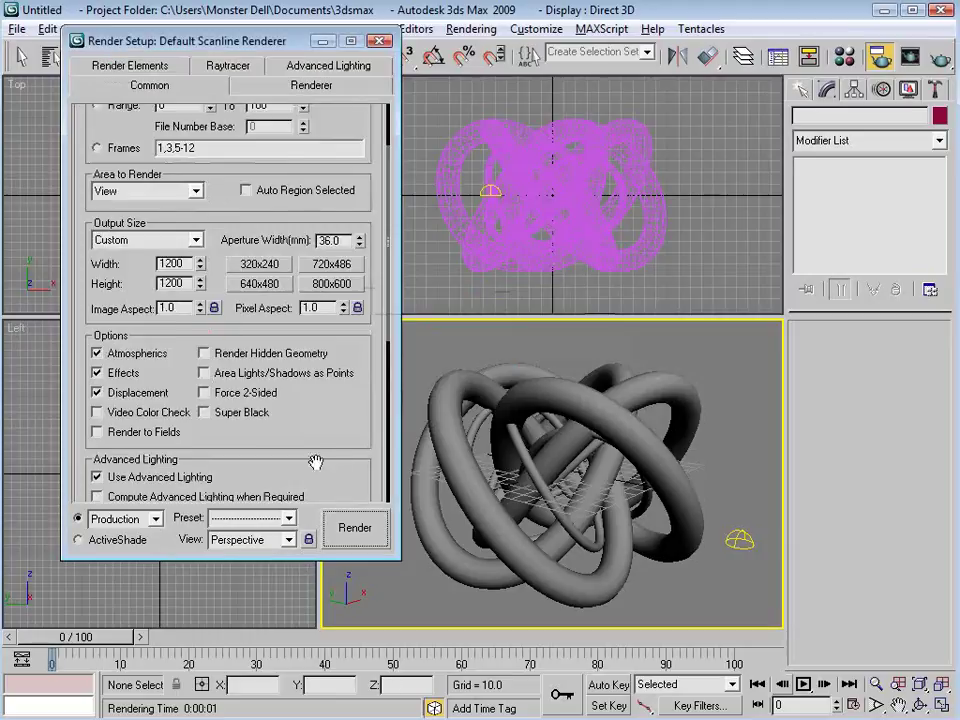
{"action": "scroll", "coordinate": [246, 424], "scroll_direction": "down", "scroll_amount": 5}
{"action": "left_click", "coordinate": [386, 411]}
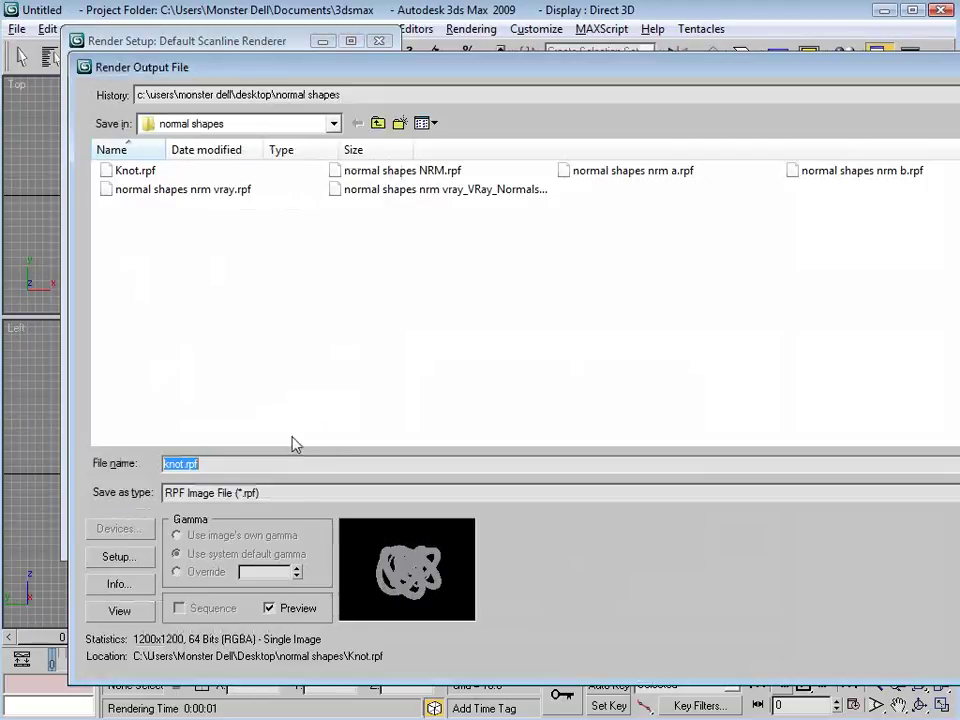
{"action": "left_click", "coordinate": [183, 465]}
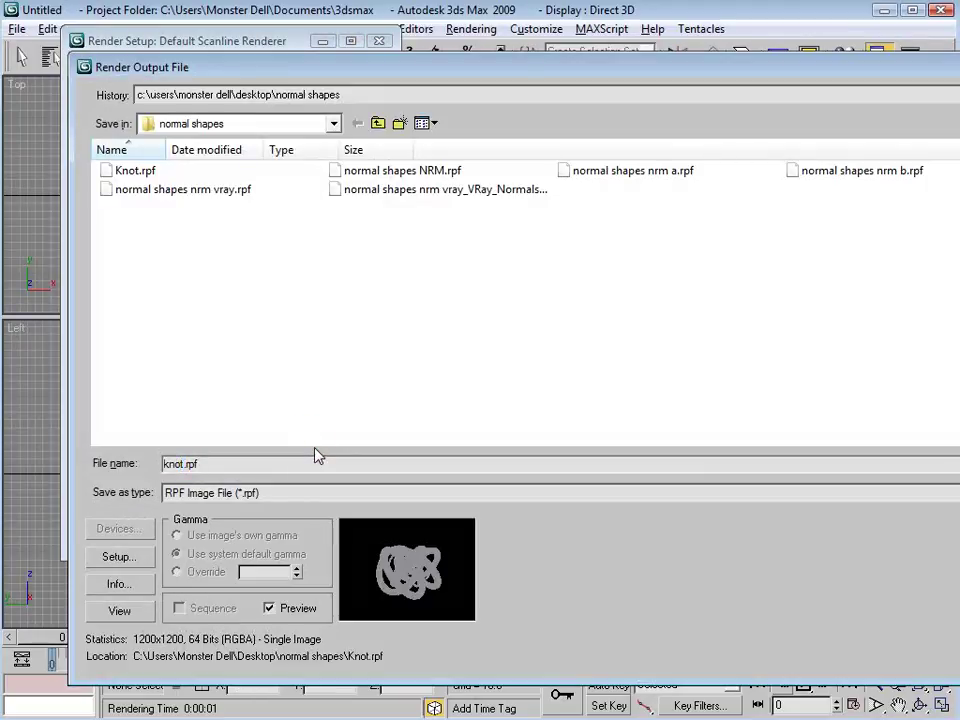
{"action": "type", "text": "_shadow"}
{"action": "key", "text": "Return"}
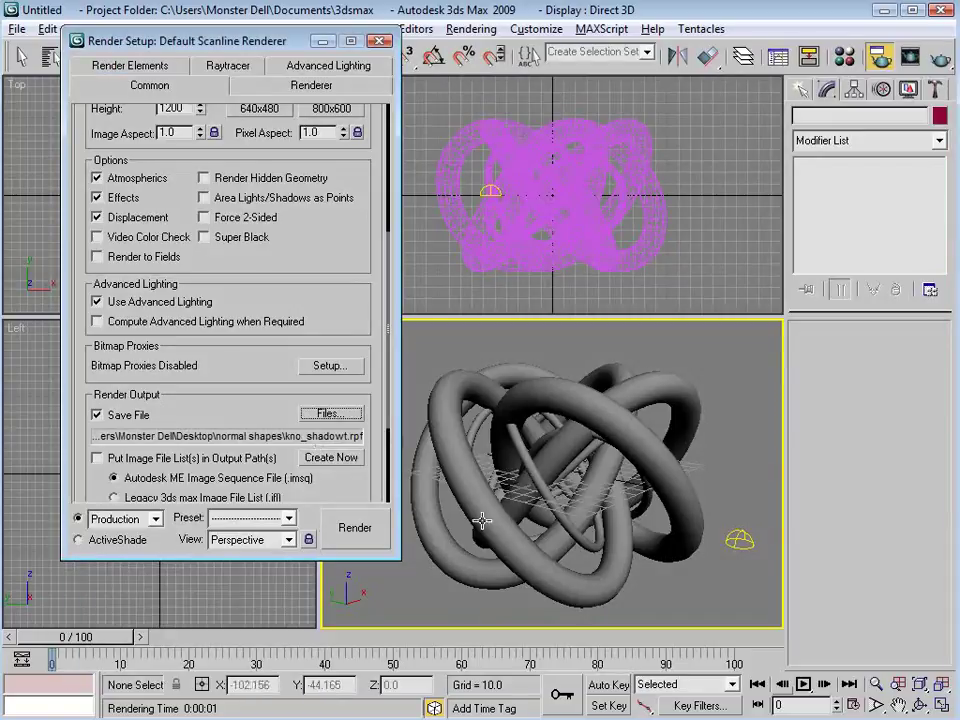
{"action": "left_click", "coordinate": [354, 530]}
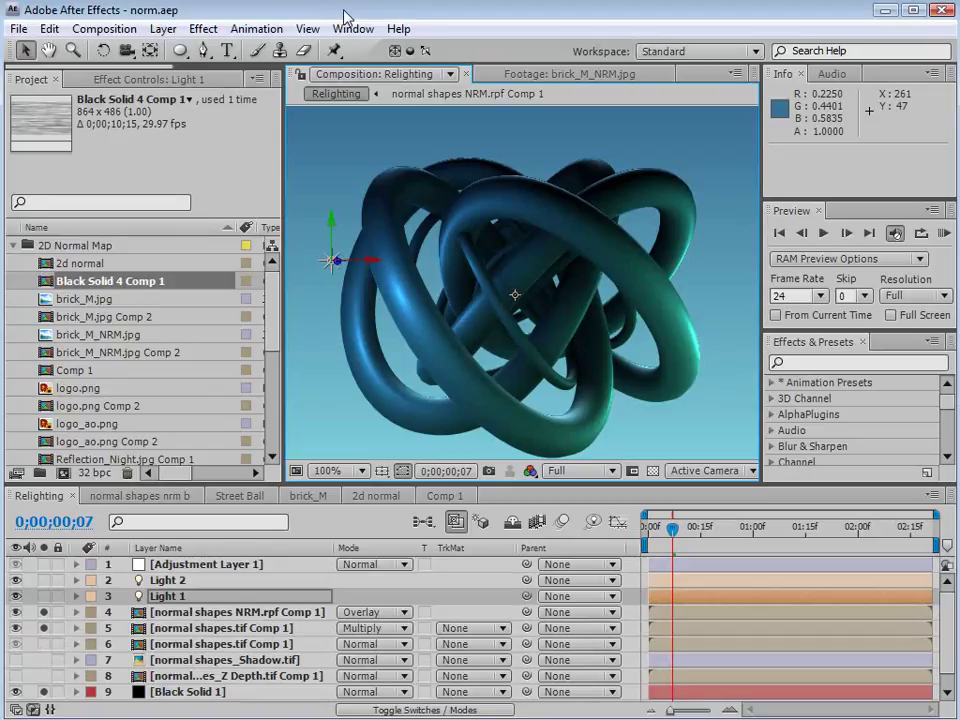
Switch to Firefox and read the "Refraction fx in AE" blog post down to the comments about creating normal maps
{"action": "key", "text": "alt+Tab"}
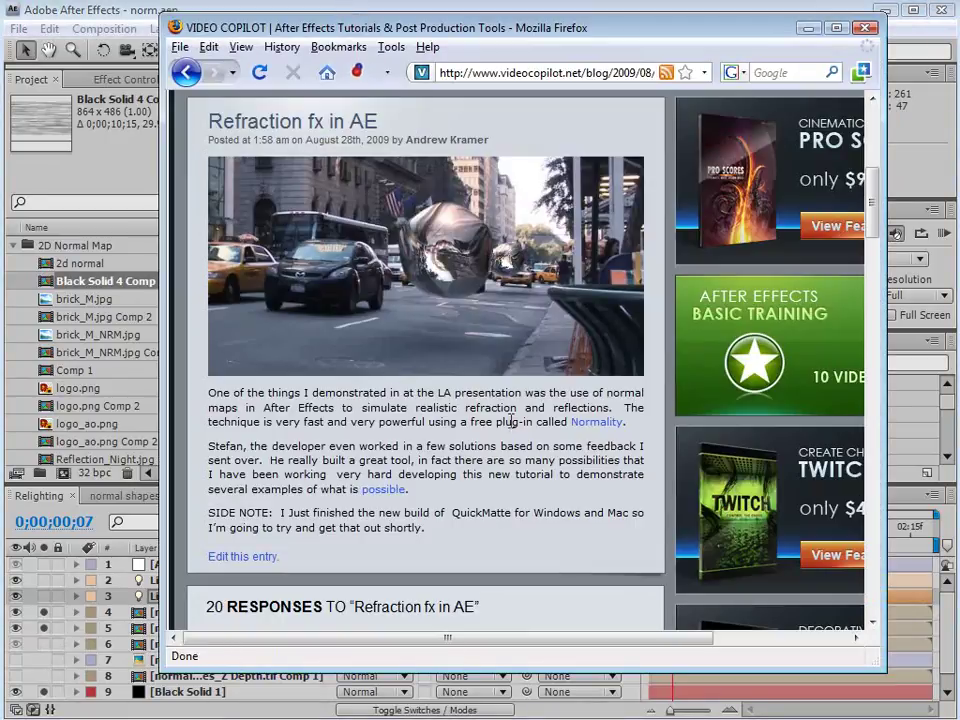
{"action": "mouse_move", "coordinate": [872, 205]}
{"action": "left_mouse_down"}
{"action": "mouse_move", "coordinate": [874, 143]}
{"action": "mouse_move", "coordinate": [876, 207]}
{"action": "left_mouse_up"}
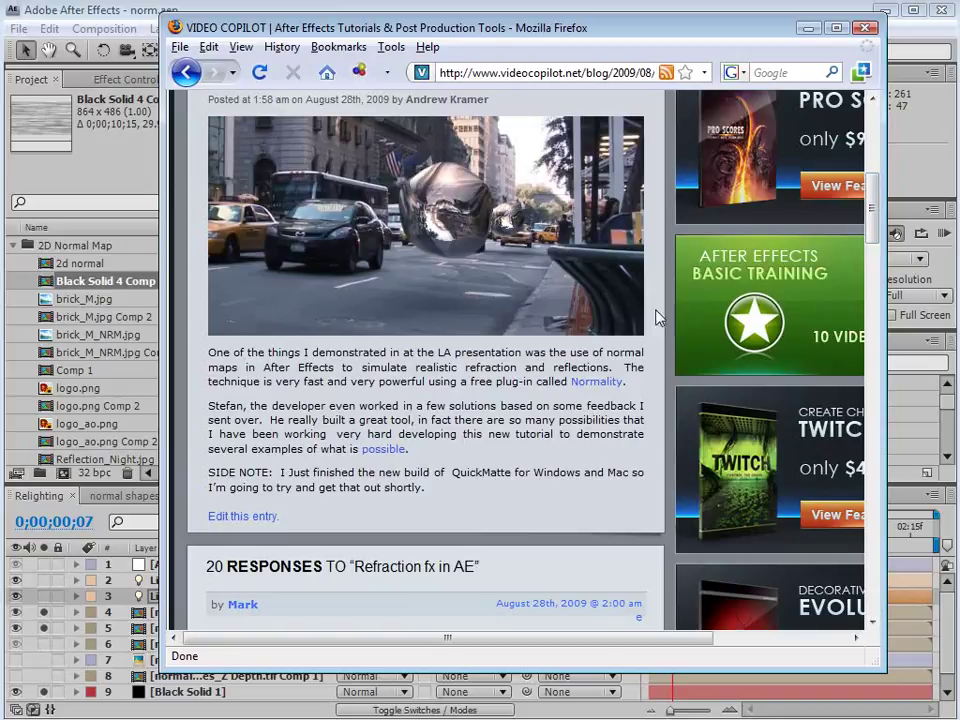
{"action": "left_click_drag", "start_coordinate": [873, 207], "coordinate": [843, 535]}
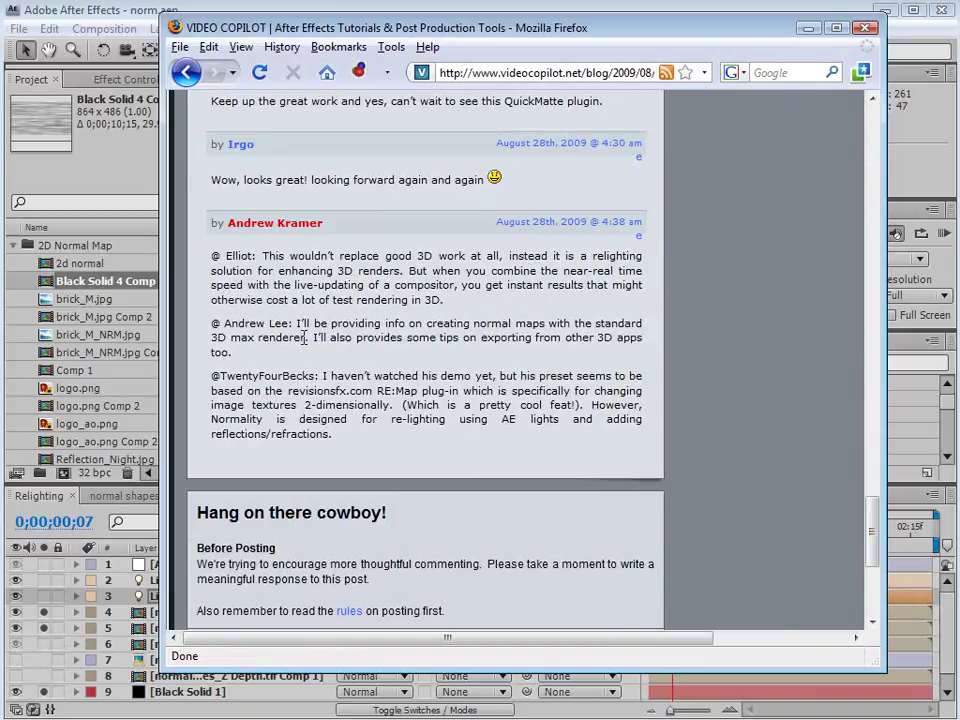
Read the blog comments about relighting 3D renders and generating normal passes in Max
{"action": "left_click_drag", "start_coordinate": [262, 256], "coordinate": [445, 300]}
{"action": "left_click", "coordinate": [470, 300]}
{"action": "scroll", "coordinate": [872, 547], "scroll_direction": "up", "scroll_amount": 1}
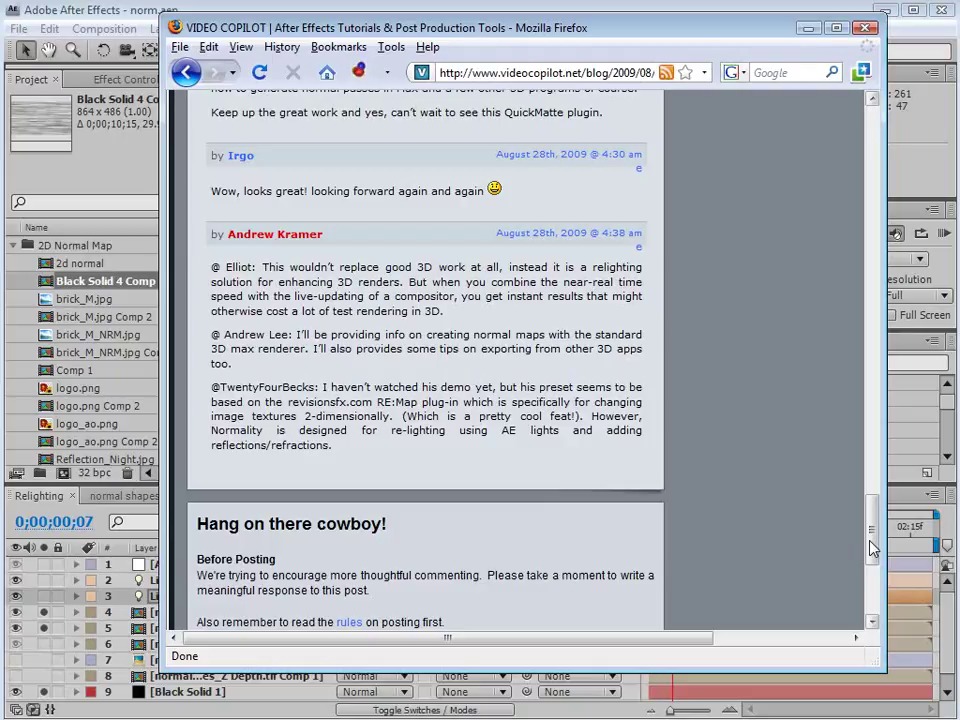
{"action": "left_click_drag", "start_coordinate": [870, 547], "coordinate": [864, 513]}
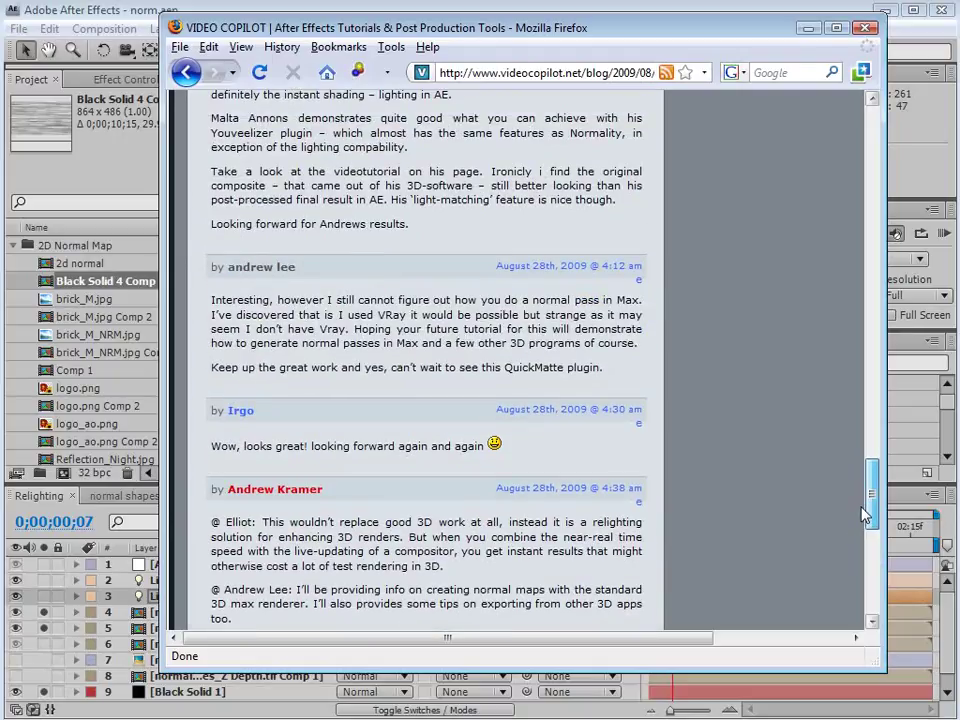
{"action": "scroll", "coordinate": [652, 447], "scroll_direction": "up", "scroll_amount": 5}
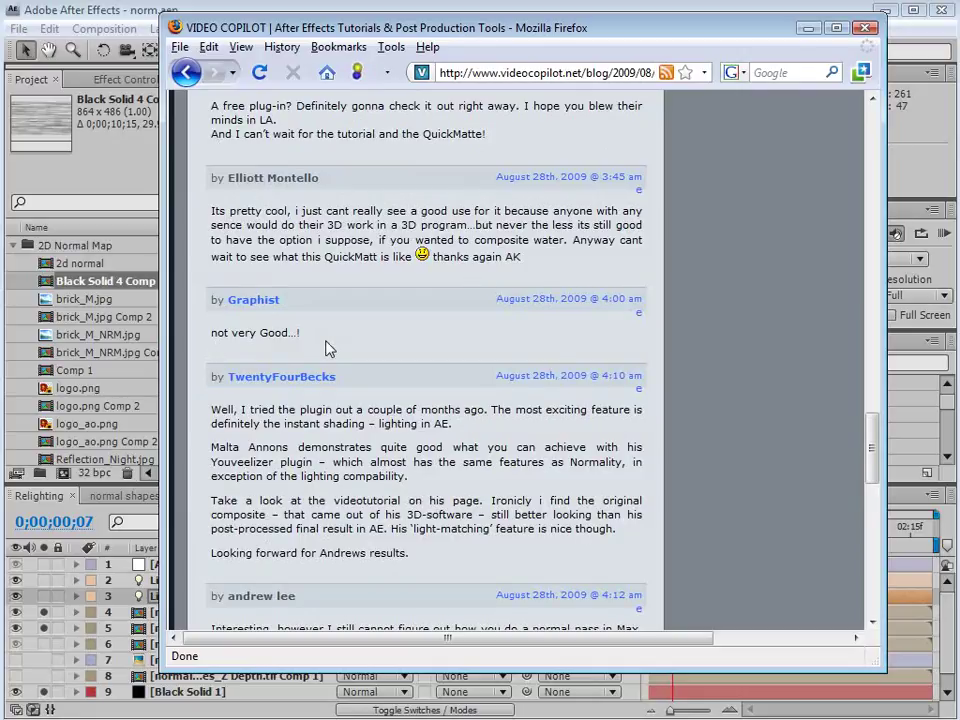
Switch to After Effects and import Knot.rpf and knot_shadowt.rpf into the New Normal Maps folder
{"action": "left_click", "coordinate": [123, 7]}
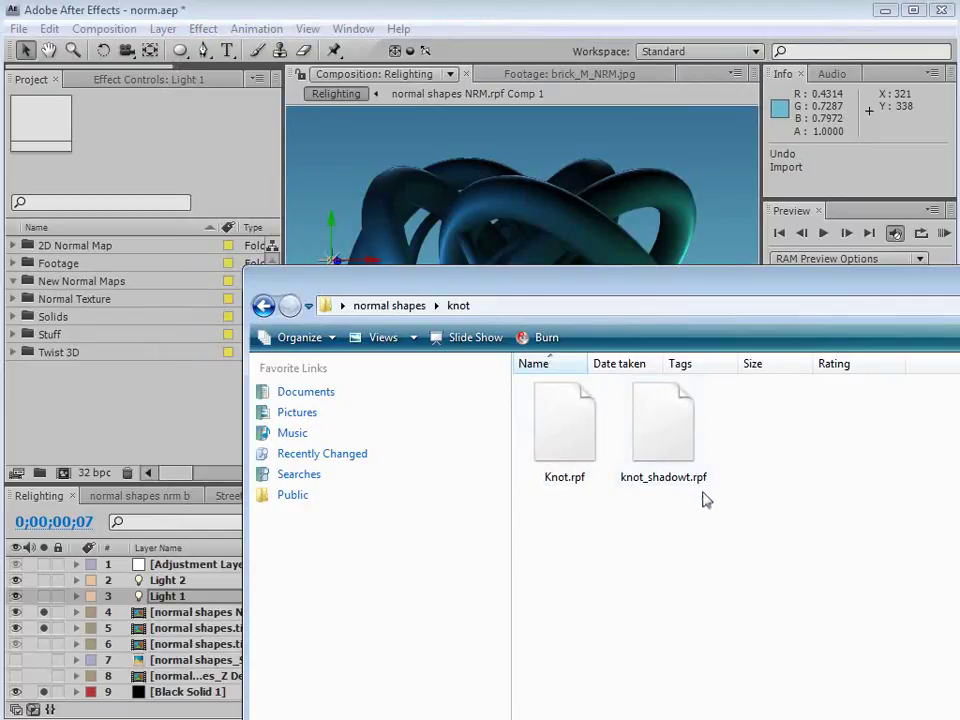
{"action": "left_click_drag", "start_coordinate": [740, 608], "coordinate": [93, 284]}
{"action": "left_click", "coordinate": [110, 443]}
Create a new 864 x 486 composition and add Knot.rpf to it with knot_shadowt.rpf layered above
{"action": "left_click", "coordinate": [128, 29]}
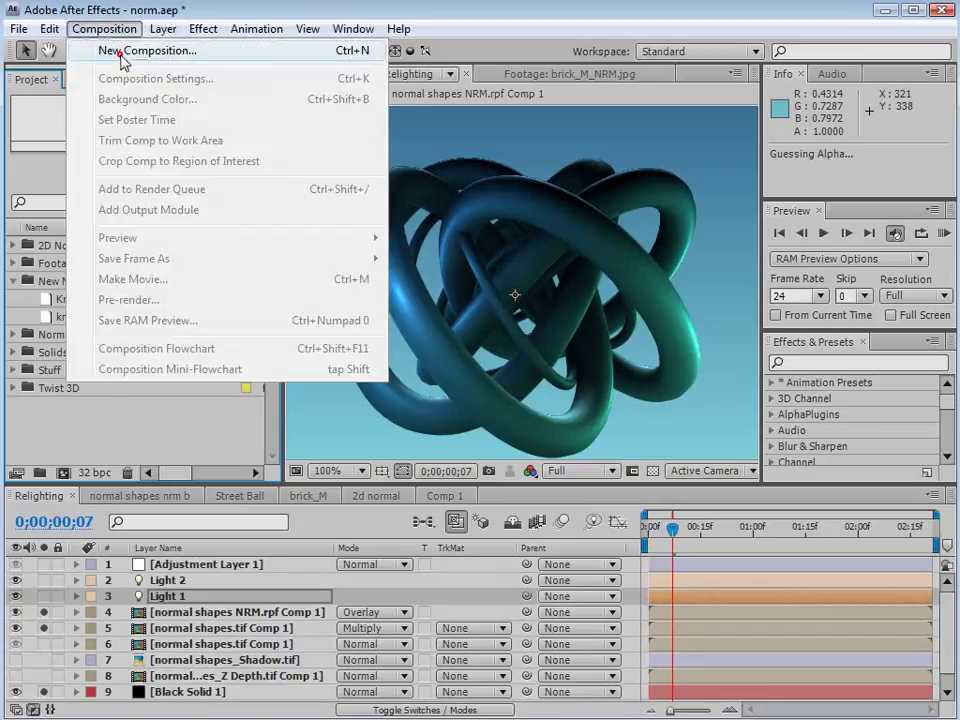
{"action": "left_click", "coordinate": [146, 47]}
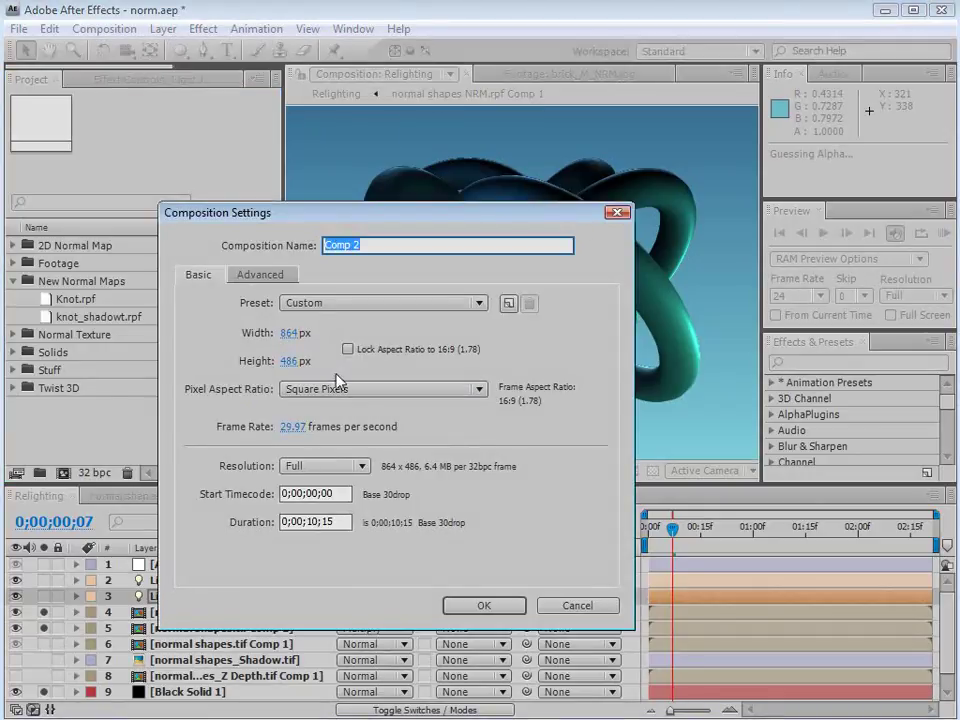
{"action": "left_click", "coordinate": [474, 608]}
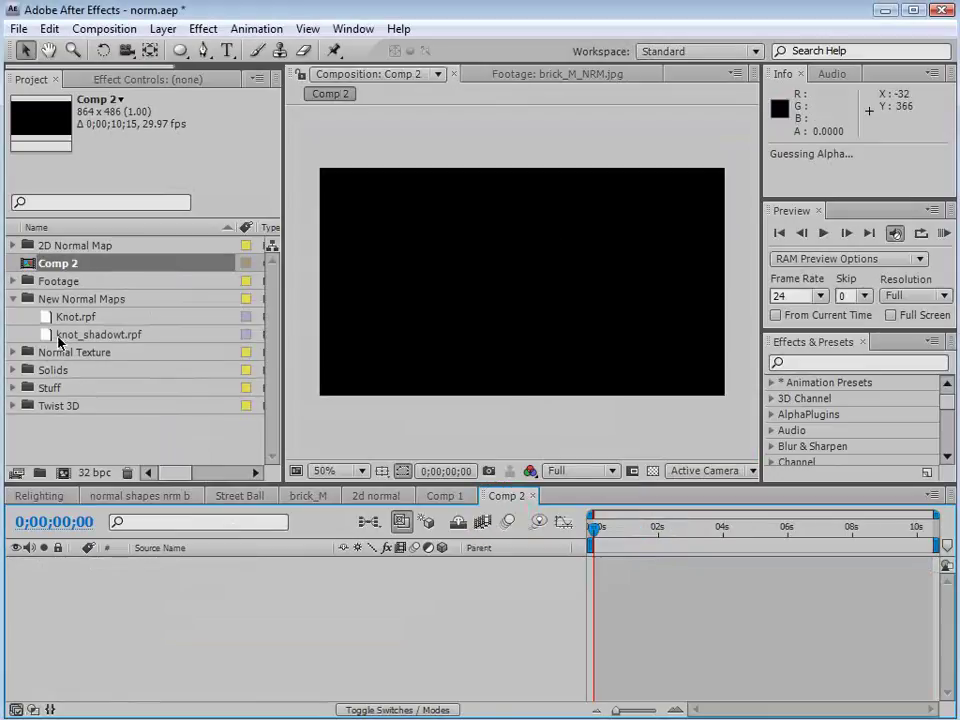
{"action": "left_click_drag", "start_coordinate": [45, 318], "coordinate": [529, 279]}
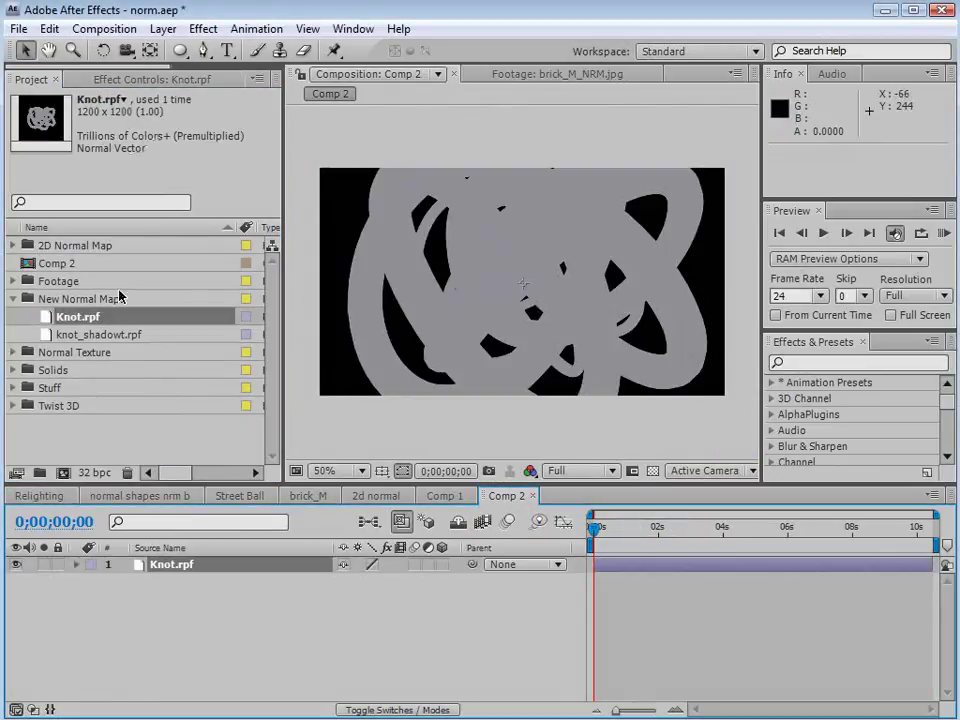
{"action": "left_click_drag", "start_coordinate": [46, 338], "coordinate": [545, 372]}
{"action": "left_click", "coordinate": [519, 606]}
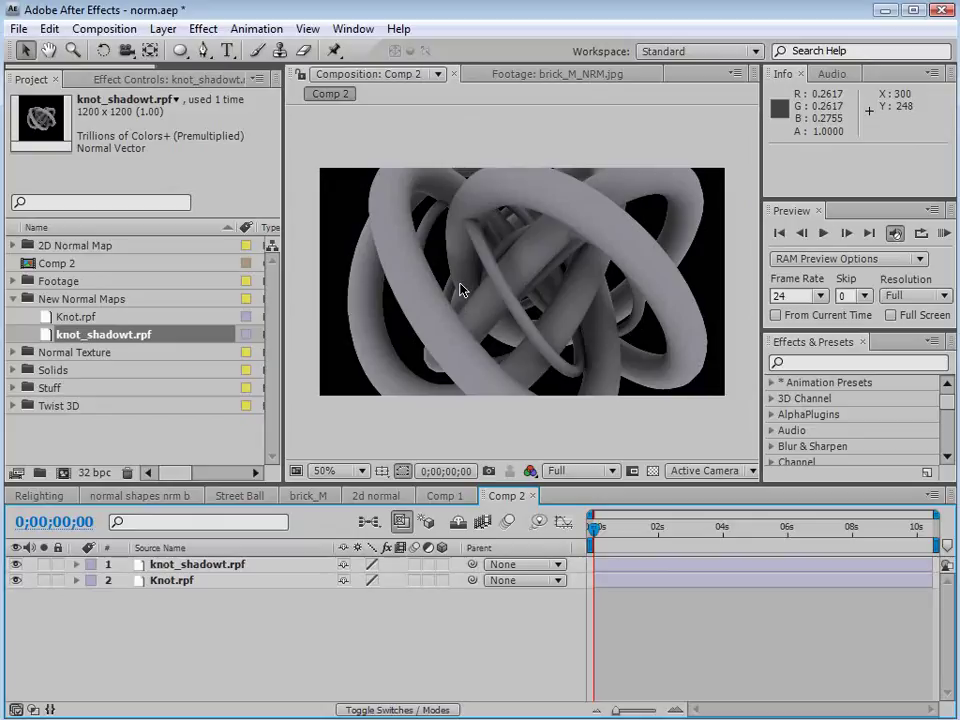
Hide the knot_shadowt.rpf layer and apply 3D Channel Extract to Knot.rpf with the channel set to Surface Normals
{"action": "left_click", "coordinate": [14, 566]}
{"action": "left_click", "coordinate": [188, 582]}
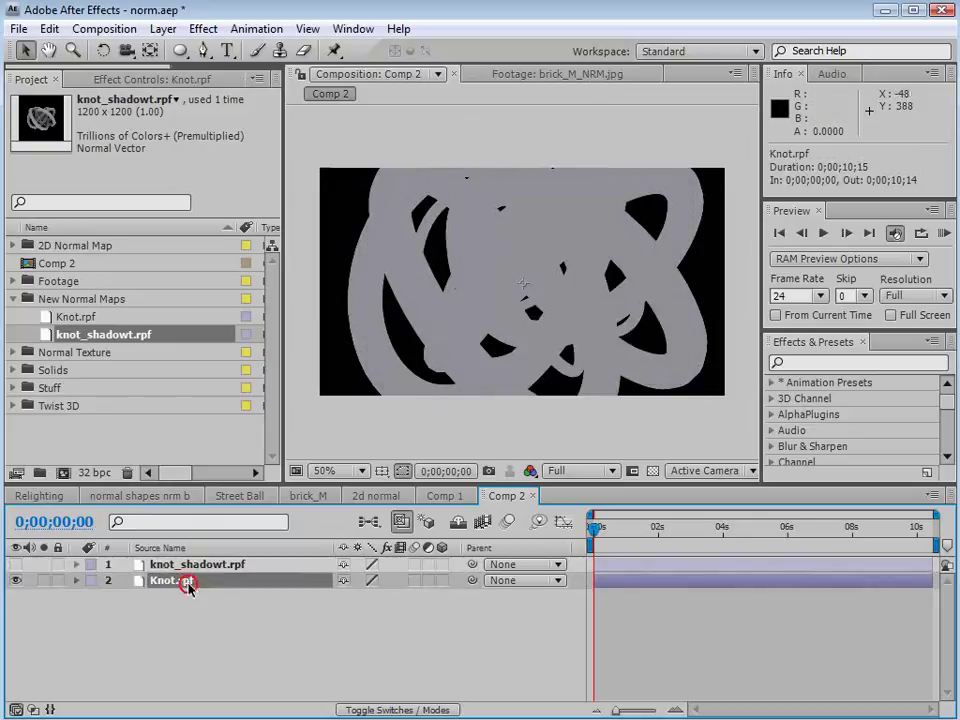
{"action": "left_click", "coordinate": [203, 28]}
{"action": "mouse_move", "coordinate": [240, 122]}
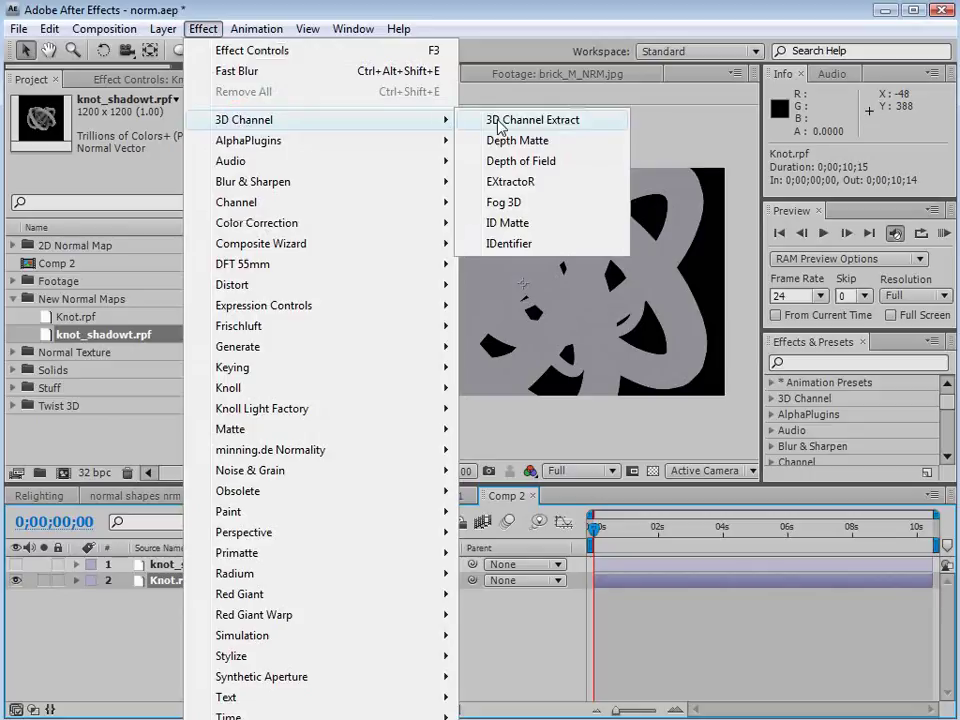
{"action": "left_click", "coordinate": [573, 121]}
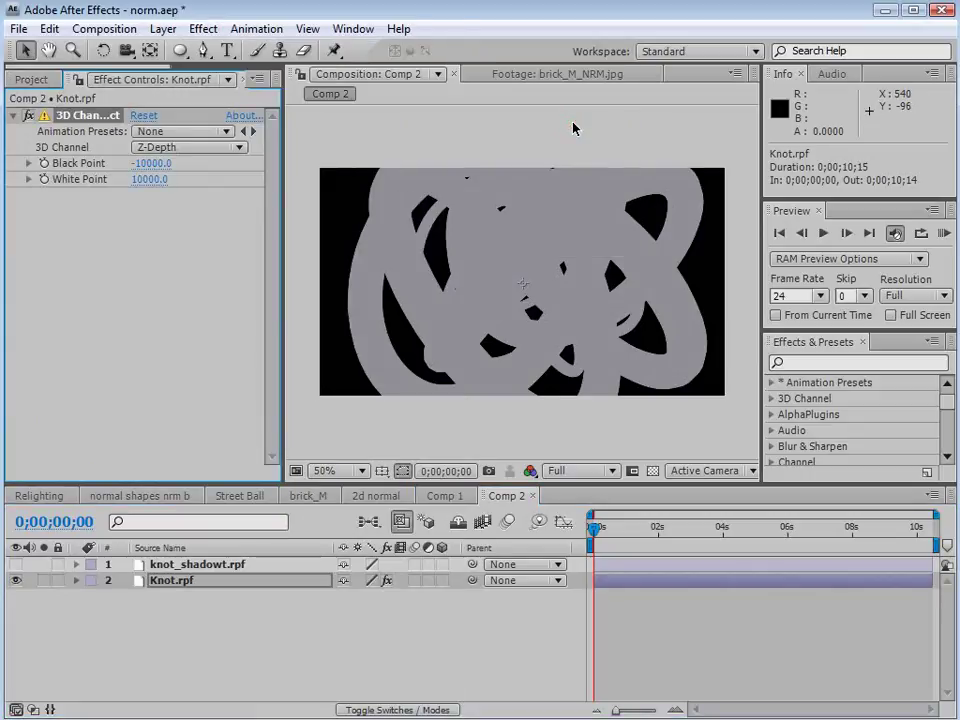
{"action": "left_click", "coordinate": [156, 147]}
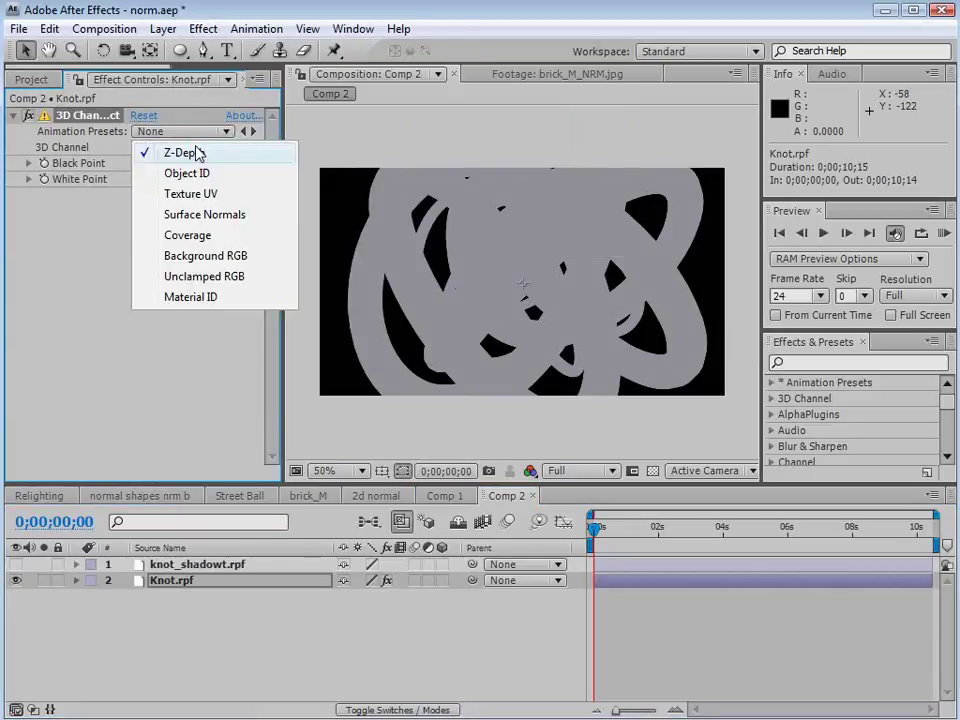
{"action": "left_click", "coordinate": [251, 219]}
Examine the knot's surface-normal colours and tube edges up close in the composition
{"action": "left_click_drag", "start_coordinate": [510, 270], "coordinate": [502, 228]}
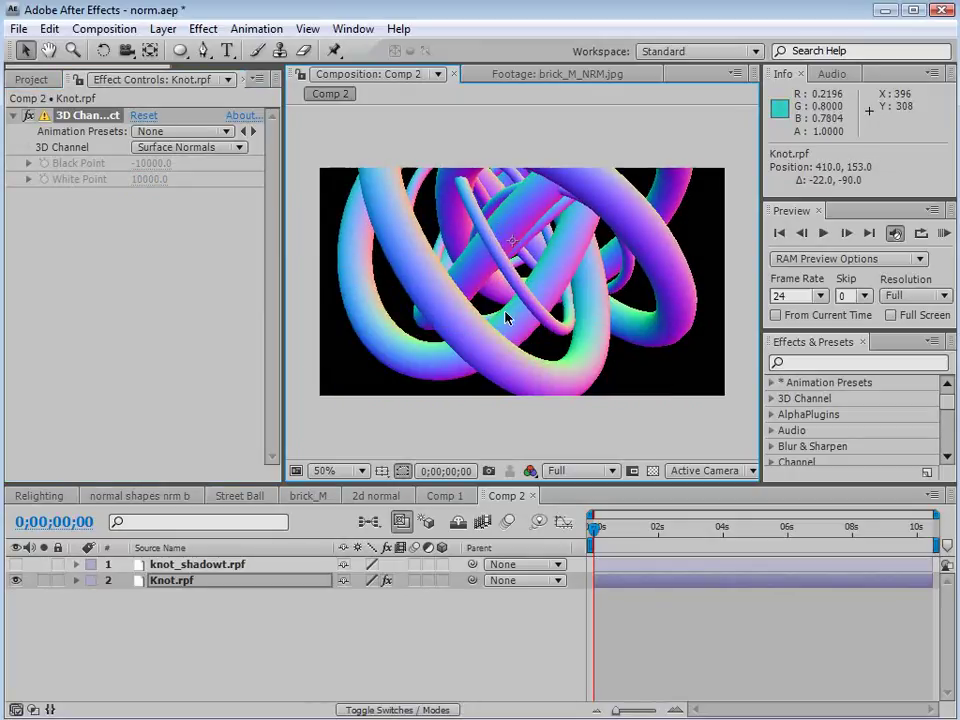
{"action": "key", "text": "ctrl+z"}
{"action": "key", "text": "period"}
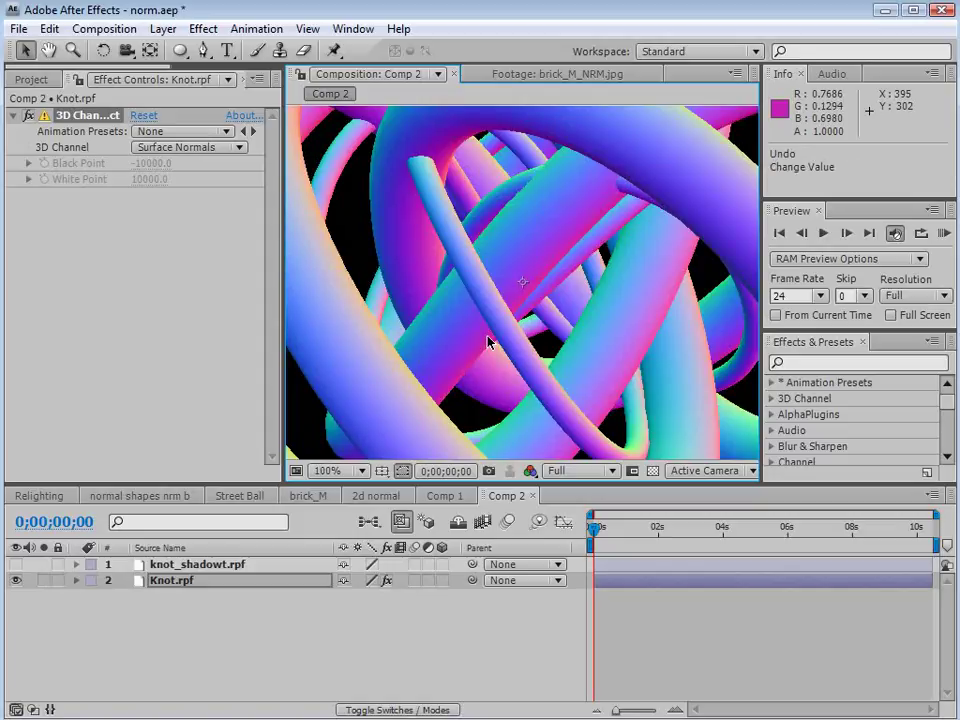
{"action": "key", "text": "period"}
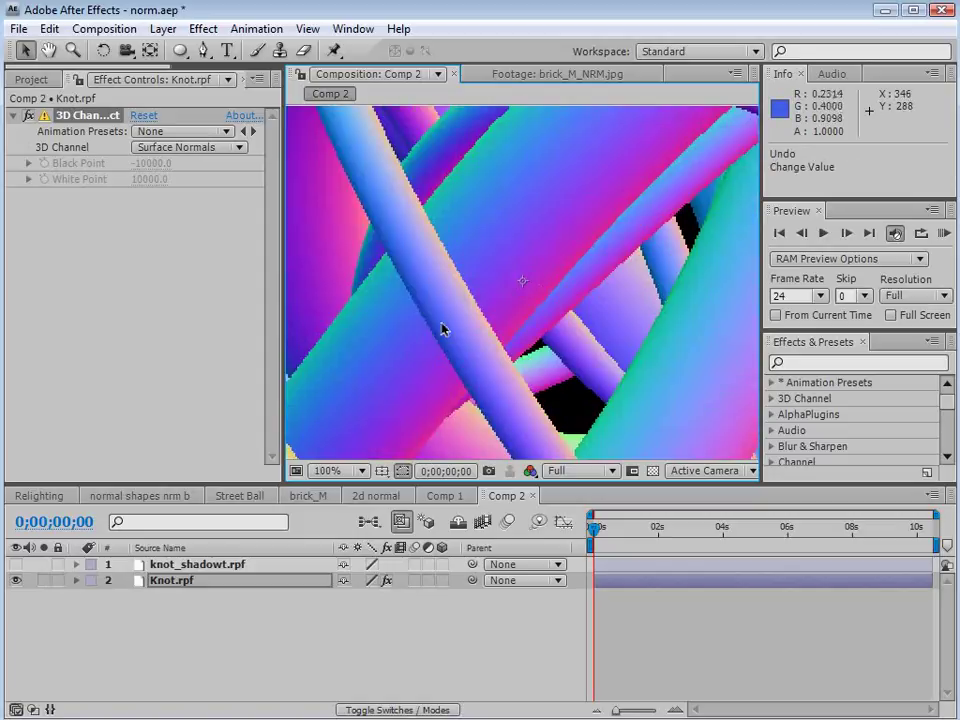
{"action": "key", "text": "h"}
{"action": "left_click_drag", "start_coordinate": [379, 336], "coordinate": [495, 339]}
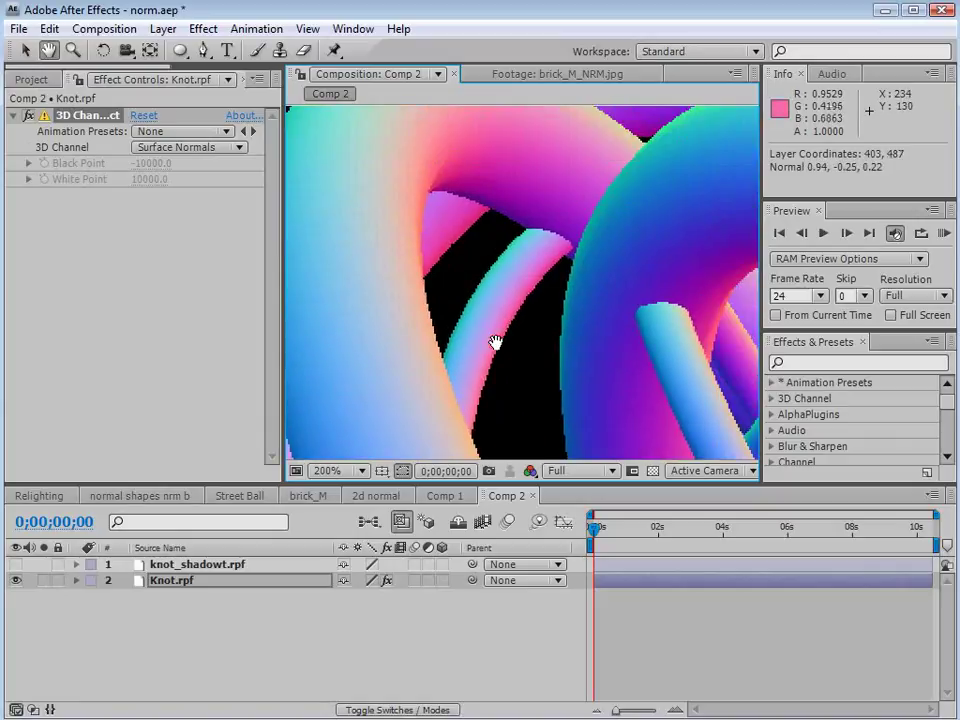
{"action": "key", "text": "v"}
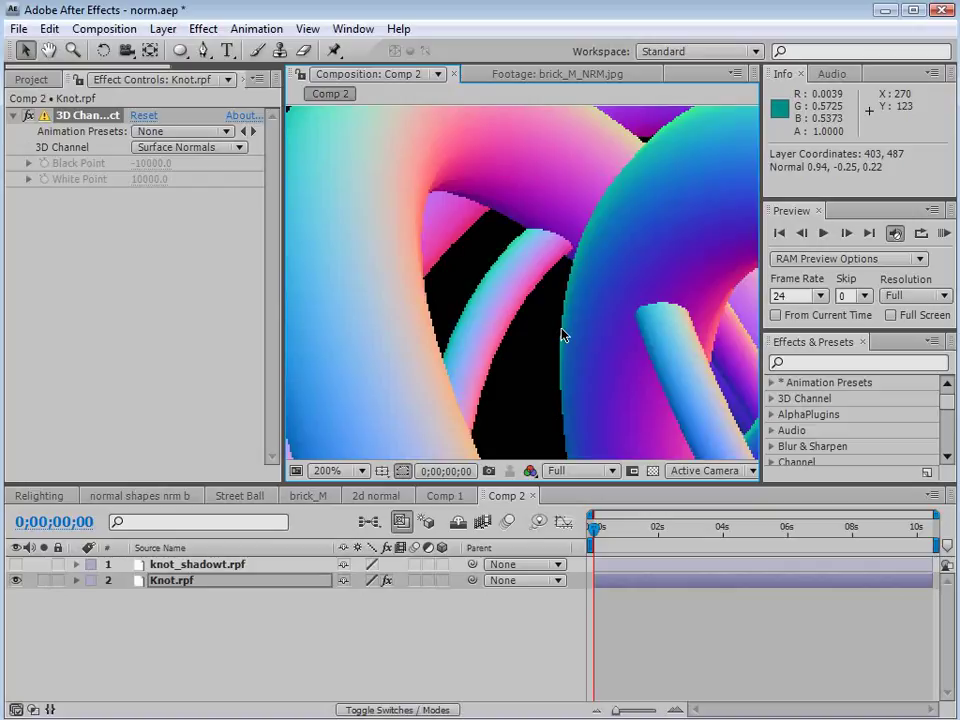
{"action": "key", "text": "comma"}
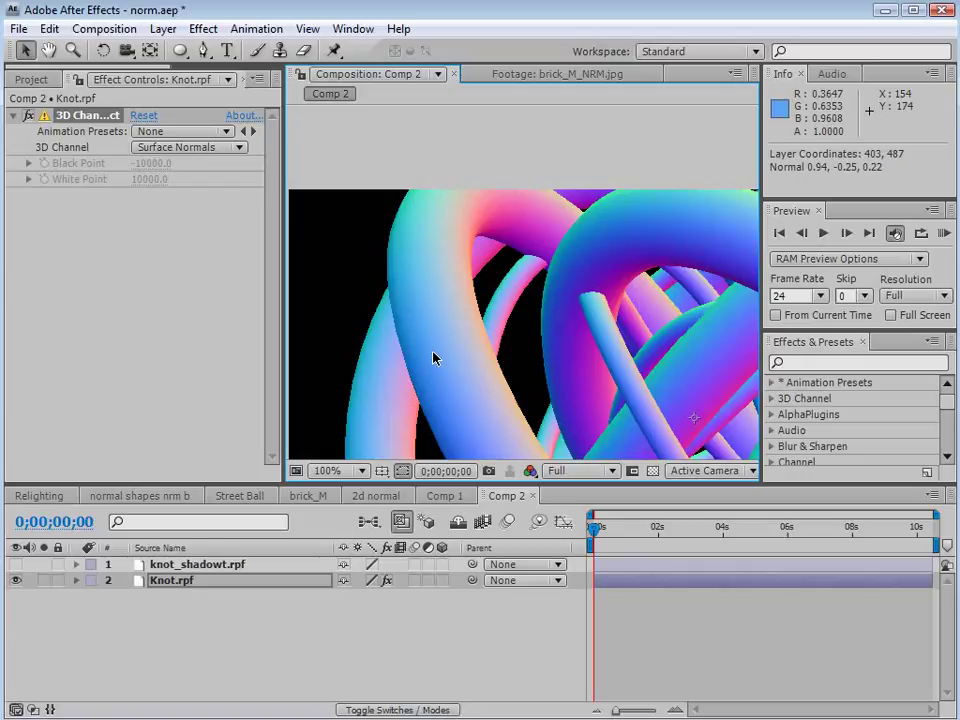
Scale the Knot.rpf layer to 50%, keeping it centred in the composition
{"action": "key", "text": "s"}
{"action": "left_click", "coordinate": [366, 596]}
{"action": "type", "text": "50"}
{"action": "key", "text": "Return"}
{"action": "left_click_drag", "start_coordinate": [600, 374], "coordinate": [456, 287]}
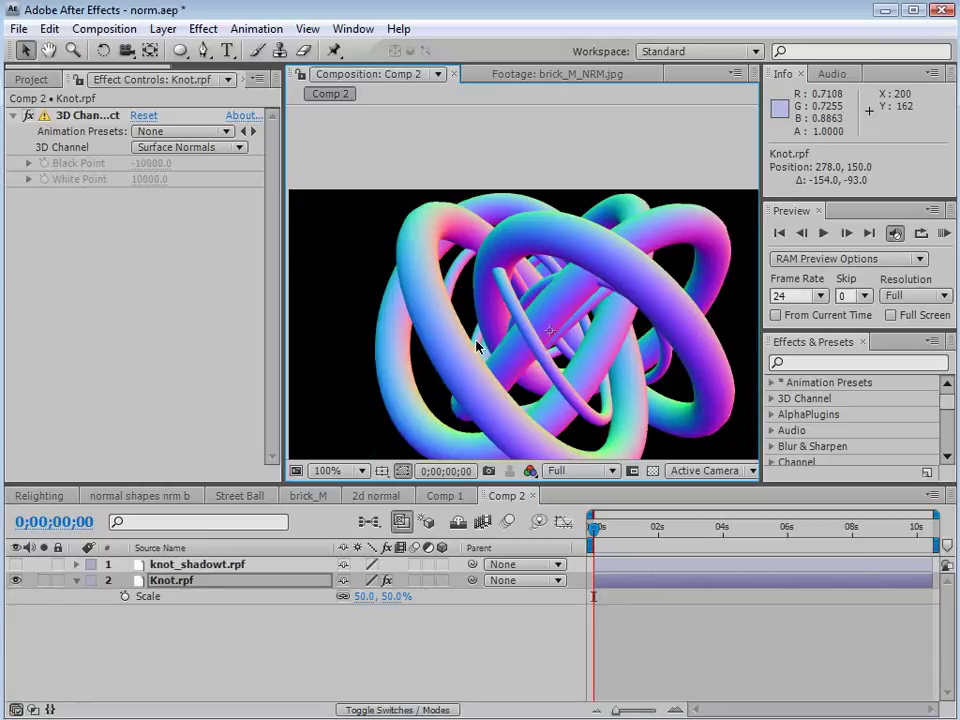
{"action": "key", "text": "ctrl+z"}
{"action": "key", "text": "space"}
{"action": "left_click_drag", "start_coordinate": [730, 454], "coordinate": [559, 334]}
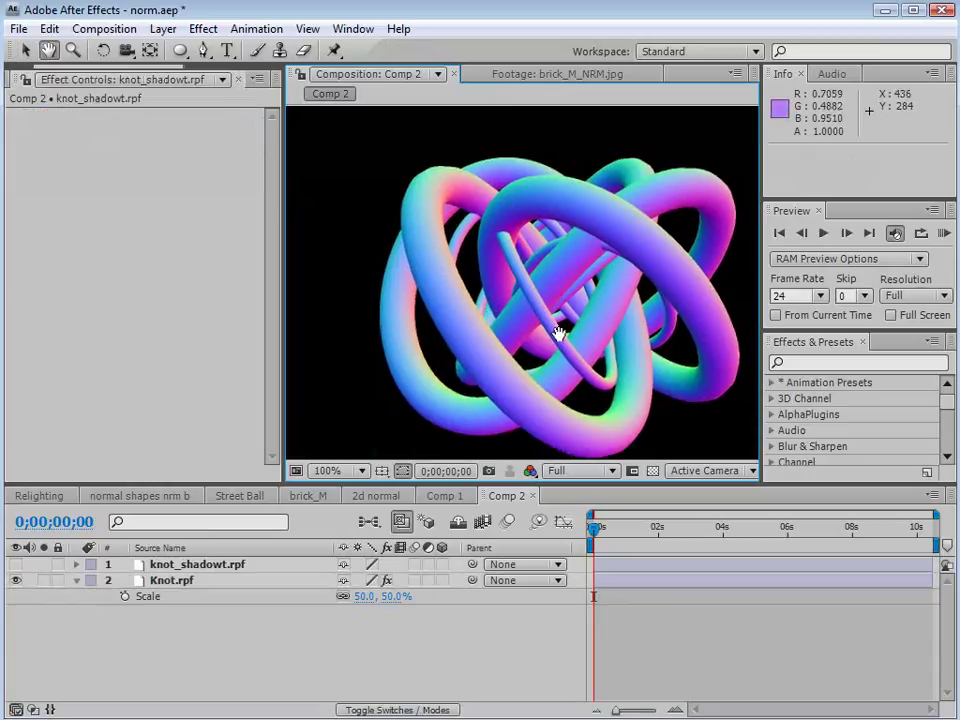
Show the knot_shadowt.rpf layer and set its scale to 50%
{"action": "left_click", "coordinate": [173, 569]}
{"action": "left_click", "coordinate": [16, 565]}
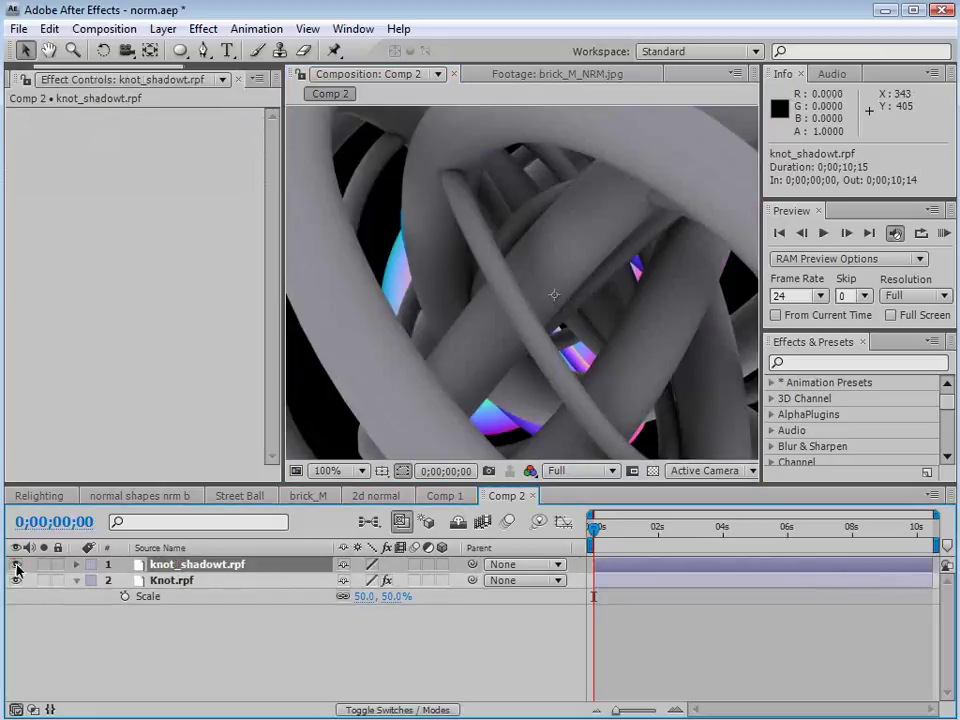
{"action": "key", "text": "s"}
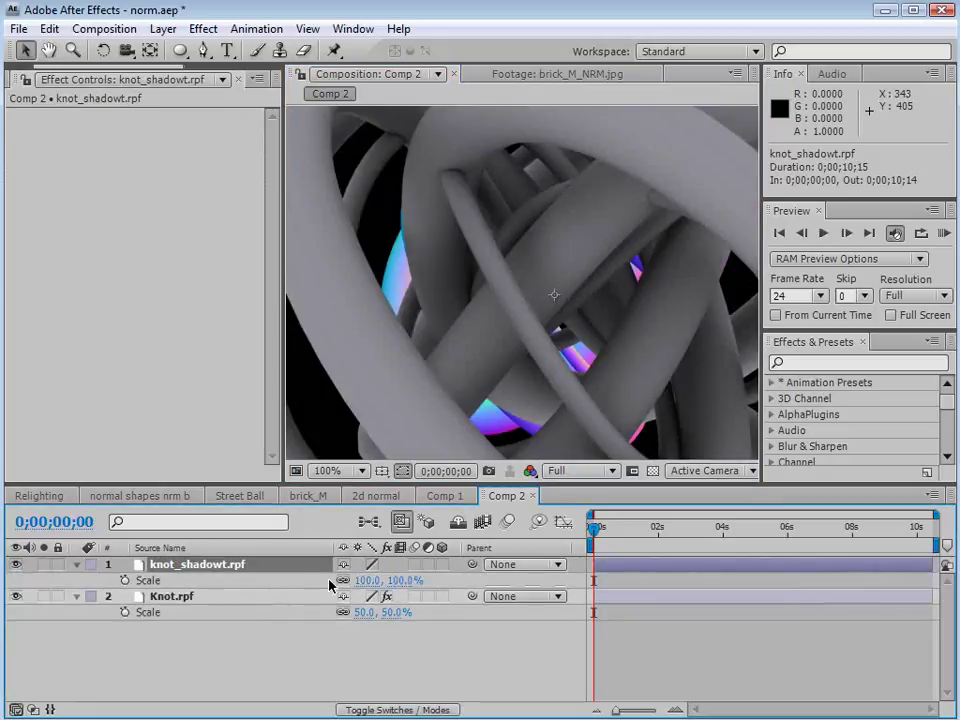
{"action": "left_click", "coordinate": [367, 580]}
{"action": "type", "text": "50"}
{"action": "key", "text": "Return"}
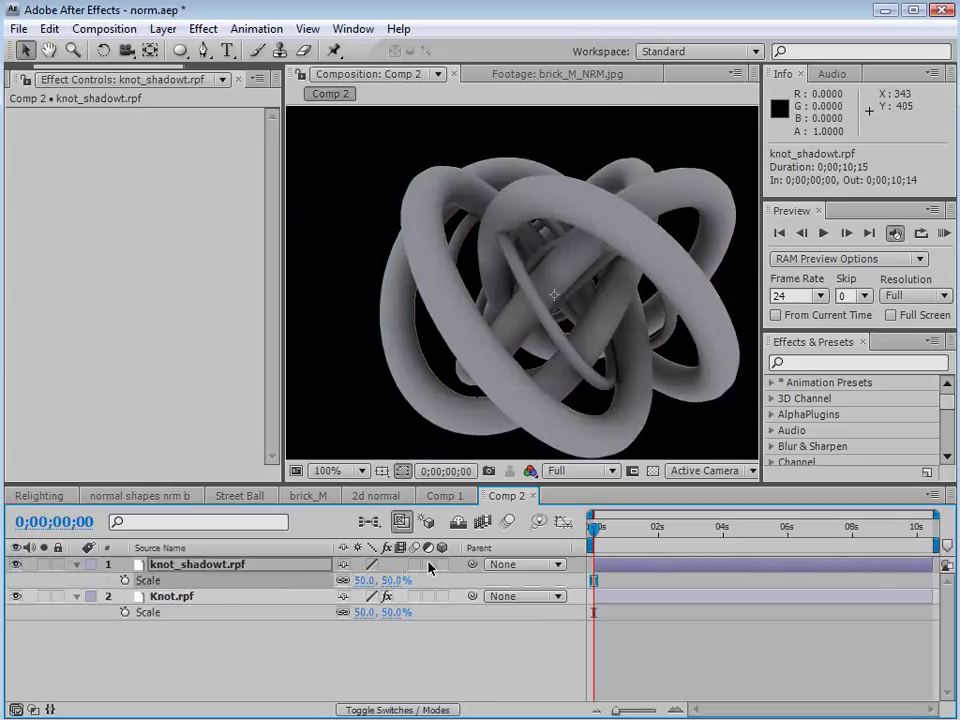
Rename the Knot.rpf layer carrying the surface-normals effect as Normal
{"action": "left_click", "coordinate": [195, 566]}
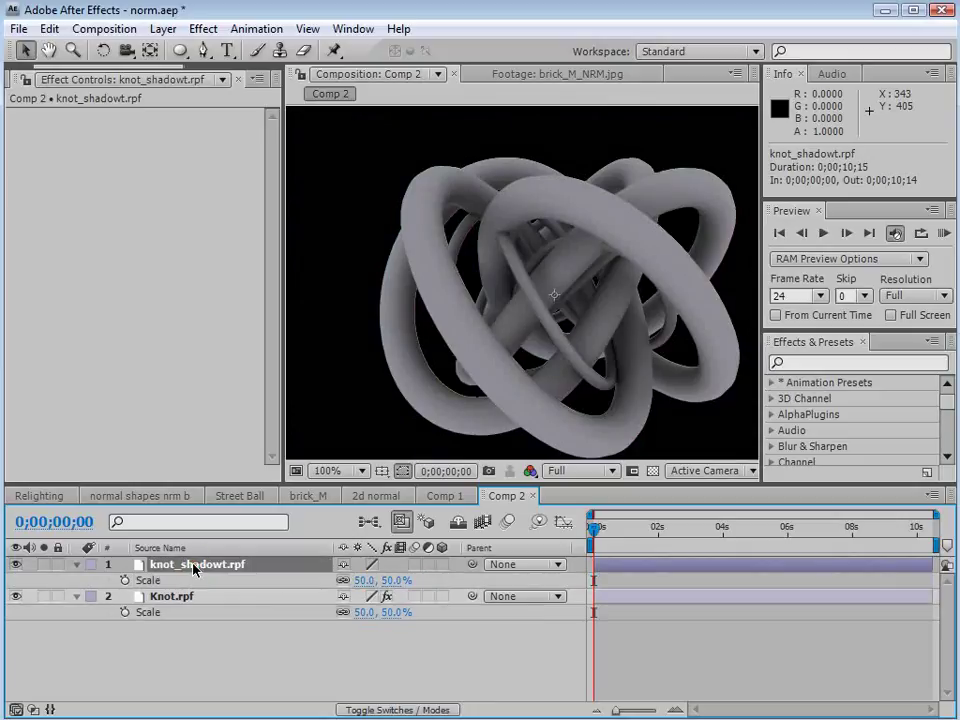
{"action": "left_click", "coordinate": [172, 597]}
{"action": "key", "text": "Return"}
{"action": "type", "text": "Normal"}
{"action": "key", "text": "Return"}
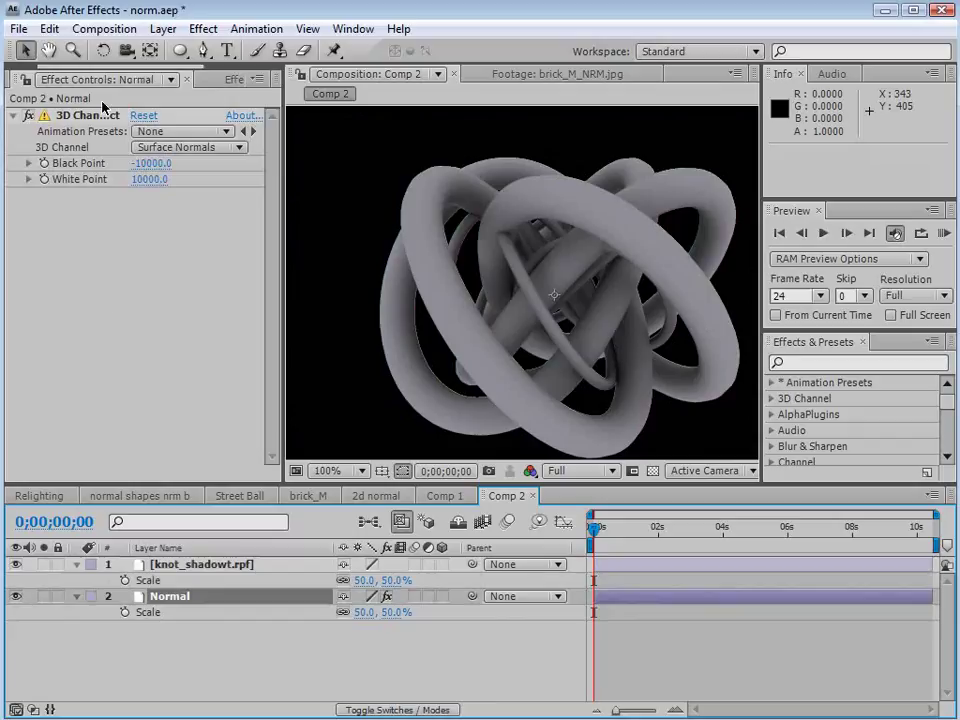
Add another instance of Knot.rpf to the composition beneath the existing layers
{"action": "left_click", "coordinate": [20, 79]}
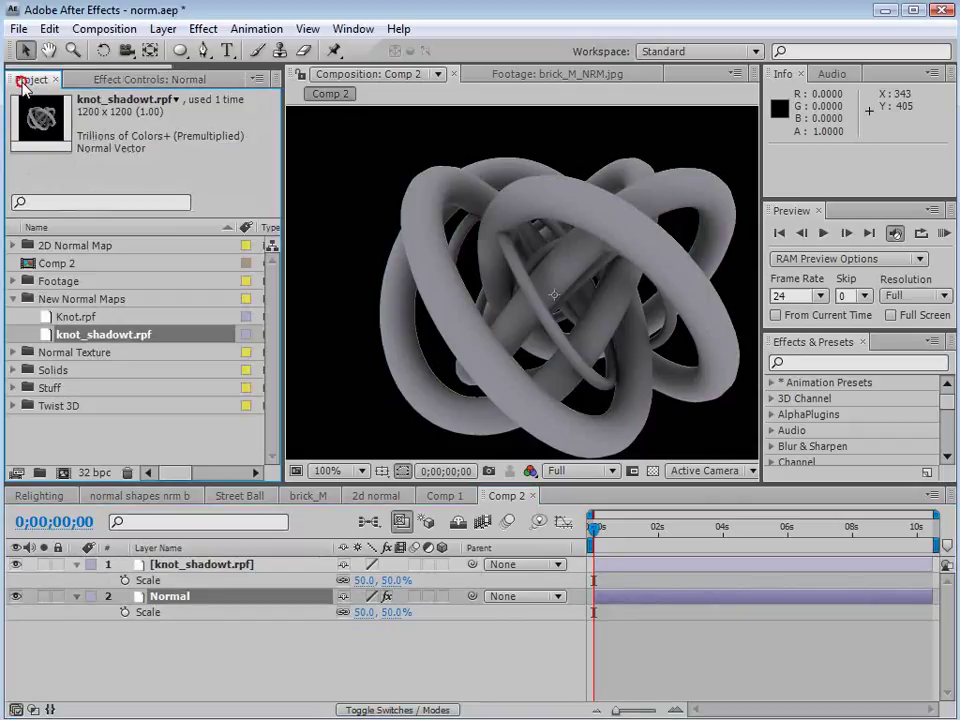
{"action": "left_click", "coordinate": [47, 318]}
{"action": "left_click_drag", "start_coordinate": [50, 322], "coordinate": [160, 688]}
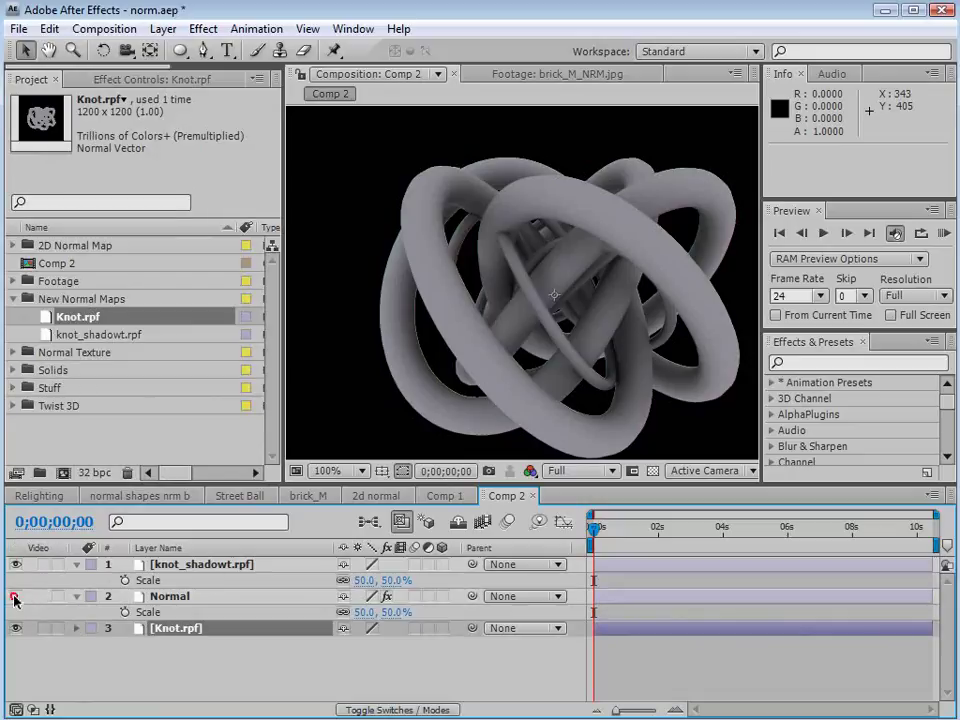
Hide the Normal and knot_shadowt.rpf layers and scale the new Knot.rpf layer to 50%
{"action": "left_click_drag", "start_coordinate": [14, 598], "coordinate": [15, 564]}
{"action": "key", "text": "s"}
{"action": "left_click", "coordinate": [370, 644]}
{"action": "type", "text": "50"}
{"action": "key", "text": "Return"}
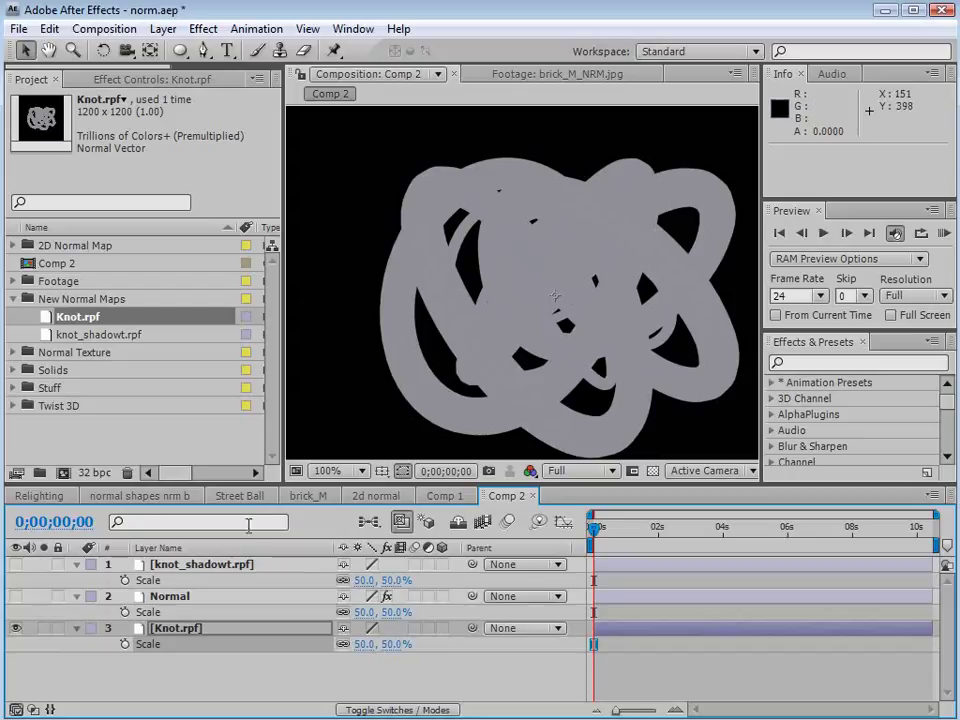
Set the knot_shadowt.rpf layer's blending mode to Multiply and make the layer visible
{"action": "left_click", "coordinate": [231, 565]}
{"action": "key", "text": "F4"}
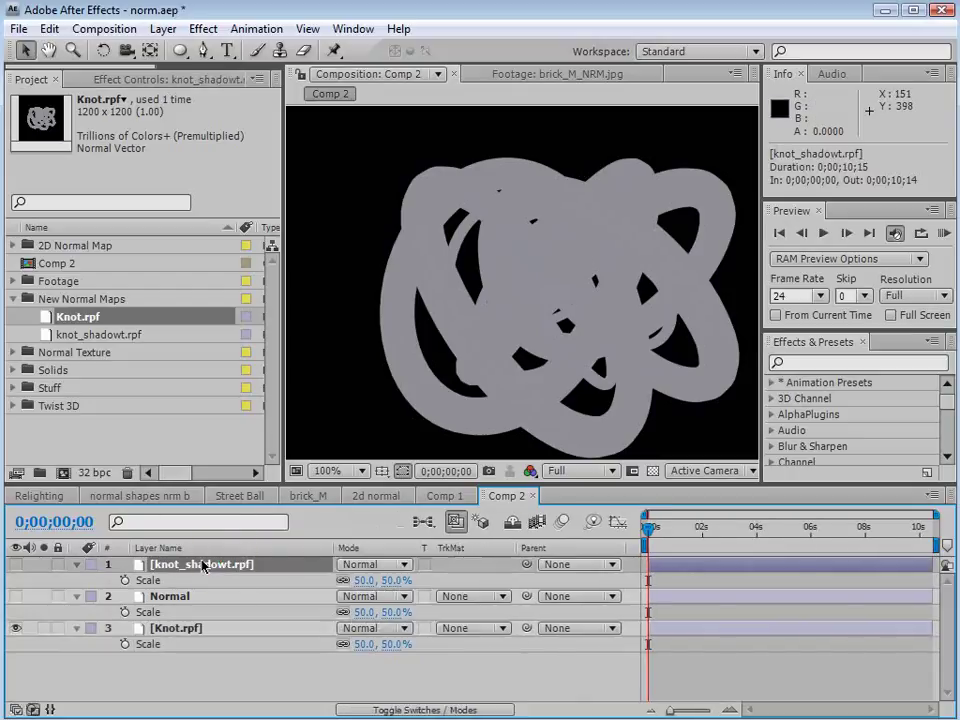
{"action": "left_click", "coordinate": [376, 567]}
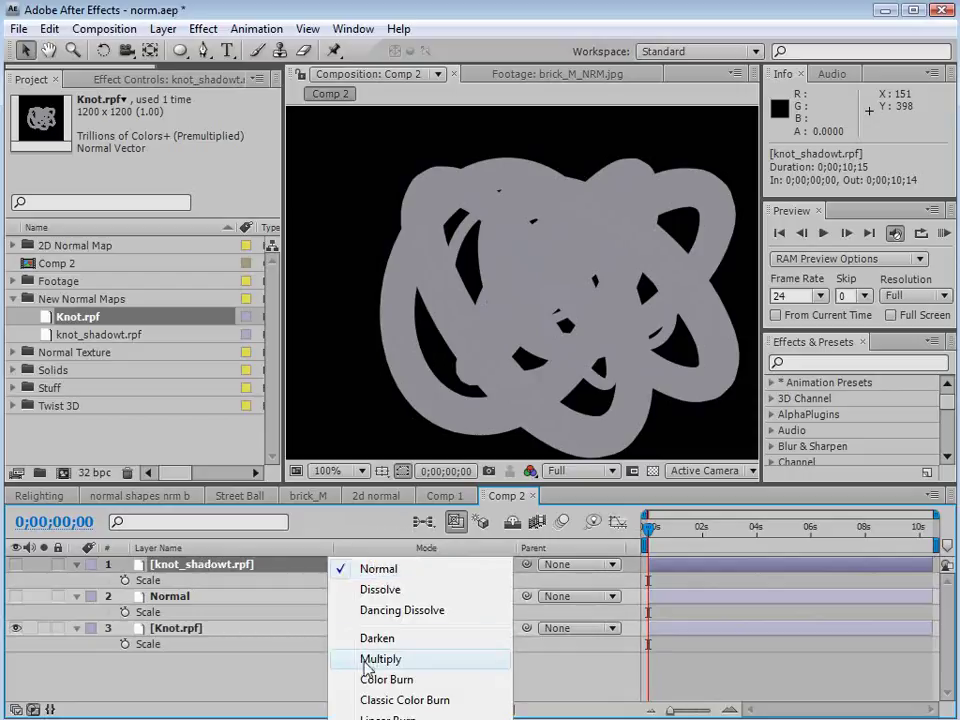
{"action": "left_click", "coordinate": [402, 661]}
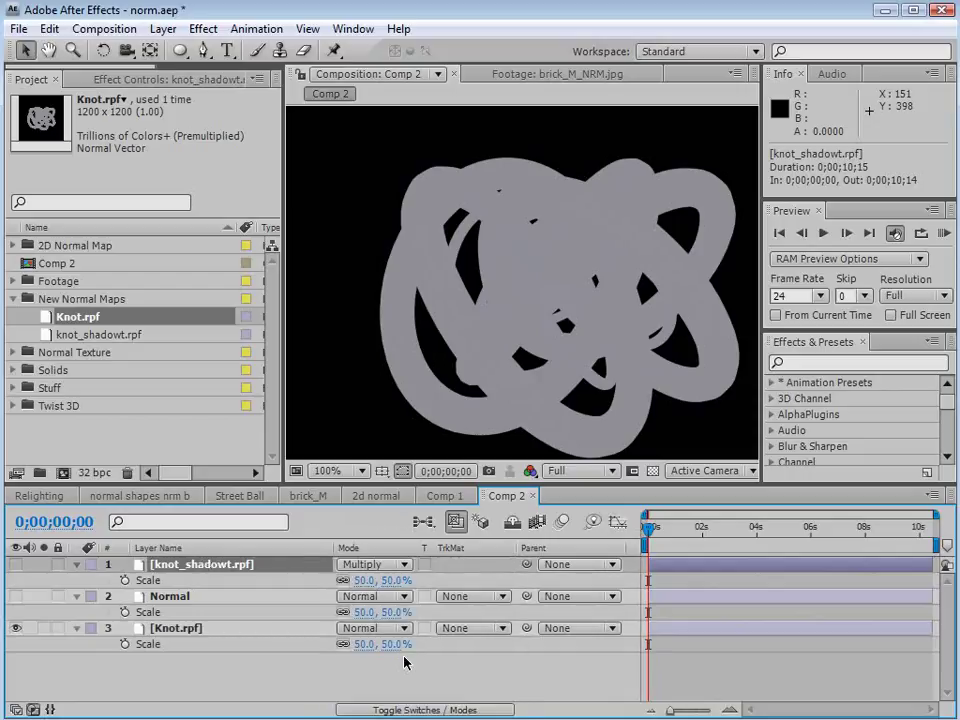
{"action": "left_click", "coordinate": [15, 564]}
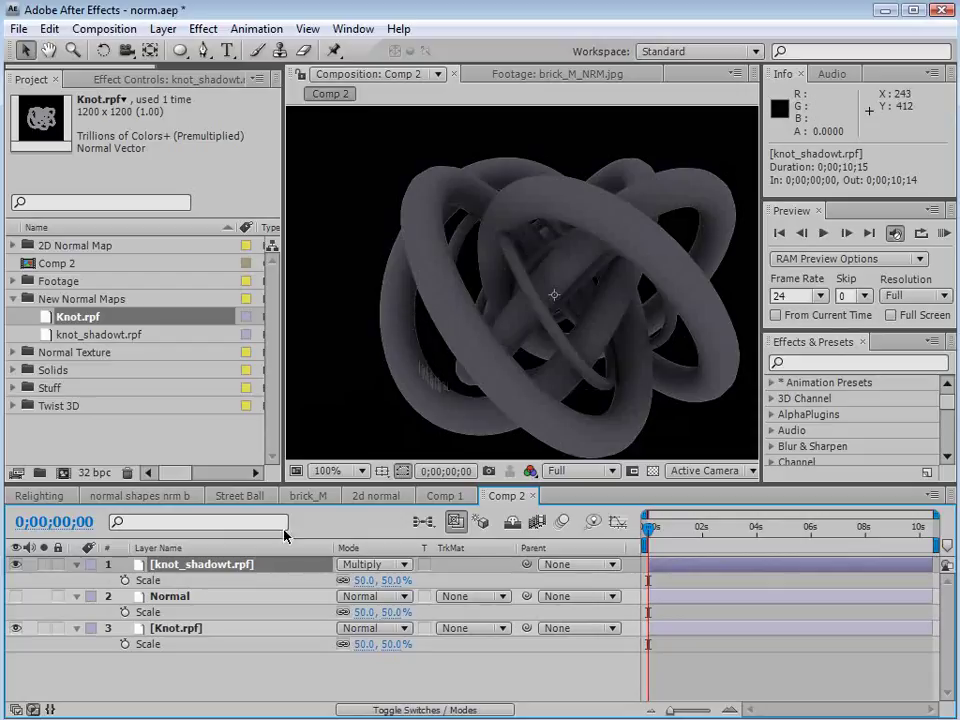
Rename the lowest Knot.rpf layer as Diffuse
{"action": "left_click", "coordinate": [178, 630]}
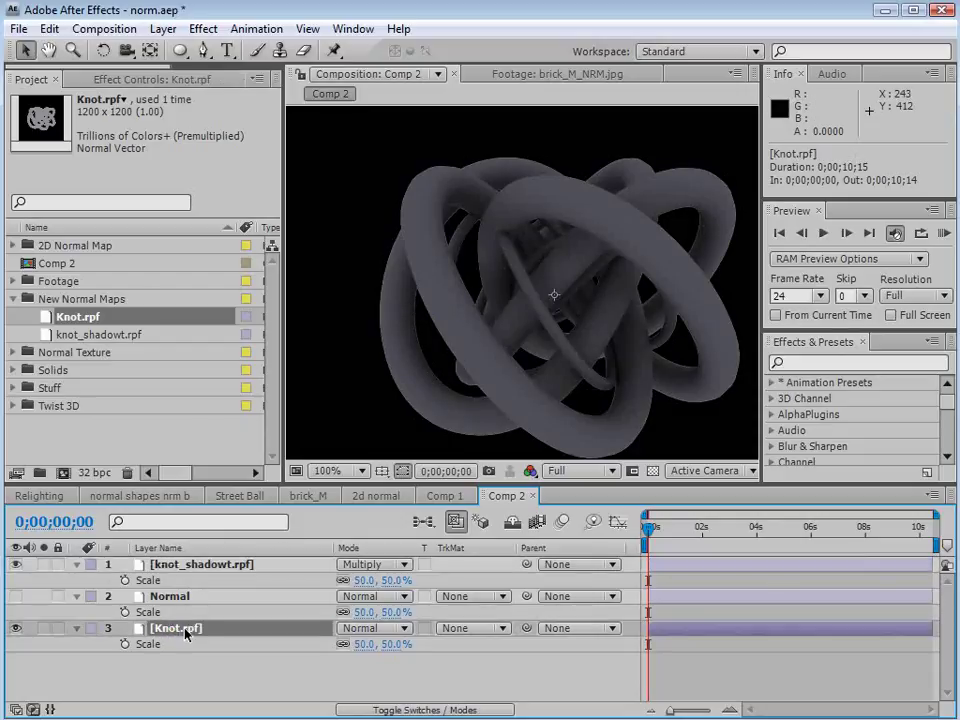
{"action": "key", "text": "Return"}
{"action": "type", "text": "Di"}
{"action": "left_click", "coordinate": [184, 630]}
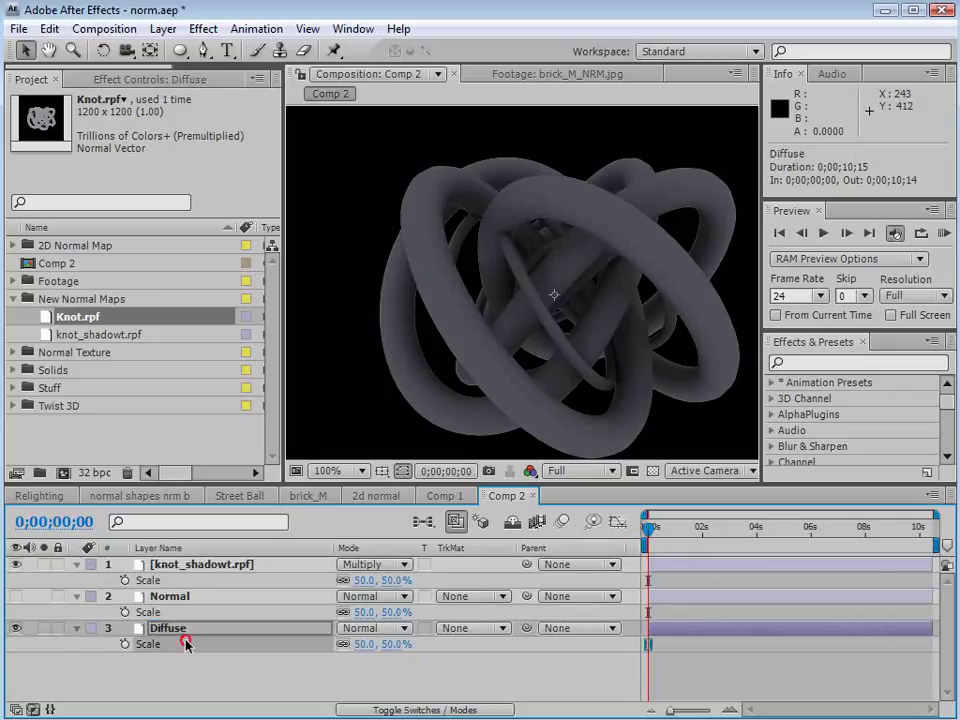
Add an Inner Glow layer style to the Diffuse layer and set the glow's blend mode to Normal
{"action": "left_click", "coordinate": [168, 30]}
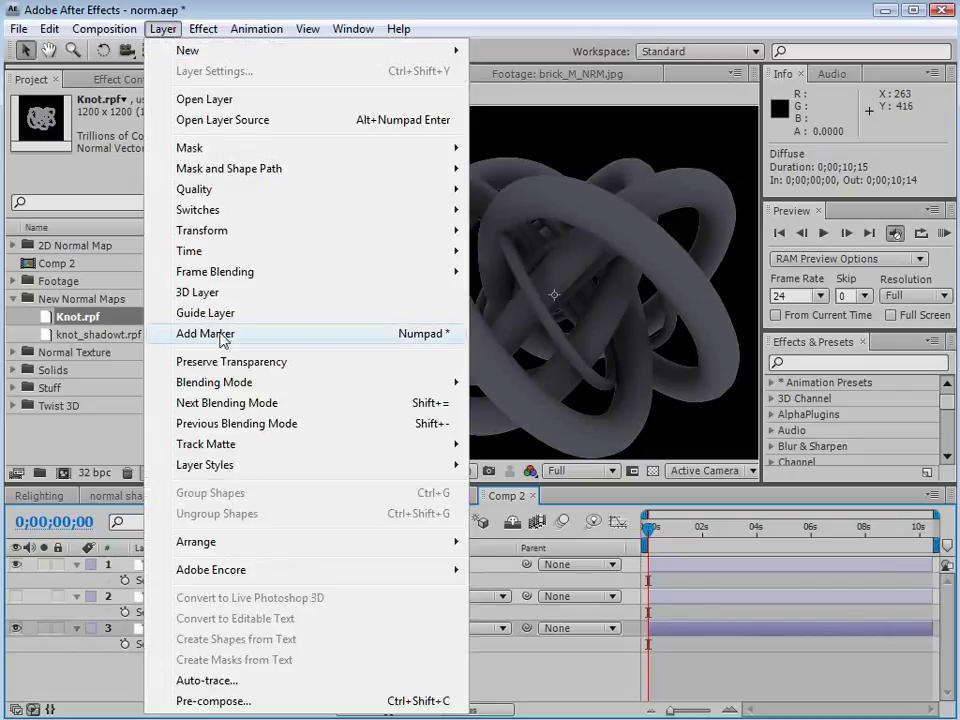
{"action": "left_click", "coordinate": [218, 465]}
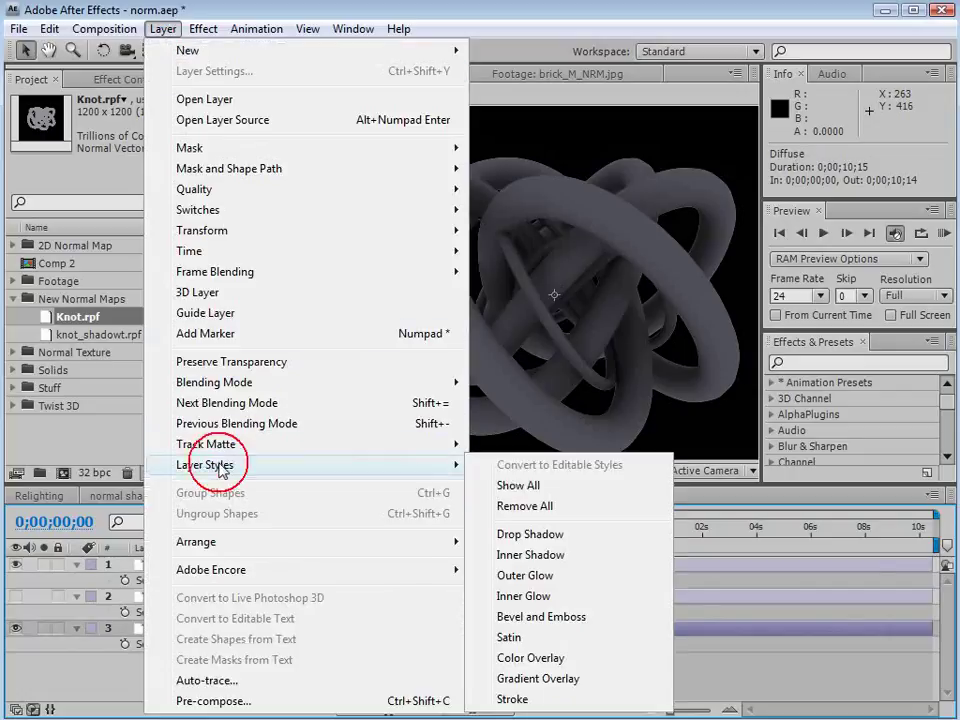
{"action": "left_click", "coordinate": [556, 596]}
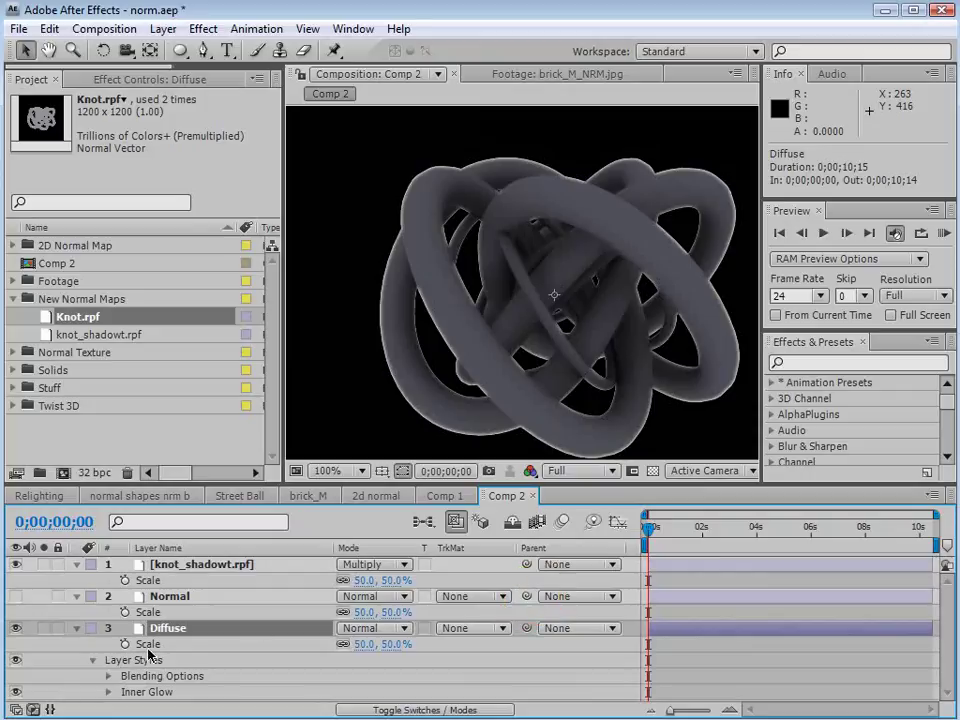
{"action": "left_click", "coordinate": [108, 692]}
{"action": "scroll", "coordinate": [160, 640], "scroll_direction": "down", "scroll_amount": 3}
{"action": "scroll", "coordinate": [165, 620], "scroll_direction": "up", "scroll_amount": 1}
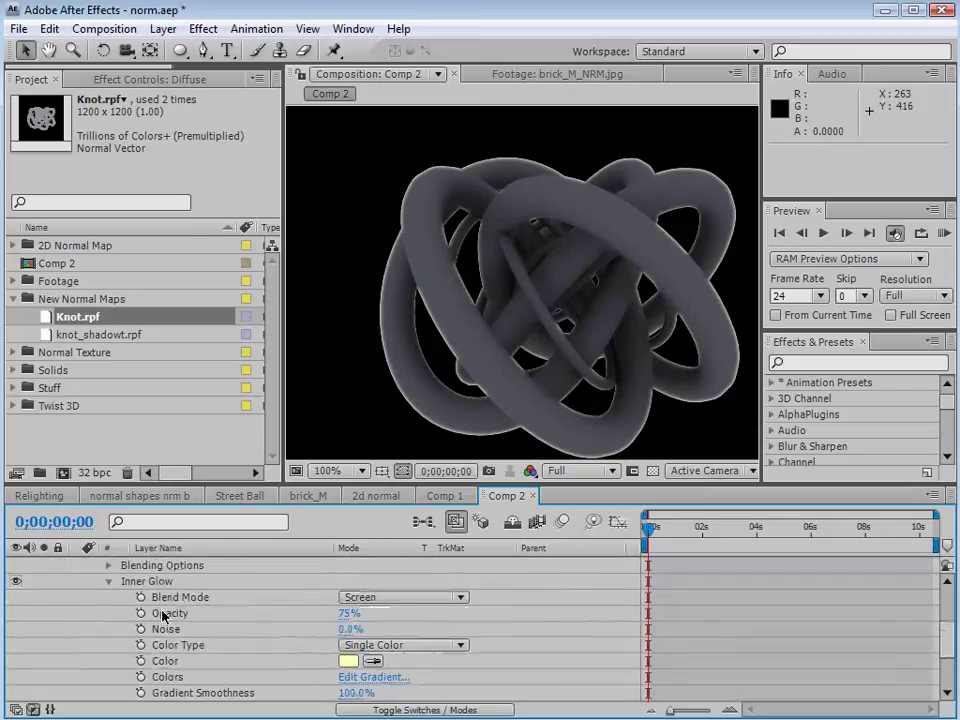
{"action": "left_click", "coordinate": [373, 598]}
{"action": "left_click", "coordinate": [378, 358]}
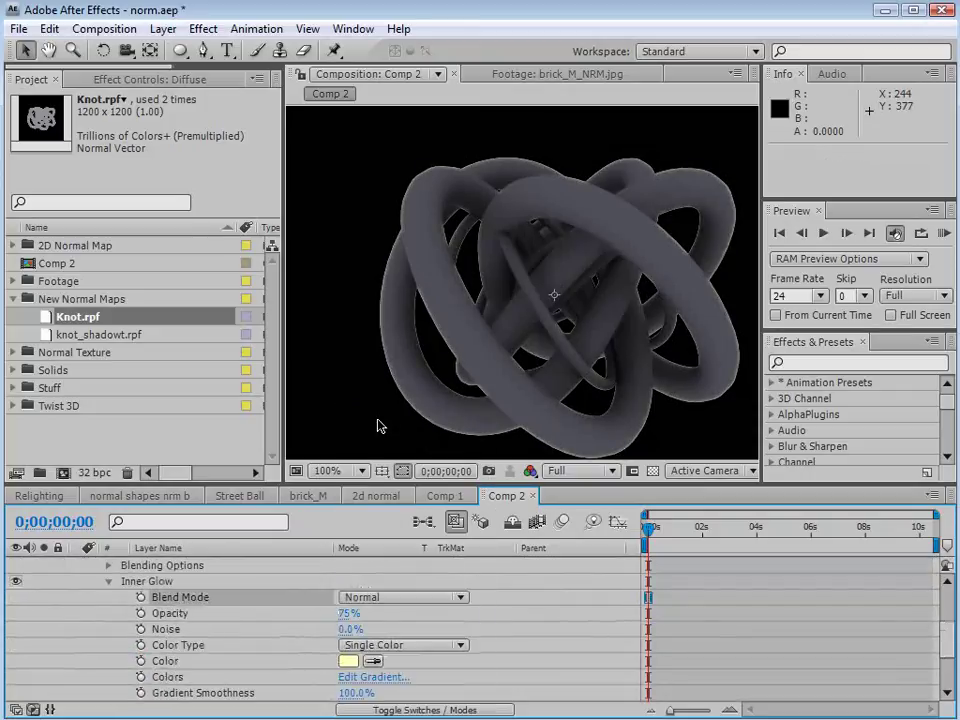
Set the Diffuse layer's Inner Glow color to black (000000) and its size to 0.0
{"action": "left_click", "coordinate": [348, 661]}
{"action": "left_click_drag", "start_coordinate": [313, 640], "coordinate": [301, 652]}
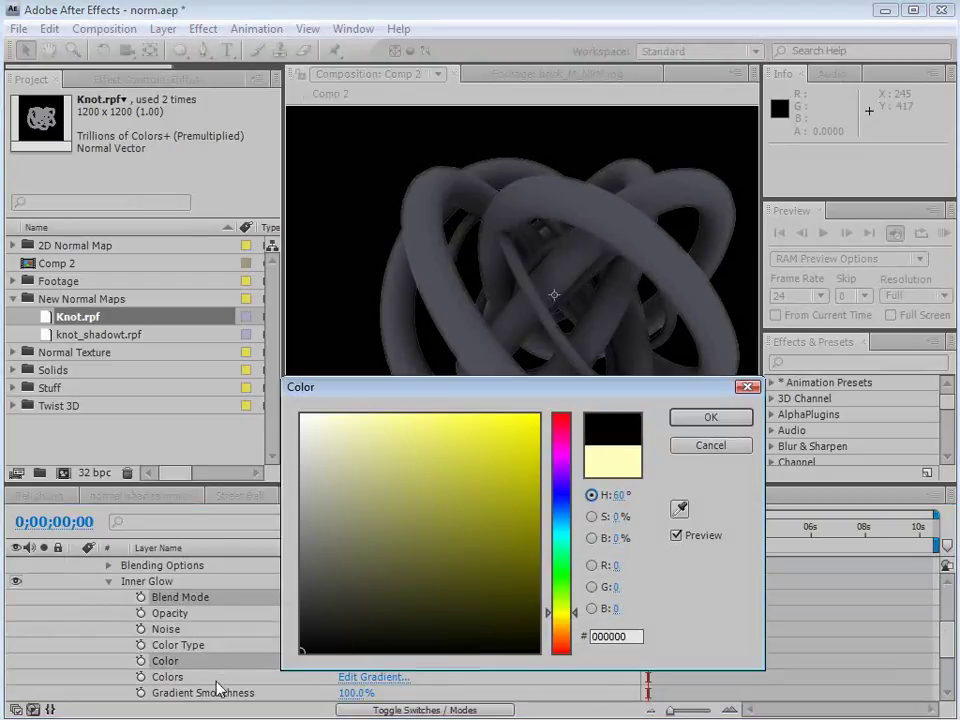
{"action": "left_click", "coordinate": [703, 418]}
{"action": "scroll", "coordinate": [452, 636], "scroll_direction": "down", "scroll_amount": 2}
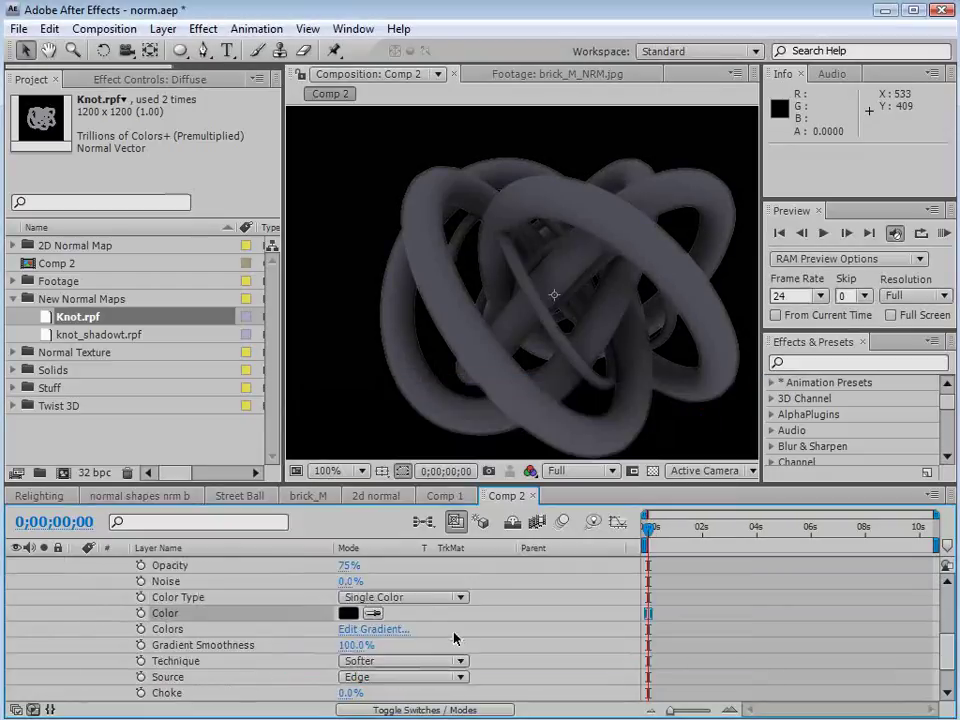
{"action": "left_click_drag", "start_coordinate": [350, 662], "coordinate": [204, 665]}
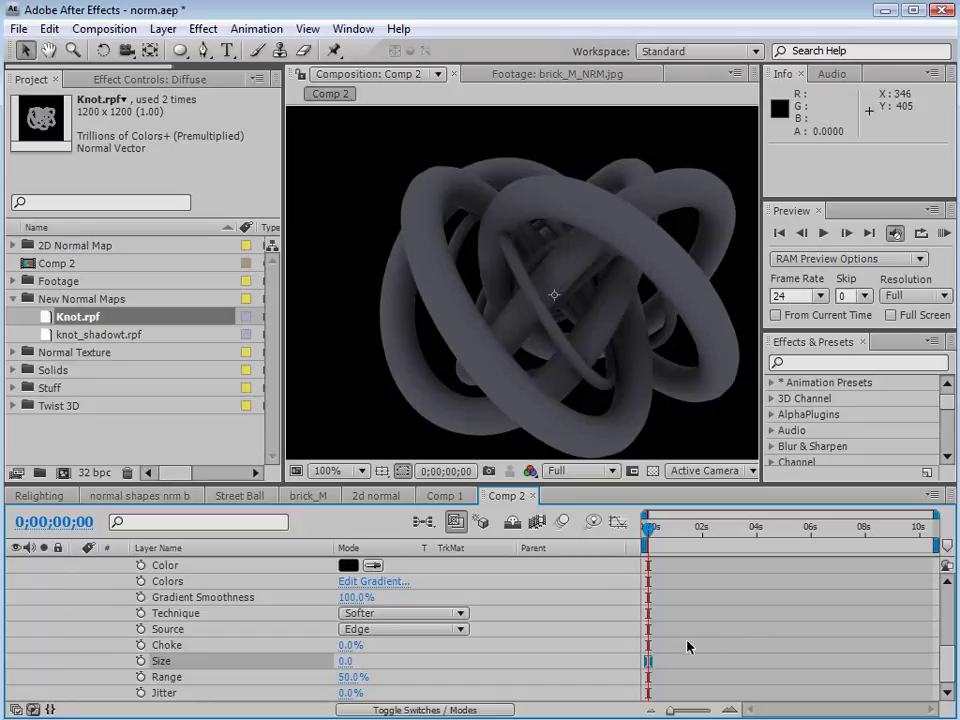
Collapse the expanded properties of the Diffuse, Normal and knot_shadowt.rpf layers
{"action": "scroll", "coordinate": [302, 615], "scroll_direction": "up", "scroll_amount": 4}
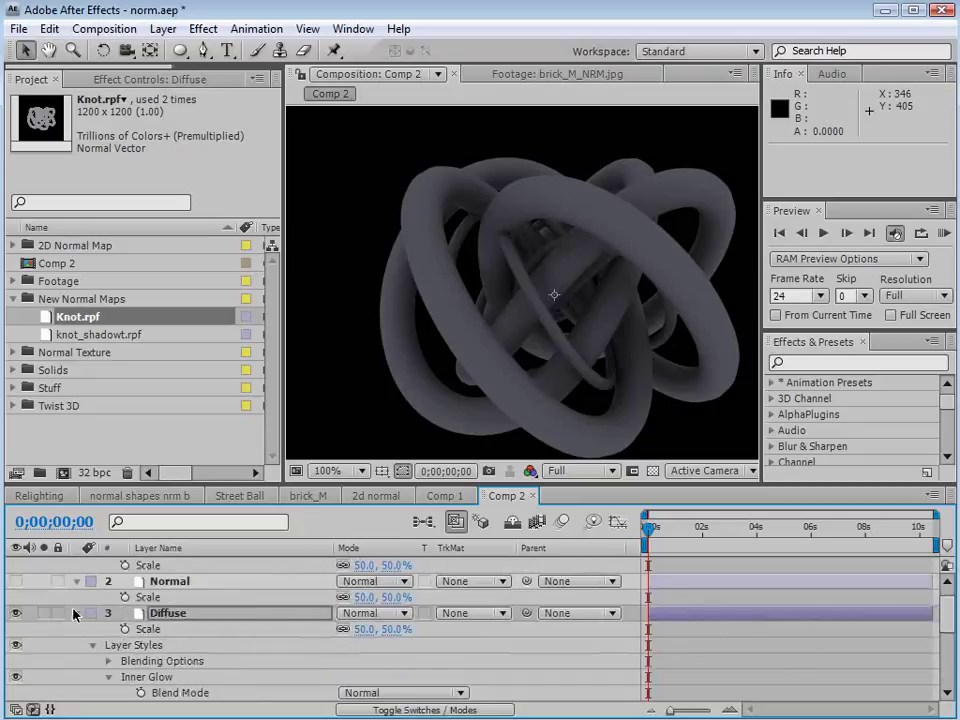
{"action": "left_click", "coordinate": [77, 613]}
{"action": "left_click", "coordinate": [76, 597]}
{"action": "left_click", "coordinate": [75, 565]}
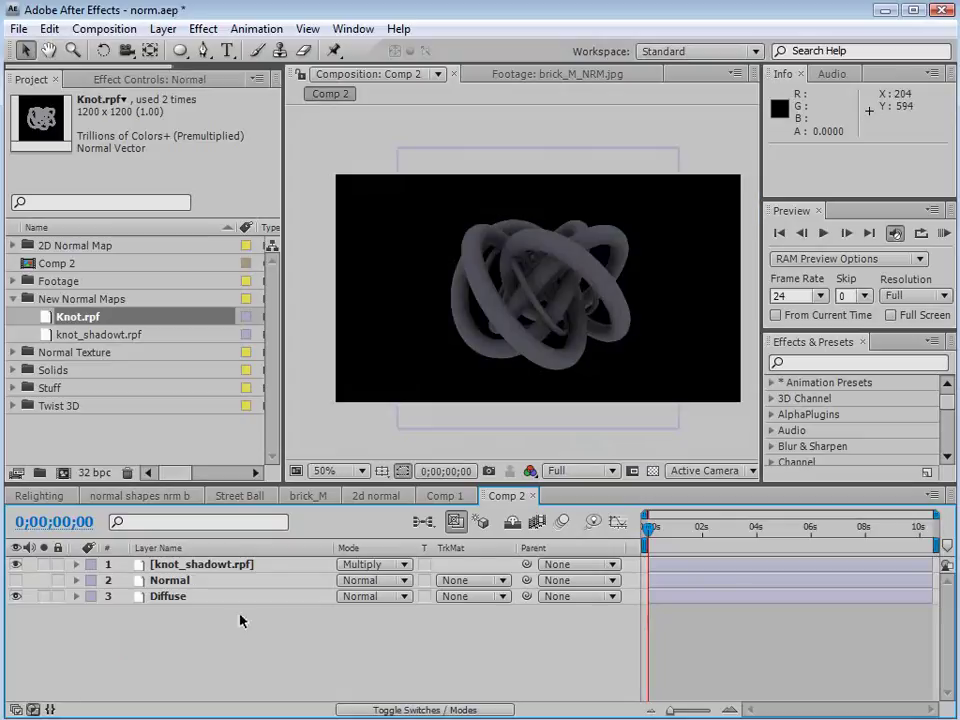
Add a blue point light named Light 1 at 100% intensity, without cast shadows
{"action": "left_click", "coordinate": [163, 28]}
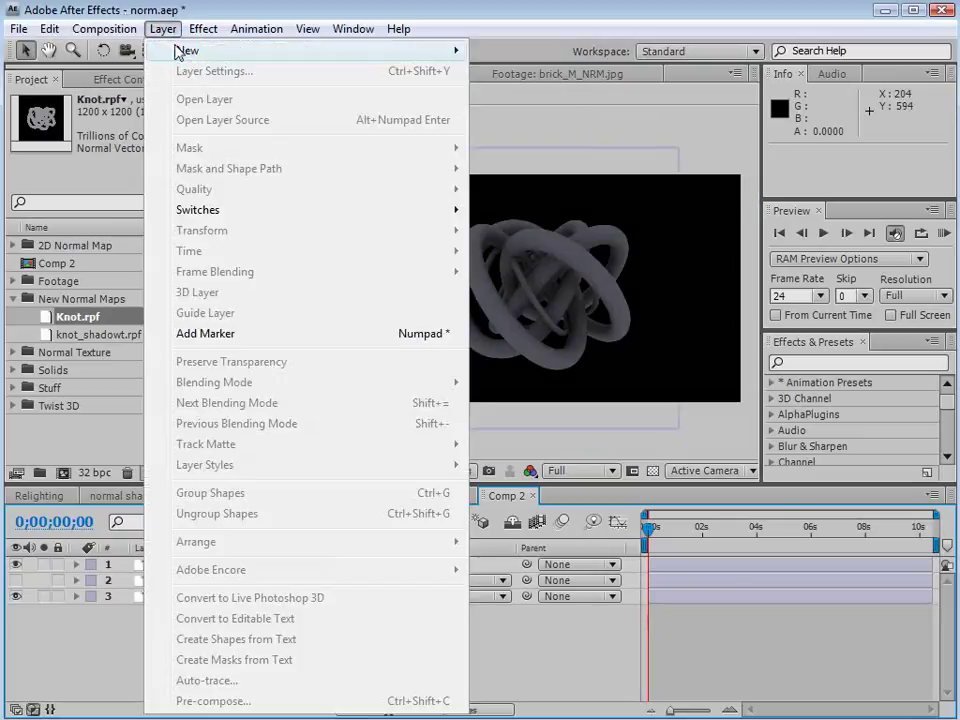
{"action": "mouse_move", "coordinate": [122, 50]}
{"action": "left_click", "coordinate": [516, 90]}
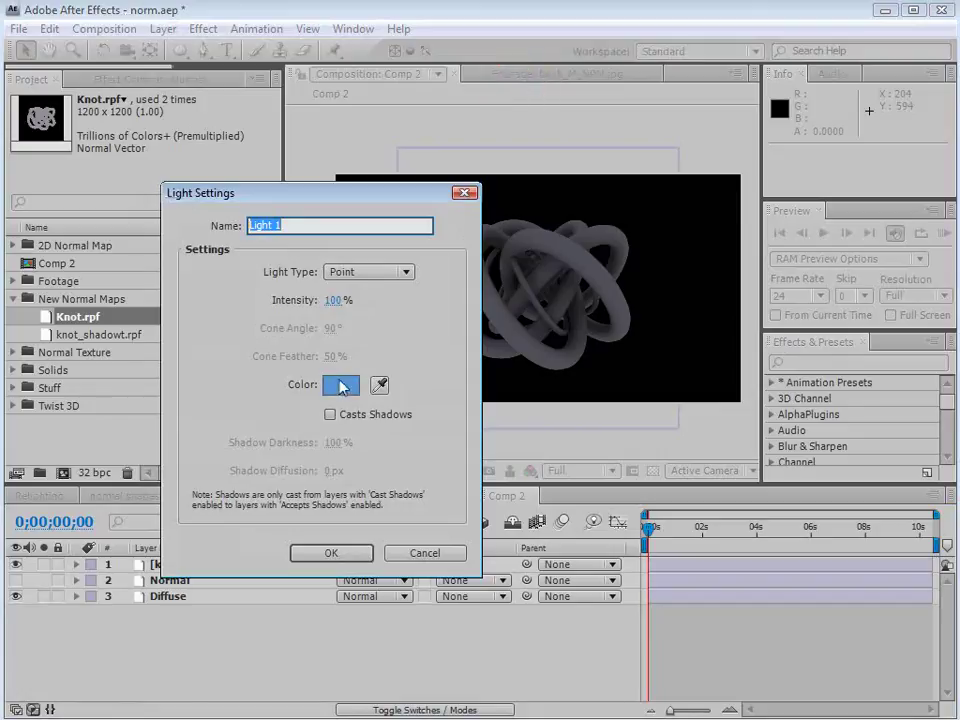
{"action": "left_click", "coordinate": [318, 556]}
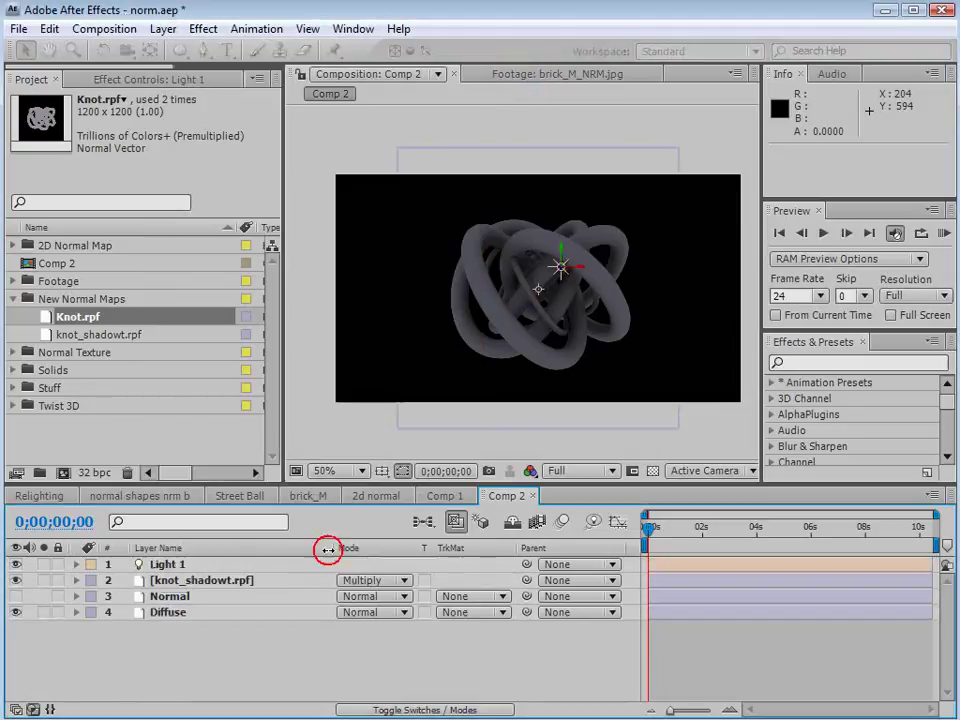
Make the Normal layer visible and set its blending mode to Overlay
{"action": "left_click", "coordinate": [180, 599]}
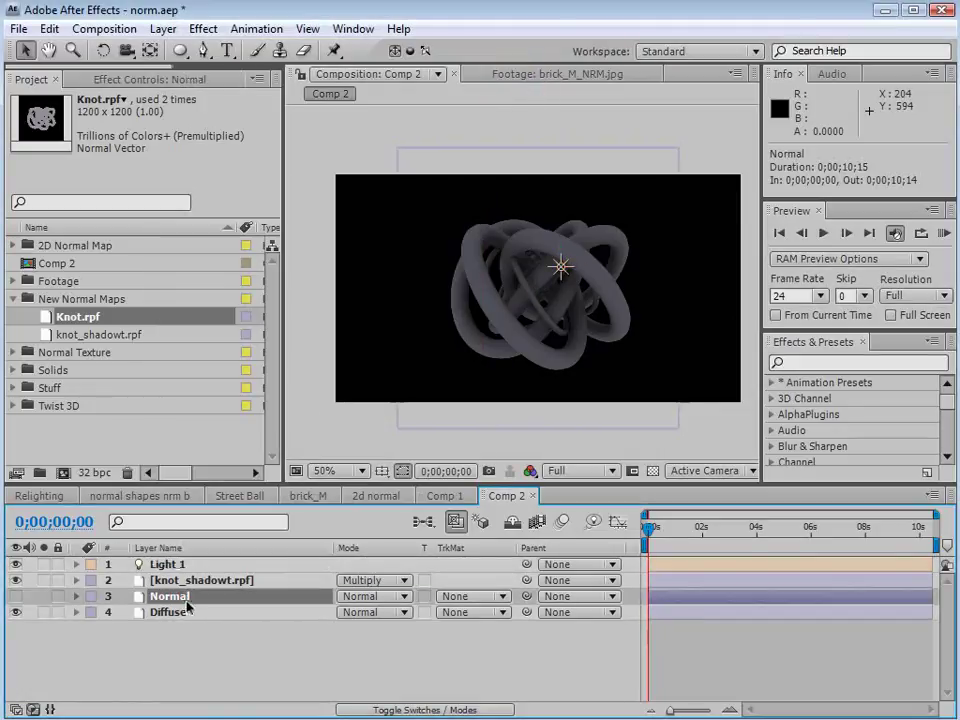
{"action": "left_click", "coordinate": [16, 596]}
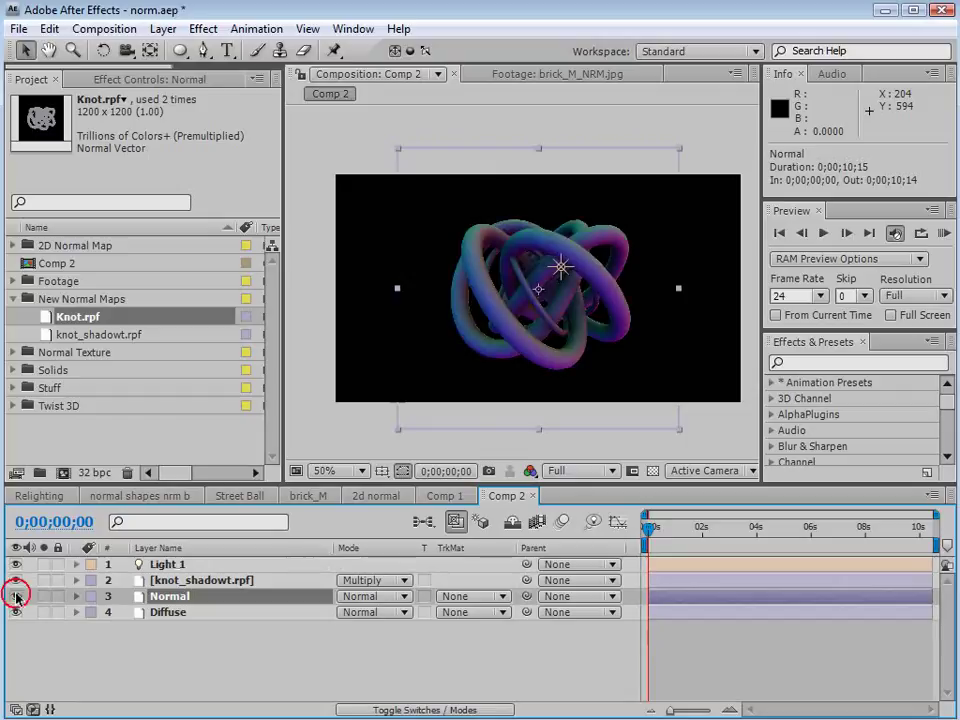
{"action": "left_click", "coordinate": [349, 597]}
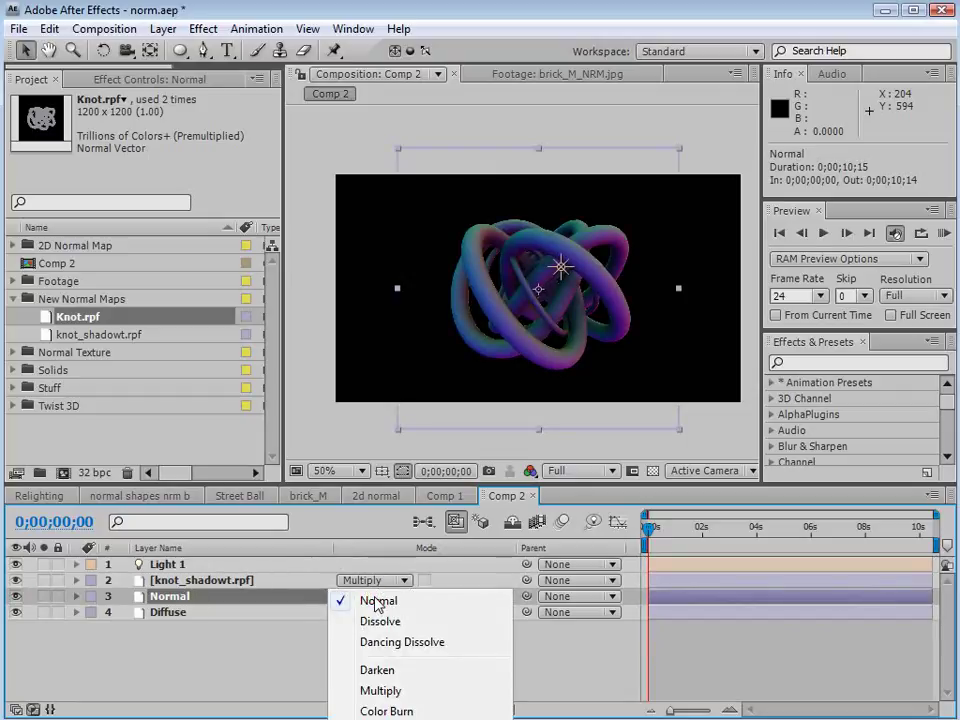
{"action": "left_click", "coordinate": [344, 650]}
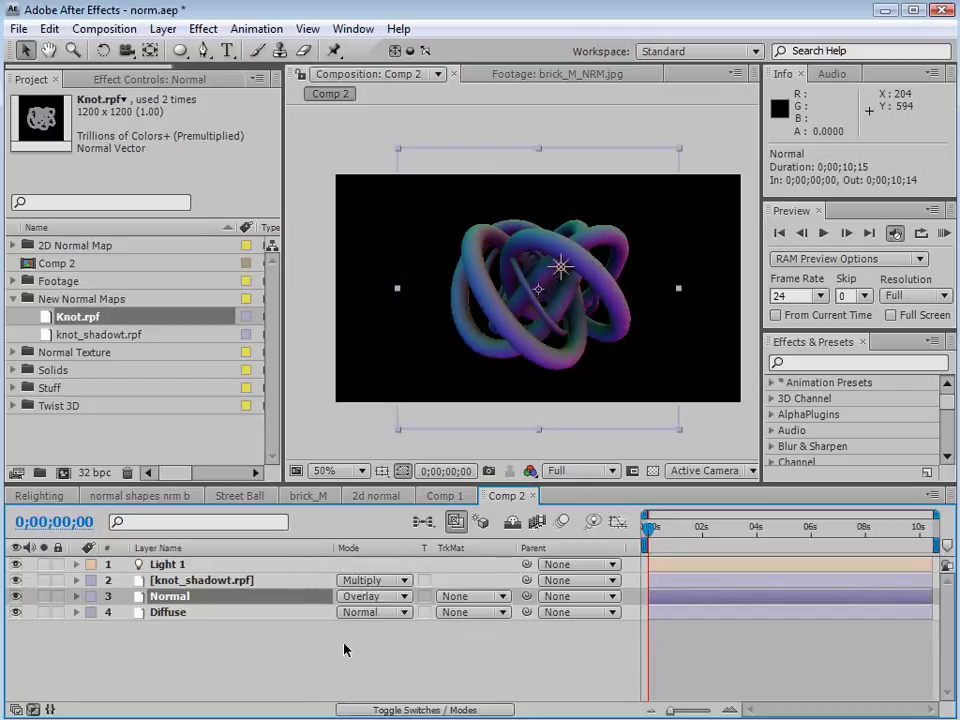
Toggle the Normal layer's visibility and solo it to examine its surface-normals pass against the composite
{"action": "left_click", "coordinate": [369, 598]}
{"action": "left_click", "coordinate": [388, 597]}
{"action": "left_click", "coordinate": [181, 598]}
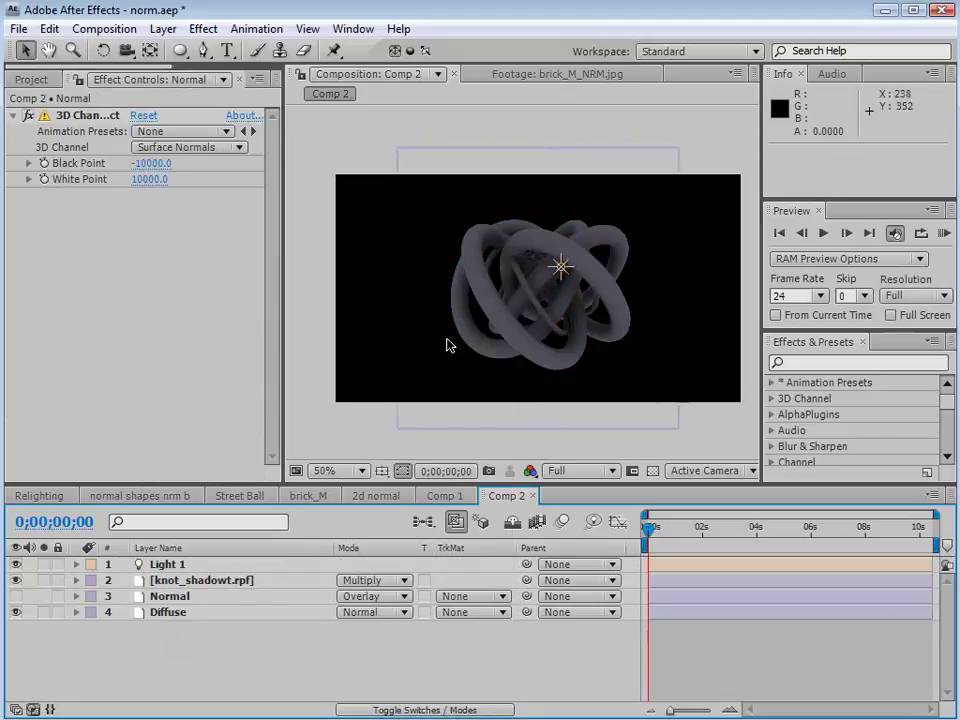
{"action": "left_click", "coordinate": [152, 596]}
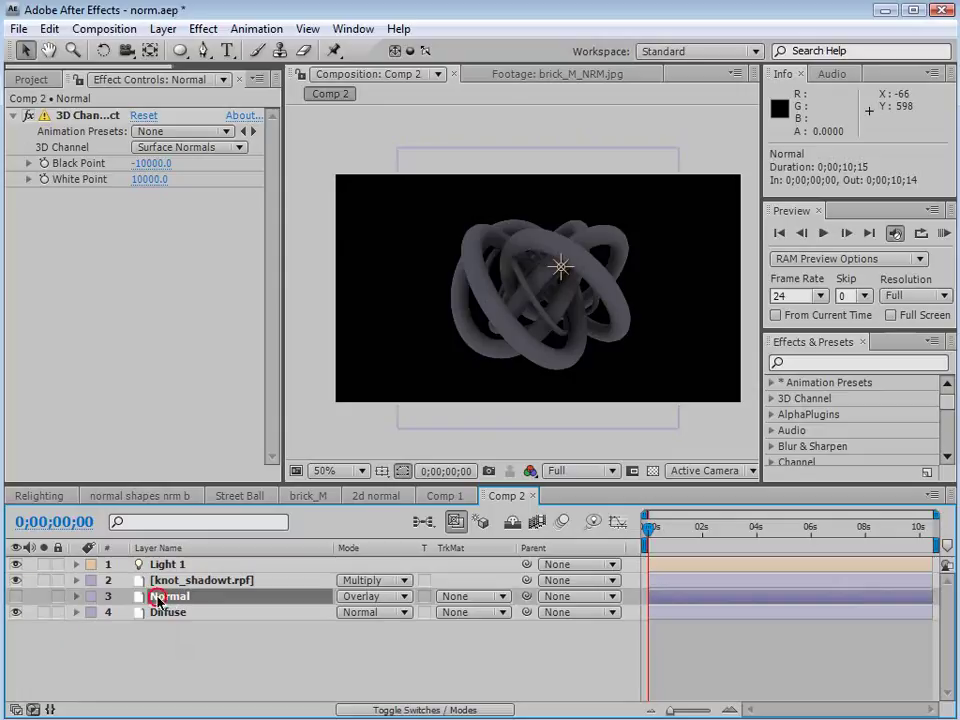
{"action": "left_click", "coordinate": [16, 596]}
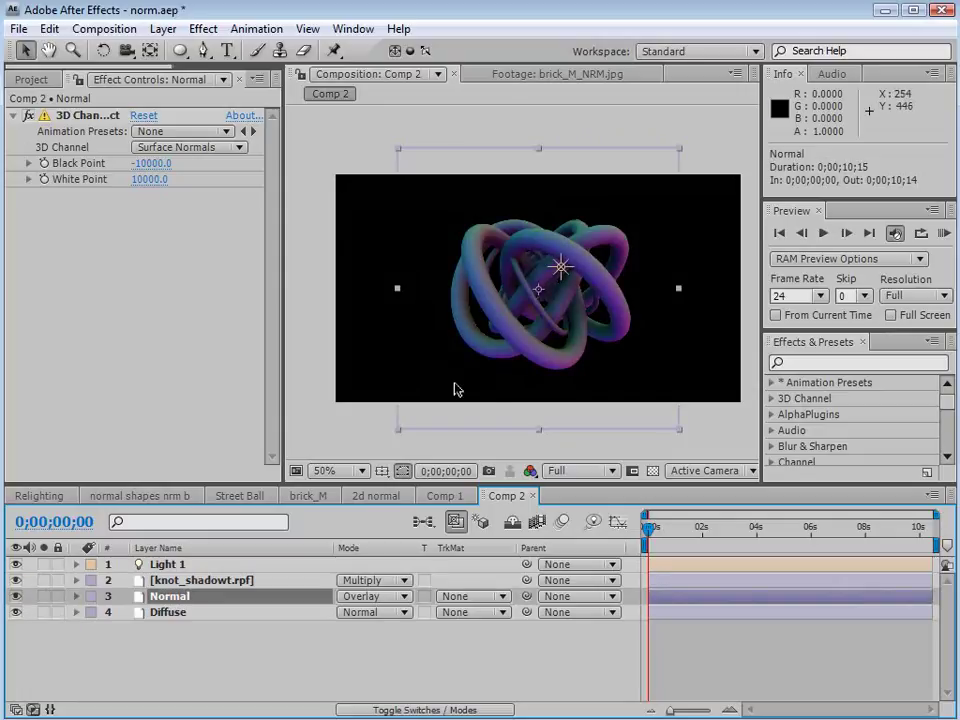
{"action": "left_click", "coordinate": [43, 596]}
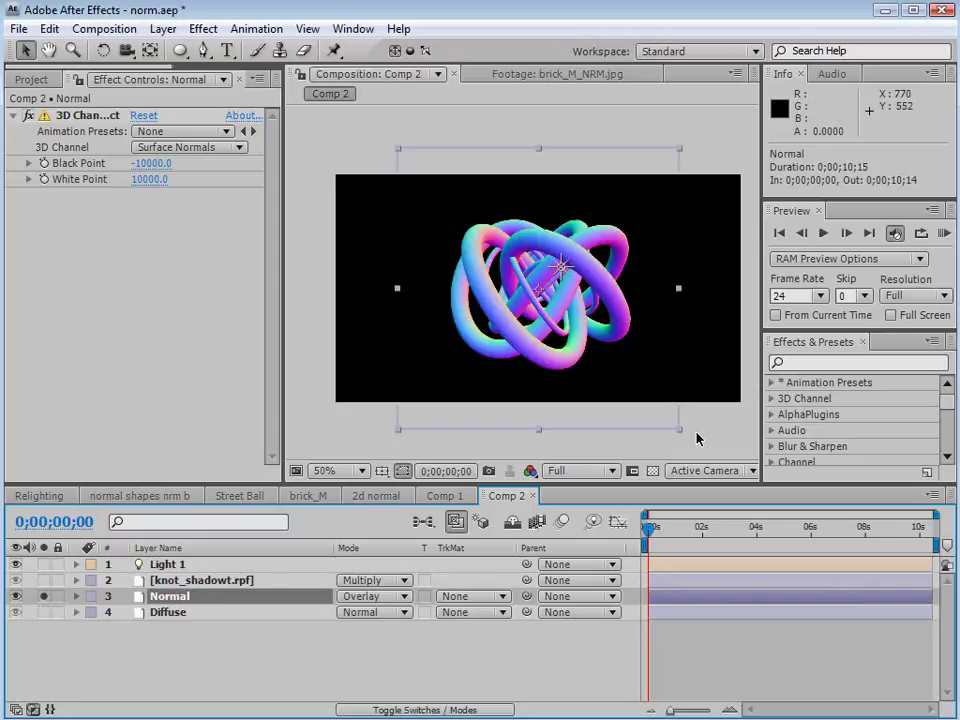
Pre-compose the Normal layer as Normal Comp 1, moving all attributes into the new composition
{"action": "left_click", "coordinate": [163, 28]}
{"action": "left_click", "coordinate": [214, 701]}
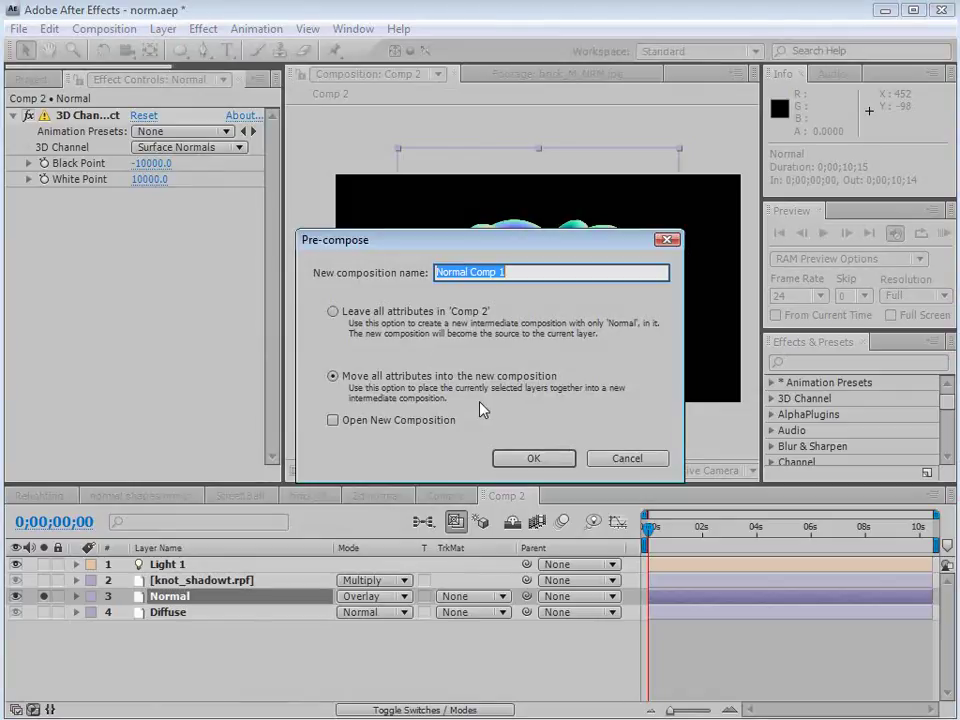
{"action": "left_click", "coordinate": [533, 458]}
{"action": "key", "text": "period"}
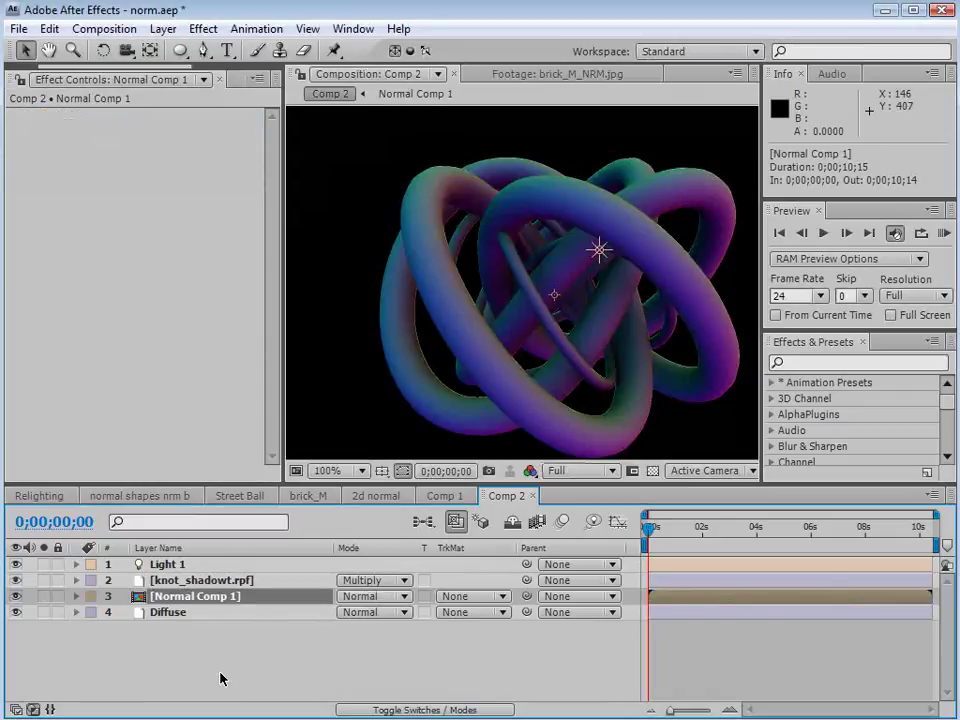
Pre-compose the Diffuse layer as Diffuse Comp 1
{"action": "left_click", "coordinate": [161, 614]}
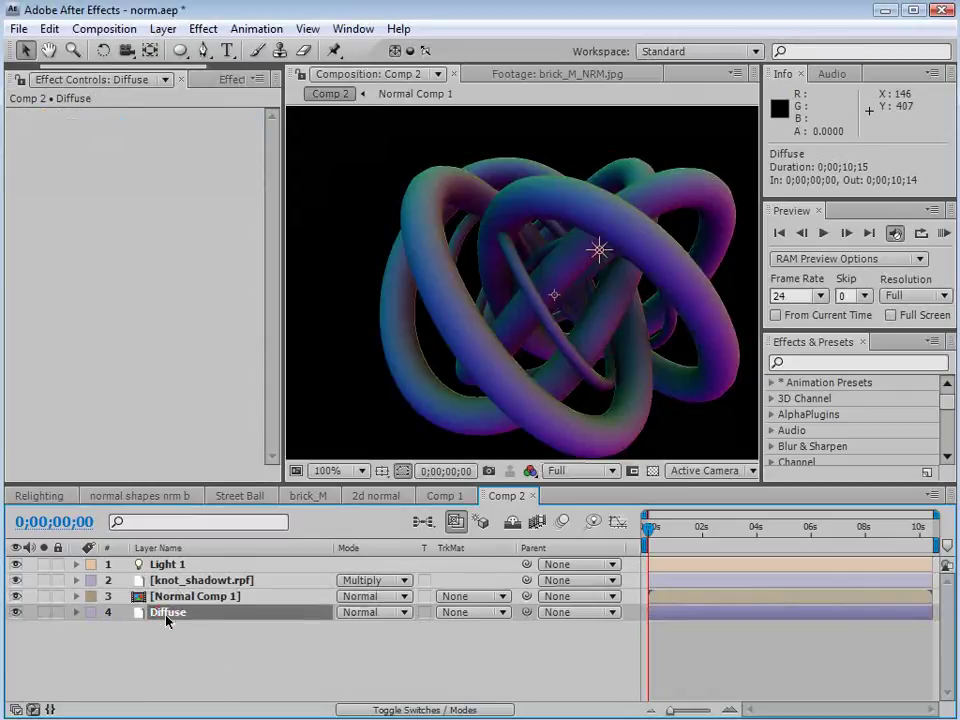
{"action": "left_click", "coordinate": [161, 28]}
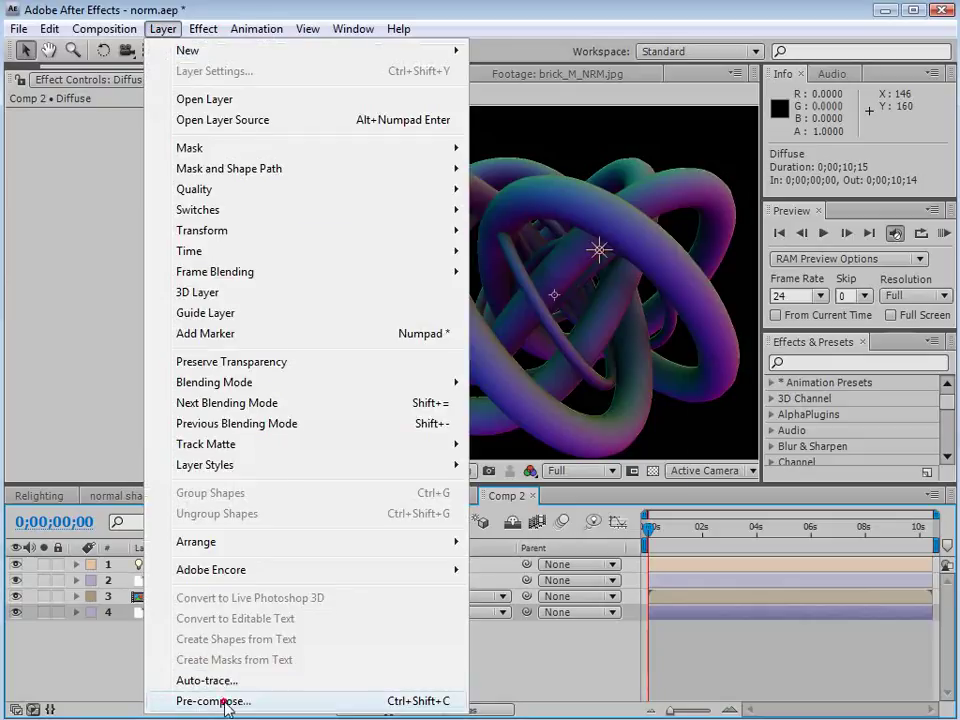
{"action": "left_click", "coordinate": [195, 701]}
{"action": "left_click", "coordinate": [553, 520]}
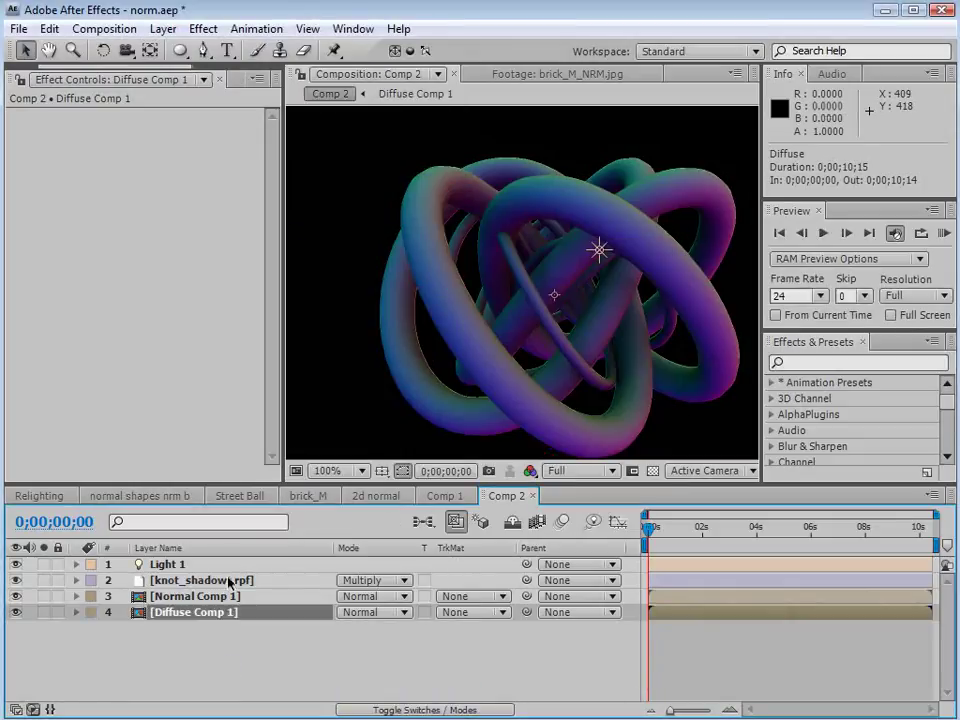
Pre-compose the knot_shadowt.rpf layer as knot_shadowt.rpf Comp 1, moving all attributes into the new composition
{"action": "left_click", "coordinate": [195, 580]}
{"action": "left_click", "coordinate": [163, 28]}
{"action": "left_click", "coordinate": [207, 701]}
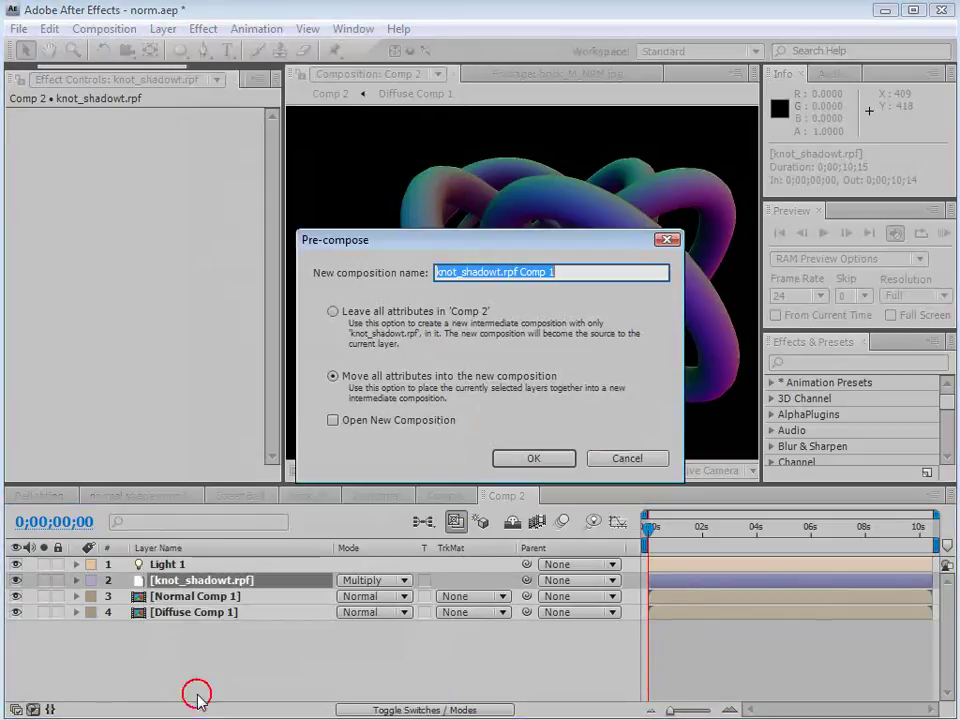
{"action": "left_click", "coordinate": [518, 458]}
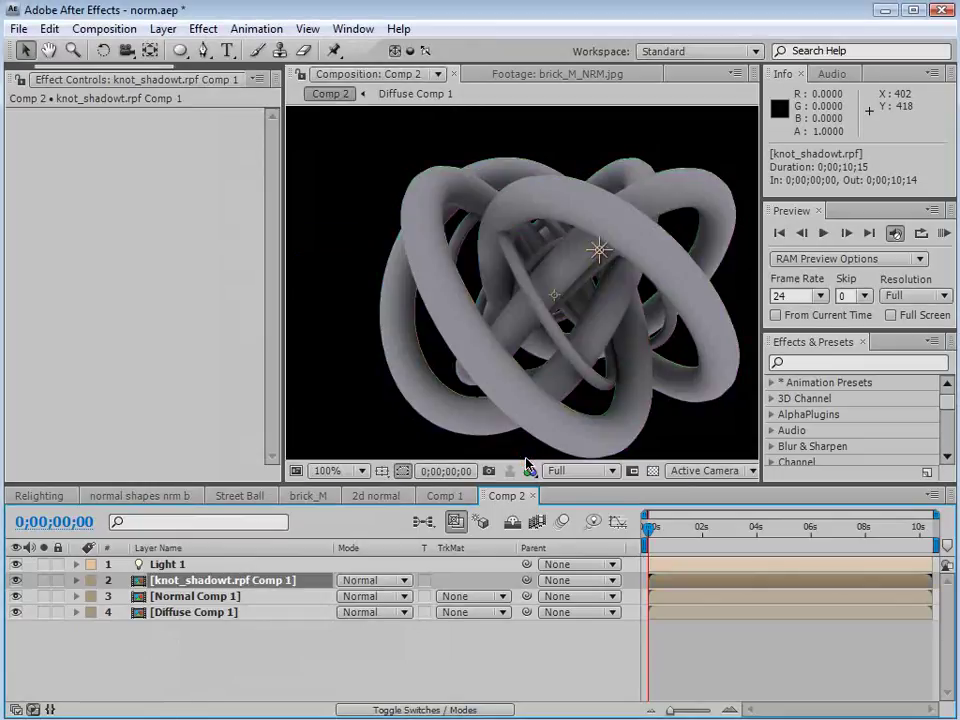
Set the blending mode of knot_shadowt.rpf Comp 1 to Multiply and that of Normal Comp 1 to Overlay
{"action": "left_click", "coordinate": [366, 580]}
{"action": "left_click", "coordinate": [380, 680]}
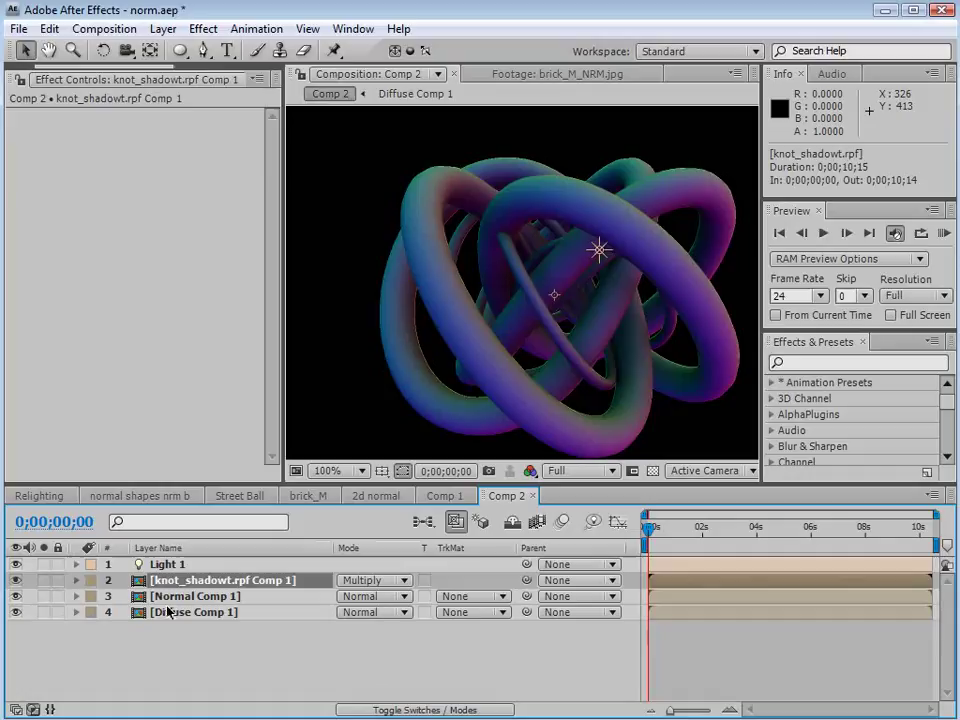
{"action": "left_click", "coordinate": [195, 596]}
{"action": "left_click", "coordinate": [218, 648]}
{"action": "left_click", "coordinate": [238, 598]}
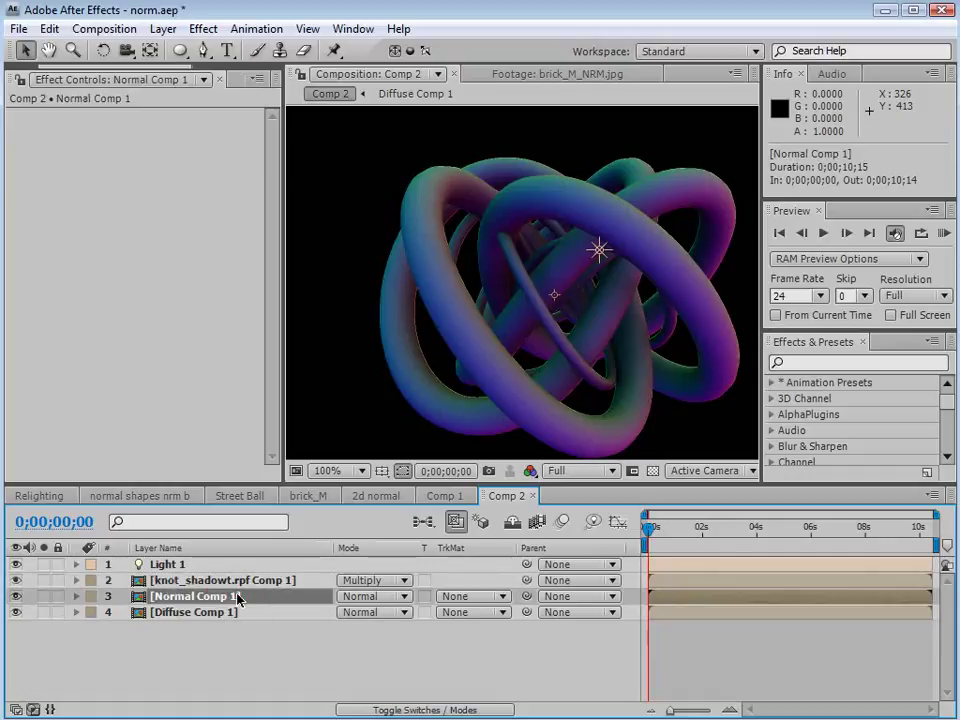
{"action": "left_click", "coordinate": [382, 600]}
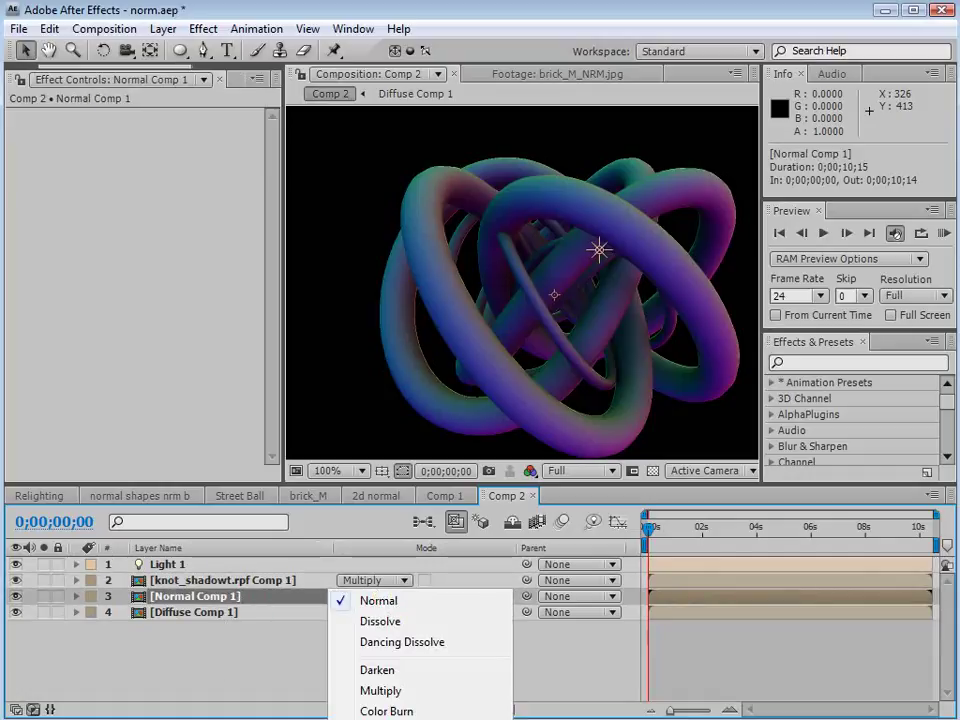
{"action": "left_click", "coordinate": [388, 719]}
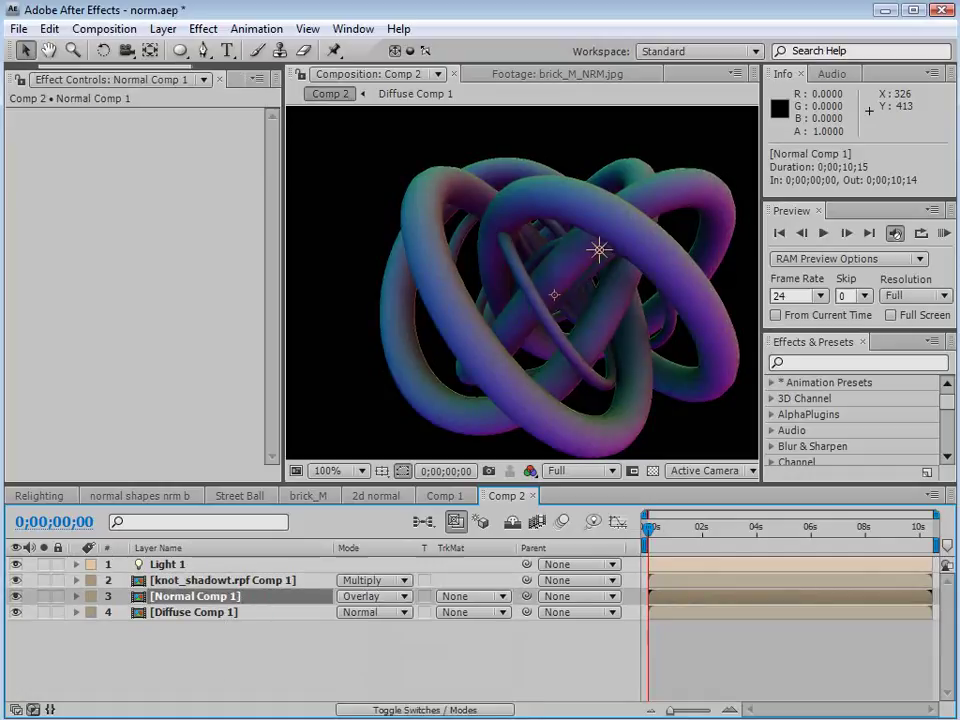
Apply the minning.de Normality effect to the Normal Comp 1 layer
{"action": "left_click", "coordinate": [203, 28]}
{"action": "left_click", "coordinate": [446, 450]}
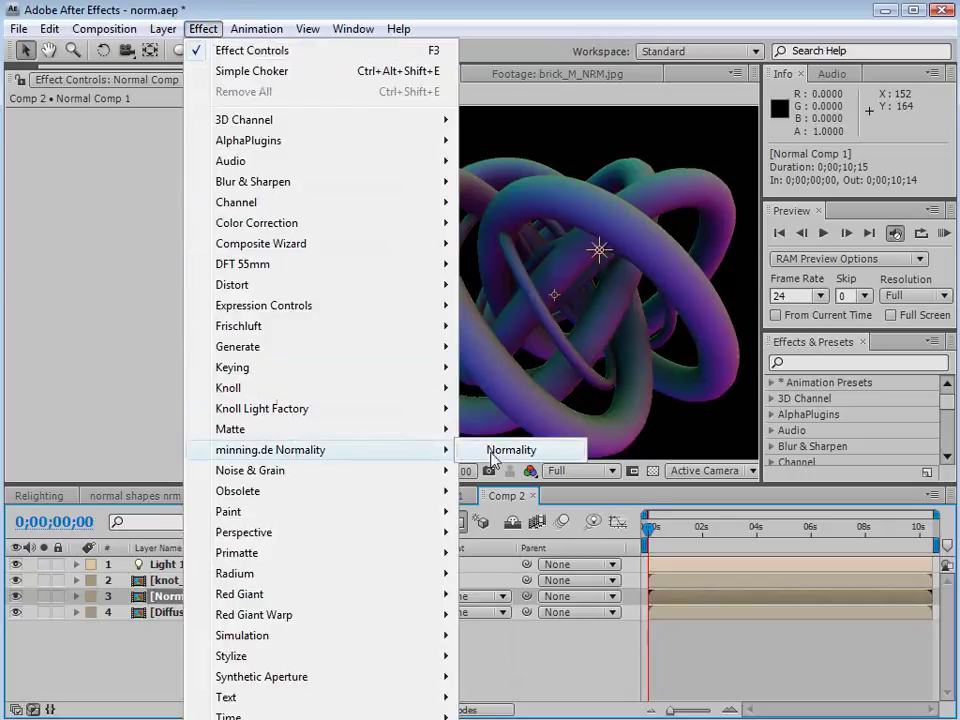
{"action": "left_click", "coordinate": [502, 451]}
Move Light 1 to the upper left of the knot, at about 288, 164, -300, and reveal its light options
{"action": "left_click_drag", "start_coordinate": [600, 250], "coordinate": [300, 132]}
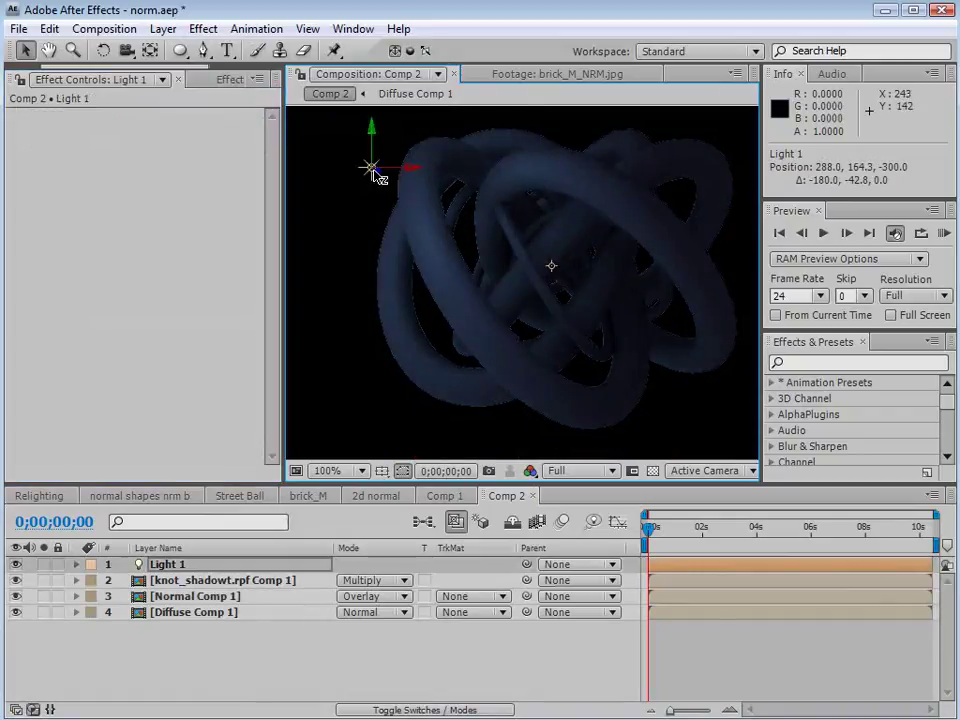
{"action": "left_click", "coordinate": [174, 567]}
{"action": "key", "text": "a"}
{"action": "key", "text": "a"}
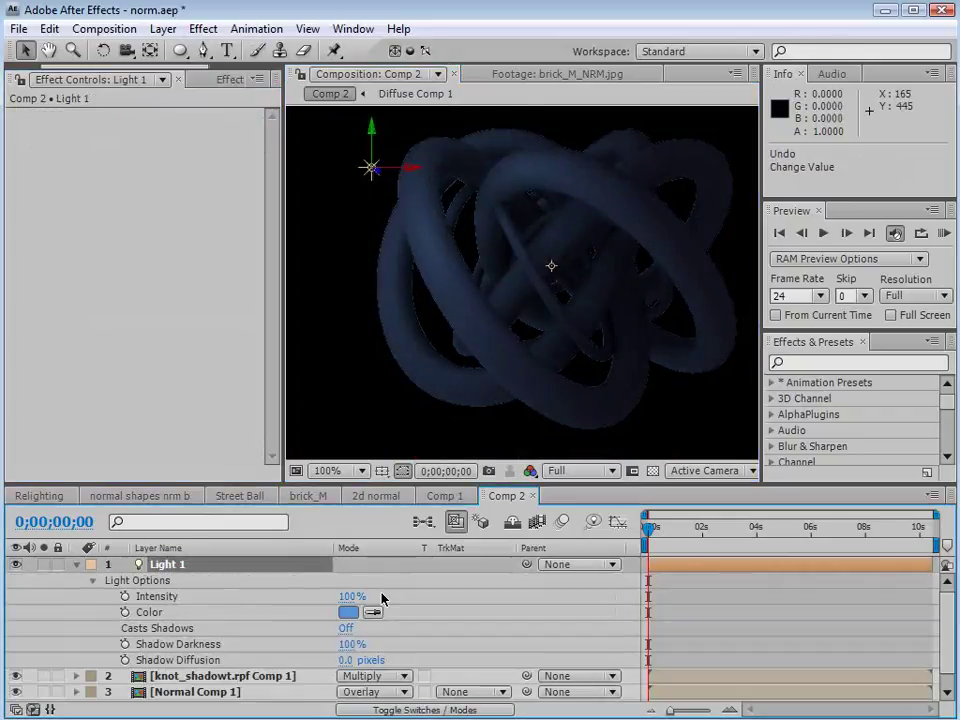
Raise the intensity of Light 1 so the knot is lit more brightly
{"action": "left_click", "coordinate": [350, 596]}
{"action": "left_click_drag", "start_coordinate": [377, 592], "coordinate": [440, 596]}
Set Diffuse Comp 1 as the alpha map in Normality on Normal Comp 1, and show the composition over the transparency grid
{"action": "left_click", "coordinate": [551, 377]}
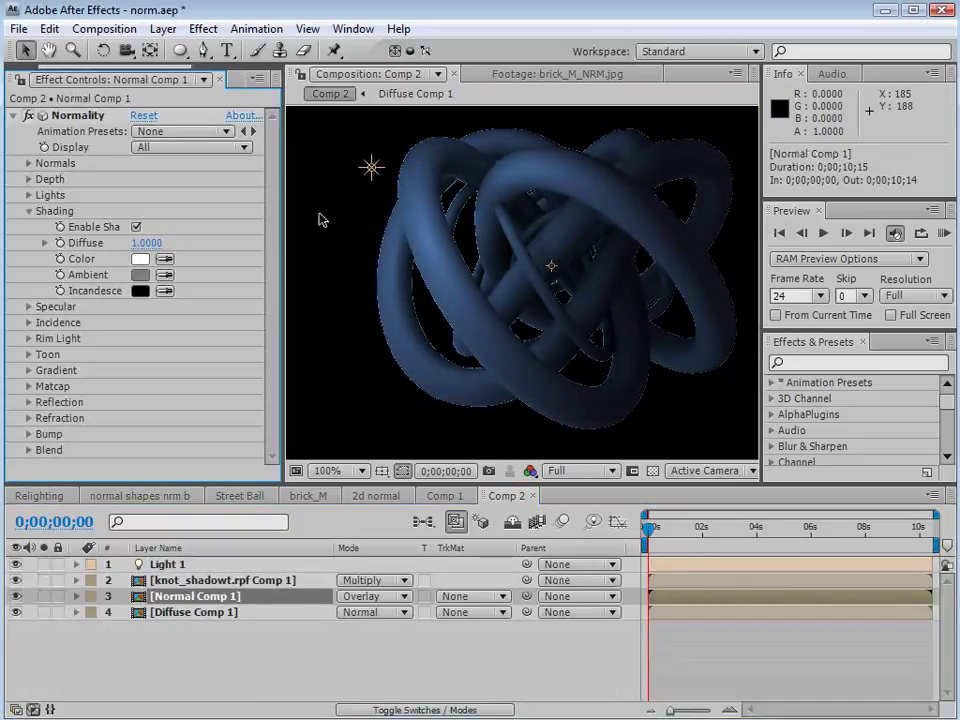
{"action": "left_click", "coordinate": [29, 164]}
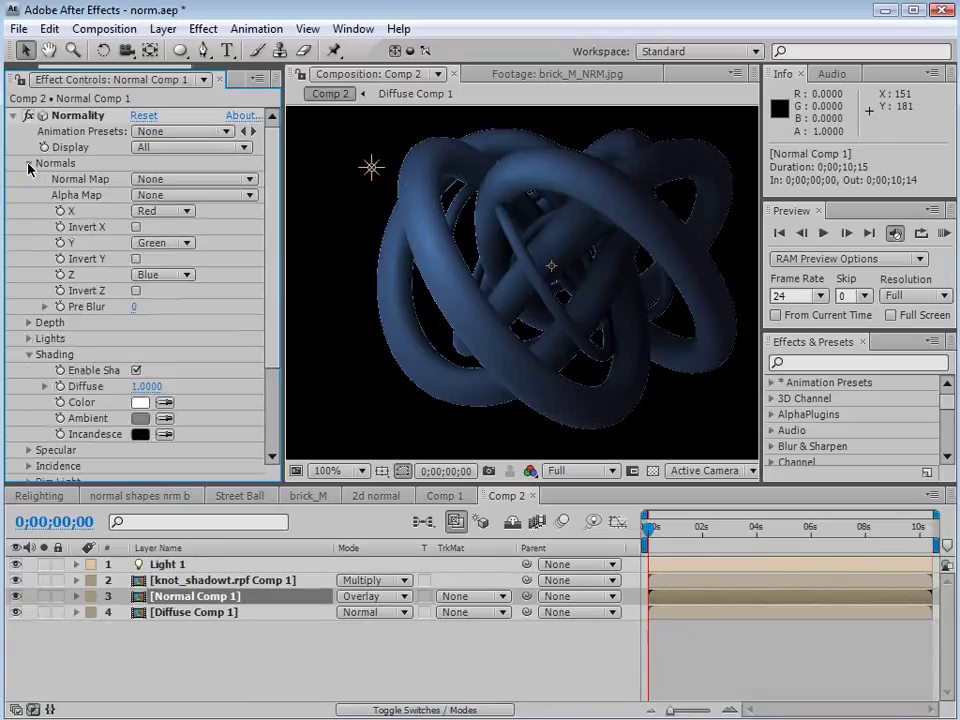
{"action": "left_click", "coordinate": [173, 196]}
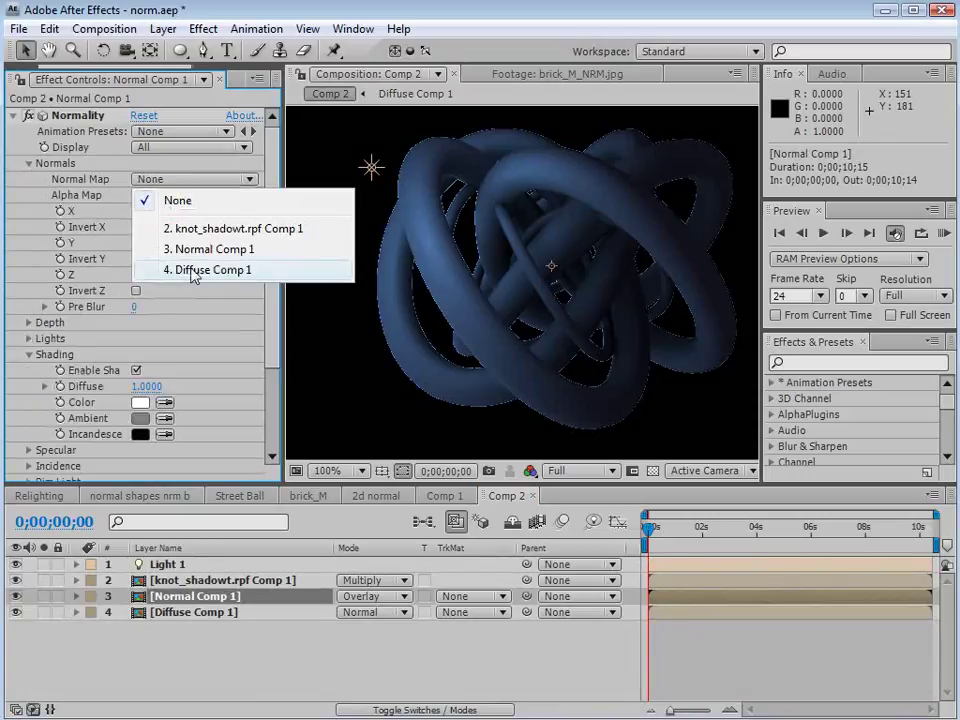
{"action": "left_click", "coordinate": [237, 270]}
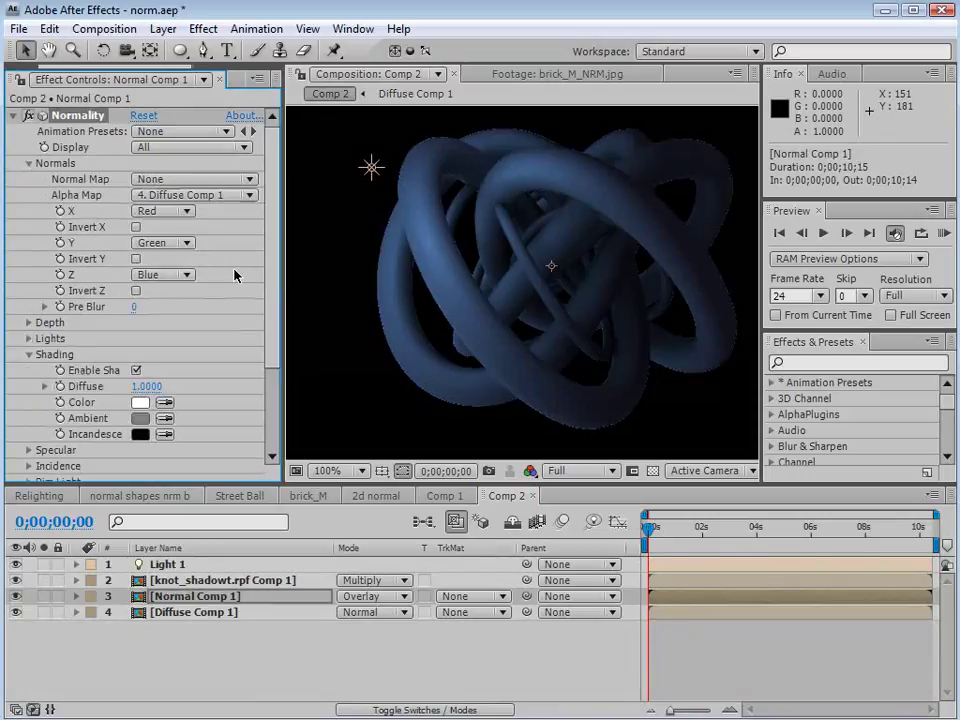
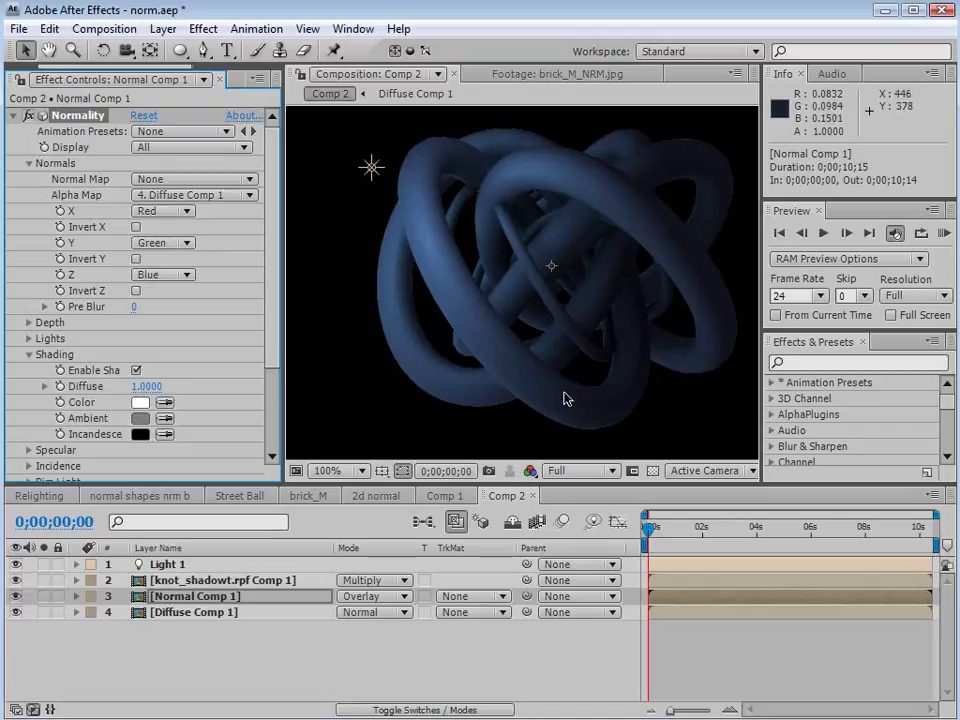
{"action": "left_click", "coordinate": [652, 470]}
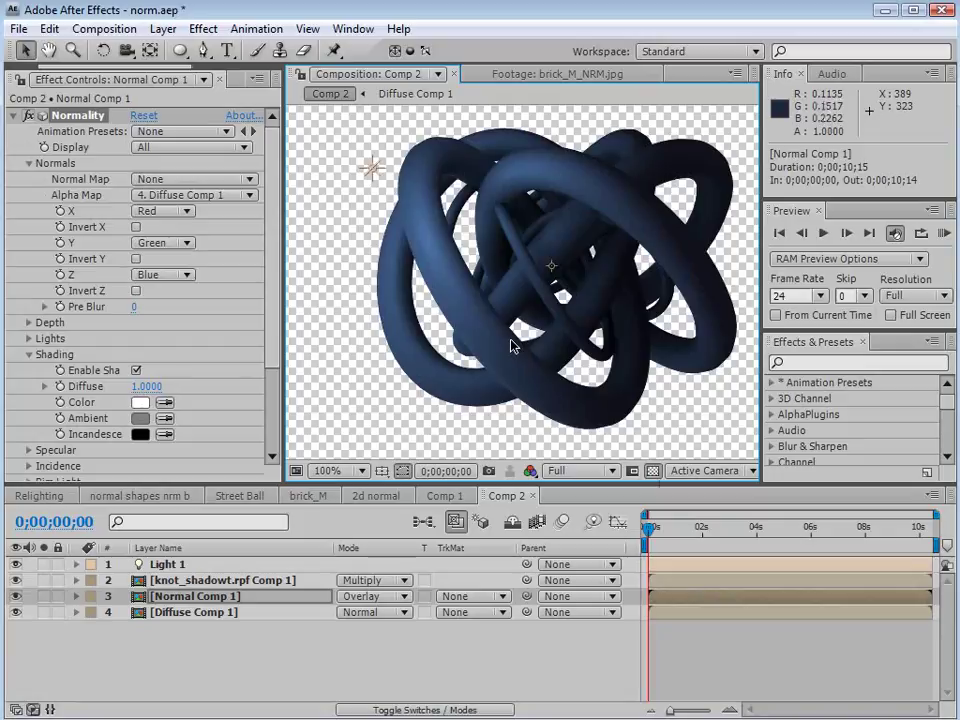
Turn off the transparency grid in the Comp 2 view
{"action": "left_click", "coordinate": [652, 470]}
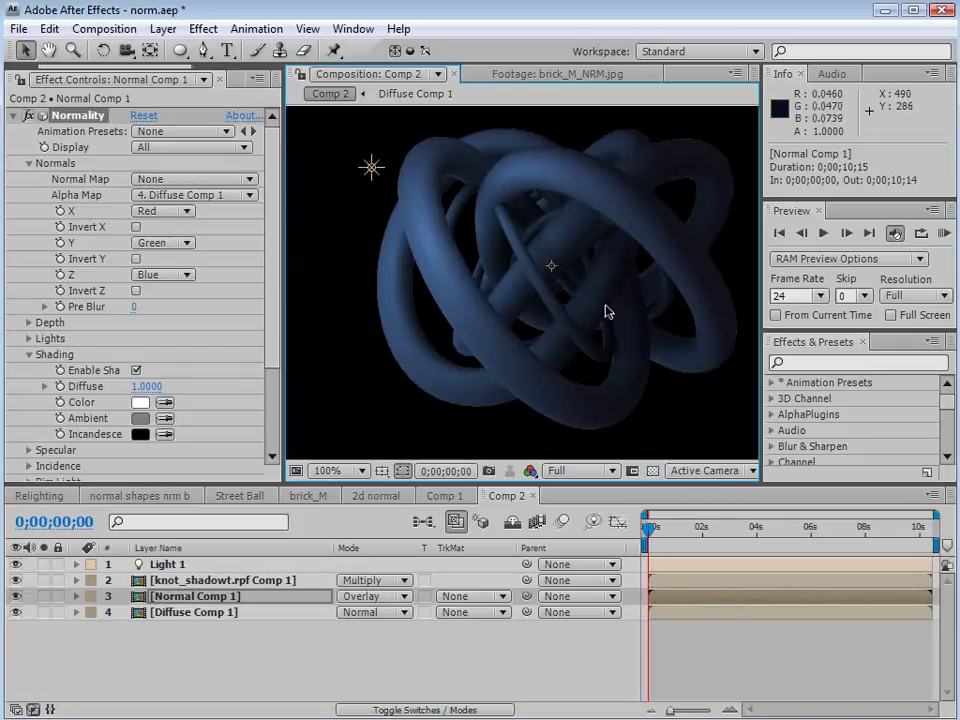
{"action": "left_click", "coordinate": [177, 597]}
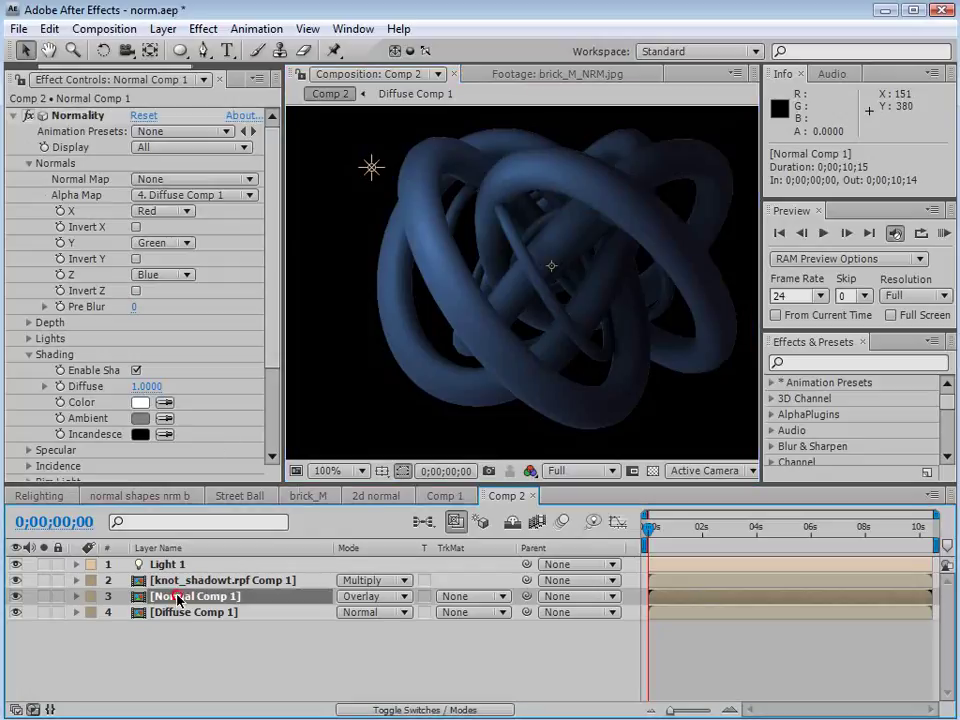
{"action": "left_click", "coordinate": [204, 28]}
{"action": "mouse_move", "coordinate": [262, 432]}
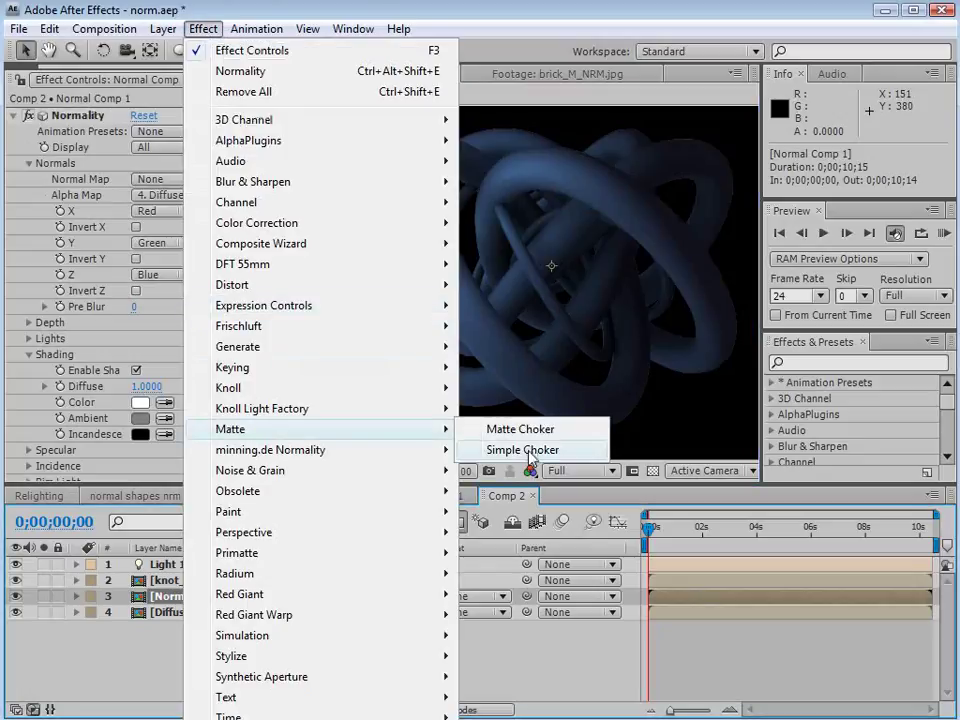
{"action": "left_click", "coordinate": [511, 452]}
{"action": "left_click", "coordinate": [142, 472]}
{"action": "key", "text": "Return"}
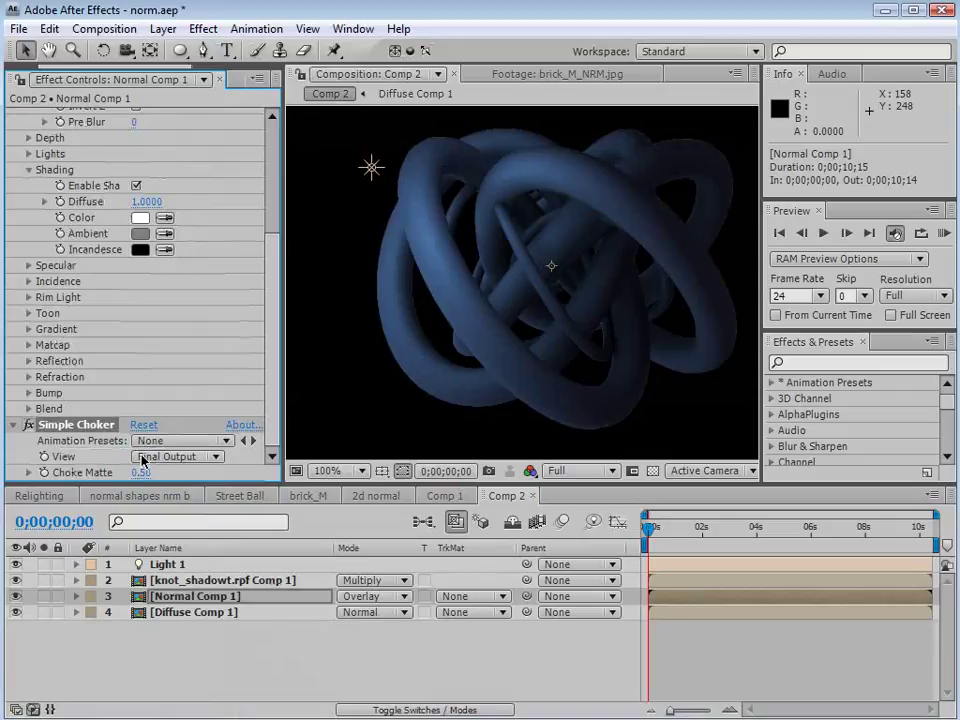
{"action": "key", "text": "Delete"}
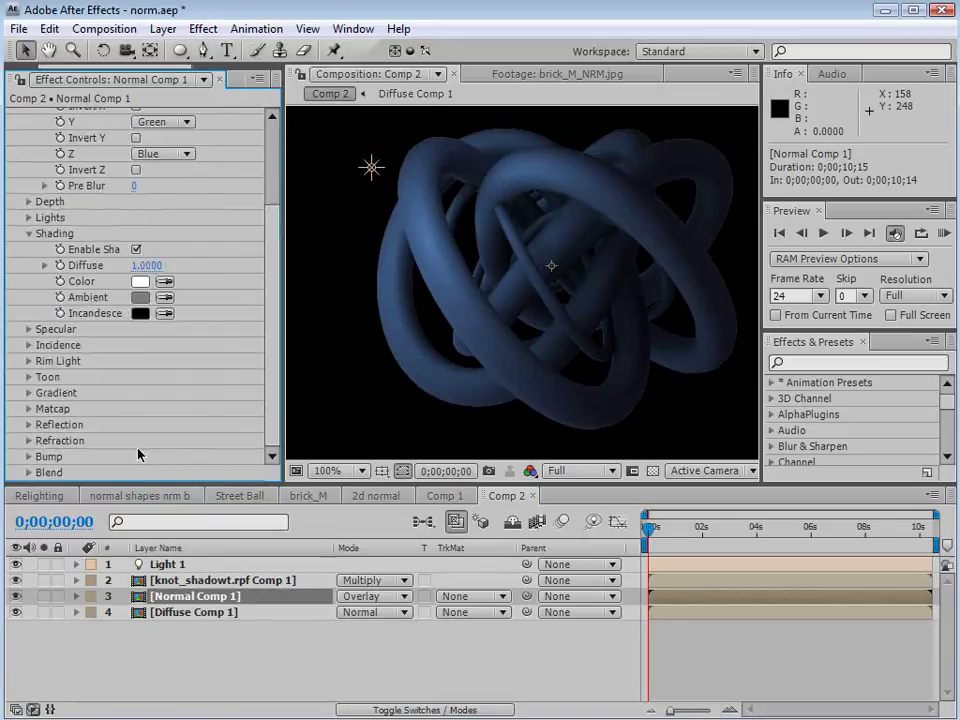
Create a new deep red solid layer at the composition size, 864 x 486 px
{"action": "key", "text": "comma"}
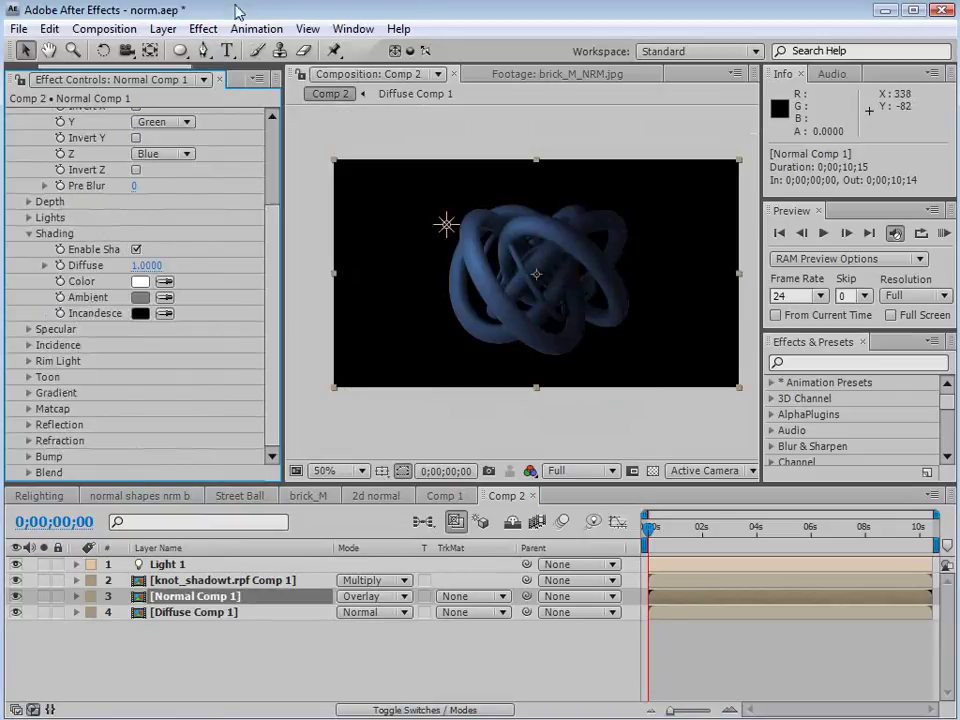
{"action": "left_click", "coordinate": [162, 28]}
{"action": "mouse_move", "coordinate": [300, 50]}
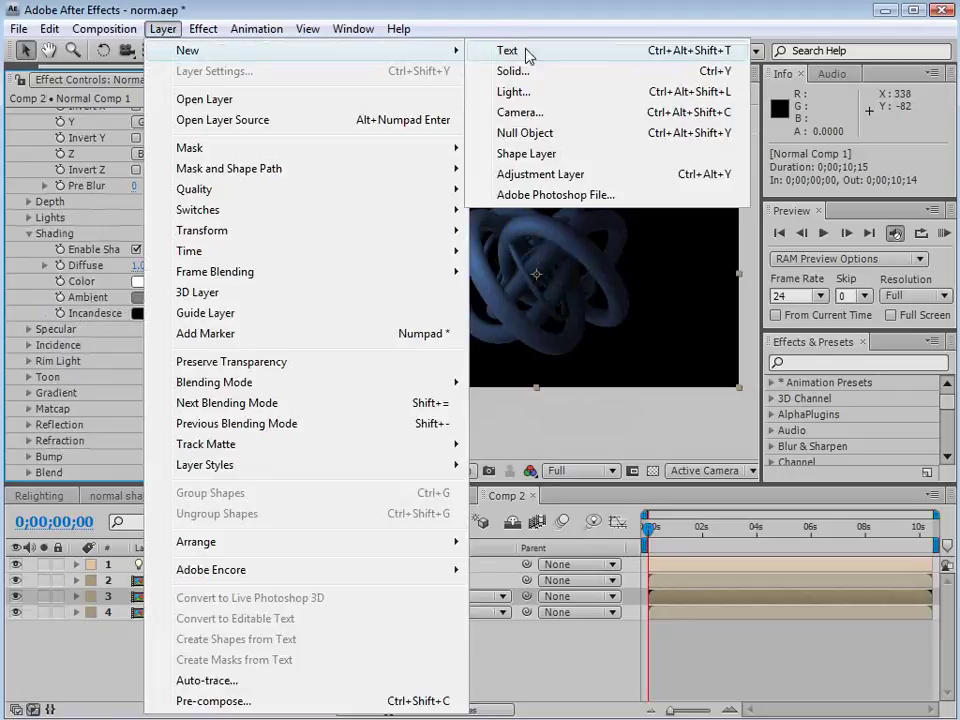
{"action": "left_click", "coordinate": [510, 70]}
{"action": "left_click", "coordinate": [345, 413]}
{"action": "left_click", "coordinate": [483, 508]}
{"action": "left_click_drag", "start_coordinate": [483, 508], "coordinate": [541, 518]}
{"action": "left_click", "coordinate": [710, 417]}
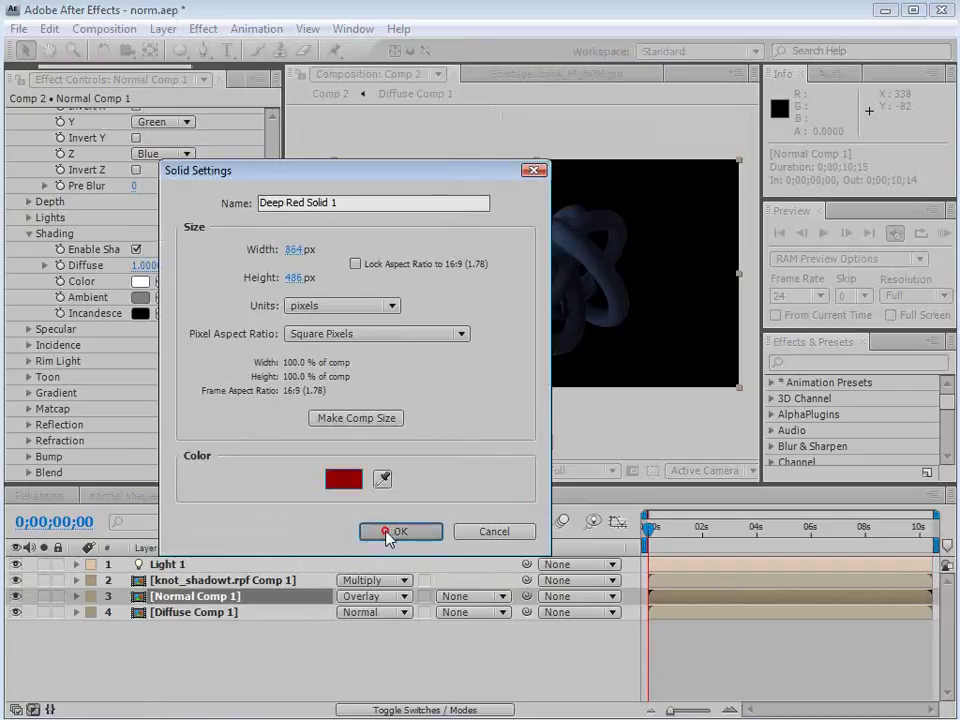
{"action": "left_click", "coordinate": [396, 529]}
Apply the Ramp effect to the new deep red solid
{"action": "left_click", "coordinate": [201, 28]}
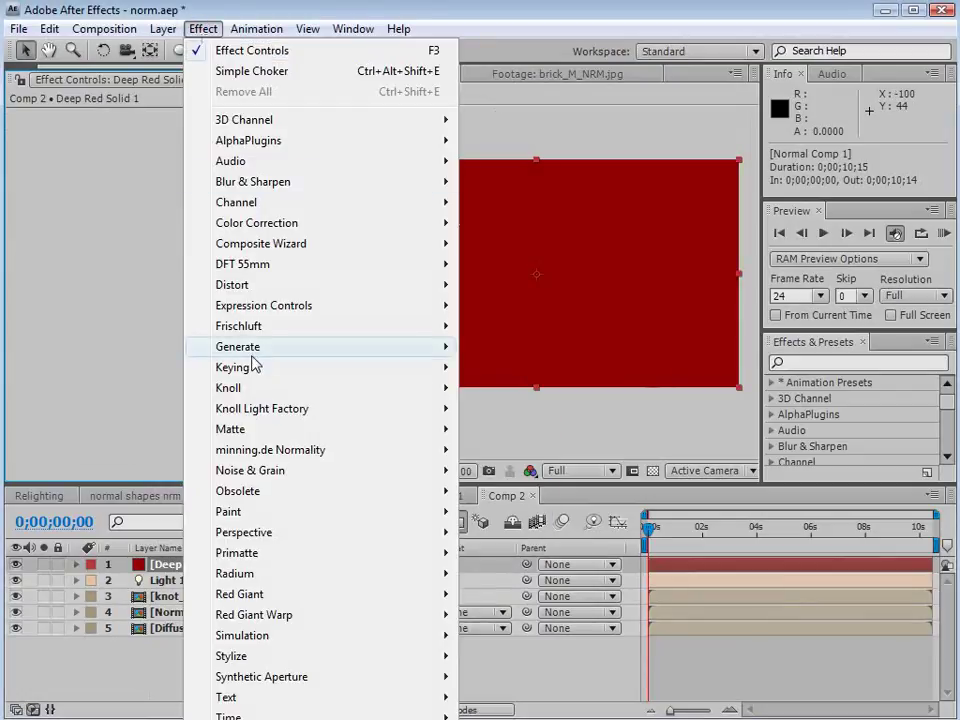
{"action": "mouse_move", "coordinate": [257, 350]}
{"action": "left_click", "coordinate": [504, 719]}
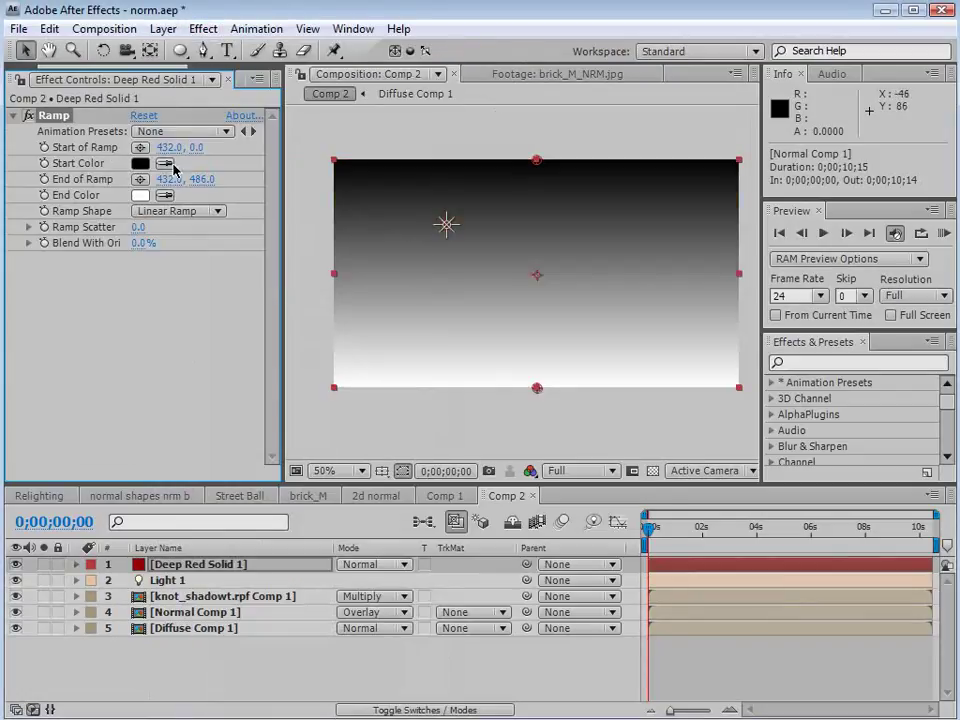
Set the ramp's start color to dark red A01D03 and its end color to black
{"action": "left_click", "coordinate": [142, 165]}
{"action": "left_click", "coordinate": [561, 512]}
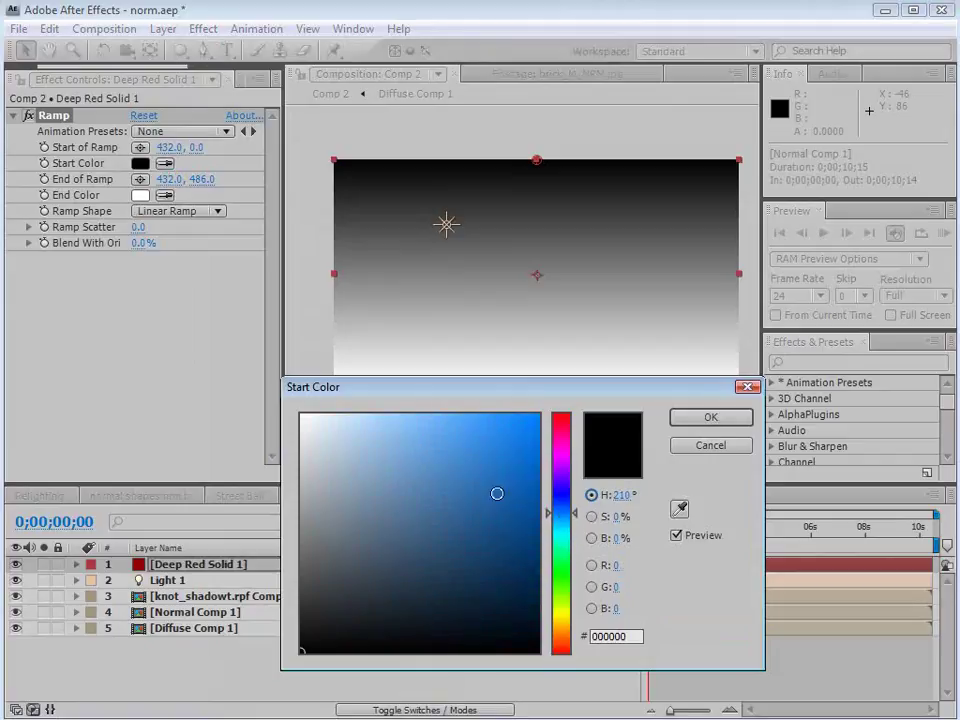
{"action": "left_click", "coordinate": [536, 495]}
{"action": "left_click_drag", "start_coordinate": [561, 512], "coordinate": [564, 647]}
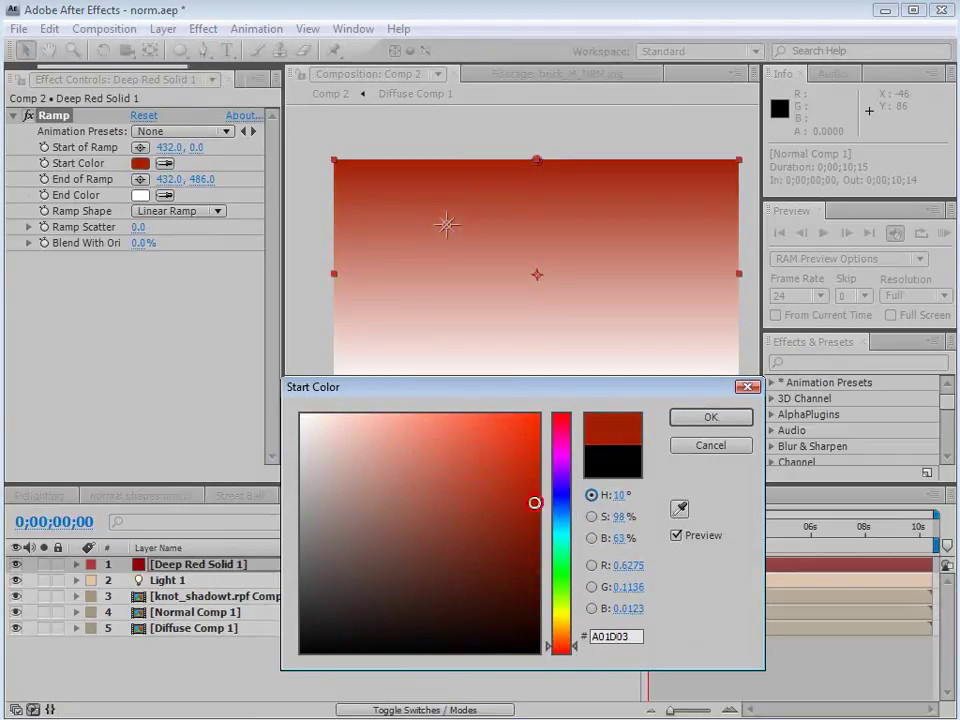
{"action": "left_click", "coordinate": [705, 418]}
{"action": "left_click", "coordinate": [146, 199]}
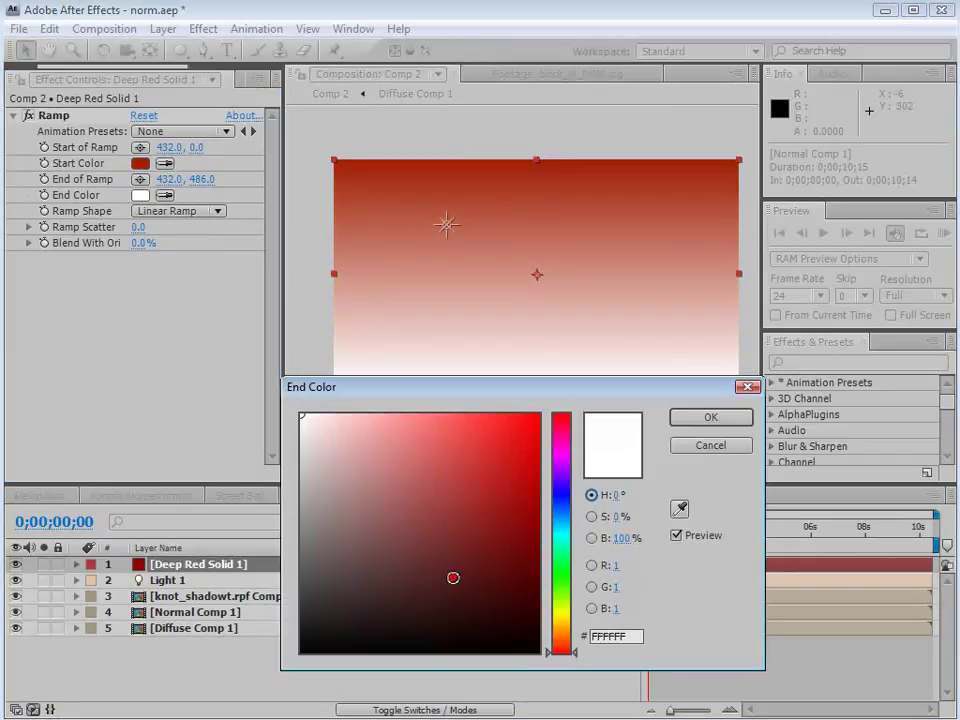
{"action": "left_click_drag", "start_coordinate": [461, 585], "coordinate": [300, 652]}
{"action": "left_click", "coordinate": [701, 426]}
Change the ramp shape to Radial Ramp and move its start to about 432, -246 and its end to about 442, 604
{"action": "left_click", "coordinate": [178, 211]}
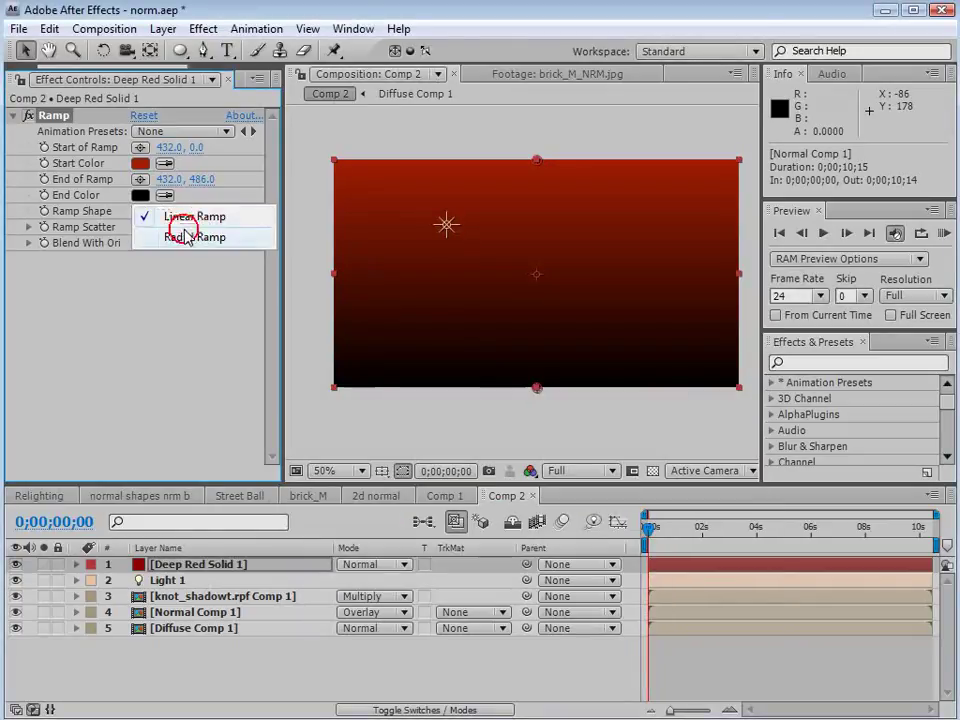
{"action": "left_click", "coordinate": [188, 236]}
{"action": "left_click_drag", "start_coordinate": [536, 388], "coordinate": [541, 444]}
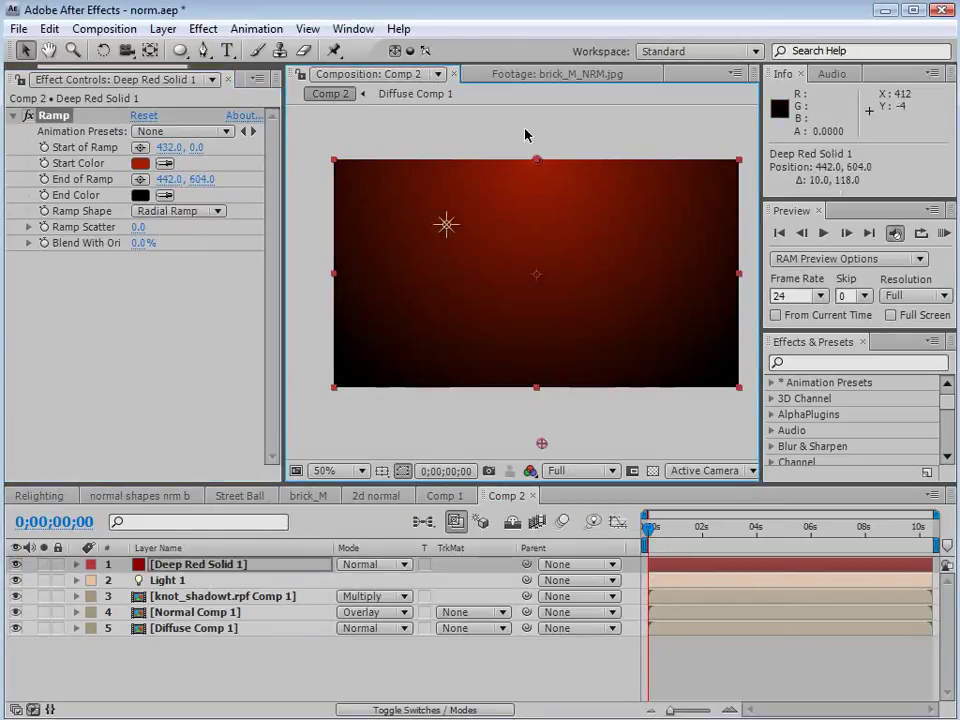
{"action": "left_click_drag", "start_coordinate": [536, 160], "coordinate": [546, 118]}
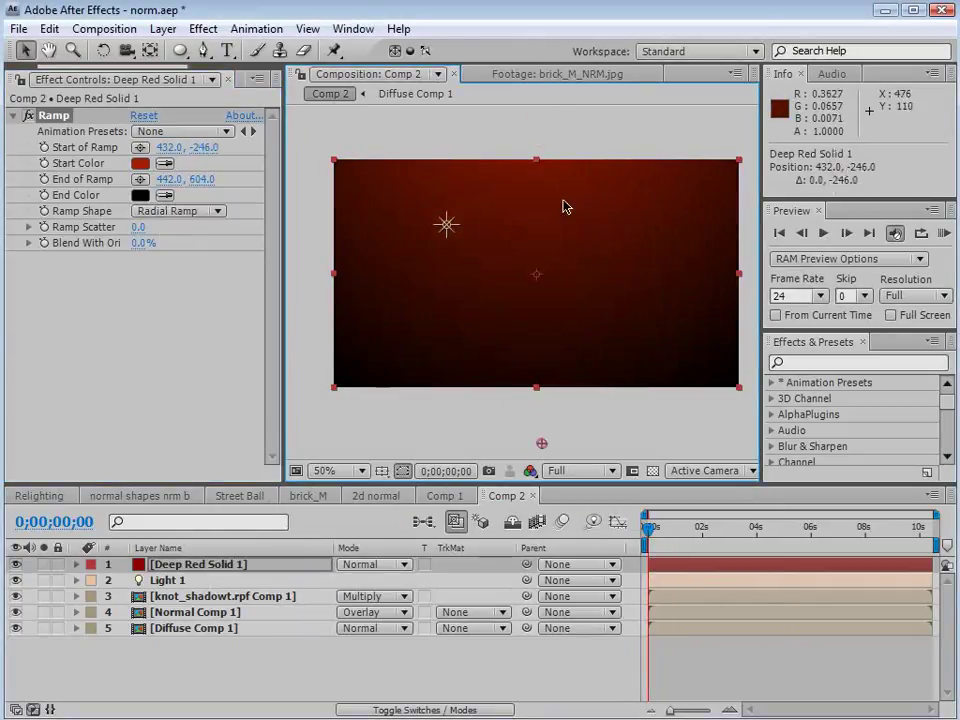
Move the red solid beneath all other layers and rename it GB
{"action": "left_click_drag", "start_coordinate": [183, 567], "coordinate": [177, 644]}
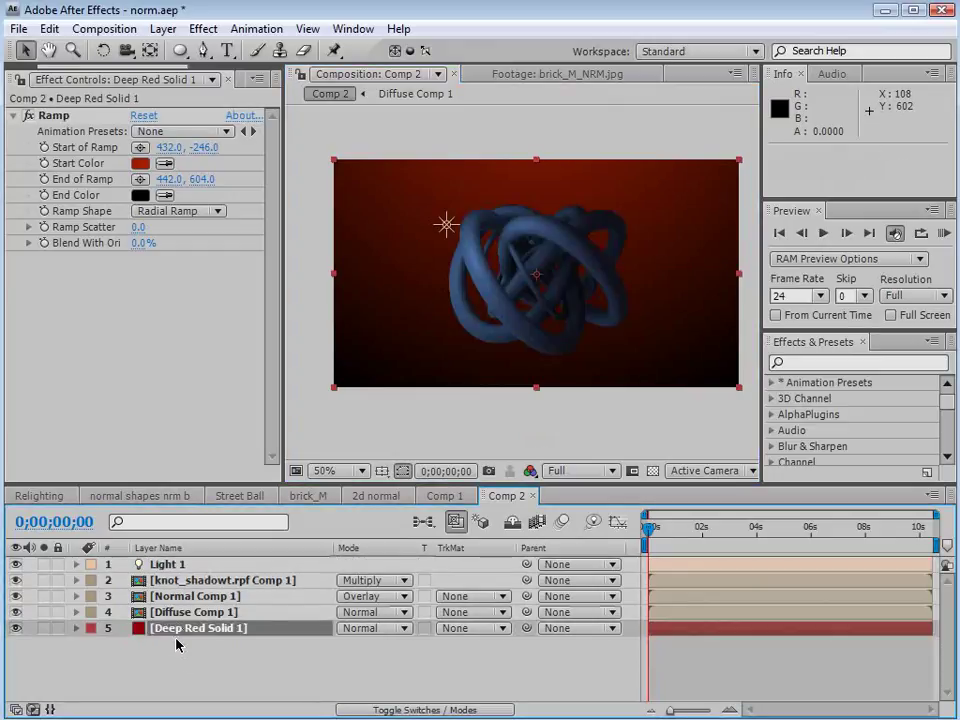
{"action": "key", "text": "Return"}
{"action": "type", "text": "GB"}
{"action": "key", "text": "Return"}
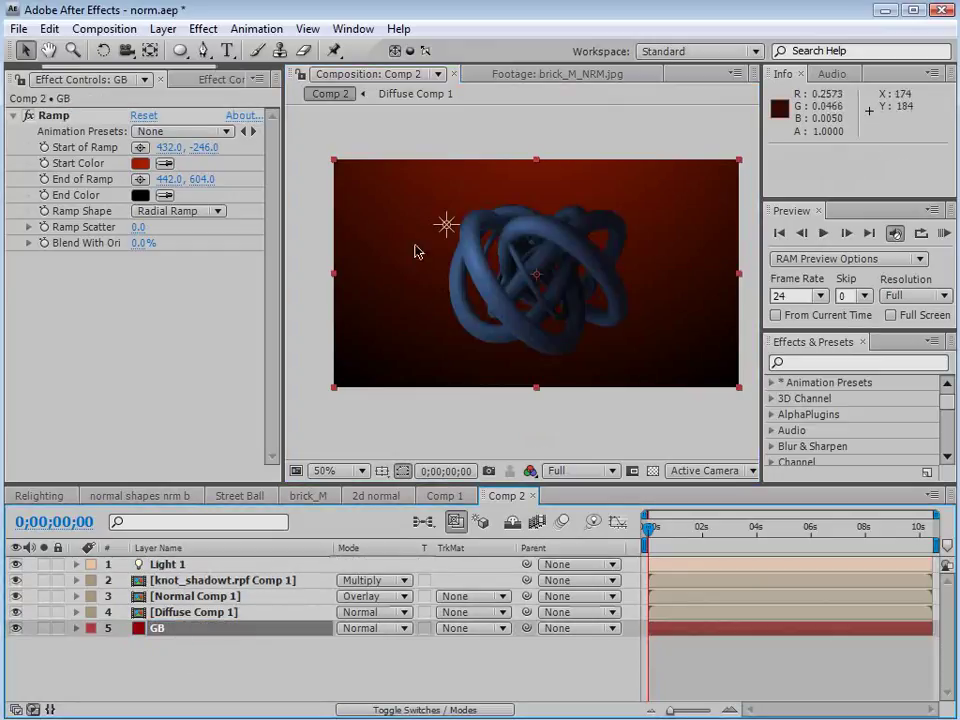
Enable Specular in the Normality effect of Normal Comp 1 and move Light 1 to about 223.5, 120.8
{"action": "left_click", "coordinate": [145, 597]}
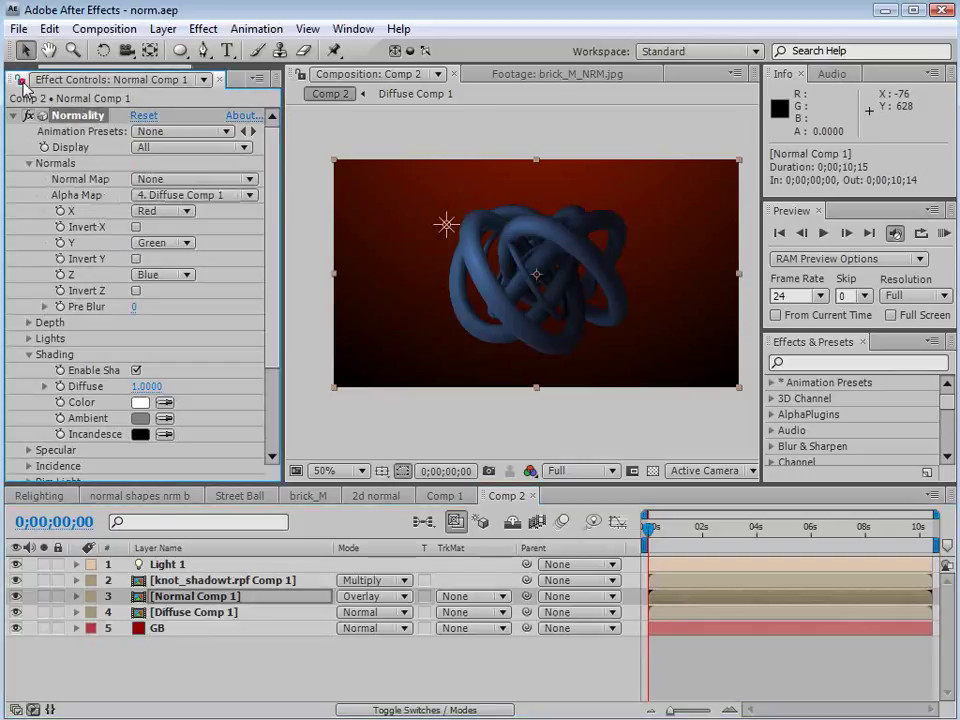
{"action": "scroll", "coordinate": [275, 210], "scroll_direction": "down", "scroll_amount": 2}
{"action": "scroll", "coordinate": [272, 180], "scroll_direction": "up", "scroll_amount": 2}
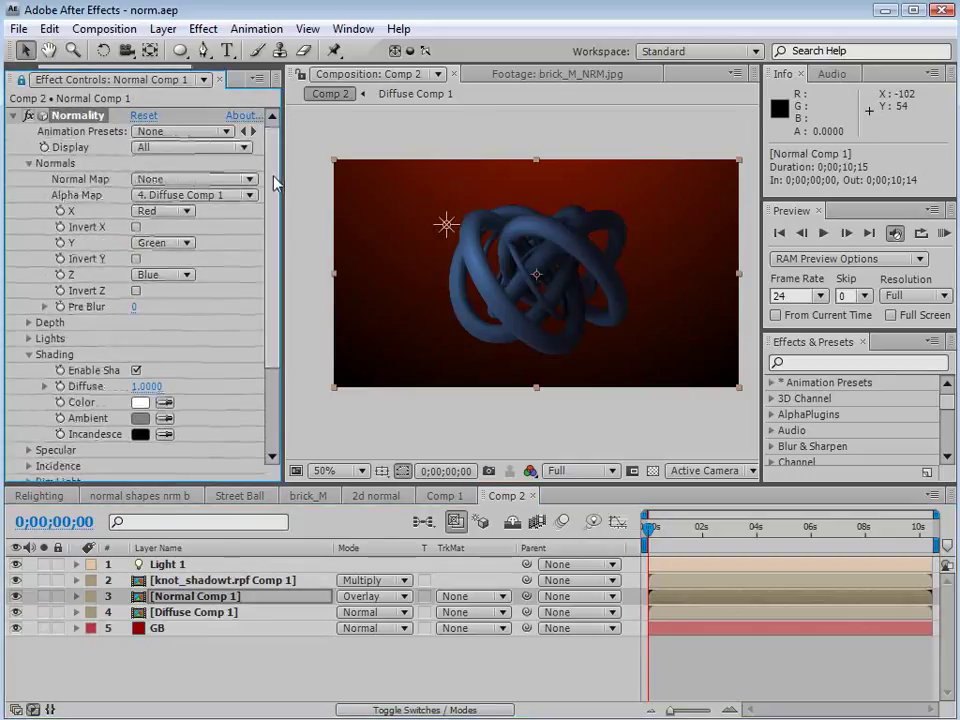
{"action": "scroll", "coordinate": [272, 210], "scroll_direction": "down", "scroll_amount": 3}
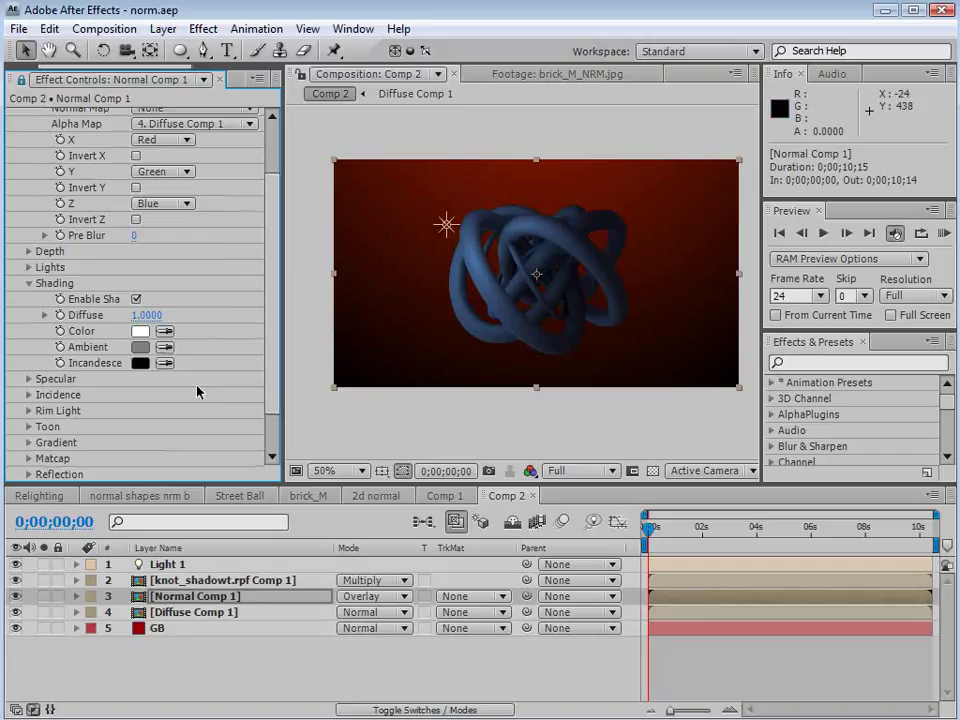
{"action": "left_click", "coordinate": [29, 379]}
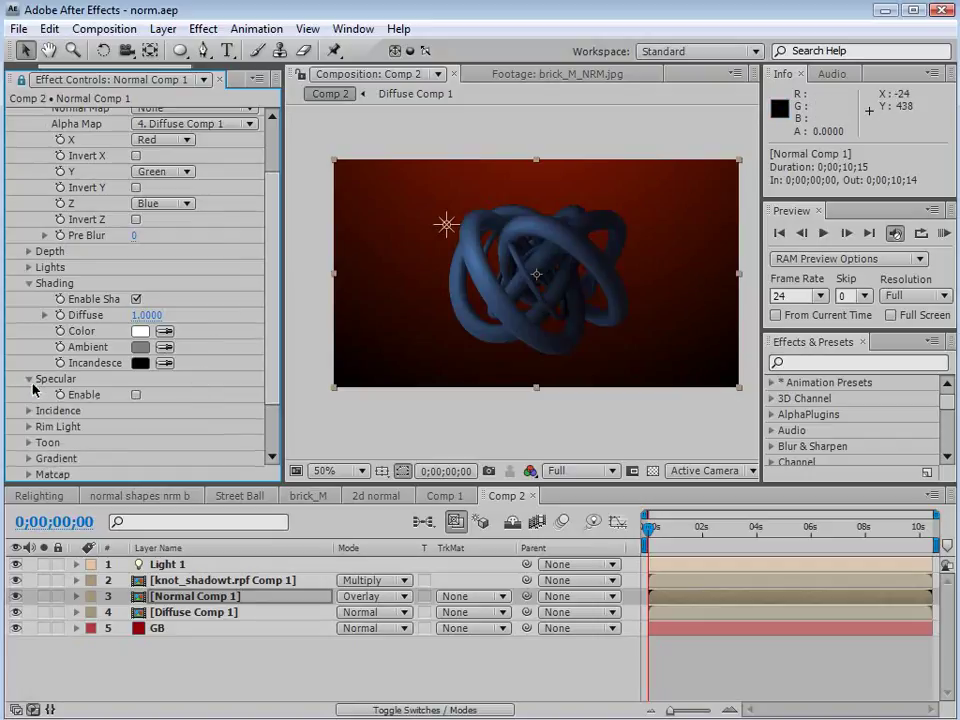
{"action": "left_click", "coordinate": [136, 395]}
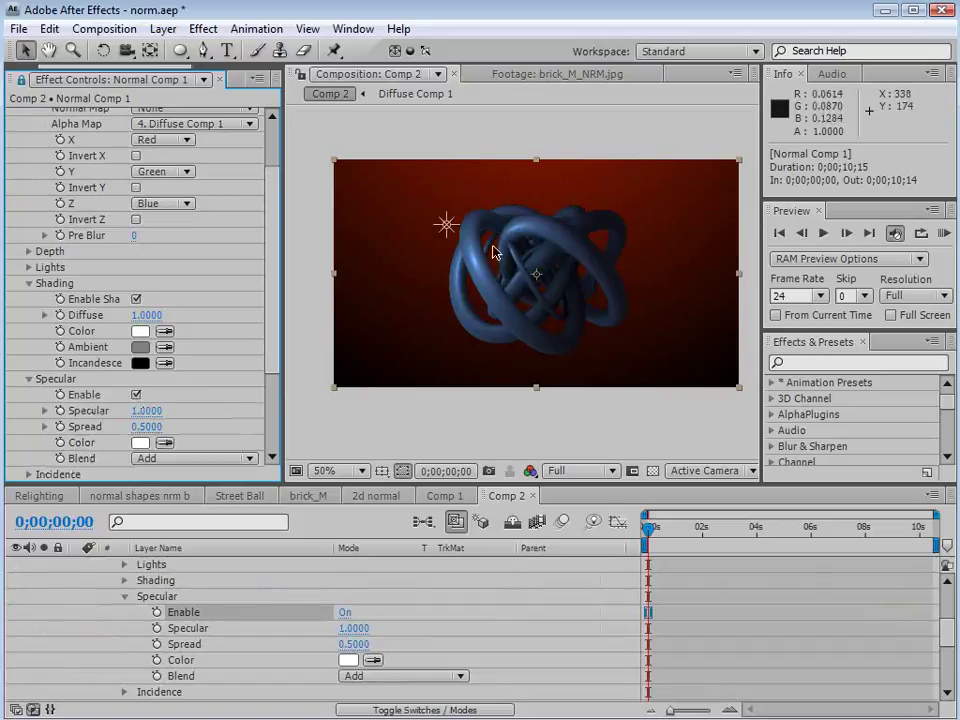
{"action": "left_click_drag", "start_coordinate": [446, 224], "coordinate": [406, 198]}
Set Normality's Diffuse to 0.67, Specular to 1.85 and specular Spread to 0.19
{"action": "left_click_drag", "start_coordinate": [148, 316], "coordinate": [136, 315]}
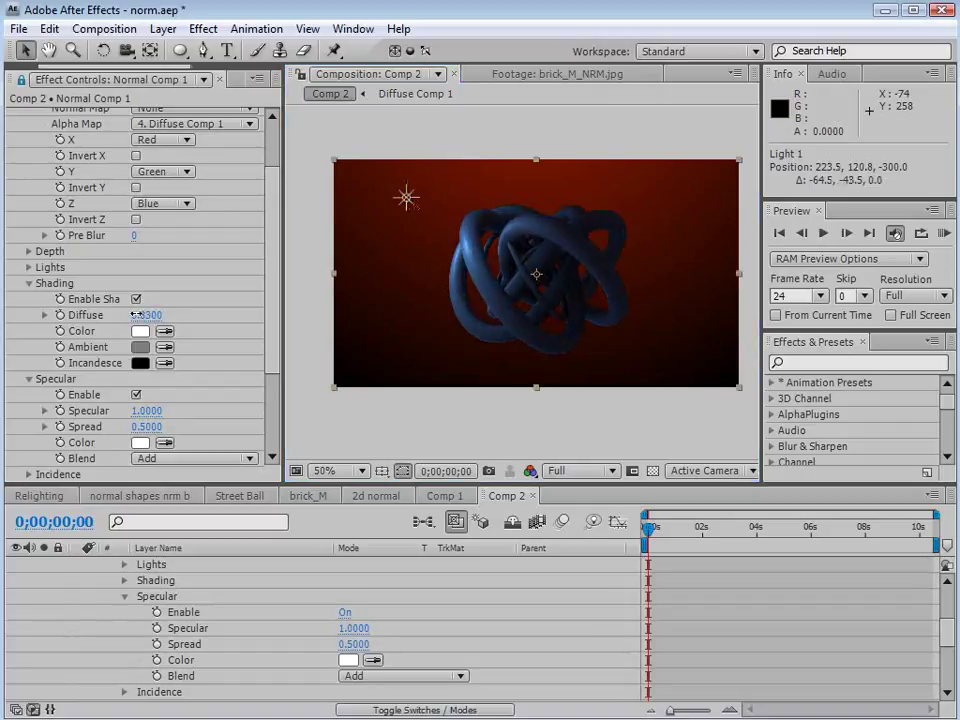
{"action": "left_click_drag", "start_coordinate": [143, 411], "coordinate": [151, 410]}
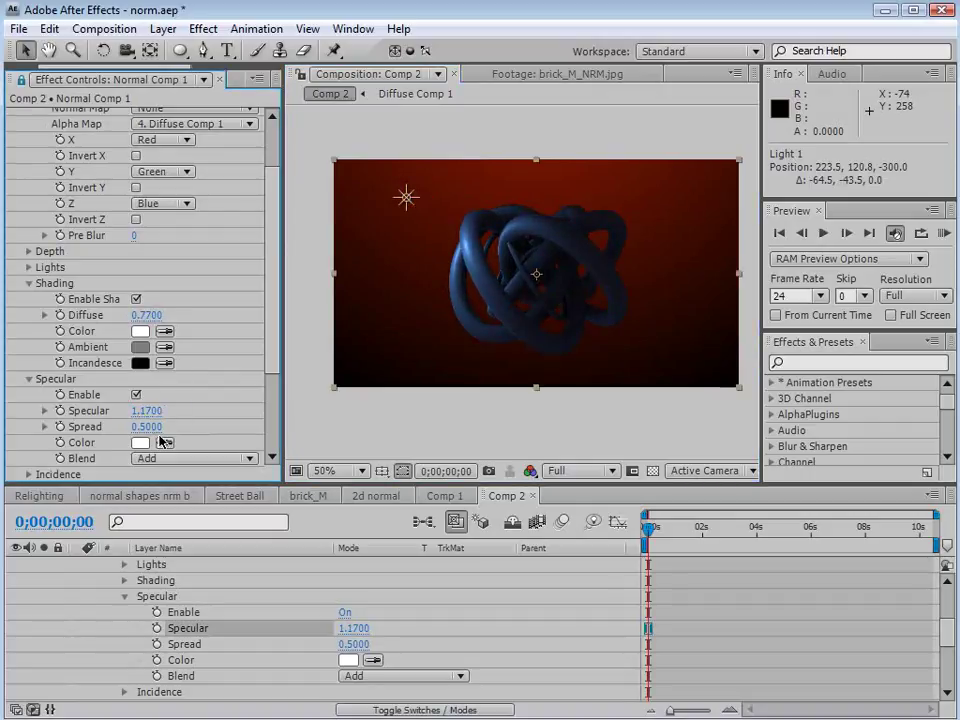
{"action": "key", "text": "period"}
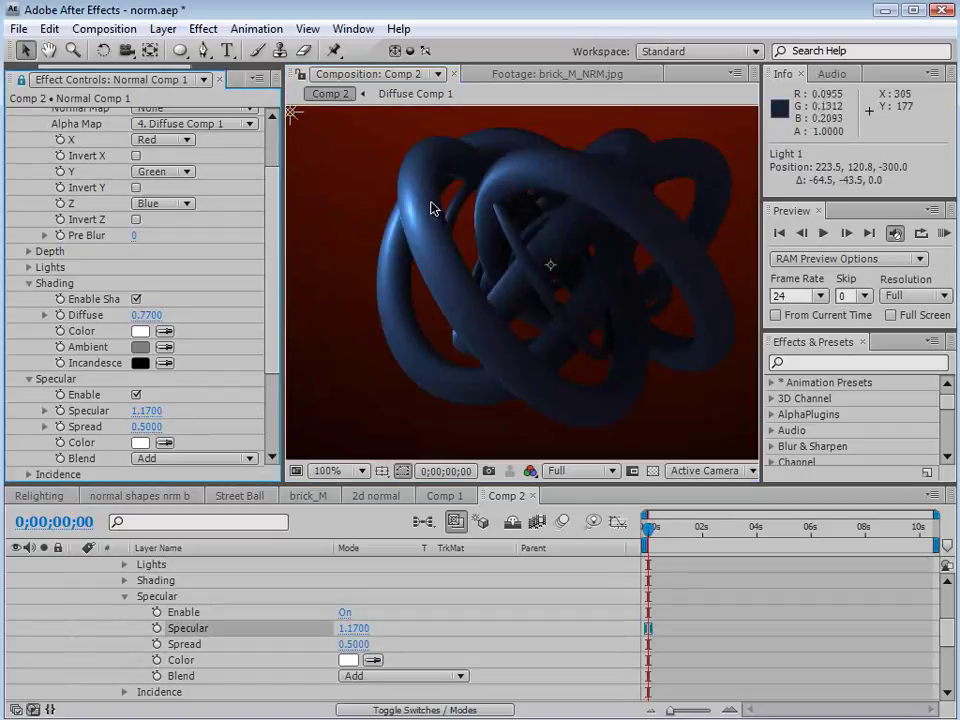
{"action": "left_click_drag", "start_coordinate": [151, 430], "coordinate": [223, 403]}
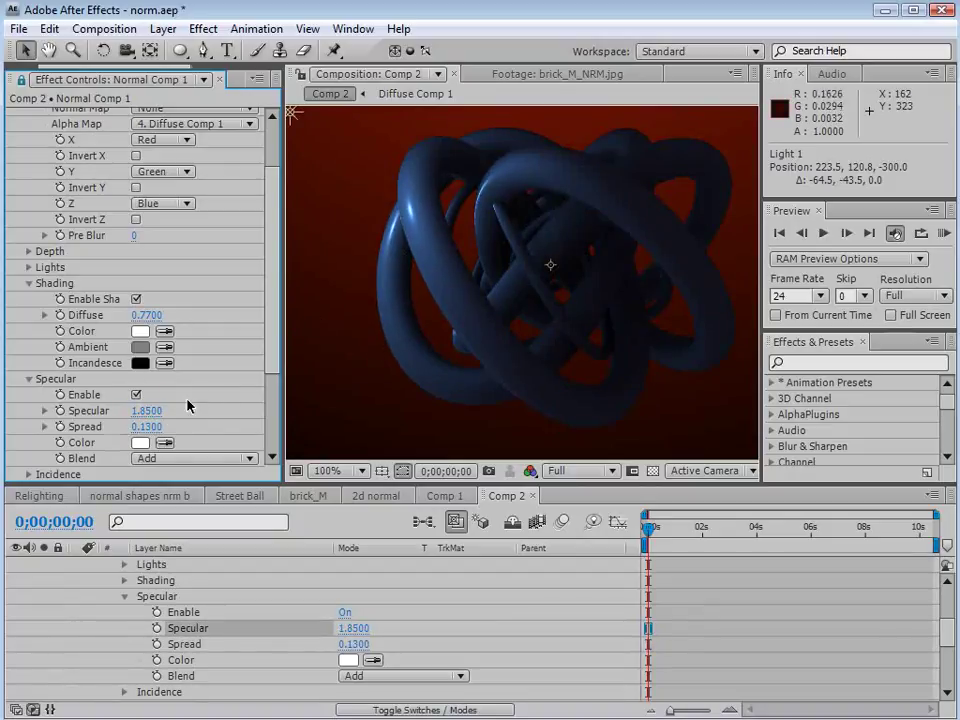
{"action": "left_click_drag", "start_coordinate": [140, 427], "coordinate": [147, 430]}
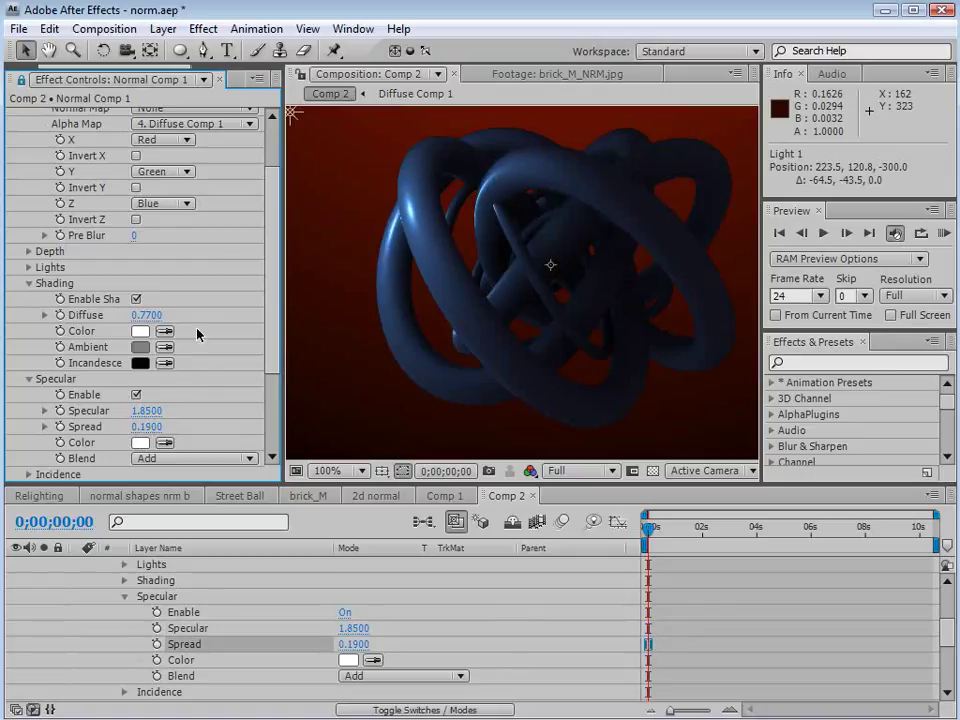
{"action": "left_click_drag", "start_coordinate": [148, 315], "coordinate": [140, 316]}
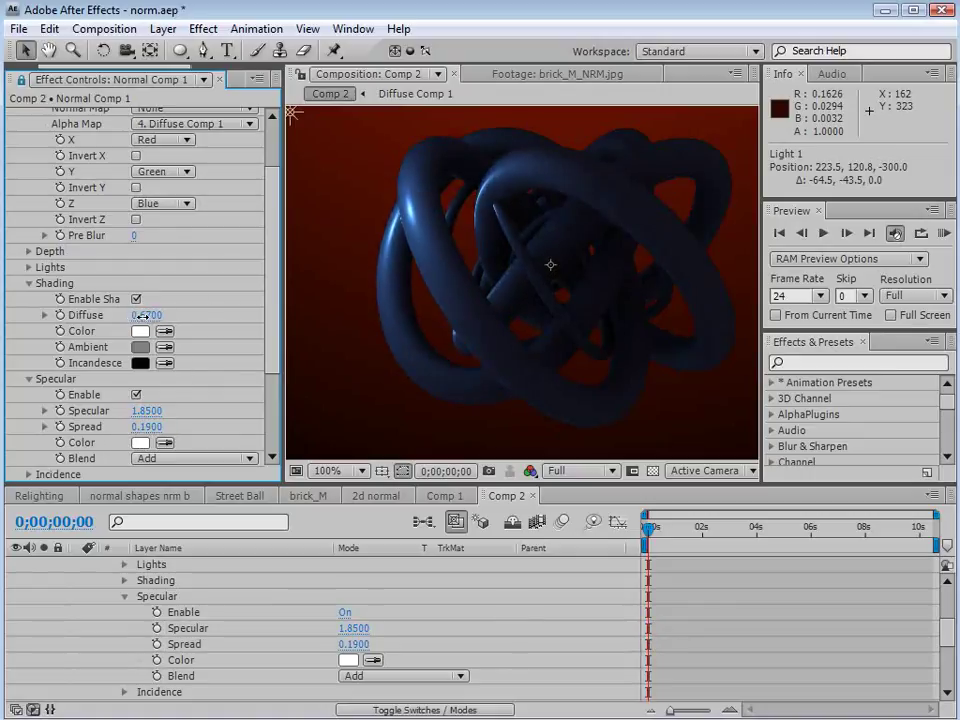
Move Light 1 farther from the knot, to about 198, 84.8
{"action": "key", "text": "comma"}
{"action": "left_click_drag", "start_coordinate": [406, 198], "coordinate": [388, 176]}
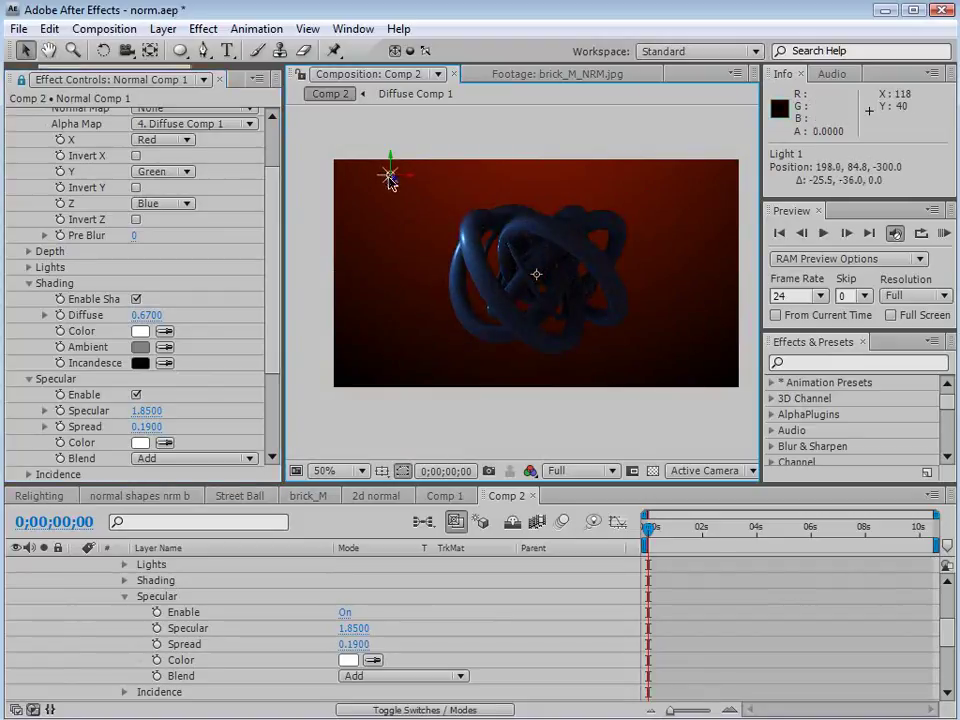
Duplicate Light 1 and move the copy to the knot's opposite side, at about 742.5, 320.3
{"action": "scroll", "coordinate": [276, 583], "scroll_direction": "up", "scroll_amount": 3}
{"action": "left_click", "coordinate": [170, 565]}
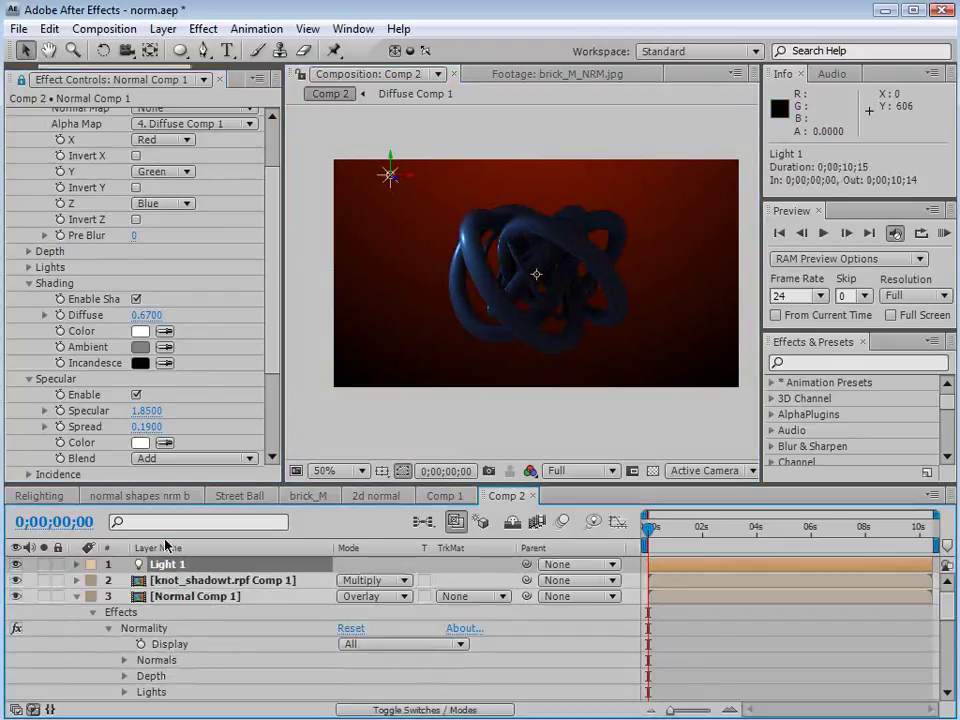
{"action": "left_click", "coordinate": [49, 28]}
{"action": "left_click", "coordinate": [90, 231]}
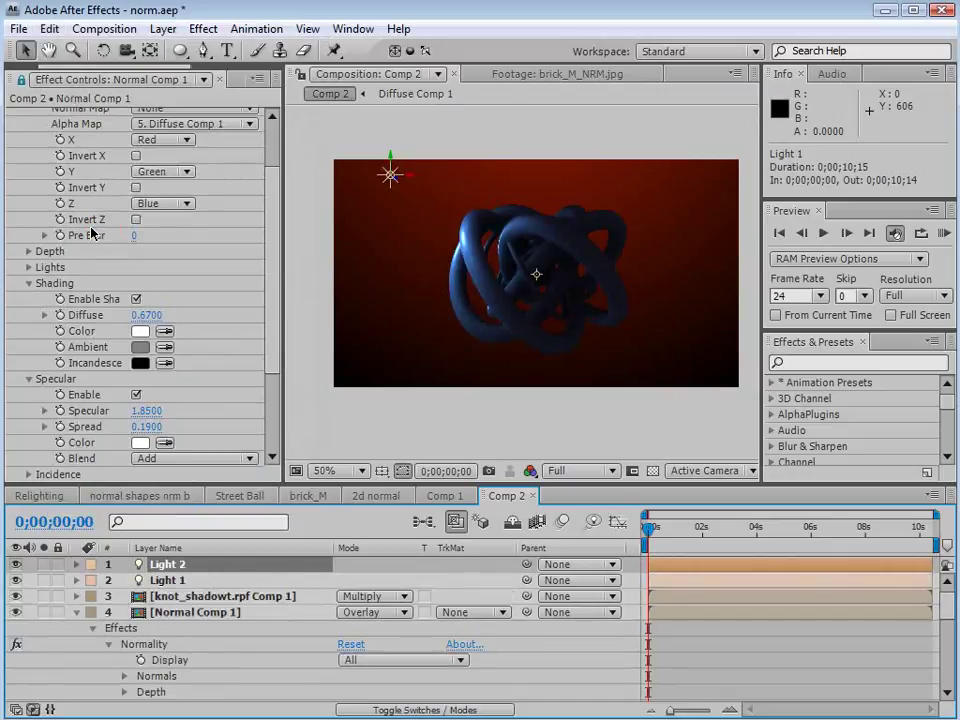
{"action": "left_click_drag", "start_coordinate": [390, 180], "coordinate": [716, 320]}
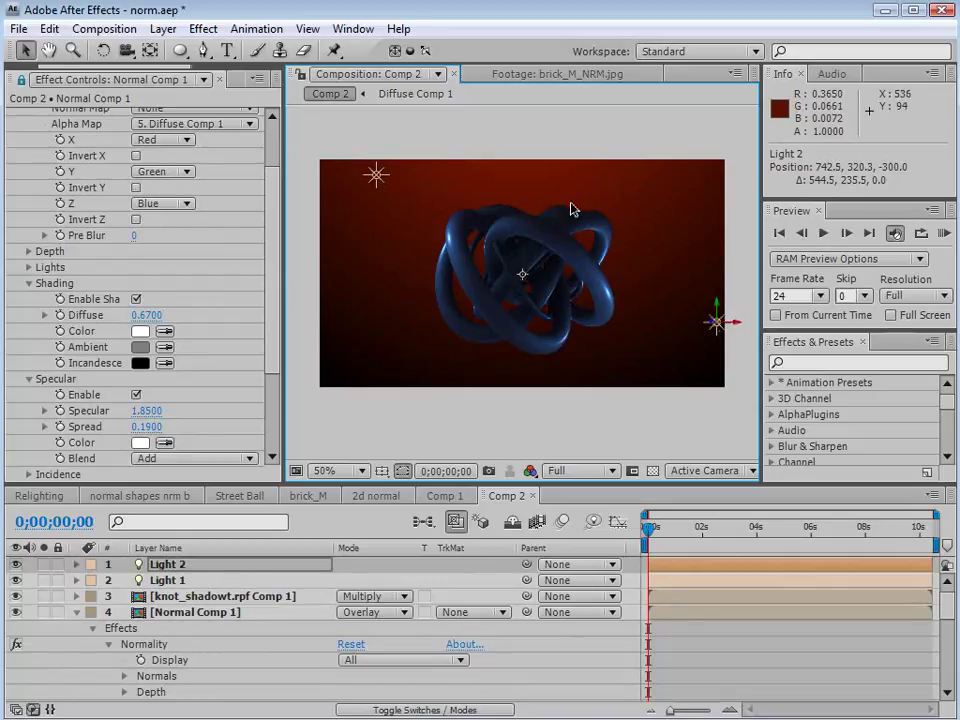
Enable Rim Light in the Normality effect of Normal Comp 1
{"action": "left_click_drag", "start_coordinate": [272, 247], "coordinate": [274, 330]}
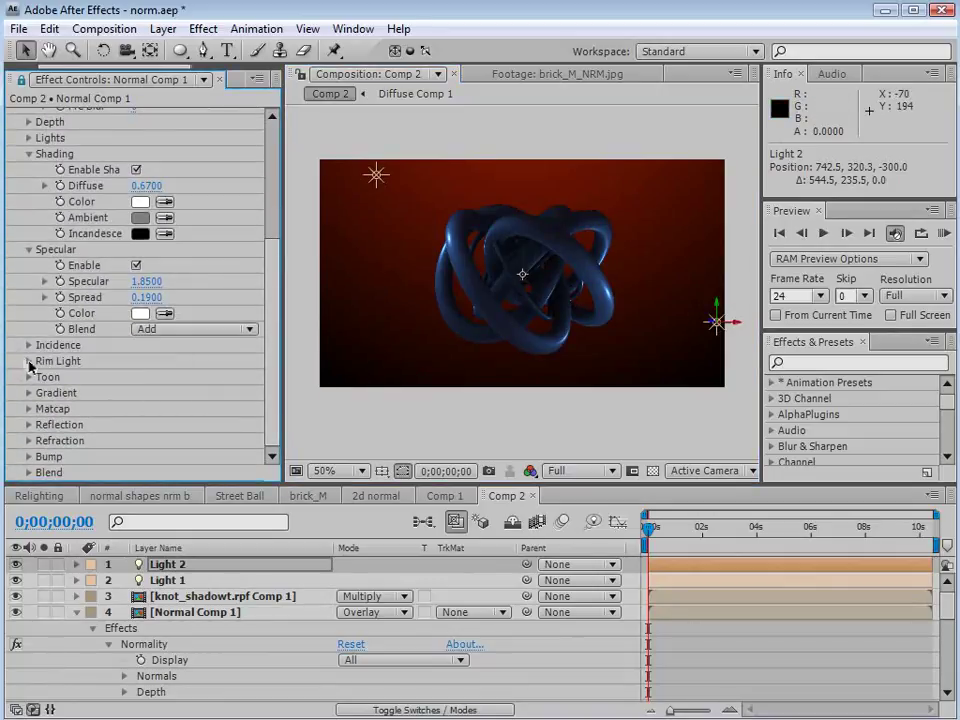
{"action": "left_click", "coordinate": [29, 361]}
{"action": "left_click", "coordinate": [137, 377]}
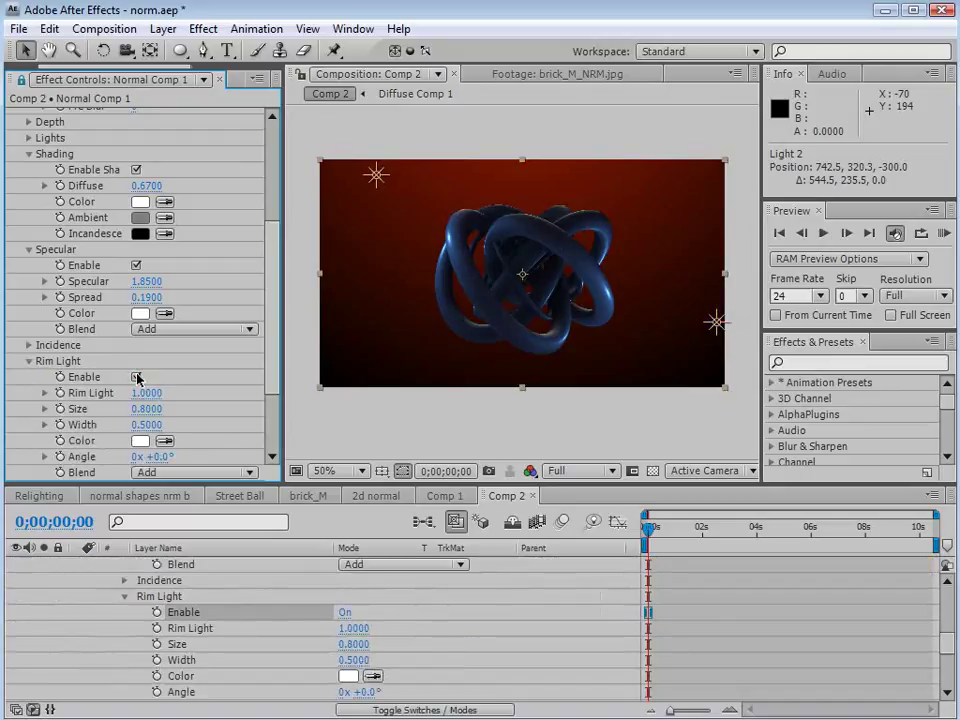
Color Normality's rim light red on Normal Comp 1 and set the rim Size to 1.57
{"action": "key", "text": "period"}
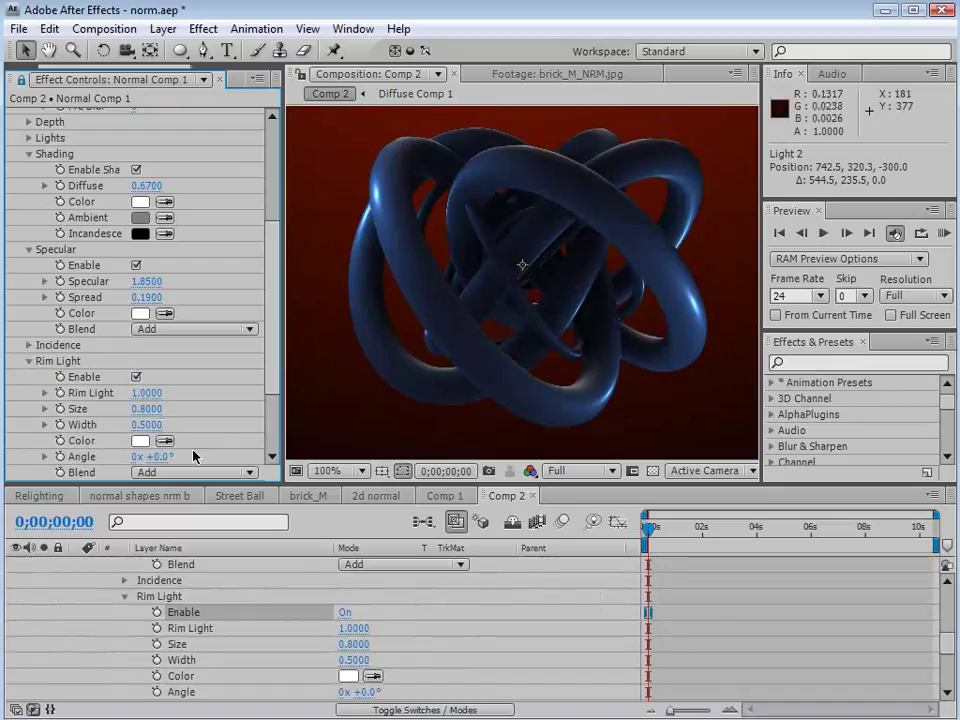
{"action": "left_click", "coordinate": [140, 441]}
{"action": "left_click_drag", "start_coordinate": [494, 532], "coordinate": [536, 480]}
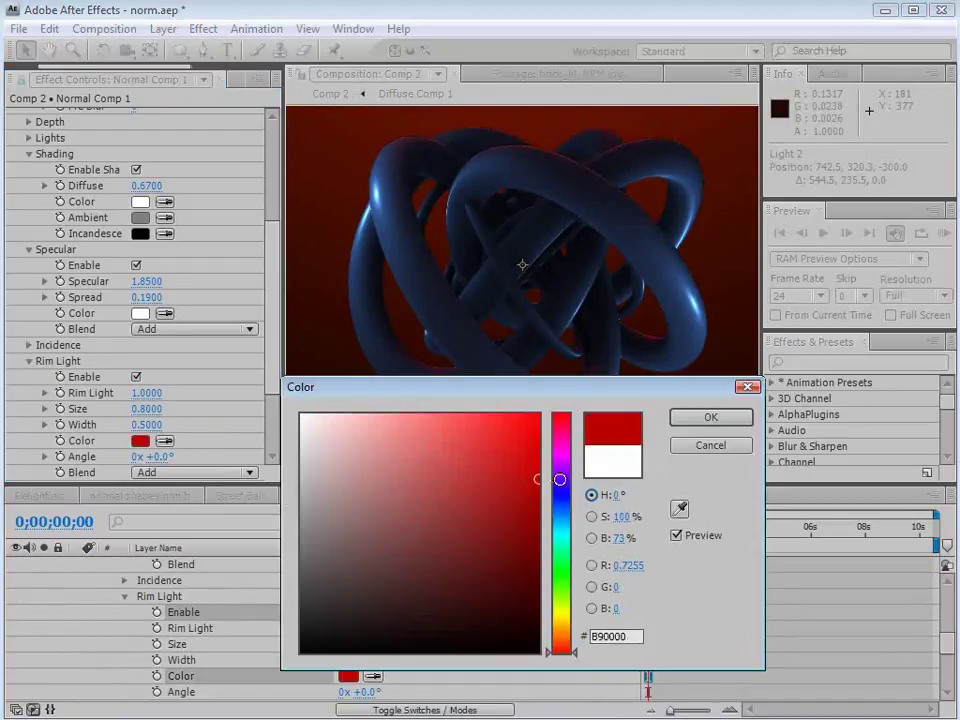
{"action": "left_click", "coordinate": [698, 422]}
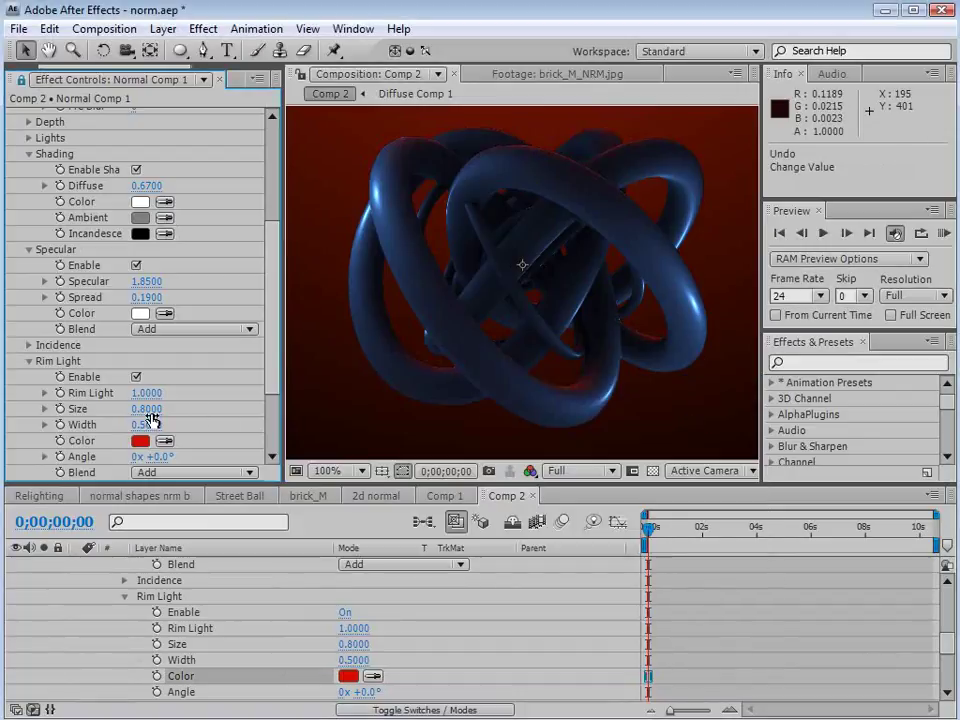
{"action": "left_click_drag", "start_coordinate": [141, 409], "coordinate": [148, 408]}
{"action": "left_click_drag", "start_coordinate": [217, 403], "coordinate": [208, 403]}
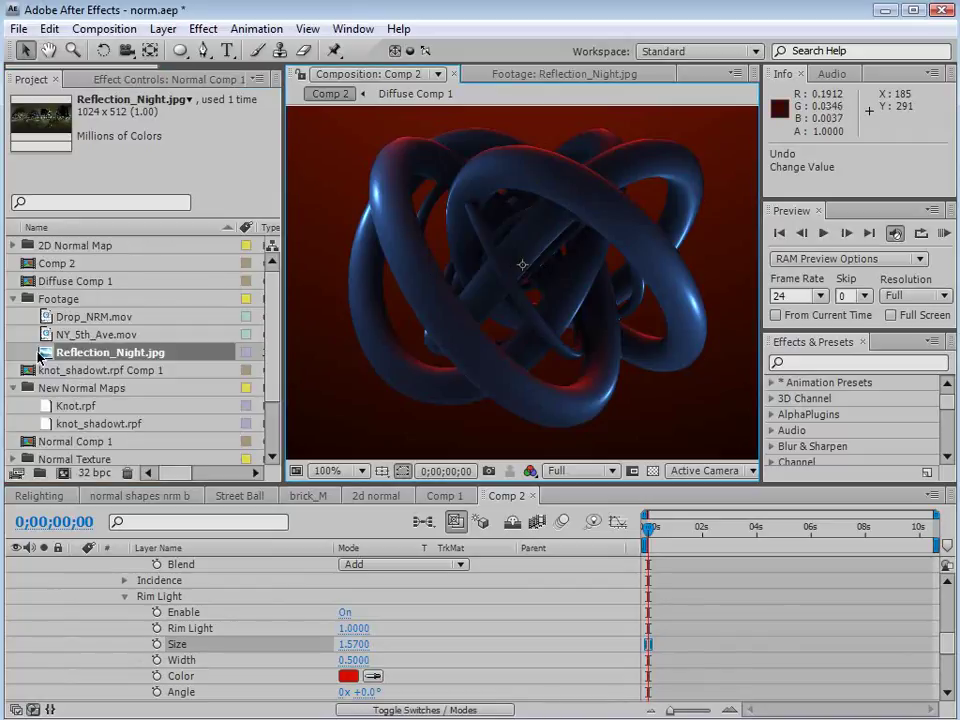
Preview Reflection_Night.jpg and add it to Comp 2 as a hidden layer beneath the GB layer
{"action": "double_click", "coordinate": [57, 353]}
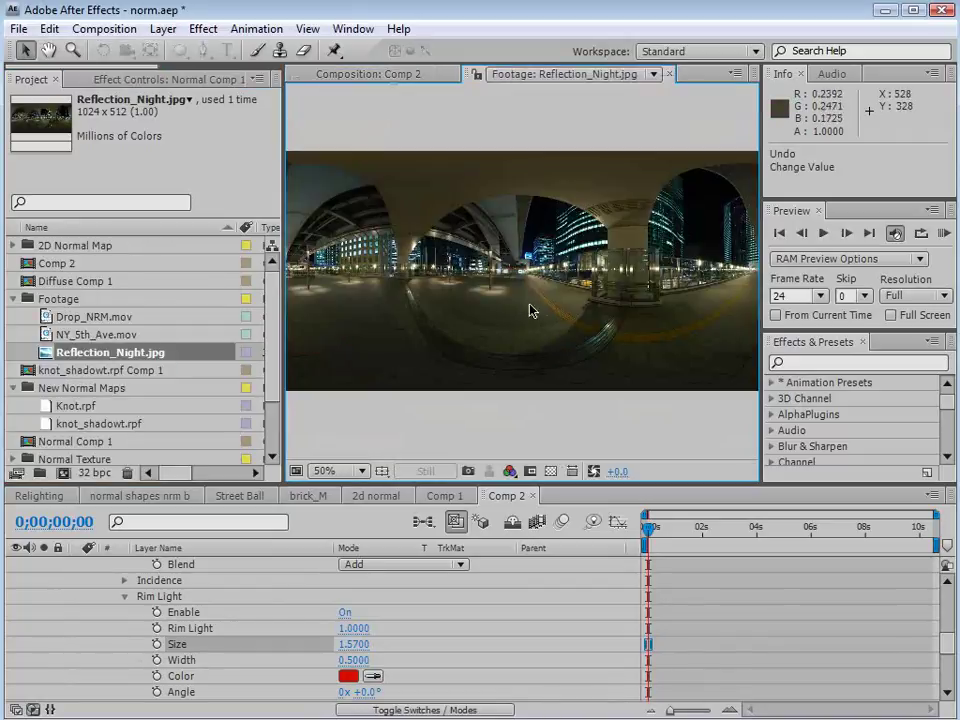
{"action": "left_click", "coordinate": [349, 75]}
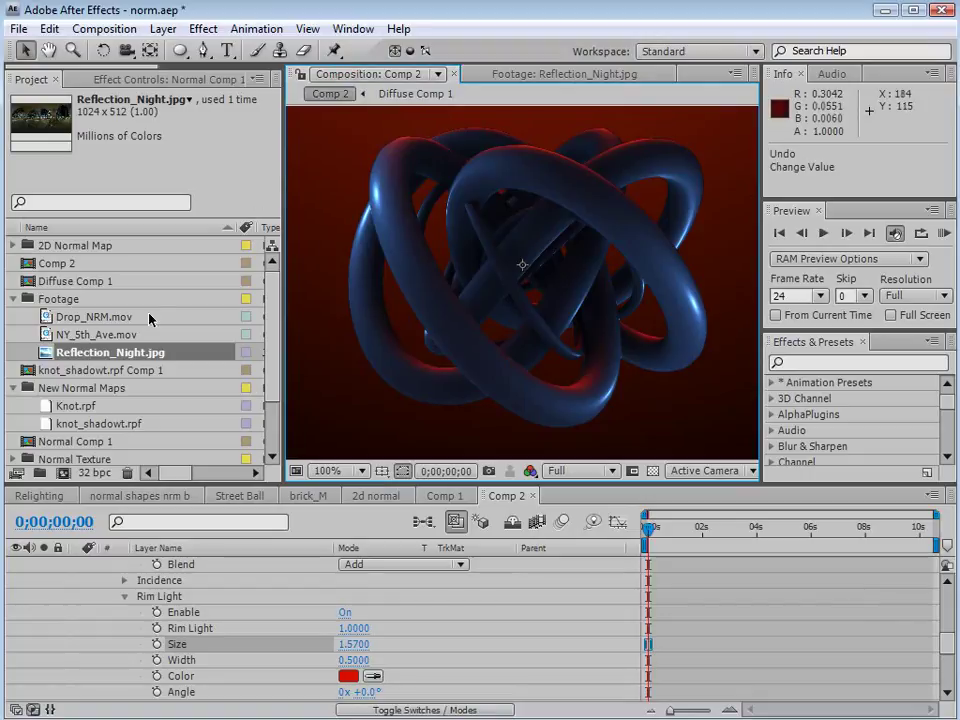
{"action": "left_click_drag", "start_coordinate": [944, 641], "coordinate": [945, 598]}
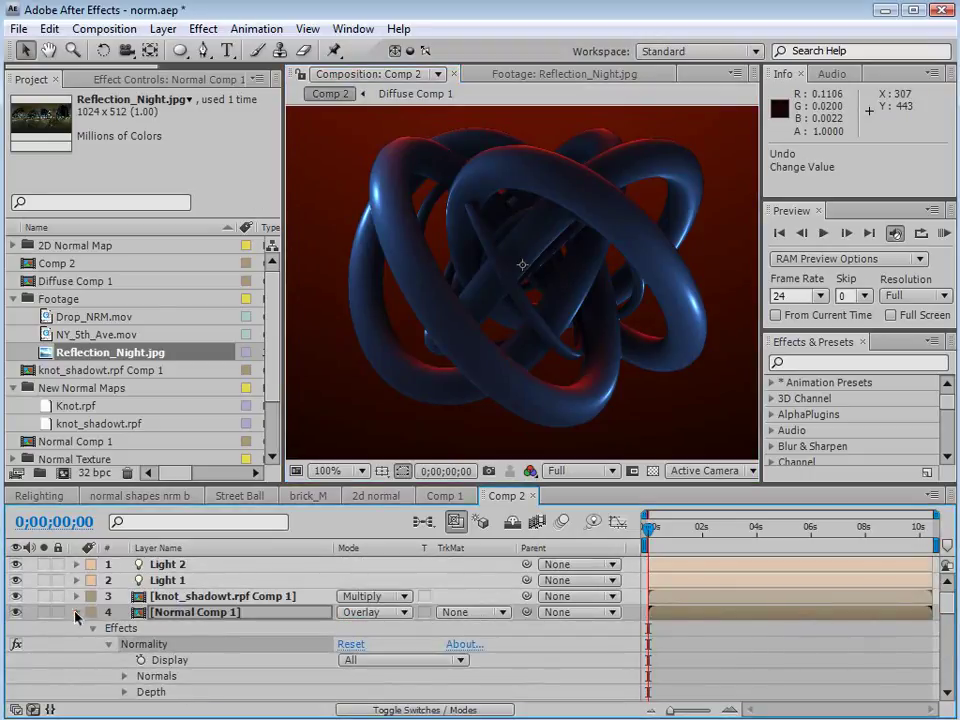
{"action": "left_click", "coordinate": [76, 615]}
{"action": "left_click_drag", "start_coordinate": [45, 354], "coordinate": [160, 655]}
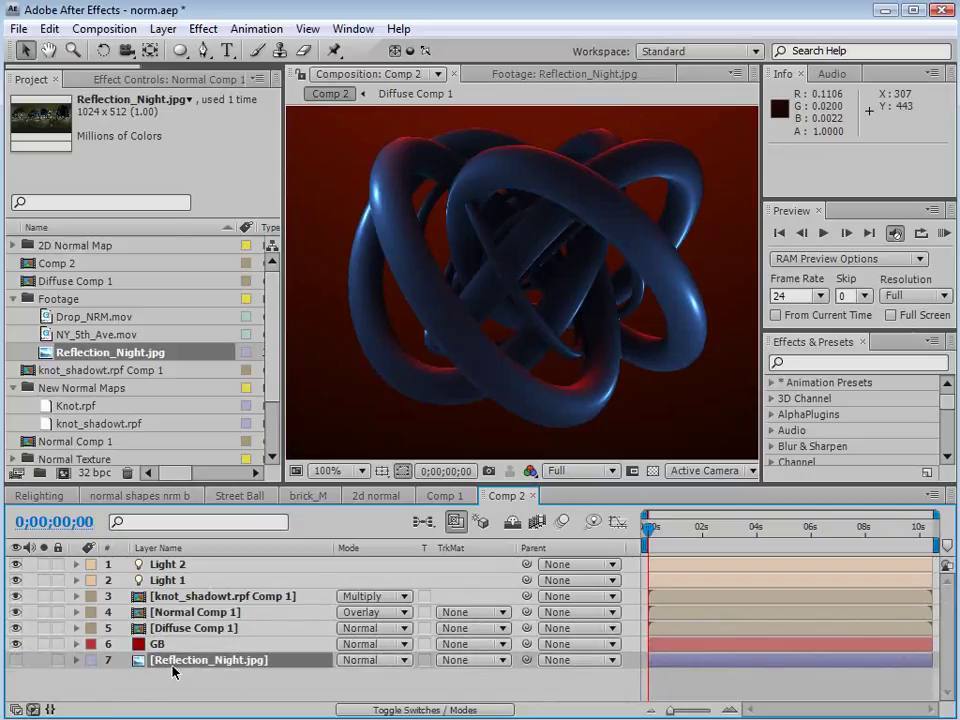
{"action": "left_click", "coordinate": [196, 686]}
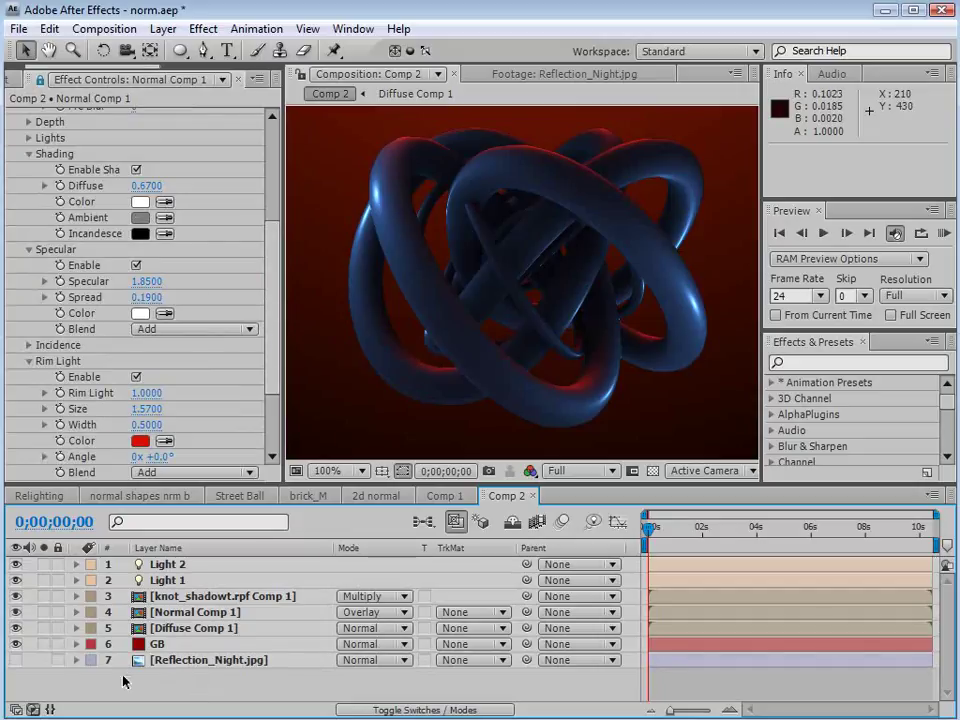
Give the Normal Comp 1 layer a yellow label and duplicate it
{"action": "left_click", "coordinate": [152, 617]}
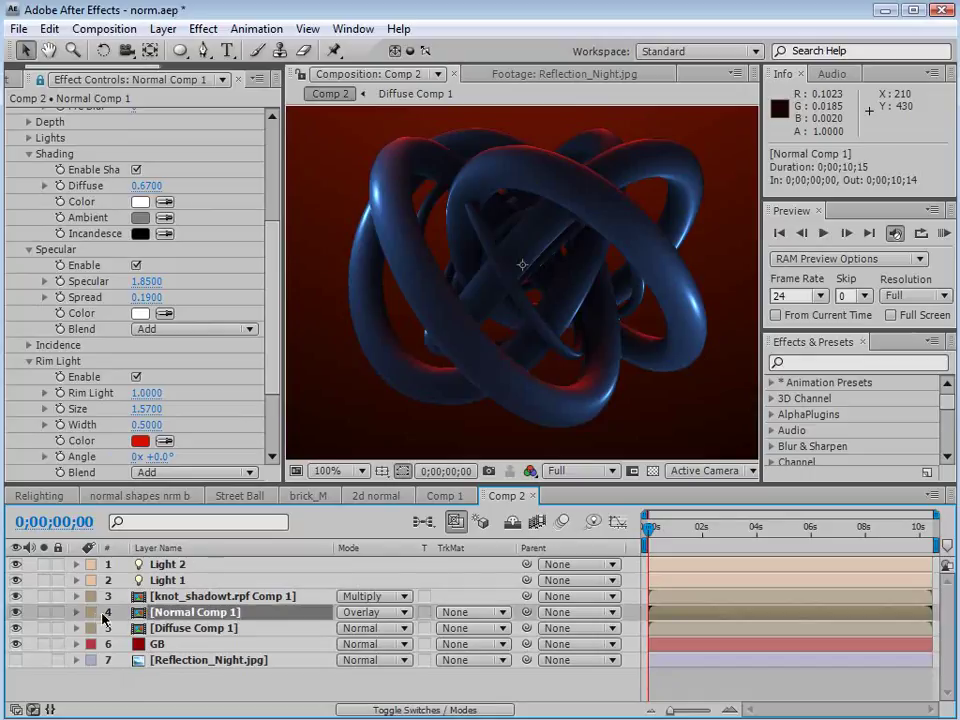
{"action": "left_click", "coordinate": [90, 612]}
{"action": "left_click", "coordinate": [141, 710]}
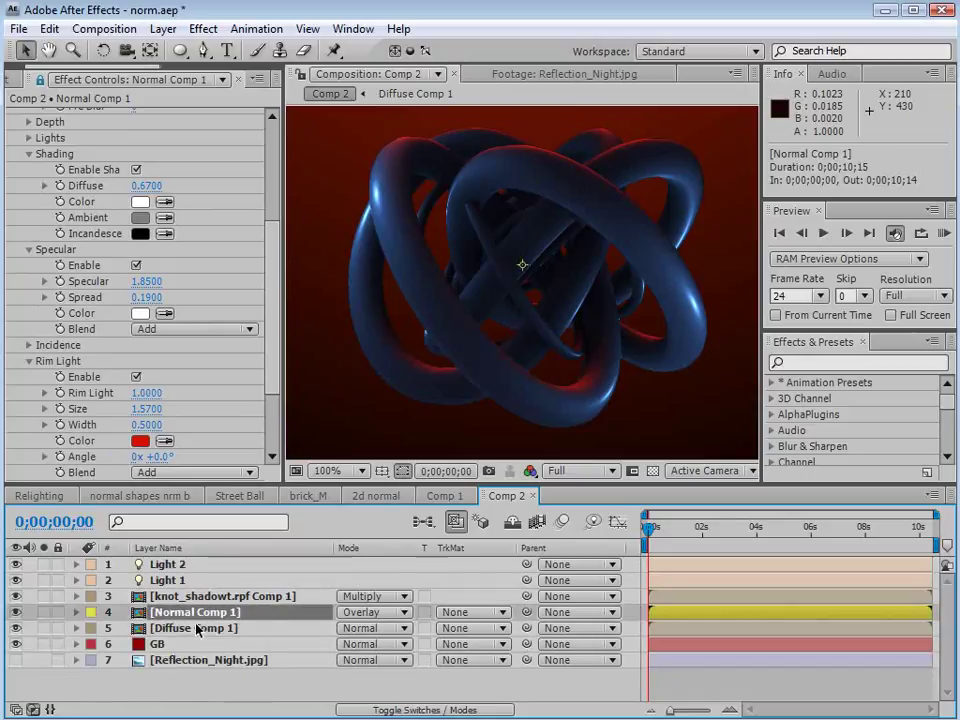
{"action": "left_click", "coordinate": [49, 28]}
{"action": "left_click", "coordinate": [84, 228]}
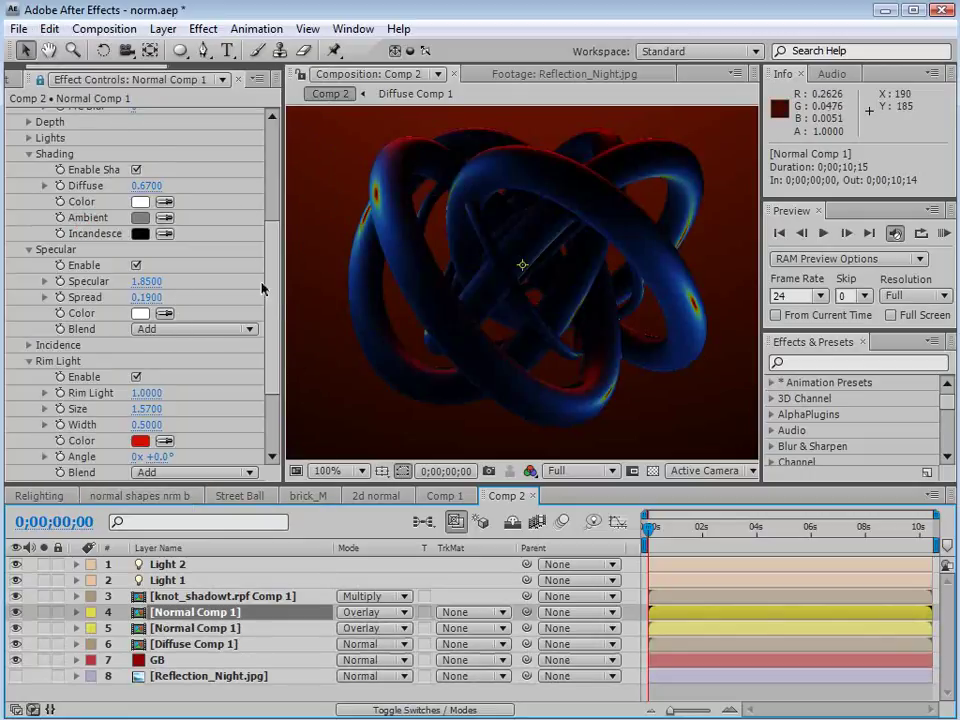
Set Normality's Display to Rim on the lower Normal Comp 1 copy and solo that layer
{"action": "left_click_drag", "start_coordinate": [274, 304], "coordinate": [268, 182]}
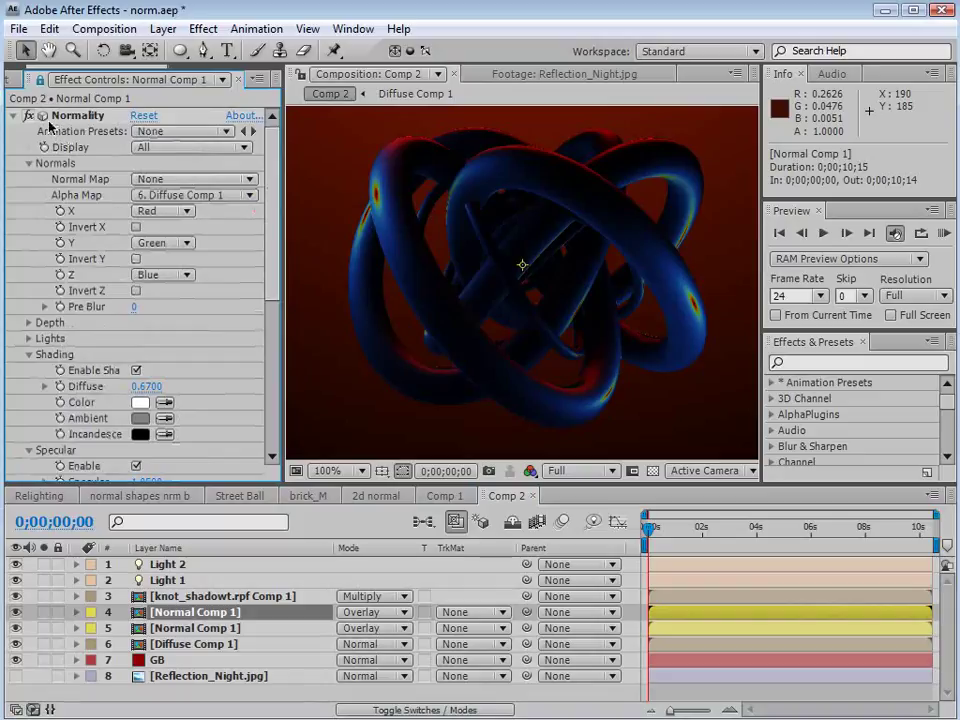
{"action": "key", "text": "ctrl+Down"}
{"action": "left_click", "coordinate": [146, 147]}
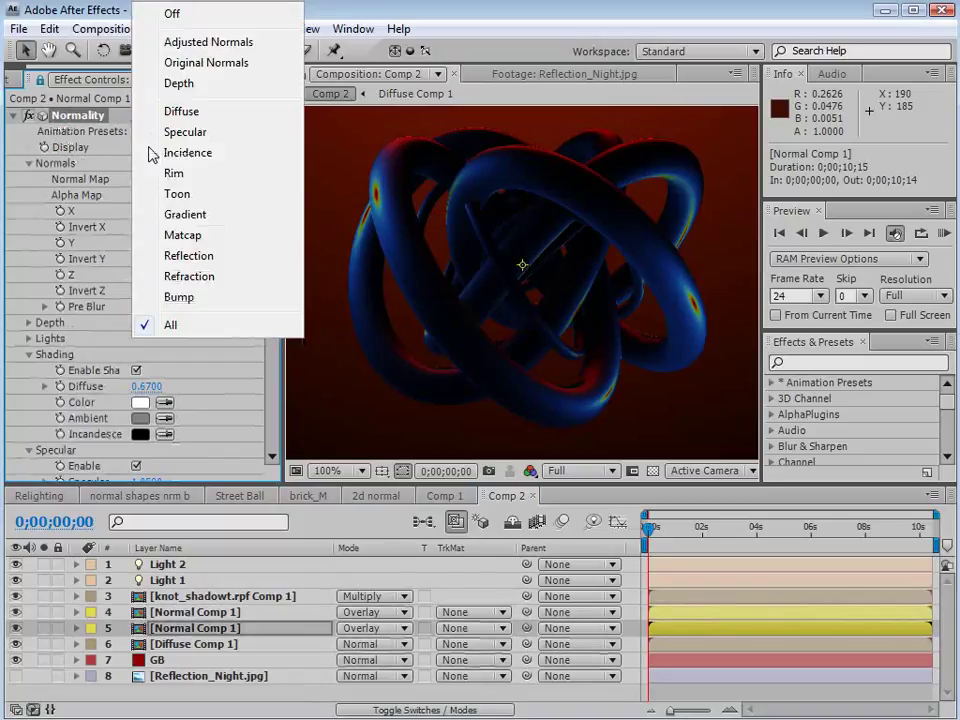
{"action": "left_click", "coordinate": [182, 176]}
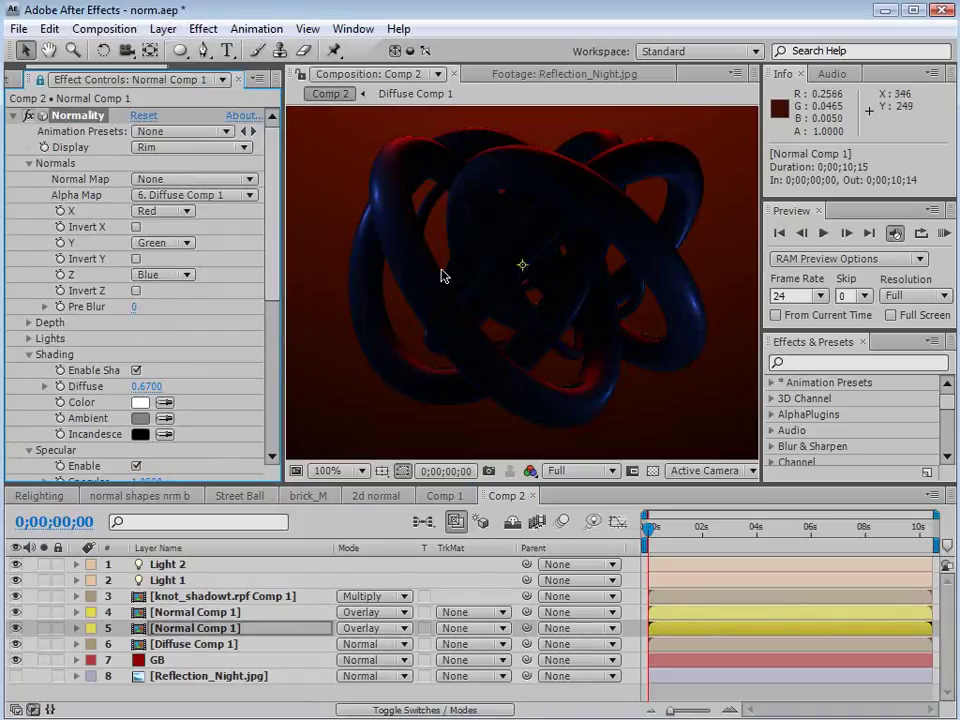
{"action": "left_click", "coordinate": [44, 628]}
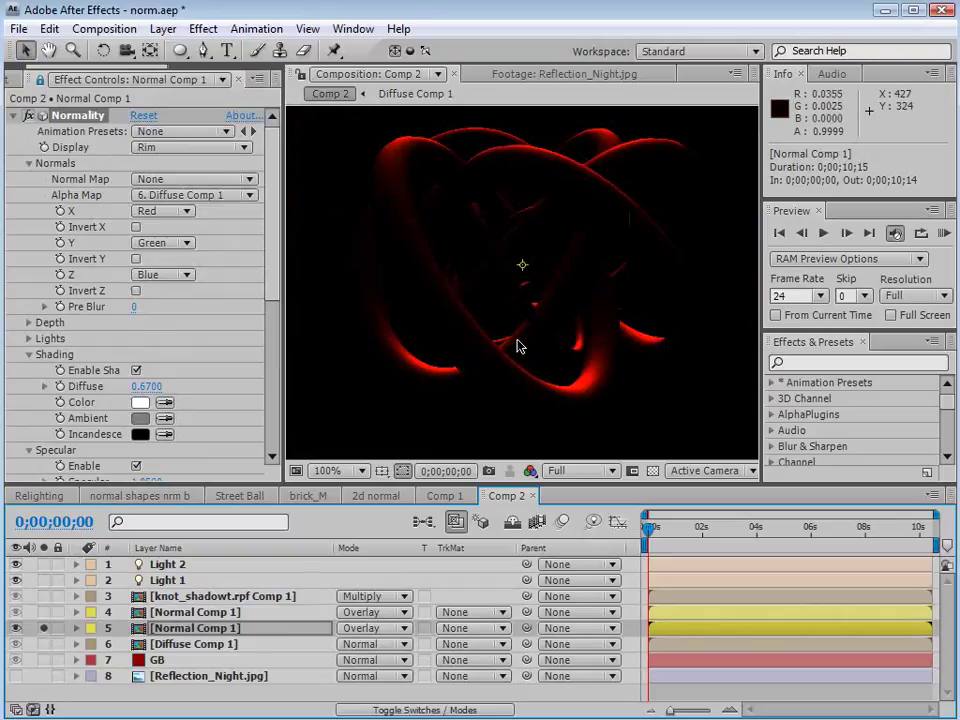
Set the rim light's Angle to 180° on the soloed Normal Comp 1 copy
{"action": "left_click_drag", "start_coordinate": [274, 197], "coordinate": [258, 356]}
{"action": "left_click_drag", "start_coordinate": [157, 345], "coordinate": [189, 343]}
{"action": "left_click", "coordinate": [160, 345]}
{"action": "type", "text": "180"}
{"action": "key", "text": "Return"}
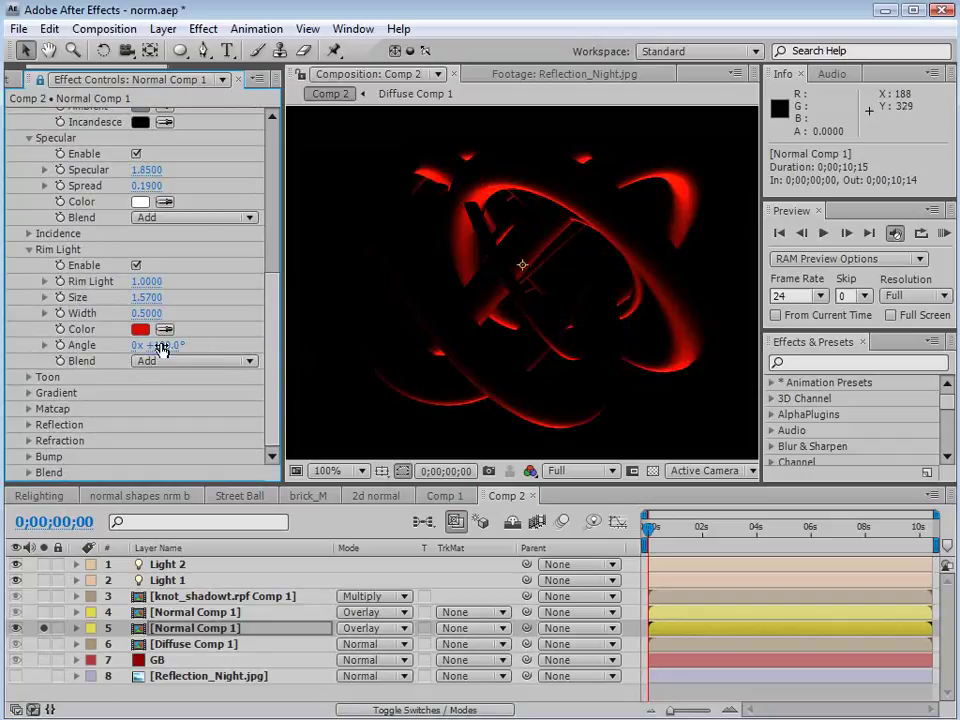
Unsolo the lower Normal Comp 1 copy and blend it using Add mode at 45% Opacity
{"action": "left_click", "coordinate": [42, 628]}
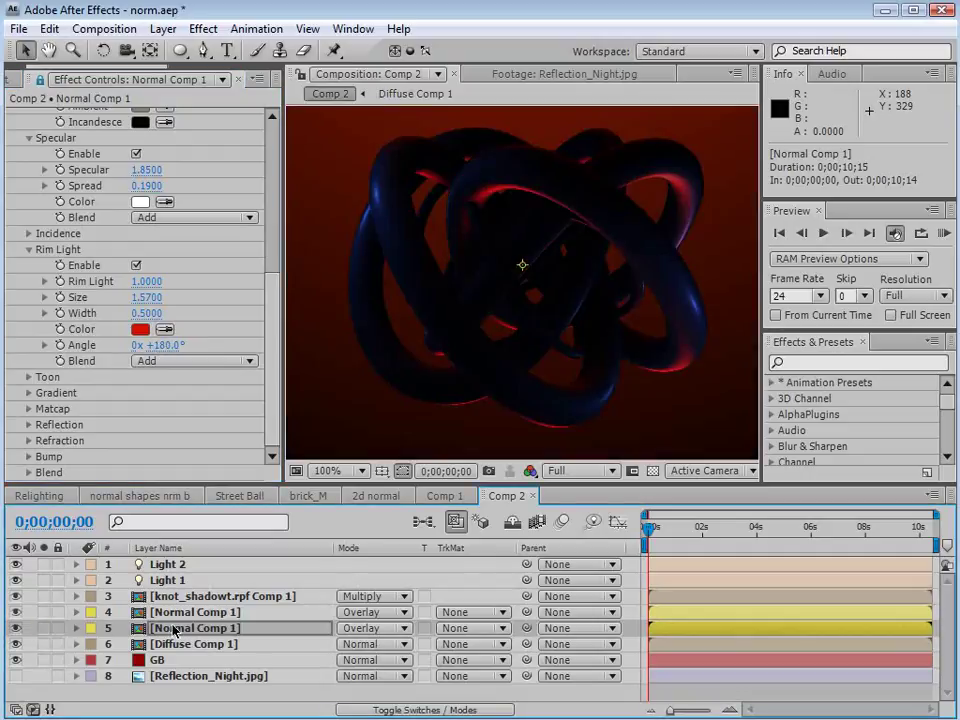
{"action": "left_click", "coordinate": [368, 633]}
{"action": "left_click", "coordinate": [380, 477]}
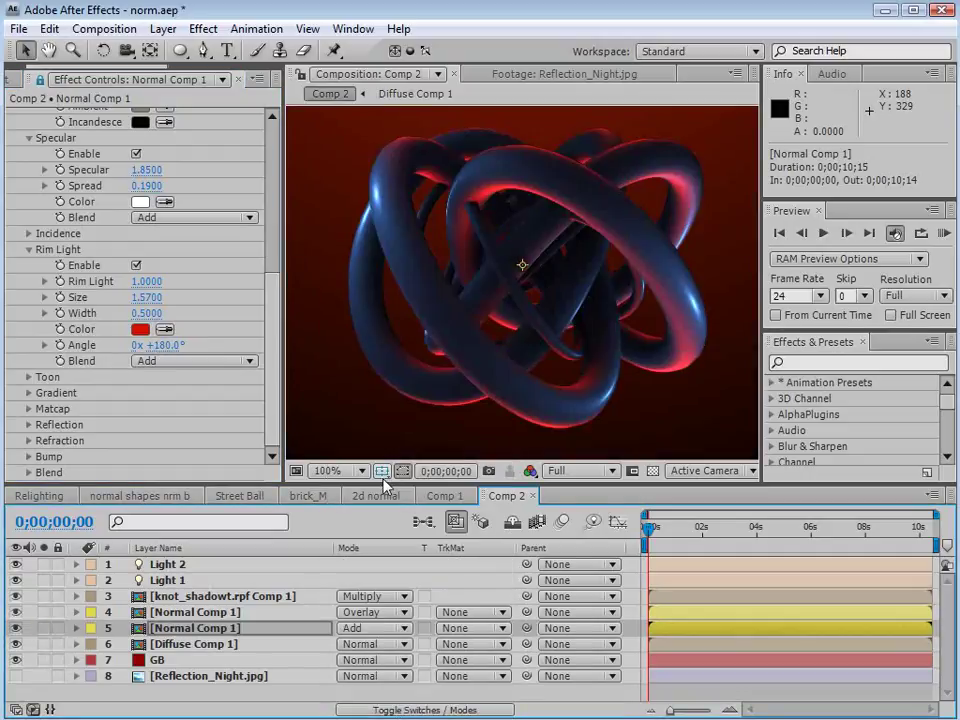
{"action": "left_click", "coordinate": [184, 627]}
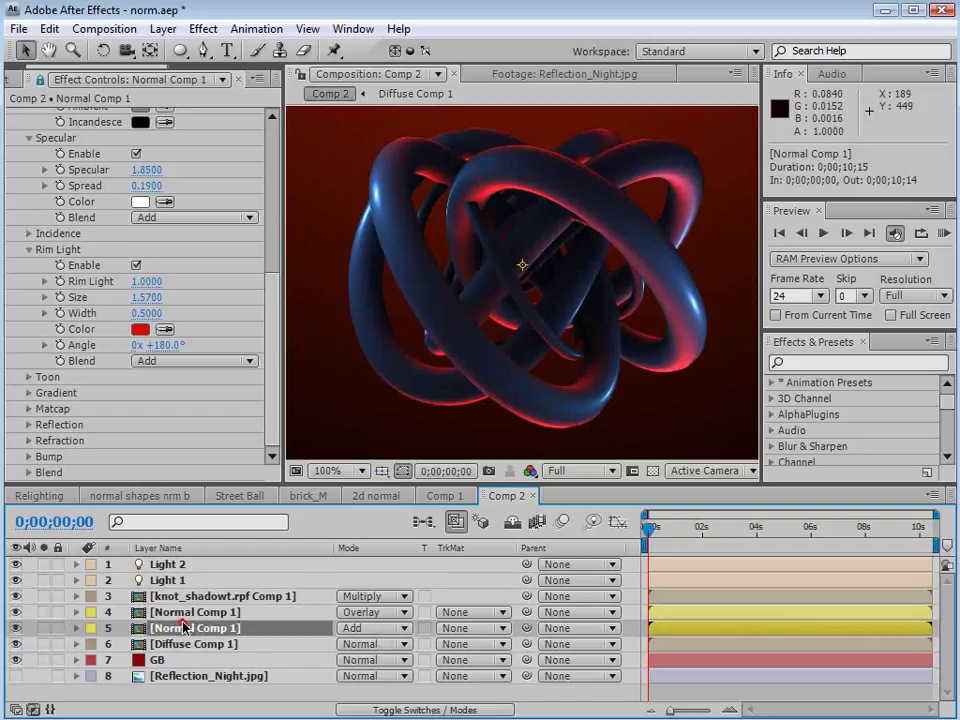
{"action": "key", "text": "t"}
{"action": "left_click_drag", "start_coordinate": [352, 645], "coordinate": [212, 650]}
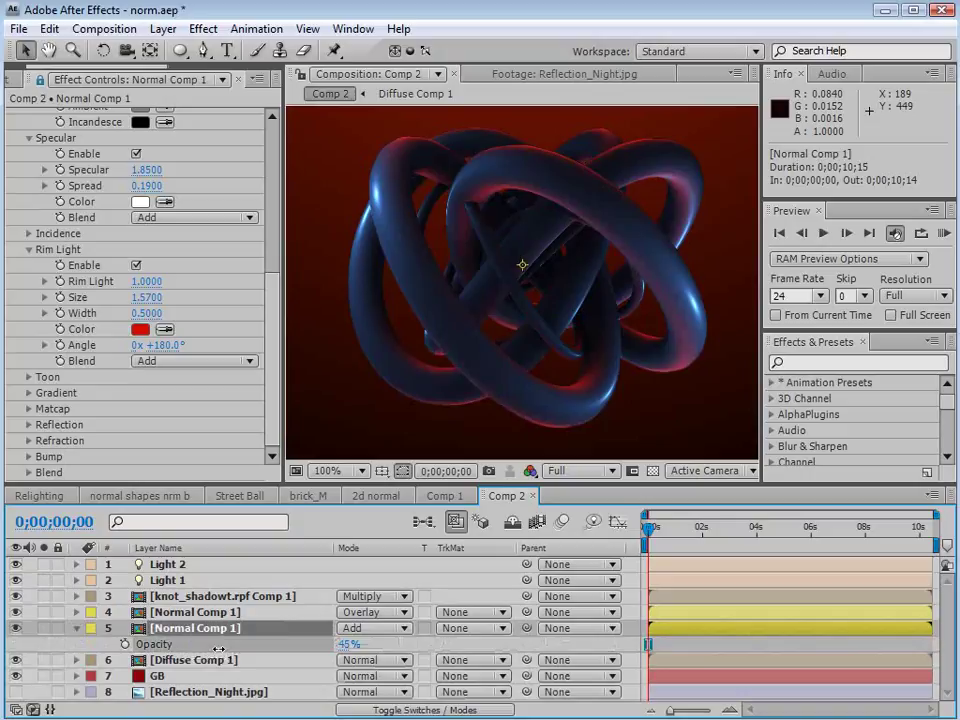
Change the rim light color of the Add-mode Normal Comp 1 copy to a pale blue
{"action": "left_click", "coordinate": [139, 329]}
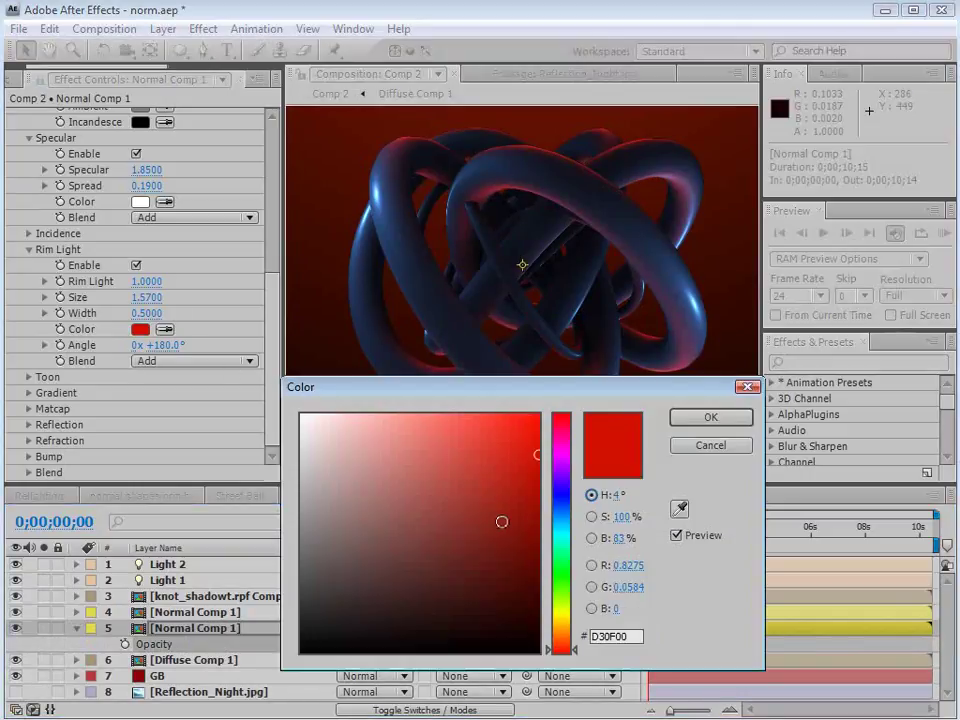
{"action": "left_click", "coordinate": [552, 525]}
{"action": "left_click_drag", "start_coordinate": [561, 393], "coordinate": [535, 454]}
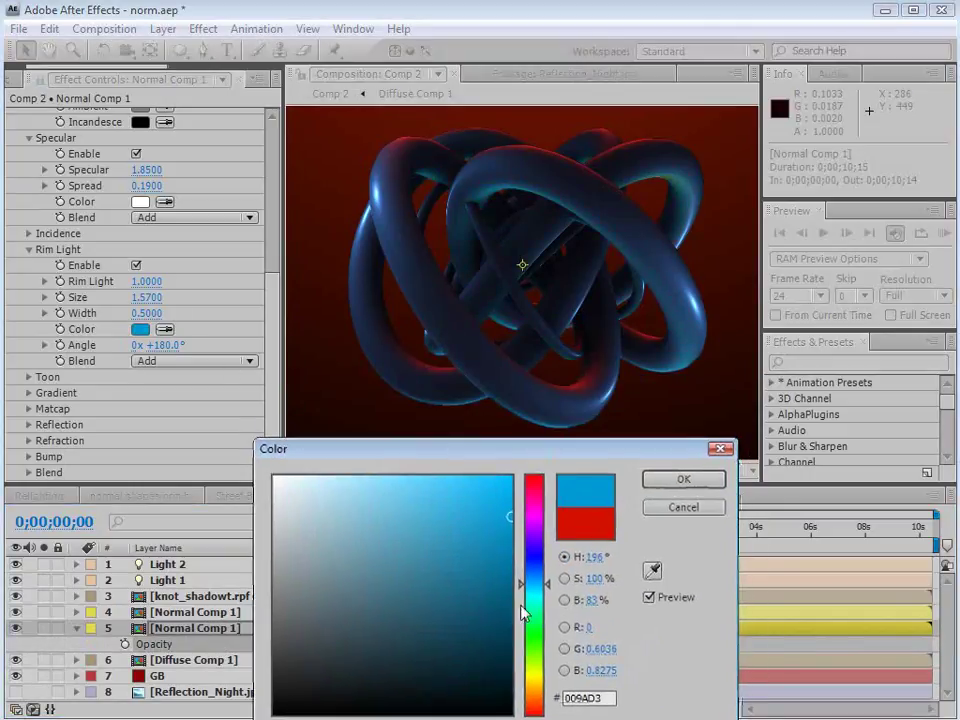
{"action": "left_click", "coordinate": [538, 625]}
{"action": "left_click", "coordinate": [532, 578]}
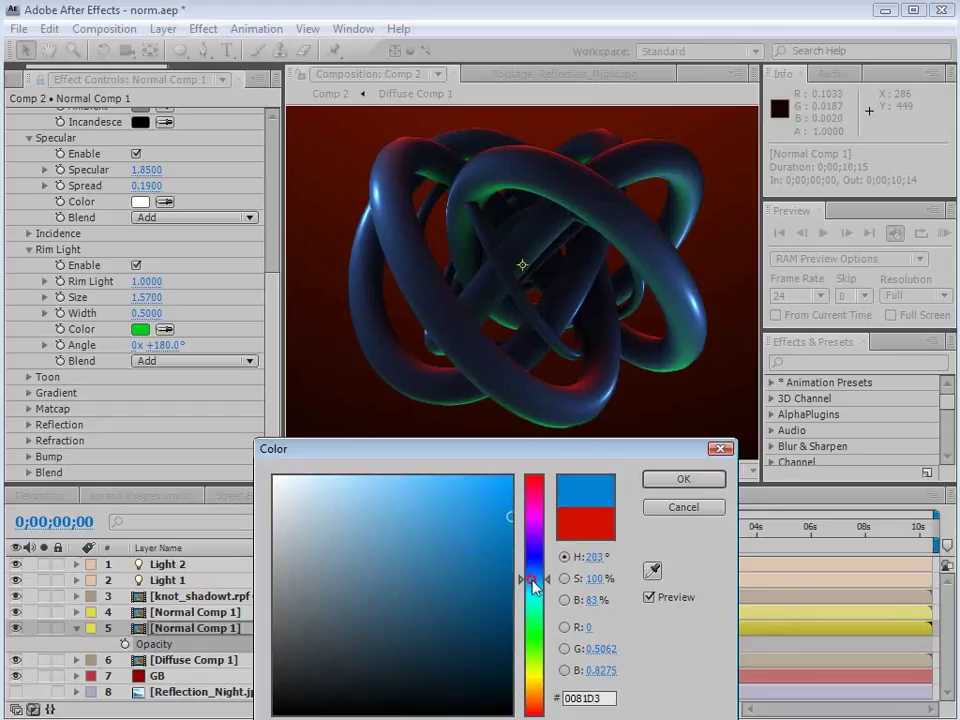
{"action": "left_click_drag", "start_coordinate": [360, 524], "coordinate": [319, 497]}
{"action": "left_click", "coordinate": [690, 479]}
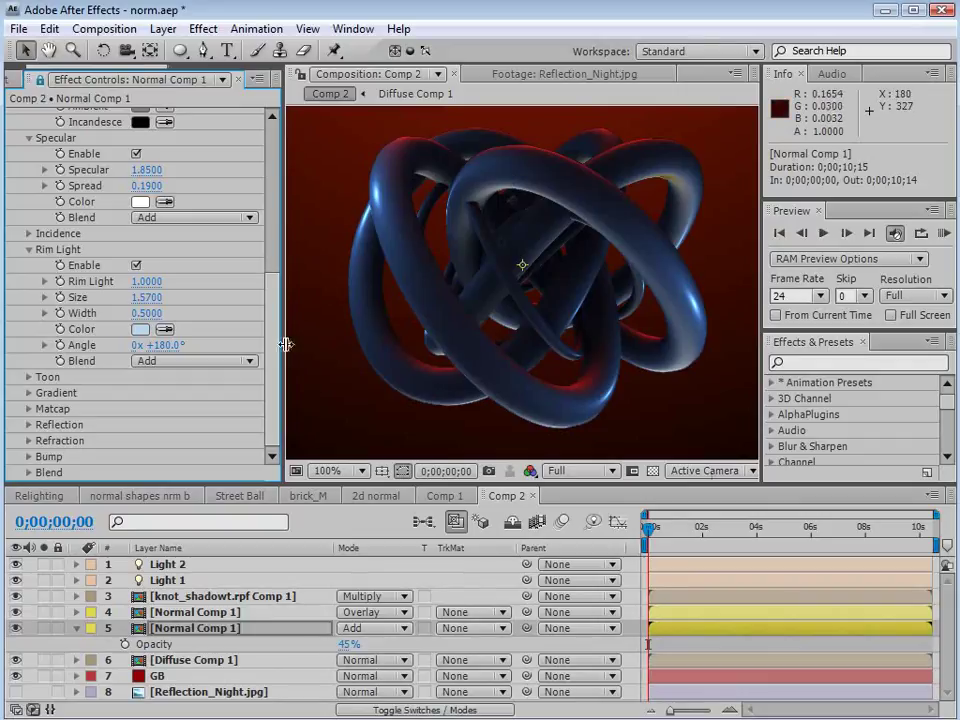
Move the Add-mode Normal Comp 1 above the Overlay copy and set its Normality Display to Specular, checking the layer soloed
{"action": "scroll", "coordinate": [249, 180], "scroll_direction": "up", "scroll_amount": 5}
{"action": "left_click", "coordinate": [174, 148]}
{"action": "left_click", "coordinate": [174, 148]}
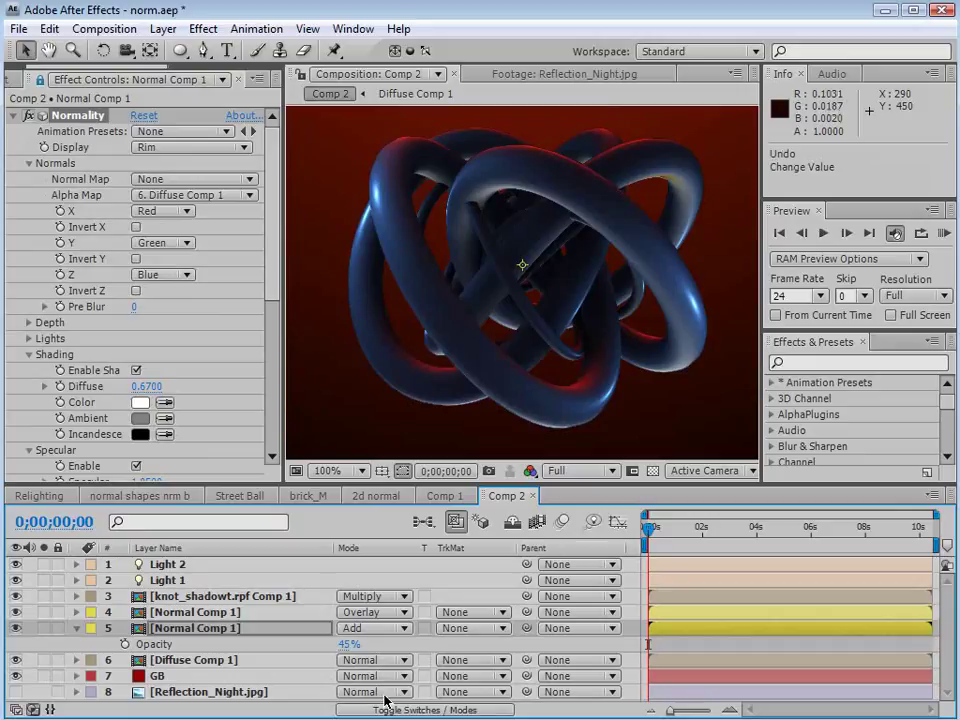
{"action": "left_click_drag", "start_coordinate": [126, 622], "coordinate": [128, 606]}
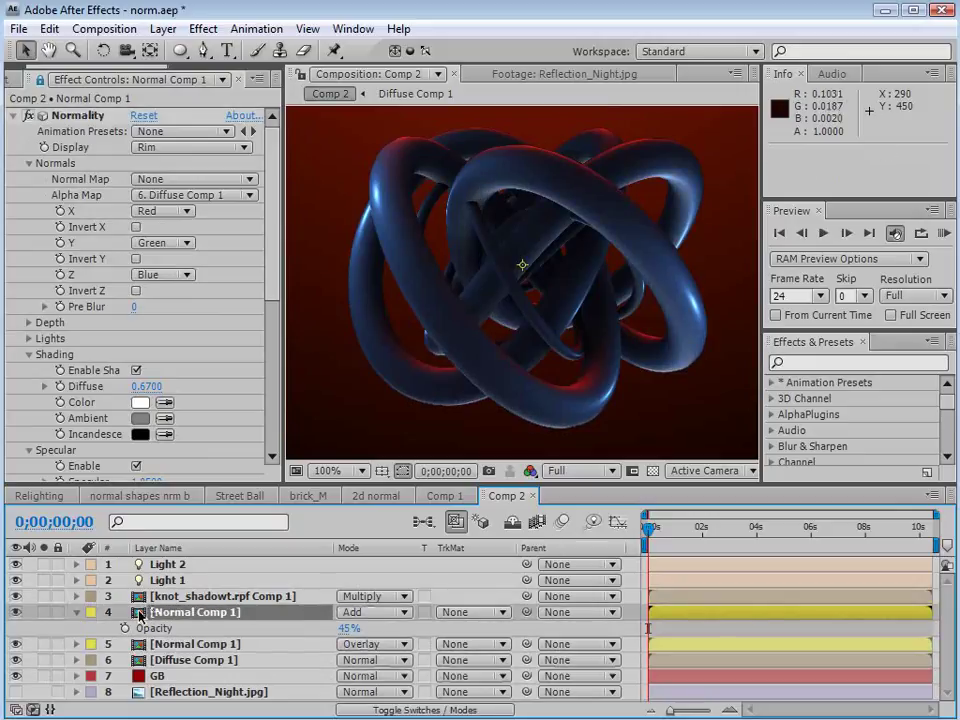
{"action": "left_click", "coordinate": [165, 147]}
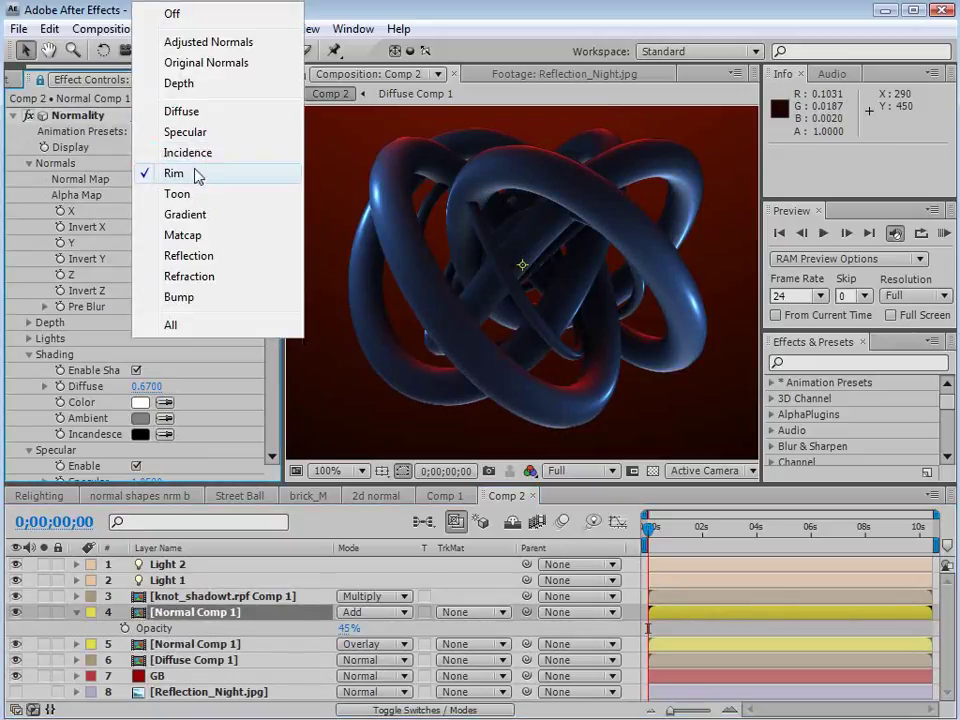
{"action": "left_click", "coordinate": [192, 133]}
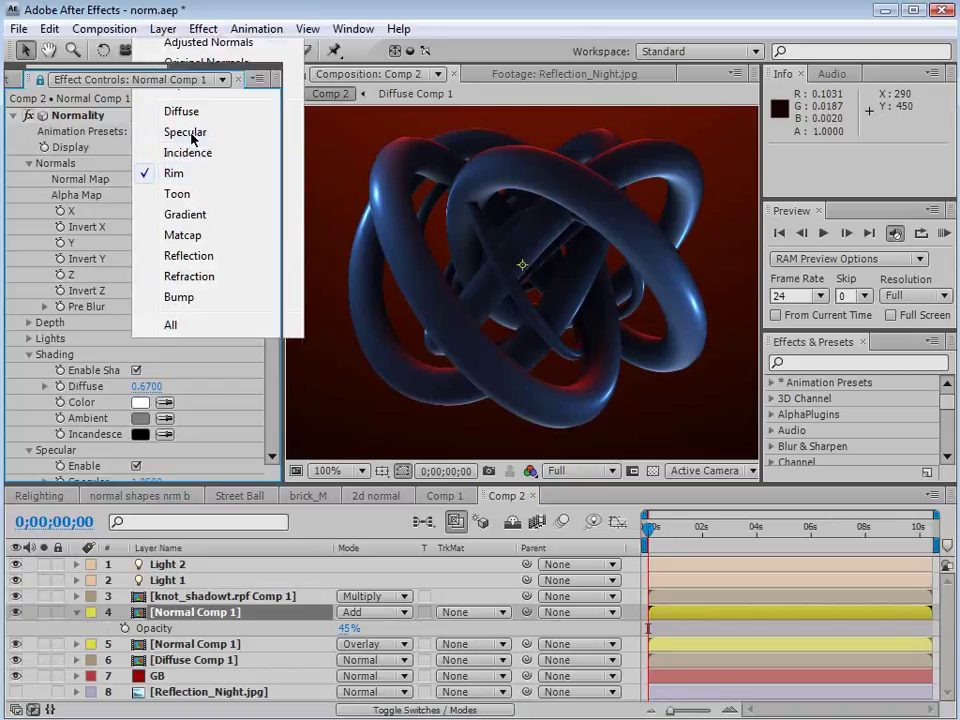
{"action": "left_click", "coordinate": [44, 612]}
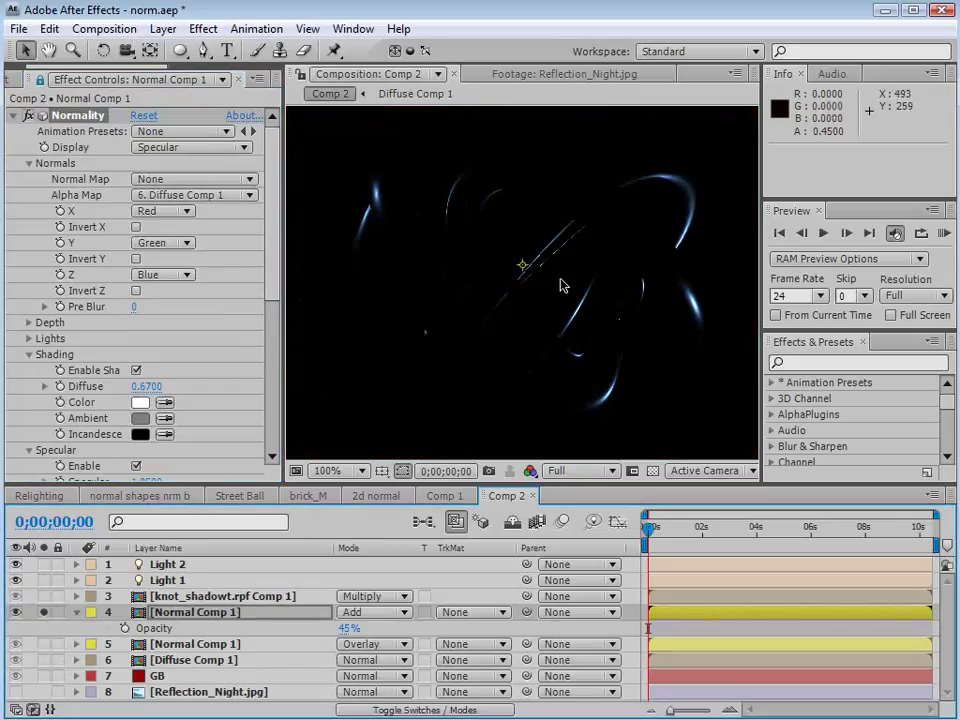
{"action": "left_click", "coordinate": [44, 612]}
Apply the Stylize Glow effect to the specular Normal Comp 1 layer with Glow Radius 19 and Glow Intensity 1.4
{"action": "left_click", "coordinate": [213, 30]}
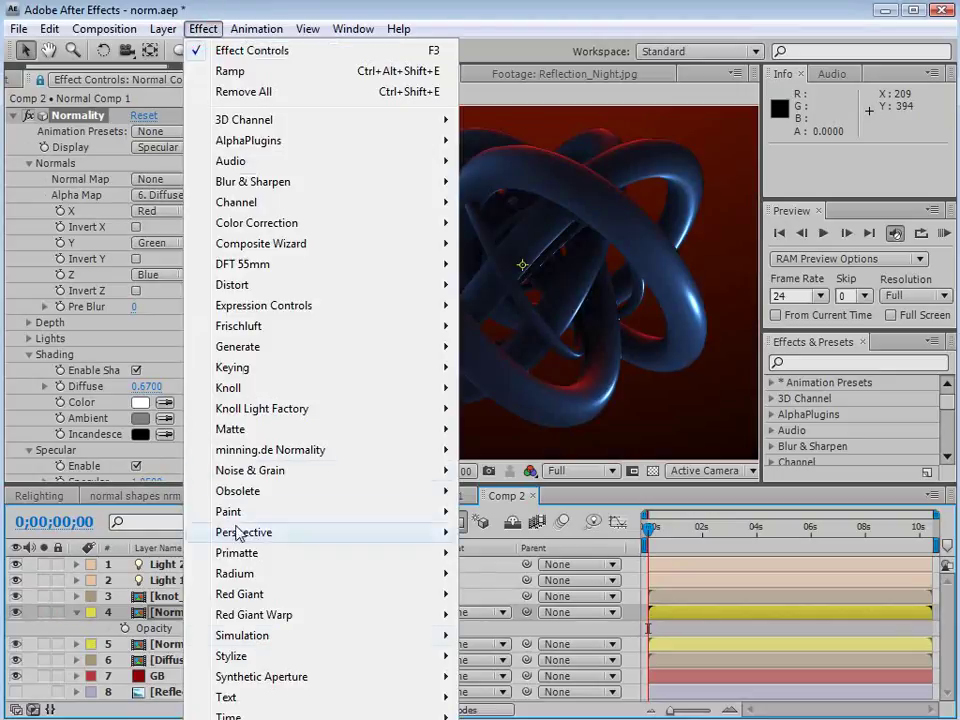
{"action": "mouse_move", "coordinate": [231, 656]}
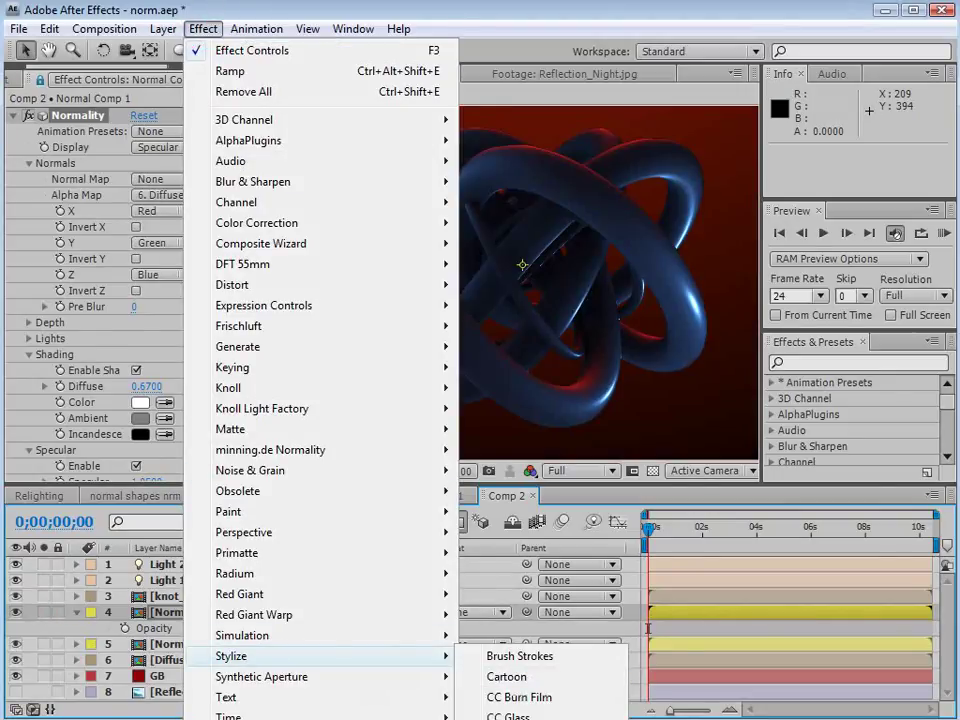
{"action": "left_click", "coordinate": [507, 716]}
{"action": "left_click_drag", "start_coordinate": [134, 262], "coordinate": [240, 259]}
{"action": "left_click_drag", "start_coordinate": [140, 262], "coordinate": [4, 293]}
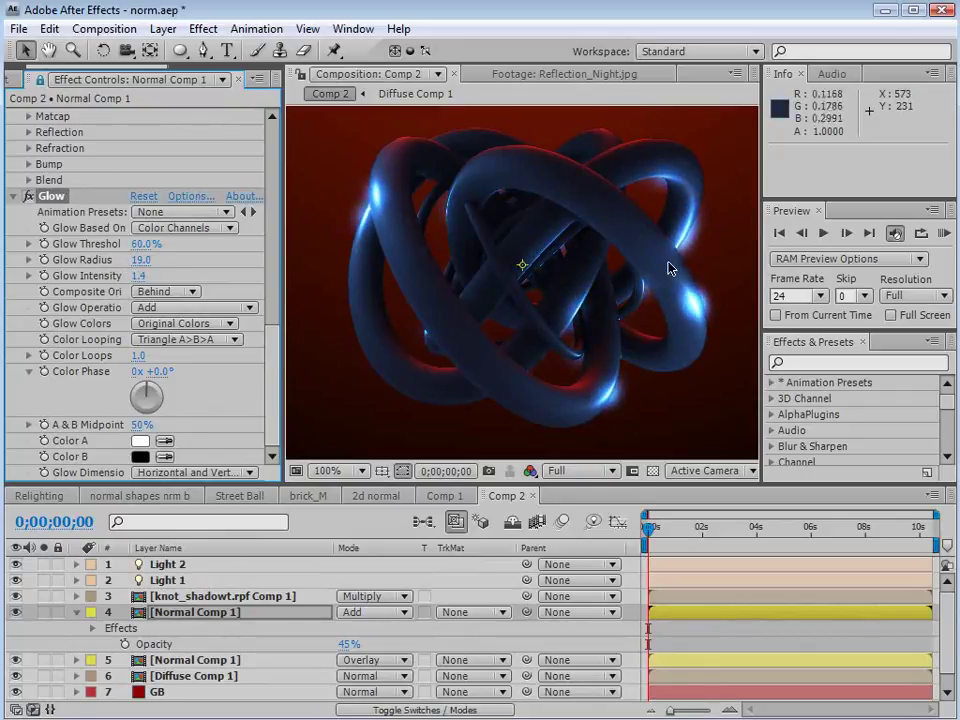
Reposition Light 1 beside the knot at about 247.5, 254.3, -300, then try a further move and undo it
{"action": "left_click", "coordinate": [175, 582]}
{"action": "left_click", "coordinate": [180, 565]}
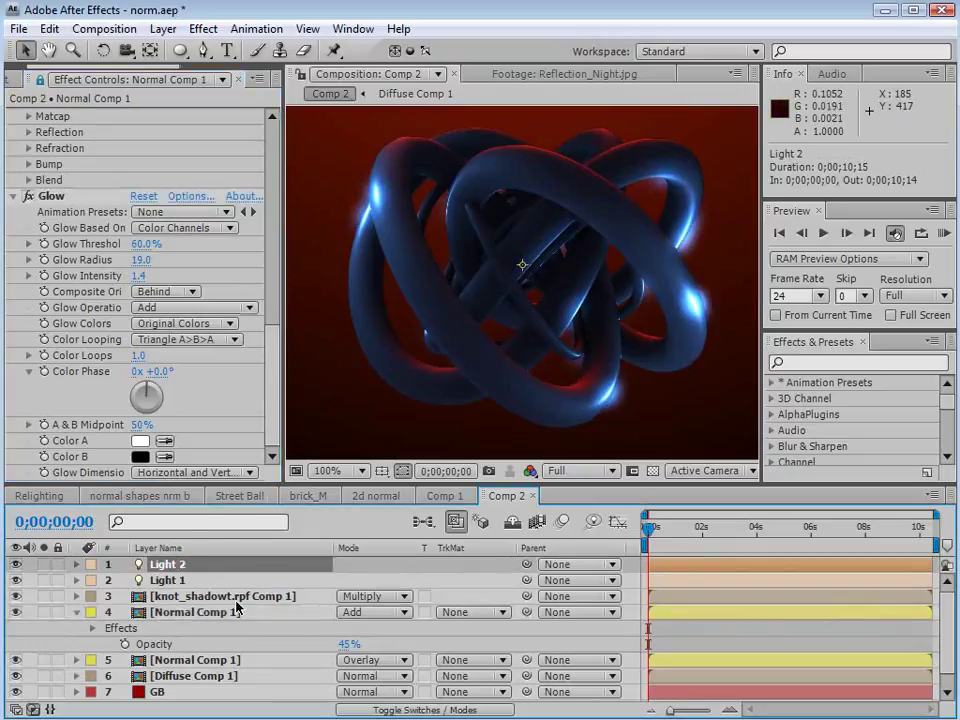
{"action": "left_click", "coordinate": [130, 580]}
{"action": "left_click", "coordinate": [160, 564]}
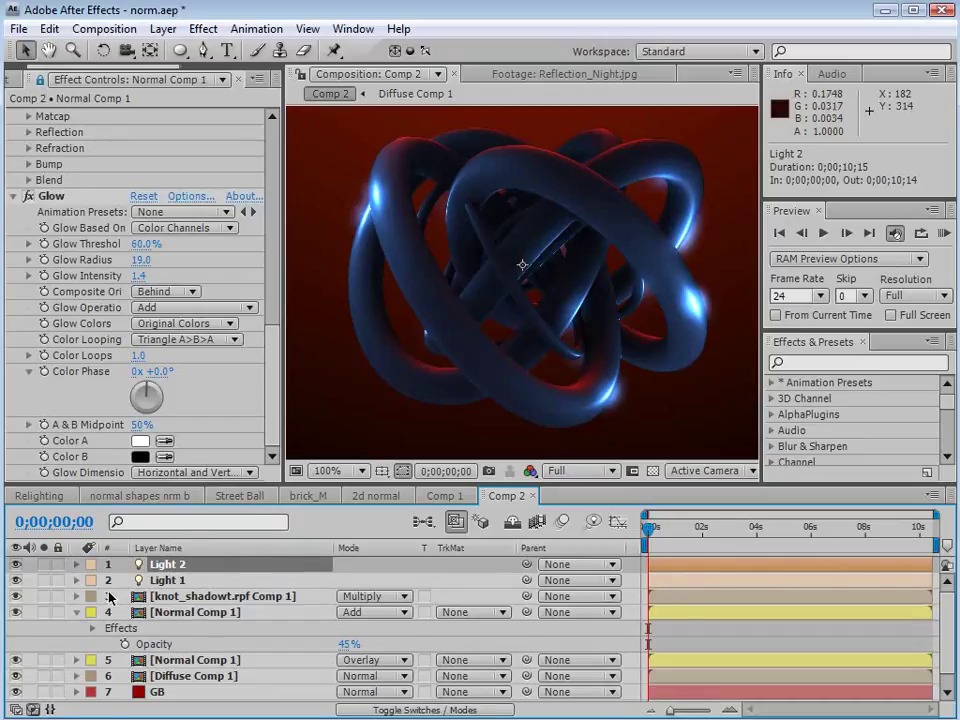
{"action": "key", "text": "comma"}
{"action": "left_click_drag", "start_coordinate": [377, 174], "coordinate": [403, 277]}
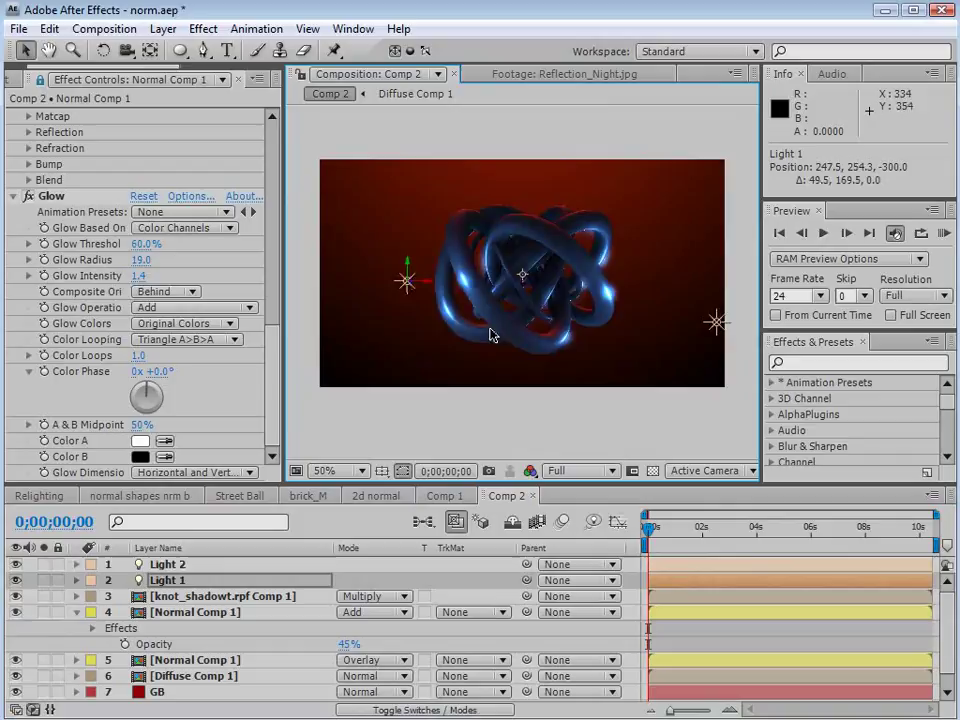
{"action": "key", "text": "period"}
{"action": "left_click_drag", "start_coordinate": [317, 328], "coordinate": [432, 330]}
{"action": "key", "text": "ctrl+z"}
Delete the Add-mode Normal Comp 1 layer that carries the glowing specular pass
{"action": "left_click", "coordinate": [77, 612]}
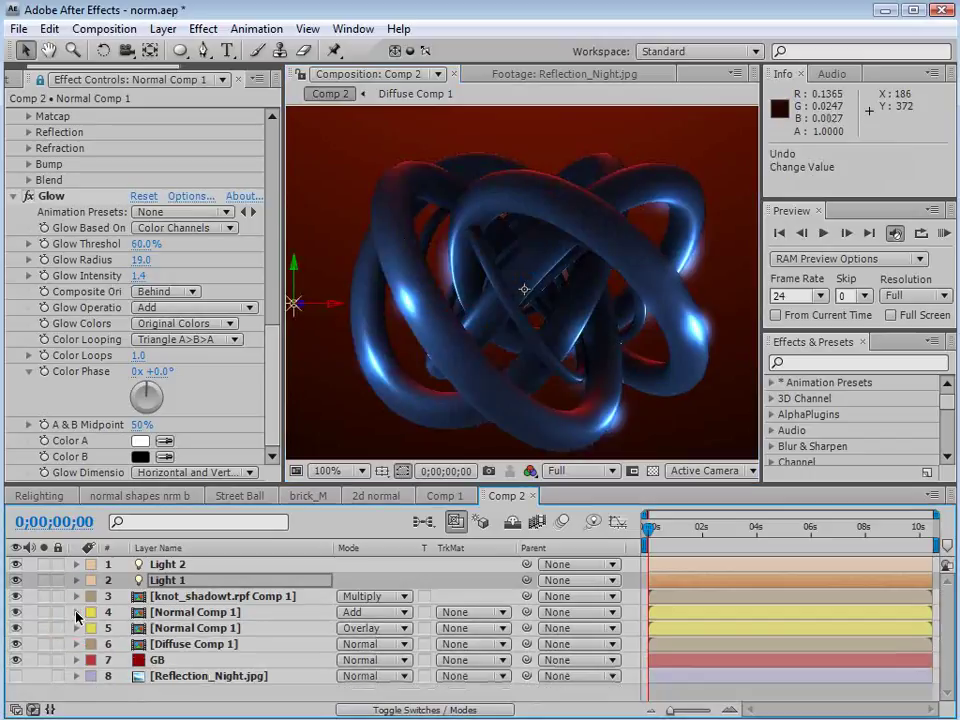
{"action": "left_click", "coordinate": [187, 614]}
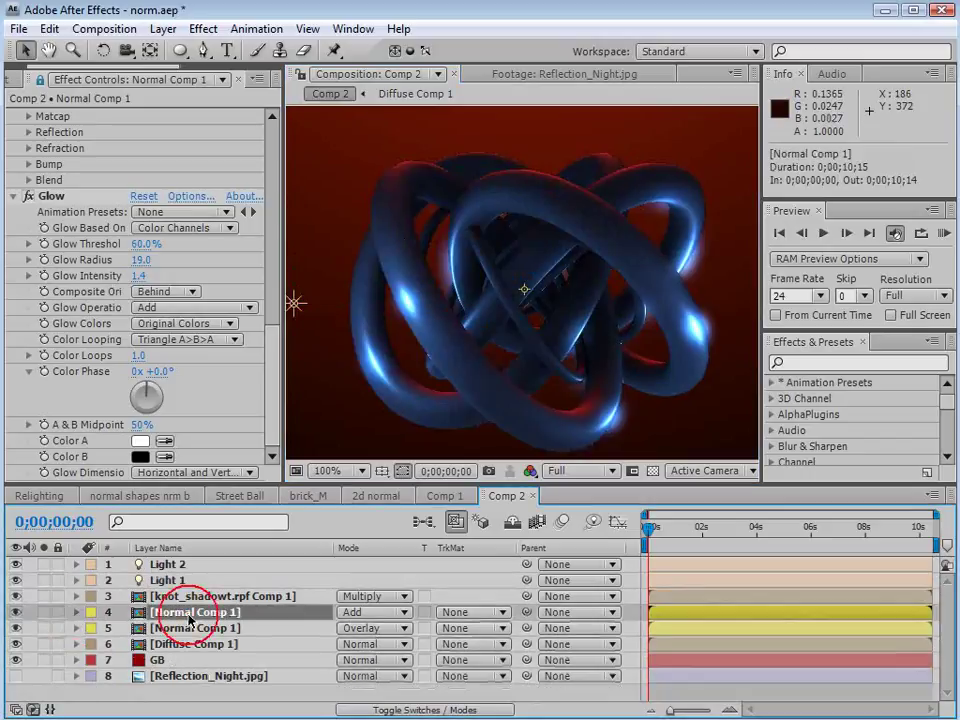
{"action": "key", "text": "Delete"}
Enable Reflection in the remaining Normal Comp 1's Normality effect, using Reflection_Night.jpg as the environment map
{"action": "left_click", "coordinate": [188, 618]}
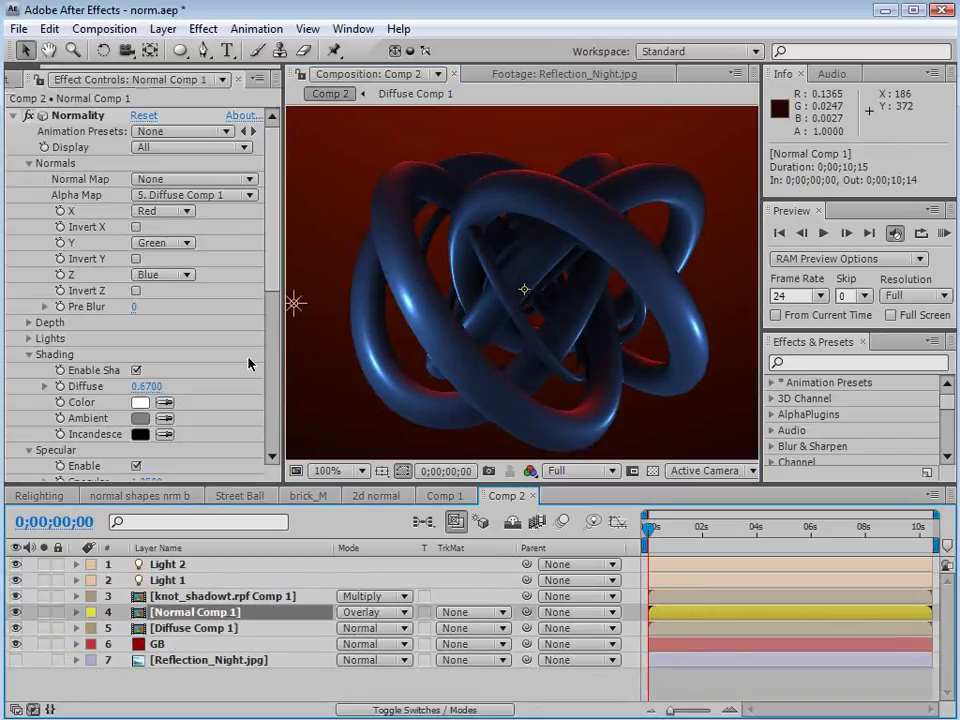
{"action": "left_click_drag", "start_coordinate": [272, 137], "coordinate": [273, 294]}
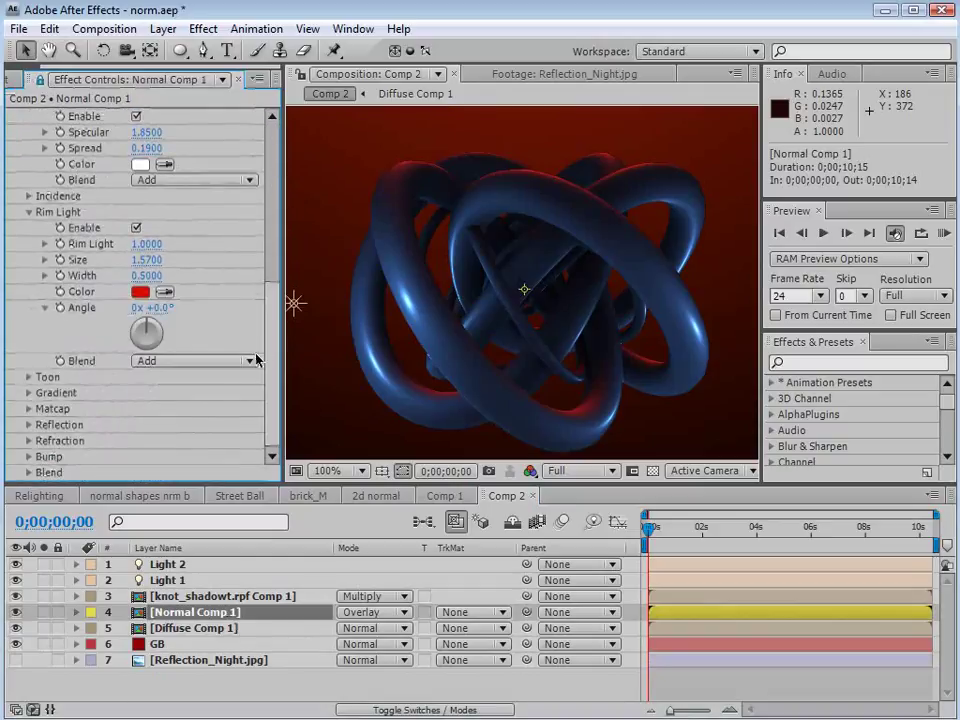
{"action": "left_click", "coordinate": [30, 425]}
{"action": "left_click", "coordinate": [136, 399]}
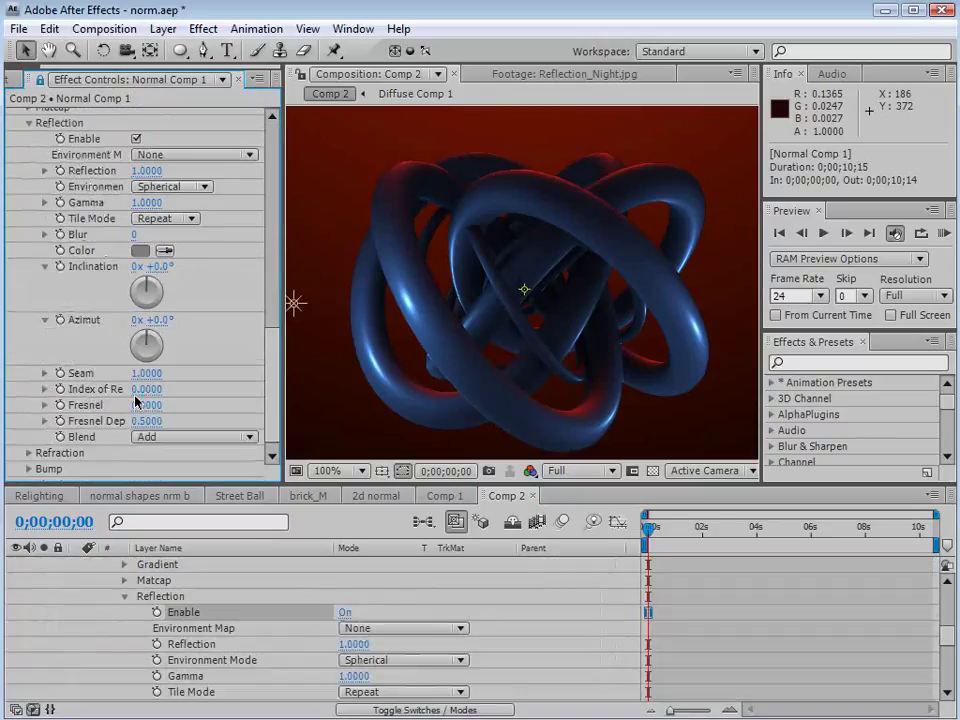
{"action": "left_click", "coordinate": [143, 155]}
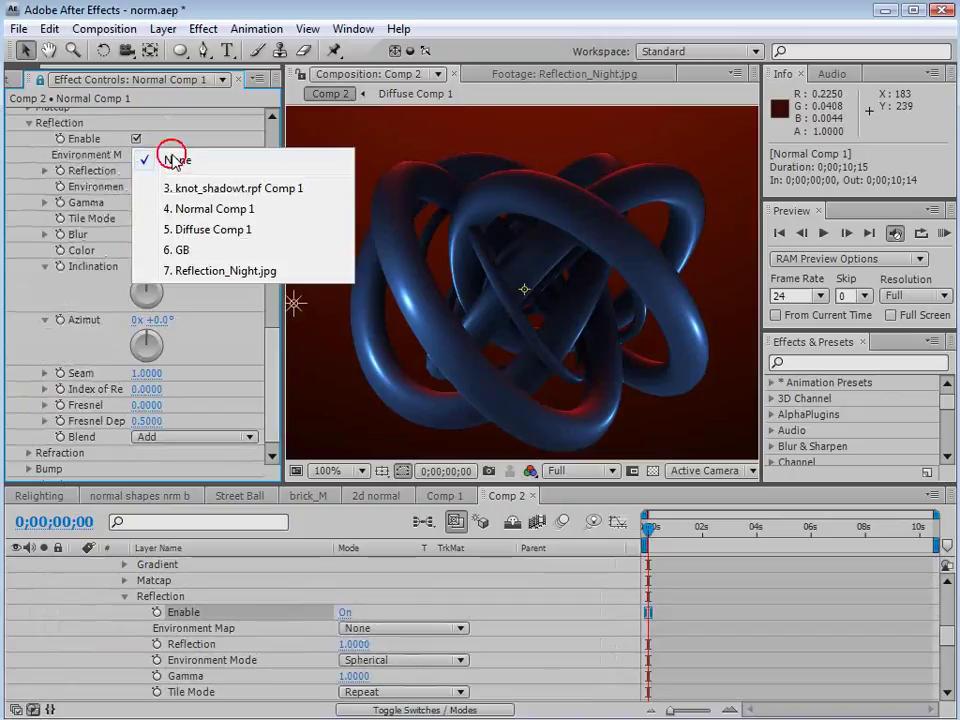
{"action": "left_click", "coordinate": [168, 272]}
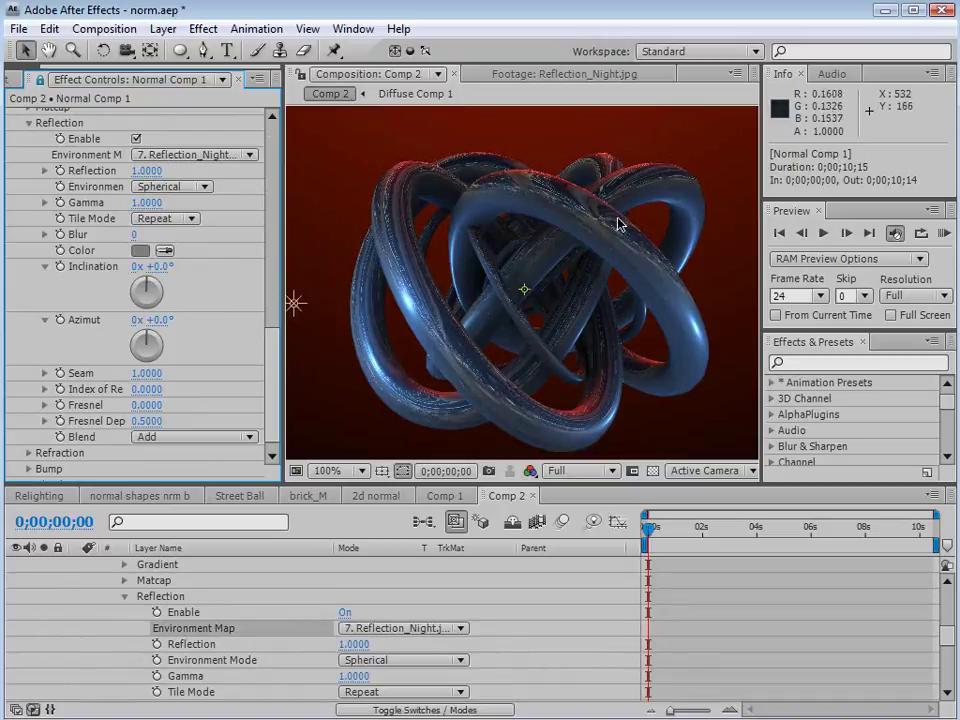
Set the reflection to Blur 5, Gamma 0.46, Inclination -10°, Reflection 1.28 and Azimut +7°, checking the result in an enlarged composition view
{"action": "left_click_drag", "start_coordinate": [134, 236], "coordinate": [129, 235]}
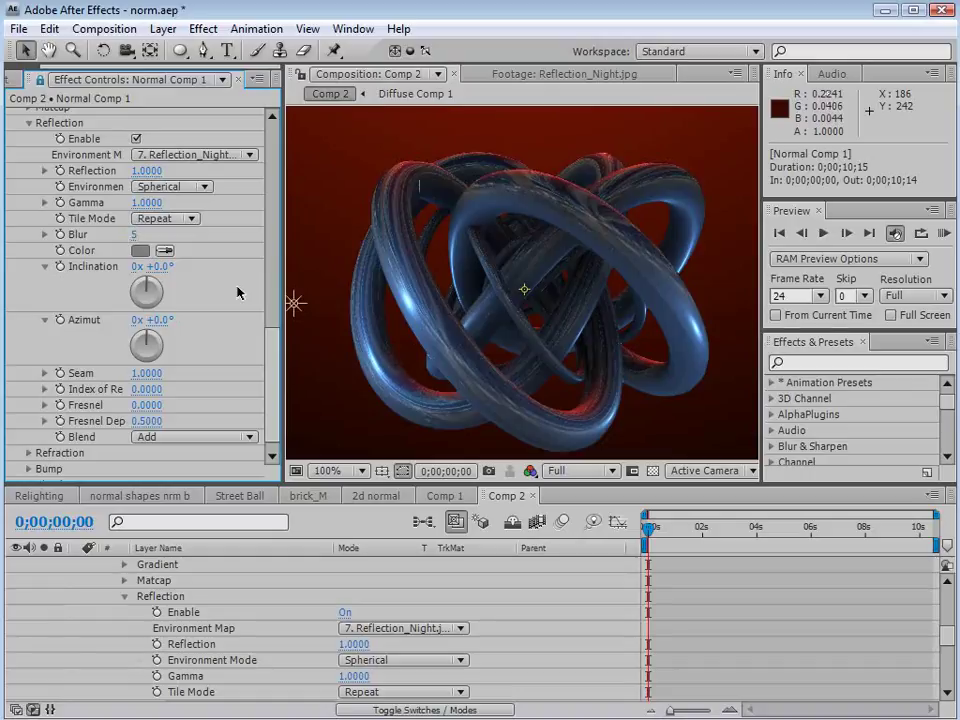
{"action": "left_click_drag", "start_coordinate": [145, 202], "coordinate": [96, 211]}
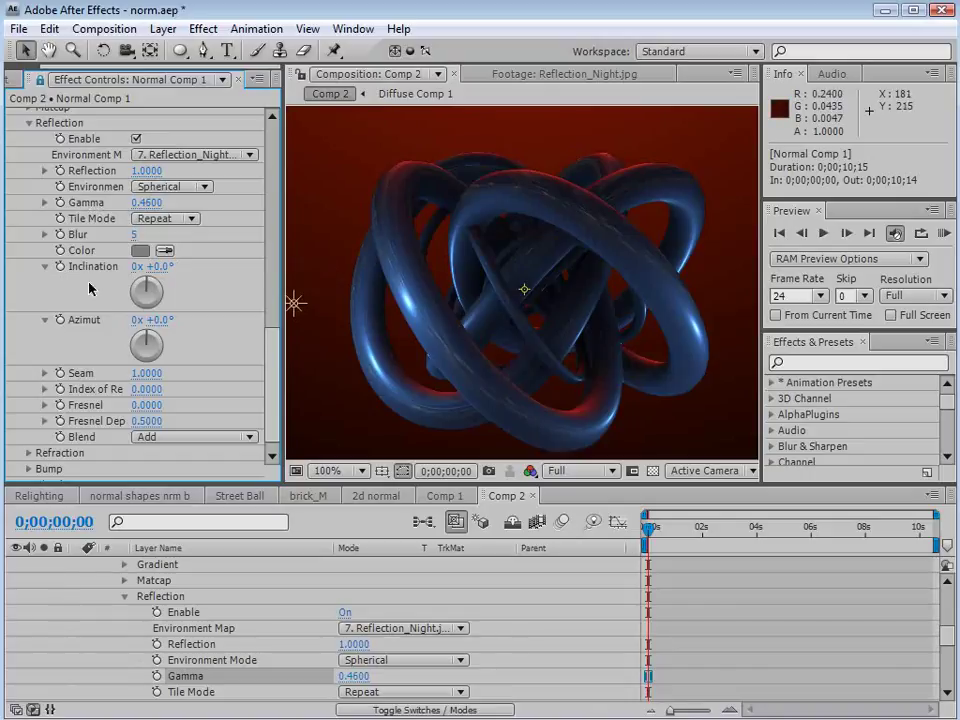
{"action": "mouse_move", "coordinate": [170, 268]}
{"action": "left_mouse_down"}
{"action": "mouse_move", "coordinate": [281, 266]}
{"action": "mouse_move", "coordinate": [158, 276]}
{"action": "left_mouse_up"}
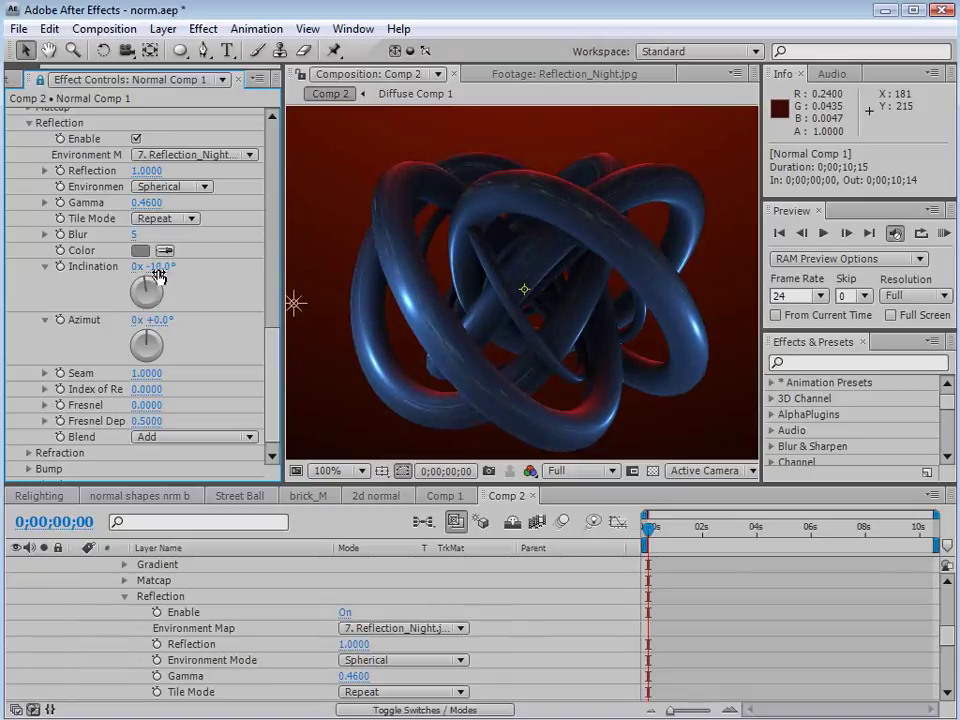
{"action": "left_click_drag", "start_coordinate": [147, 170], "coordinate": [175, 178]}
{"action": "mouse_move", "coordinate": [158, 328]}
{"action": "left_mouse_down"}
{"action": "mouse_move", "coordinate": [133, 322]}
{"action": "mouse_move", "coordinate": [171, 321]}
{"action": "mouse_move", "coordinate": [141, 322]}
{"action": "left_mouse_up"}
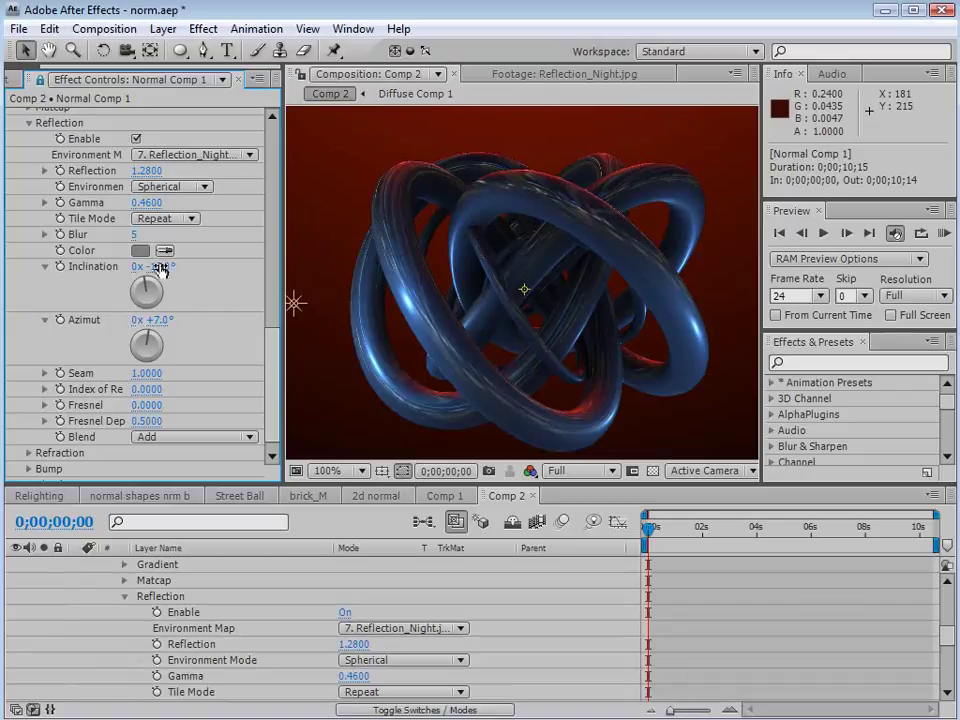
{"action": "key", "text": "grave"}
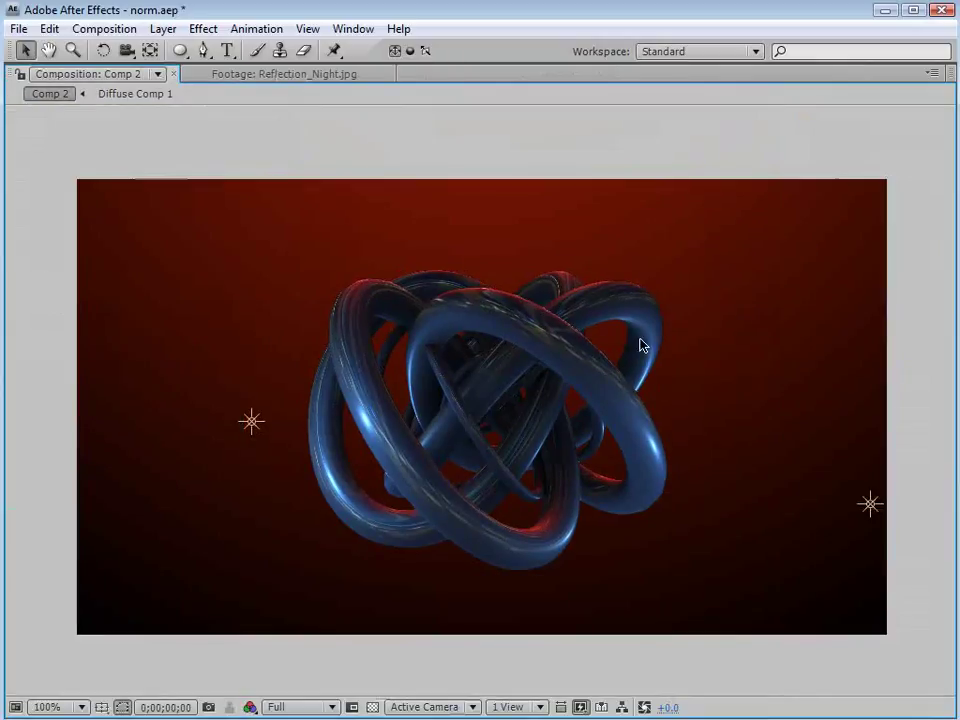
{"action": "key", "text": "grave"}
Preview reflection_evening.jpg and replace the source of the Reflection_Night.jpg layer in Comp 2 with it
{"action": "scroll", "coordinate": [530, 315], "scroll_direction": "down", "scroll_amount": 2}
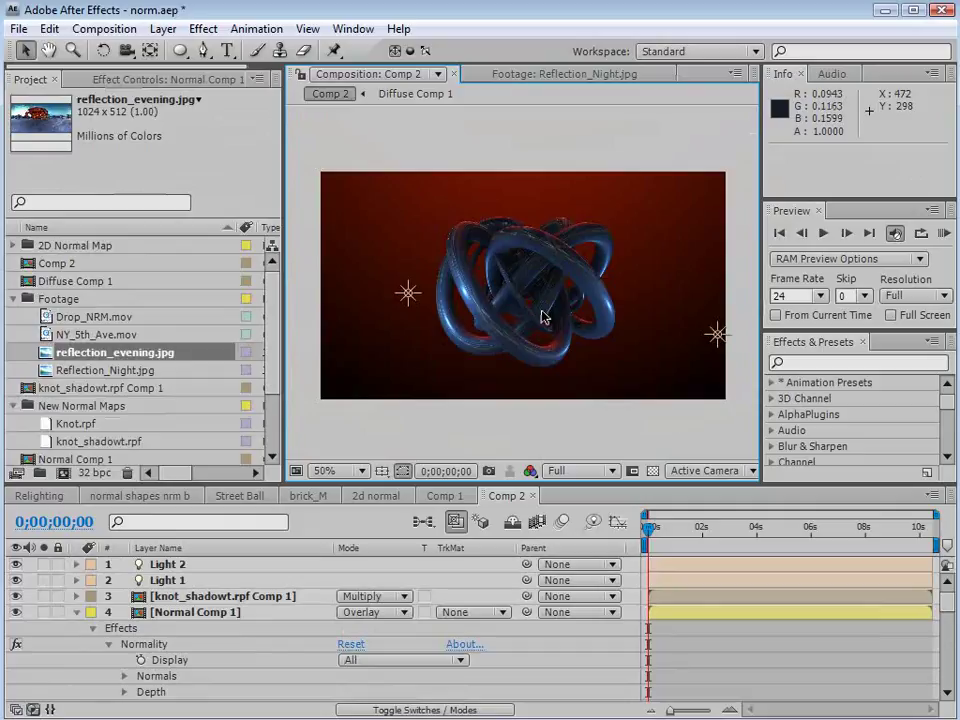
{"action": "scroll", "coordinate": [945, 677], "scroll_direction": "down", "scroll_amount": 6}
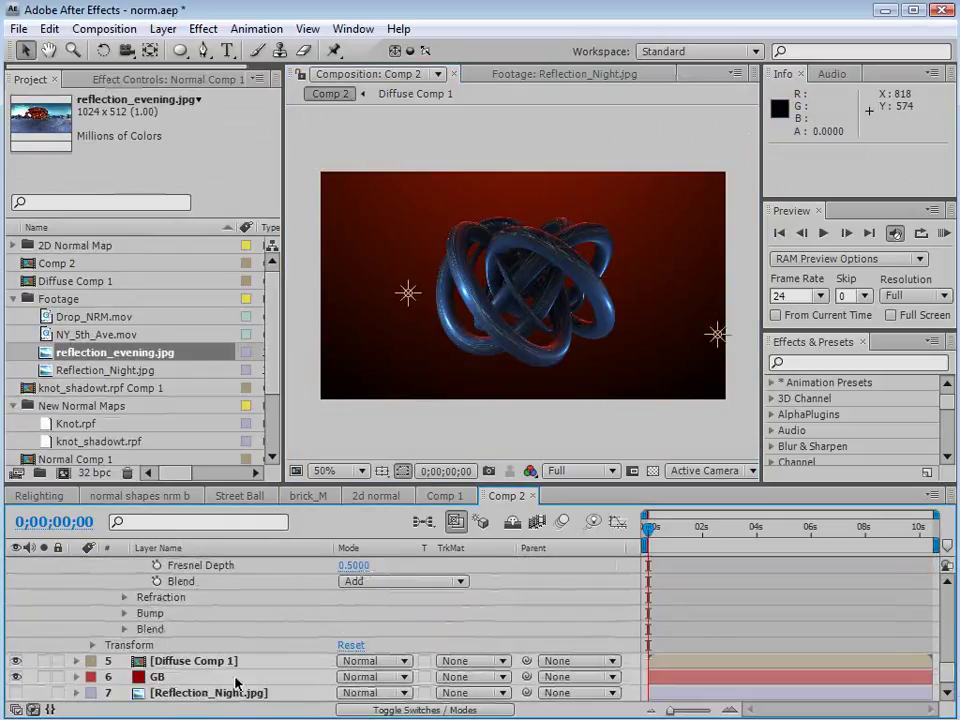
{"action": "left_click", "coordinate": [234, 691]}
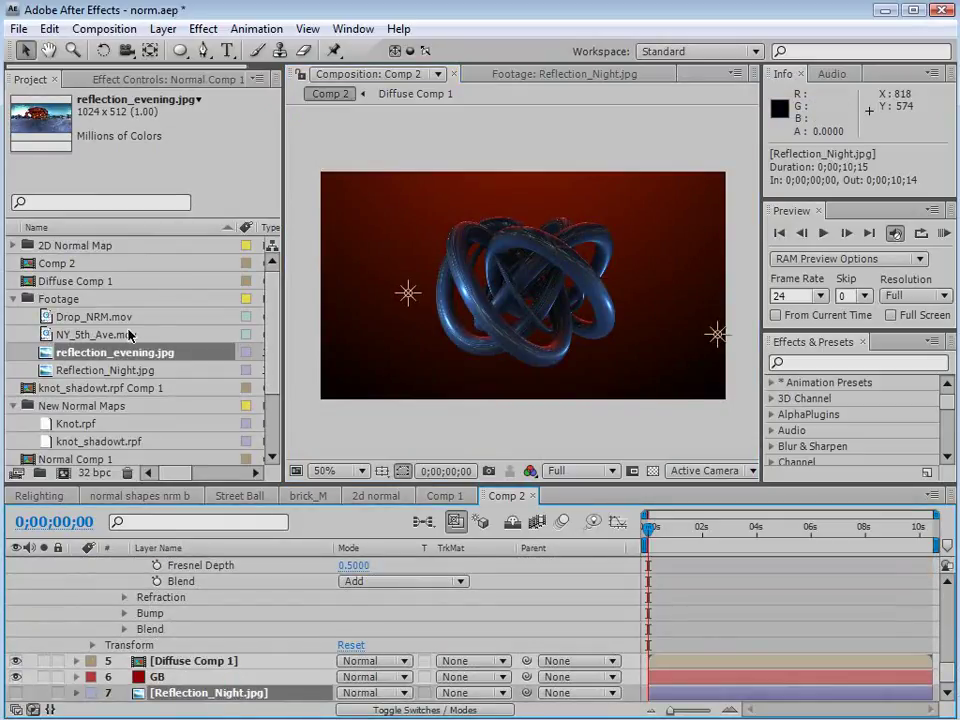
{"action": "double_click", "coordinate": [50, 352]}
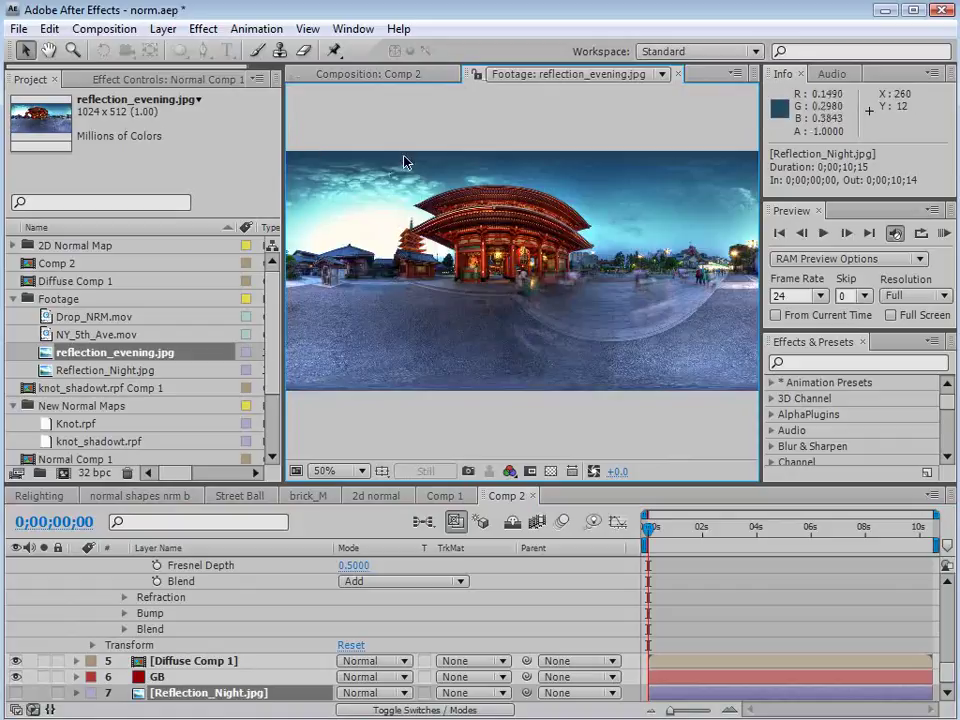
{"action": "left_click", "coordinate": [350, 75]}
{"action": "left_click_drag", "start_coordinate": [50, 355], "coordinate": [168, 695]}
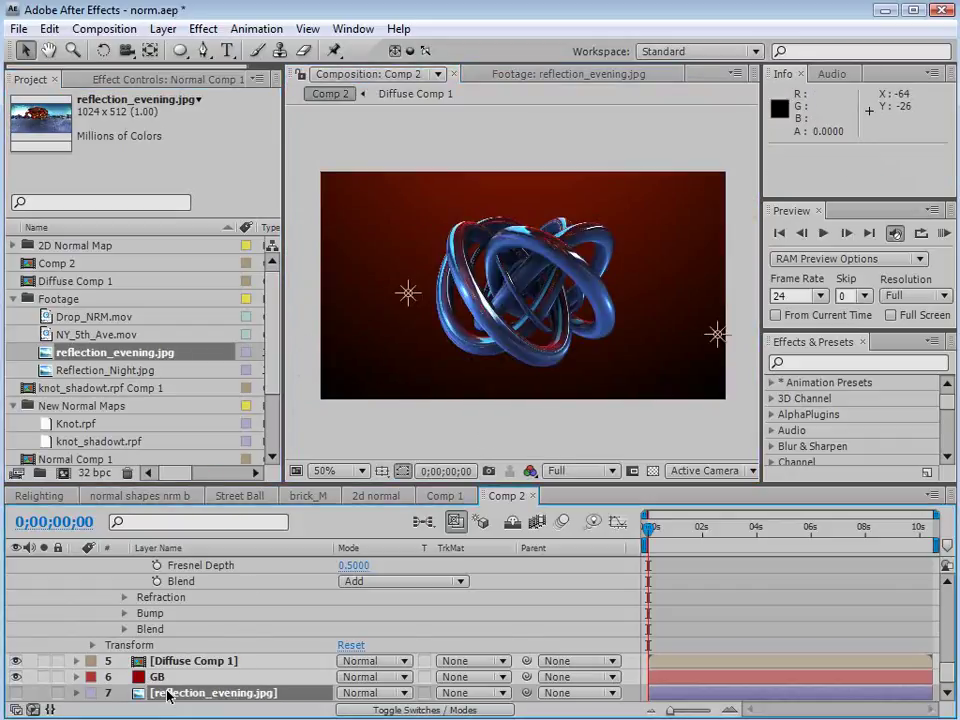
Set the reflection's Fresnel to 0.24 and Fresnel Depth to 2.07 in the Normality effect on the Overlay Normal Comp 1
{"action": "scroll", "coordinate": [563, 261], "scroll_direction": "up", "scroll_amount": 1}
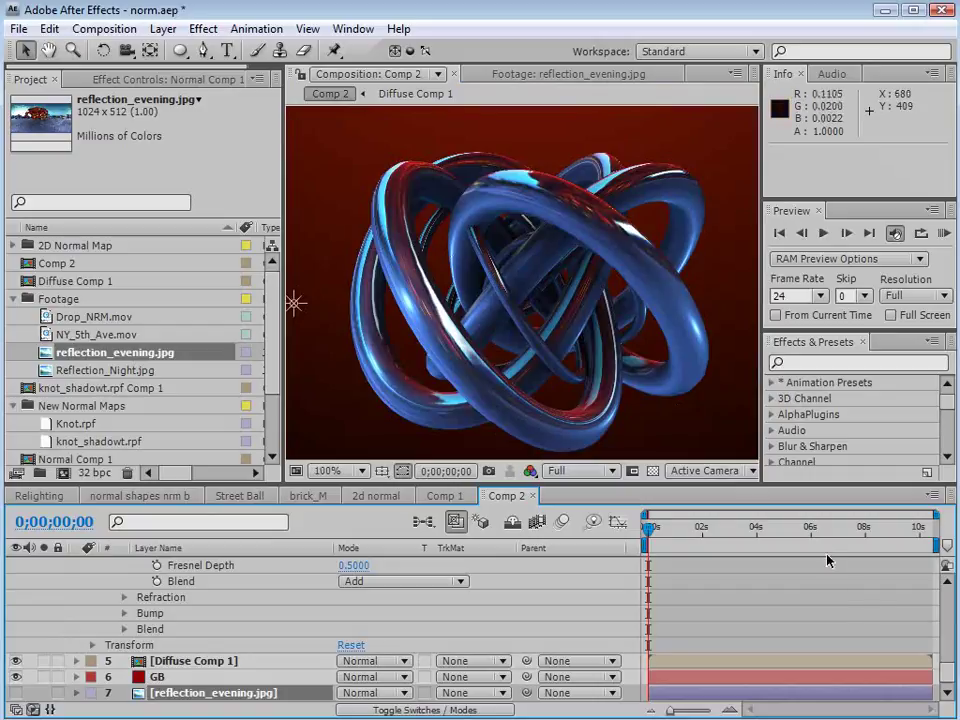
{"action": "left_click_drag", "start_coordinate": [947, 673], "coordinate": [946, 596]}
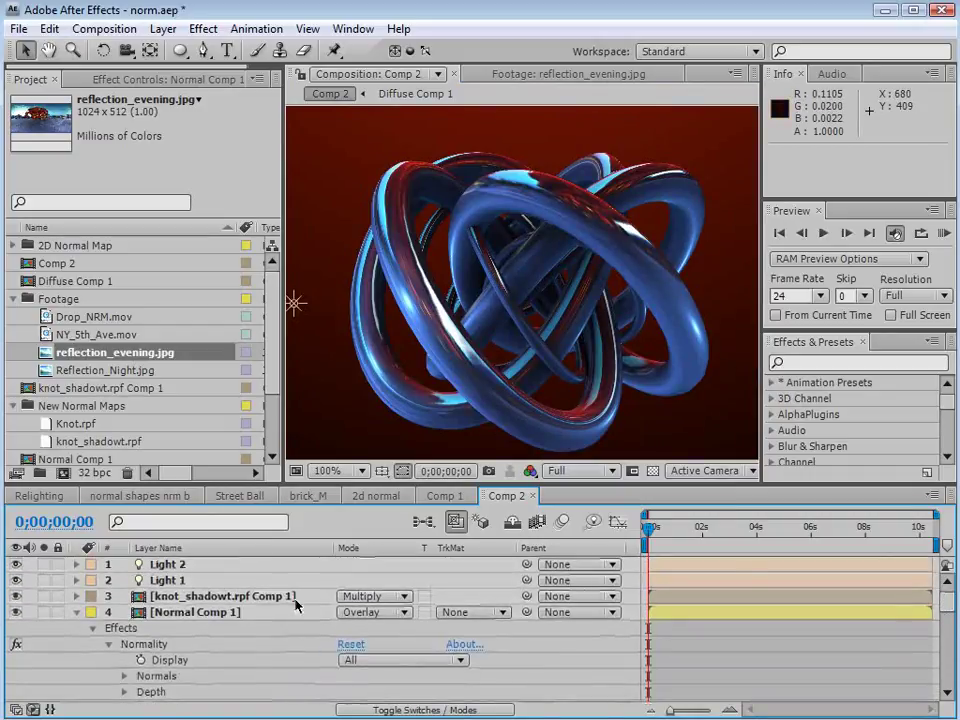
{"action": "left_click", "coordinate": [250, 613]}
{"action": "left_click", "coordinate": [107, 80]}
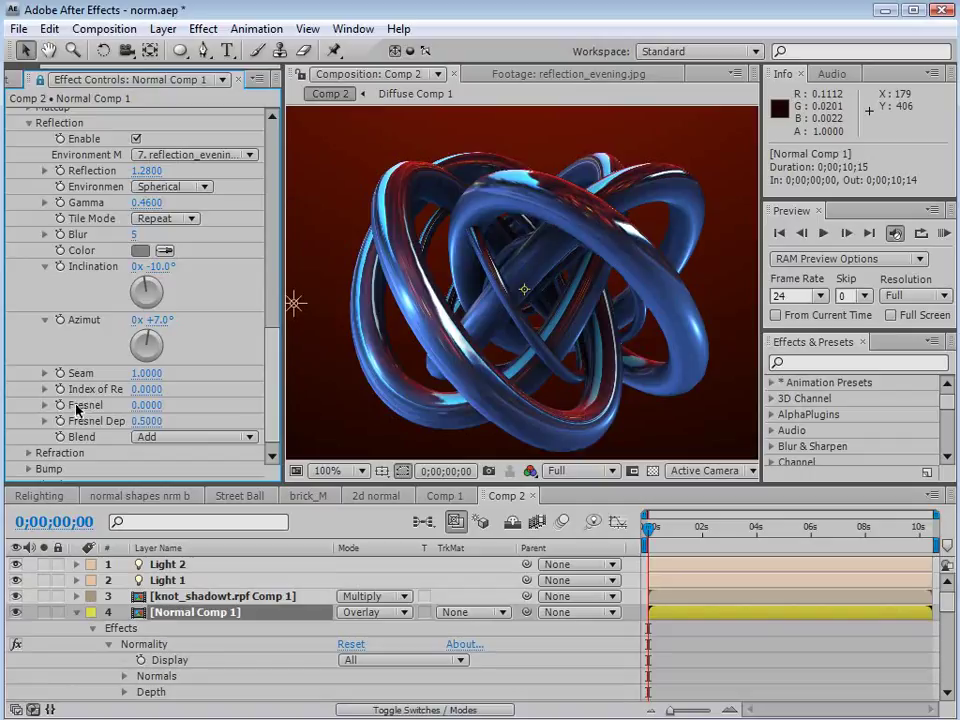
{"action": "left_click_drag", "start_coordinate": [142, 405], "coordinate": [147, 405]}
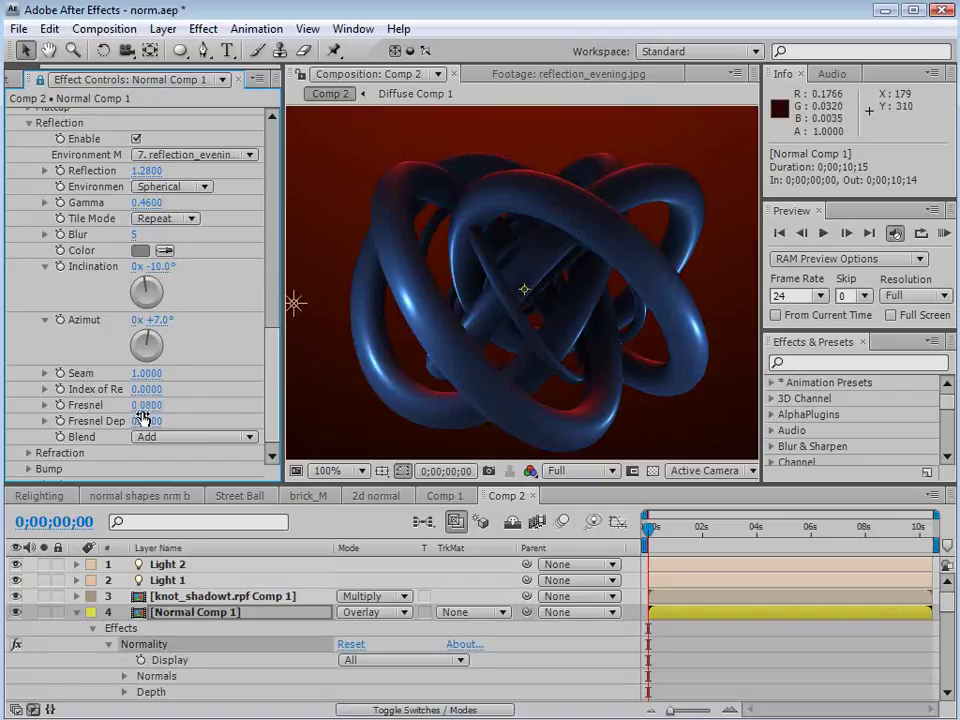
{"action": "left_click_drag", "start_coordinate": [150, 406], "coordinate": [123, 432]}
{"action": "left_click_drag", "start_coordinate": [282, 436], "coordinate": [310, 436]}
{"action": "left_click_drag", "start_coordinate": [157, 430], "coordinate": [197, 422]}
{"action": "left_click_drag", "start_coordinate": [277, 413], "coordinate": [313, 410]}
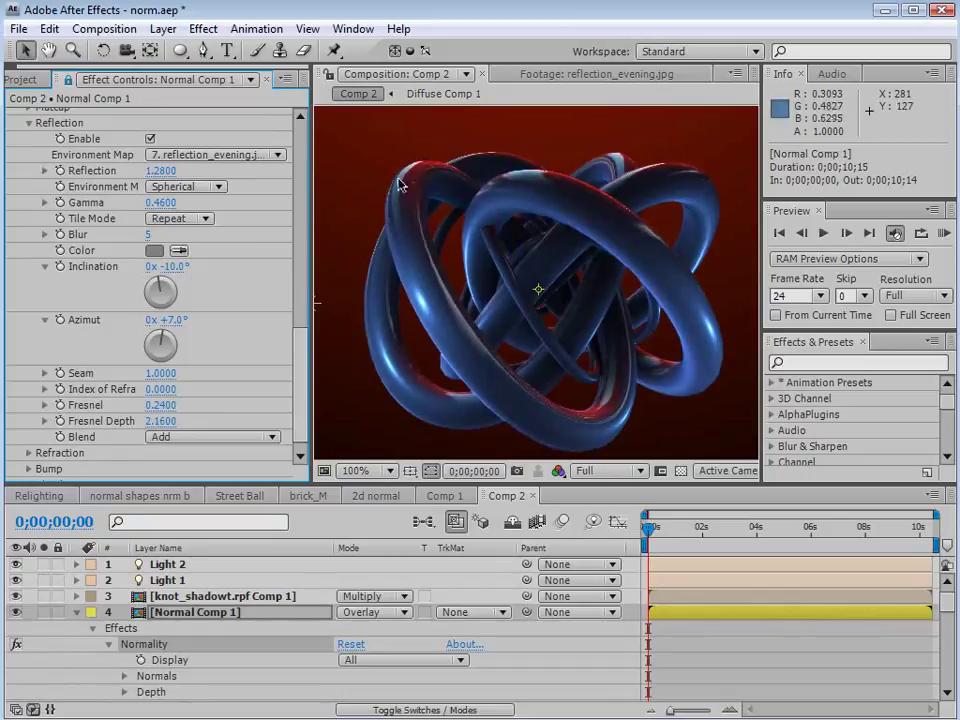
{"action": "mouse_move", "coordinate": [145, 421]}
{"action": "left_mouse_down"}
{"action": "mouse_move", "coordinate": [137, 420]}
{"action": "mouse_move", "coordinate": [148, 421]}
{"action": "left_mouse_up"}
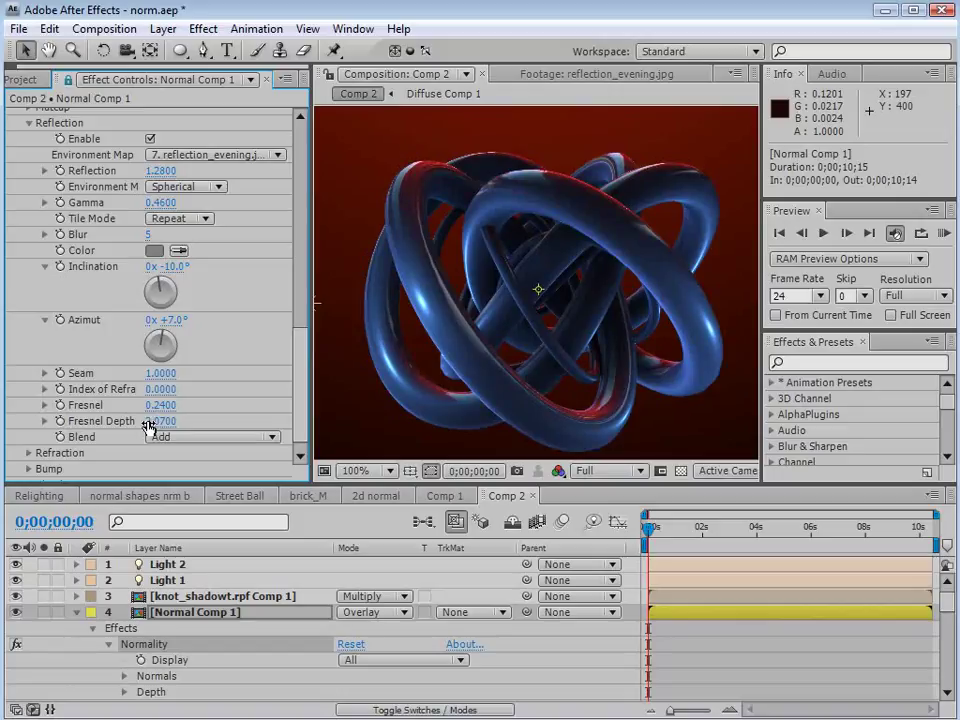
{"action": "left_click_drag", "start_coordinate": [148, 421], "coordinate": [127, 285]}
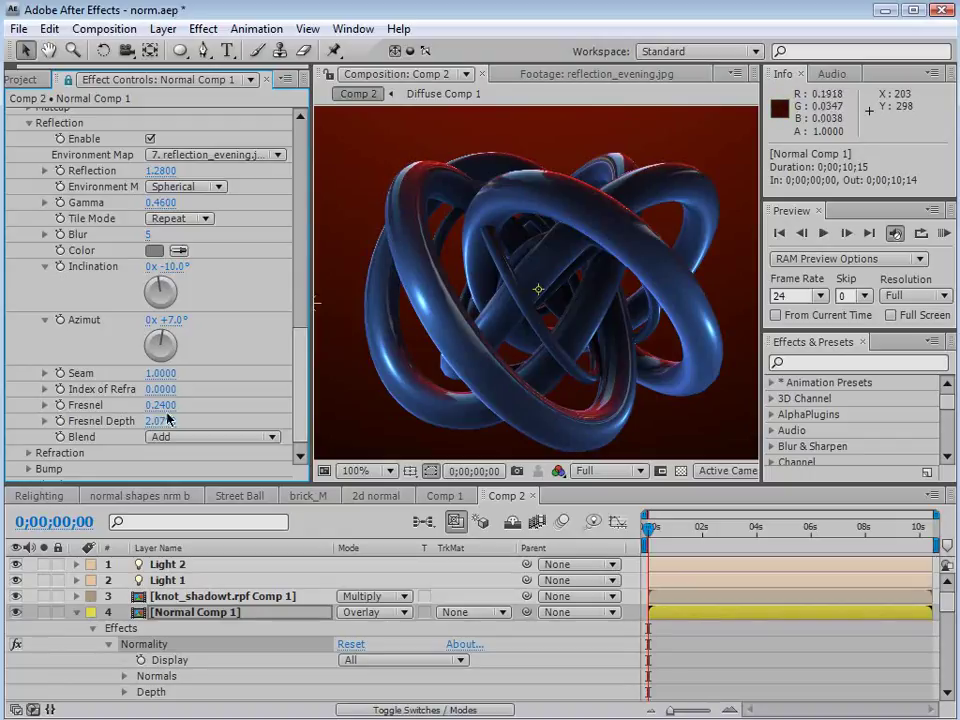
Create a new 864 x 486 px composition with square pixels, 29.97 fps and a duration of 0;00;10;15
{"action": "key", "text": "ctrl+z"}
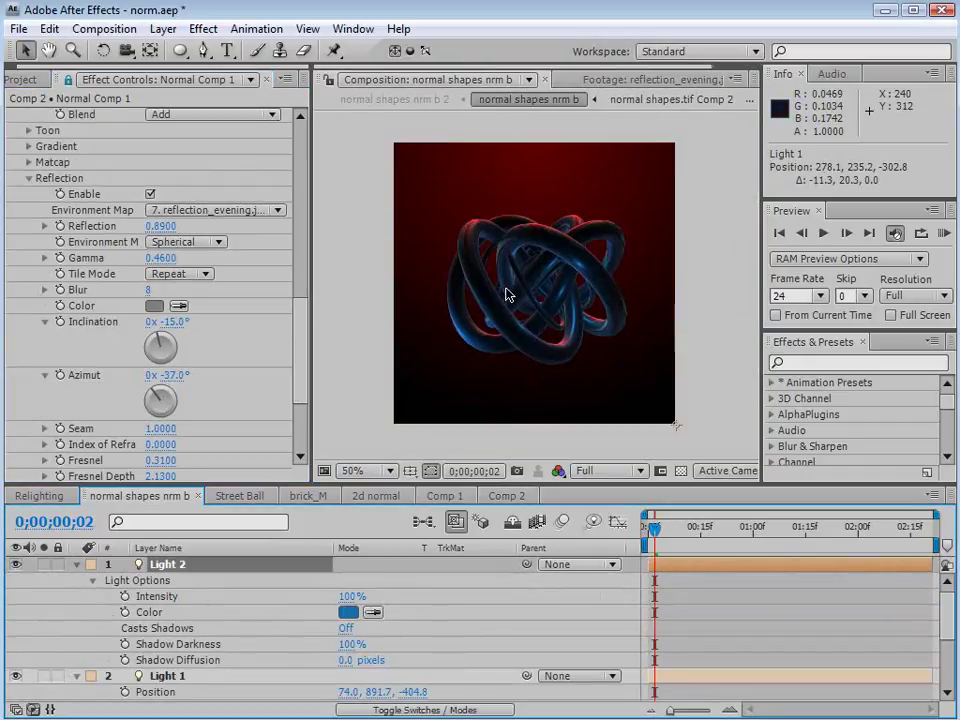
{"action": "left_click", "coordinate": [29, 80]}
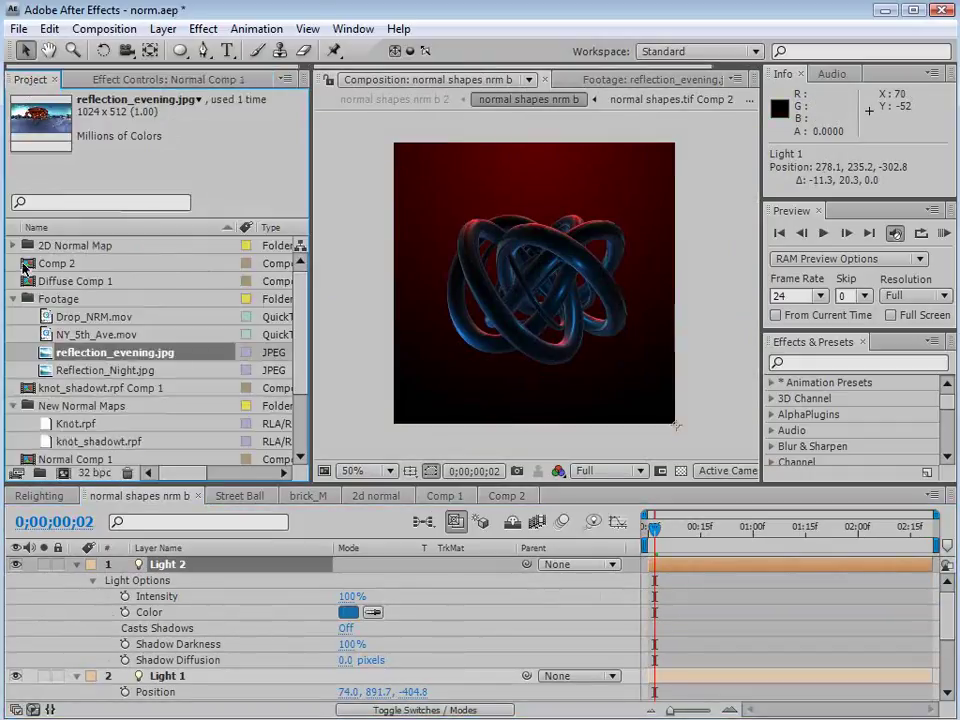
{"action": "left_click", "coordinate": [60, 316]}
{"action": "left_click", "coordinate": [104, 28]}
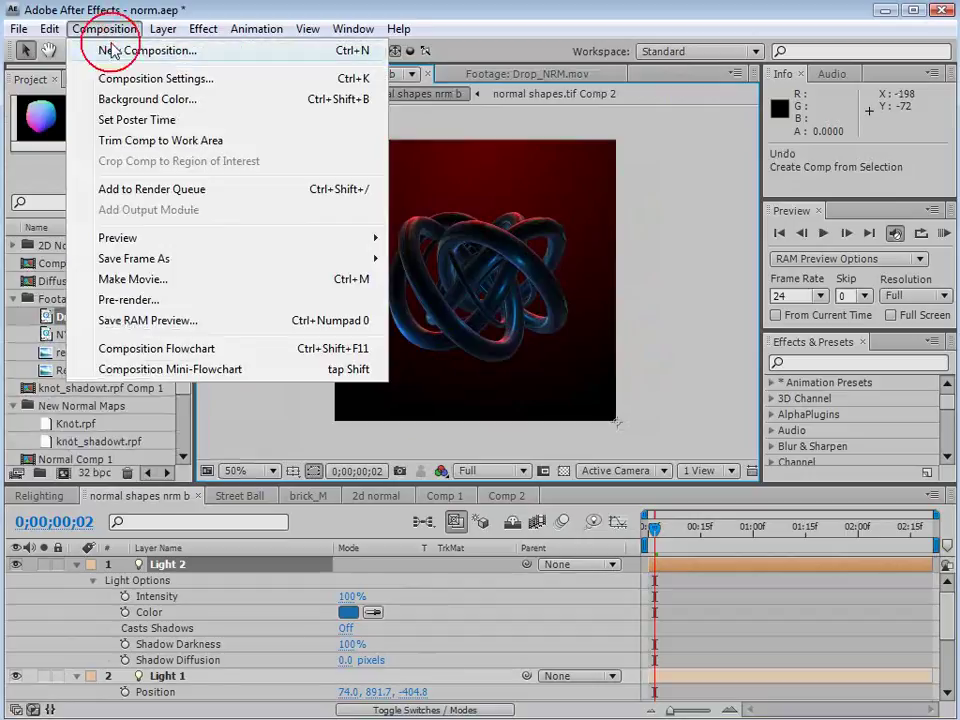
{"action": "left_click", "coordinate": [112, 47]}
{"action": "left_click", "coordinate": [483, 607]}
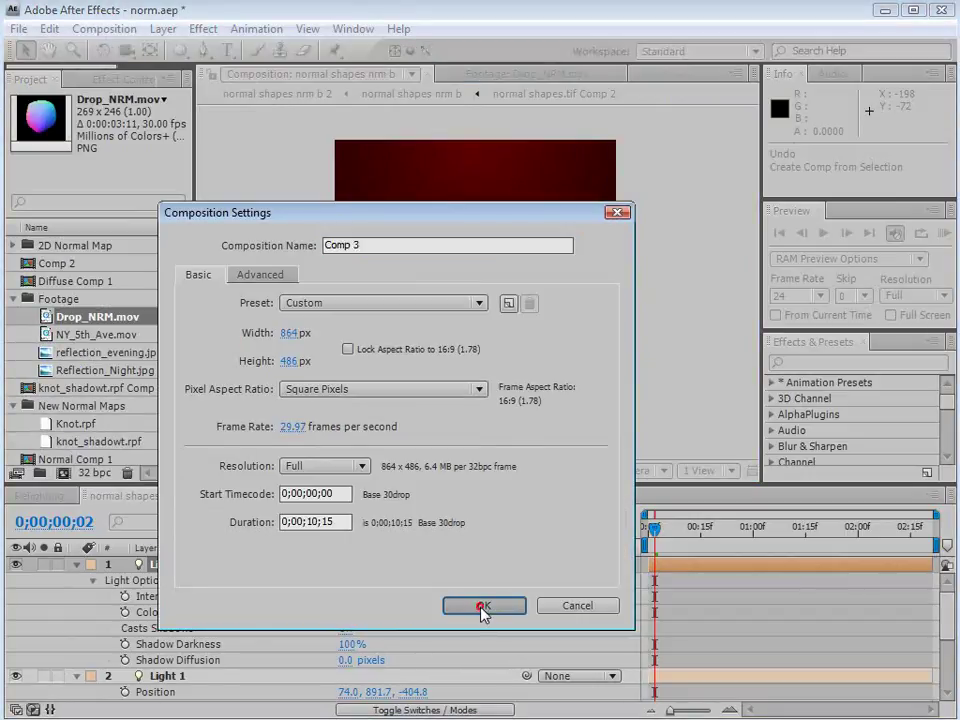
Add NY_5th_Ave.mov to Comp 3 with Fit to Comp and trim the composition to the clip's duration
{"action": "left_click_drag", "start_coordinate": [44, 353], "coordinate": [634, 589]}
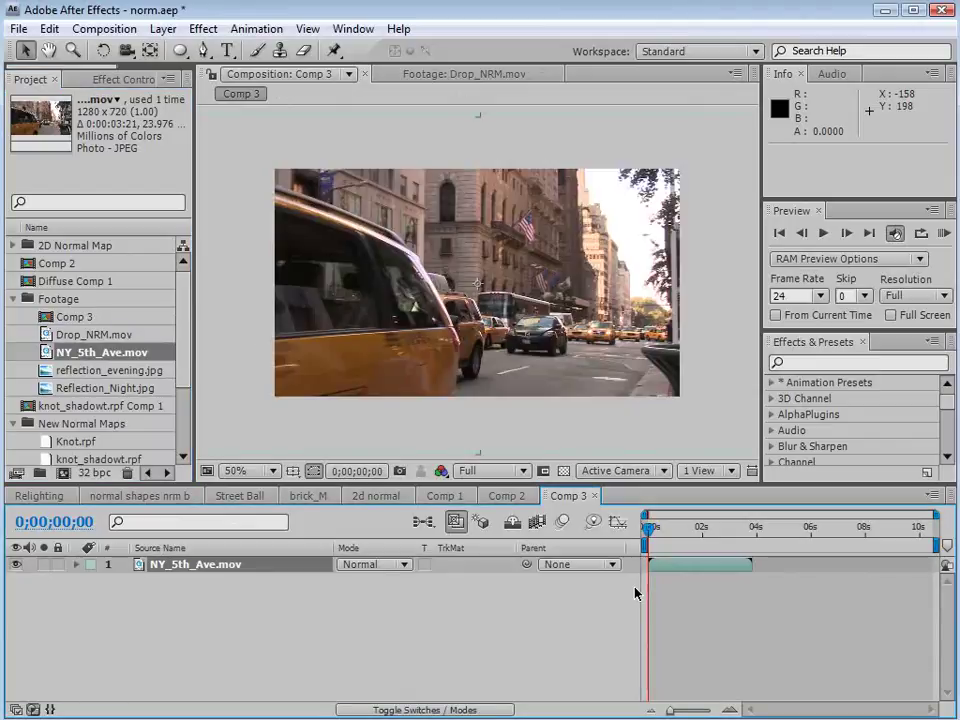
{"action": "right_click", "coordinate": [392, 298]}
{"action": "mouse_move", "coordinate": [466, 388]}
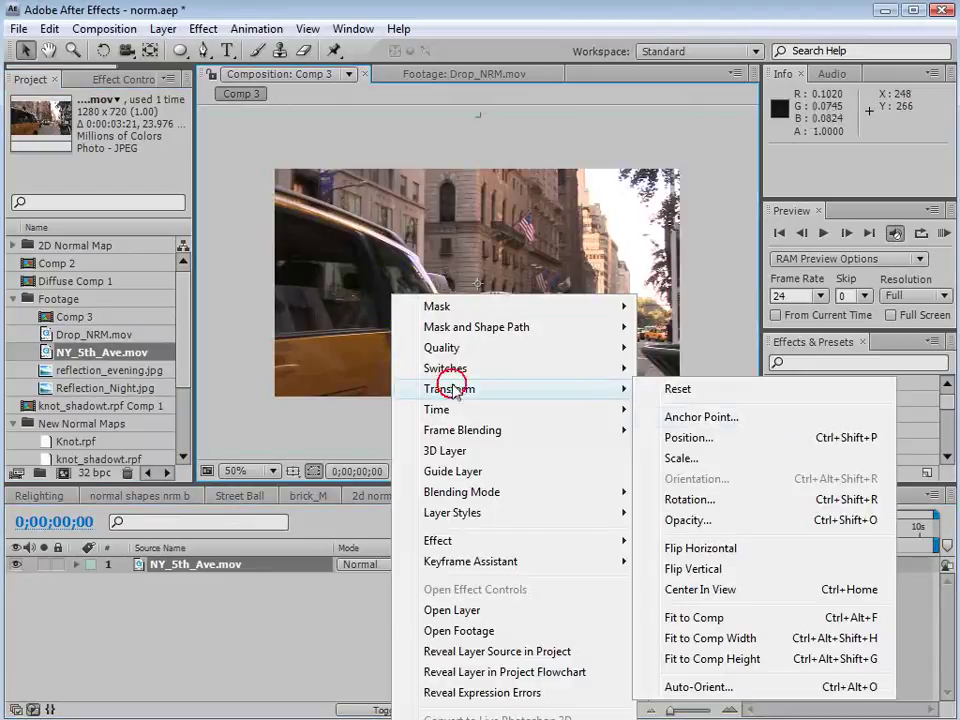
{"action": "left_click", "coordinate": [688, 624]}
{"action": "left_click", "coordinate": [632, 681]}
{"action": "key", "text": "End"}
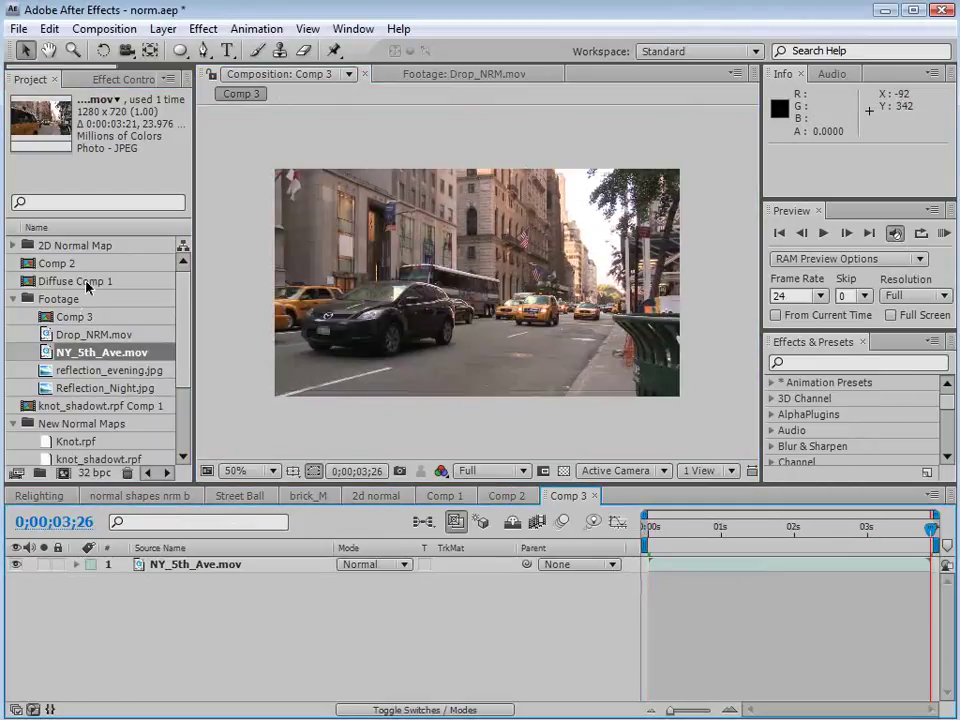
Open the Drop_NRM.mov footage and scrub through its animated normal map
{"action": "double_click", "coordinate": [44, 334]}
{"action": "left_click_drag", "start_coordinate": [250, 440], "coordinate": [328, 422]}
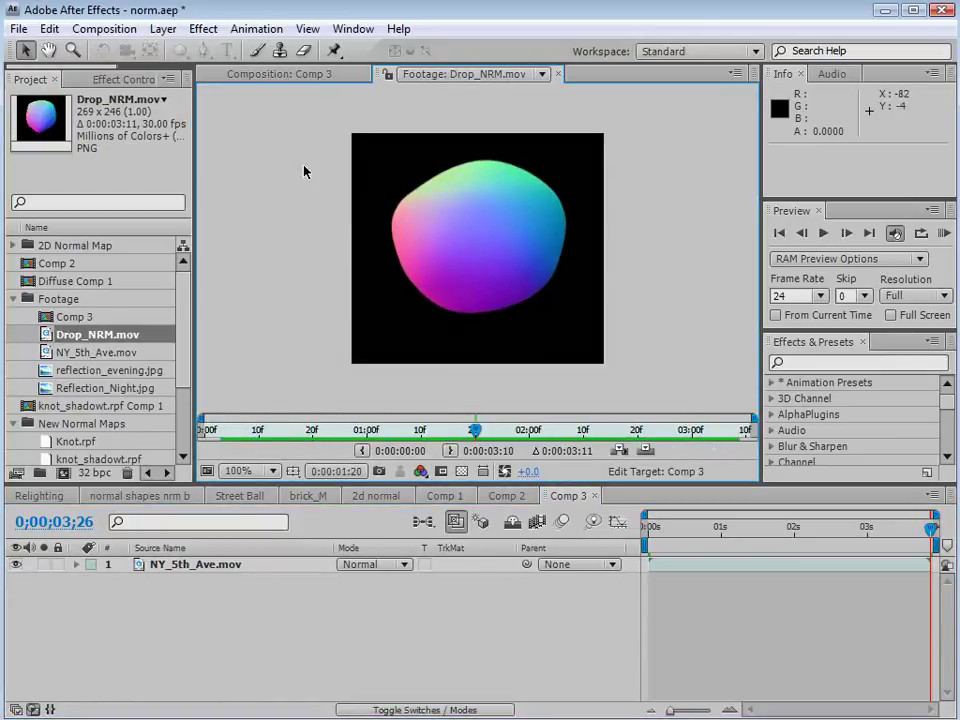
Add Drop_NRM.mov above the street clip in Comp 3, positioned at about 588, 285, and go to 0;00;00;11
{"action": "left_click", "coordinate": [261, 76]}
{"action": "left_click_drag", "start_coordinate": [80, 334], "coordinate": [567, 329]}
{"action": "left_click", "coordinate": [676, 528]}
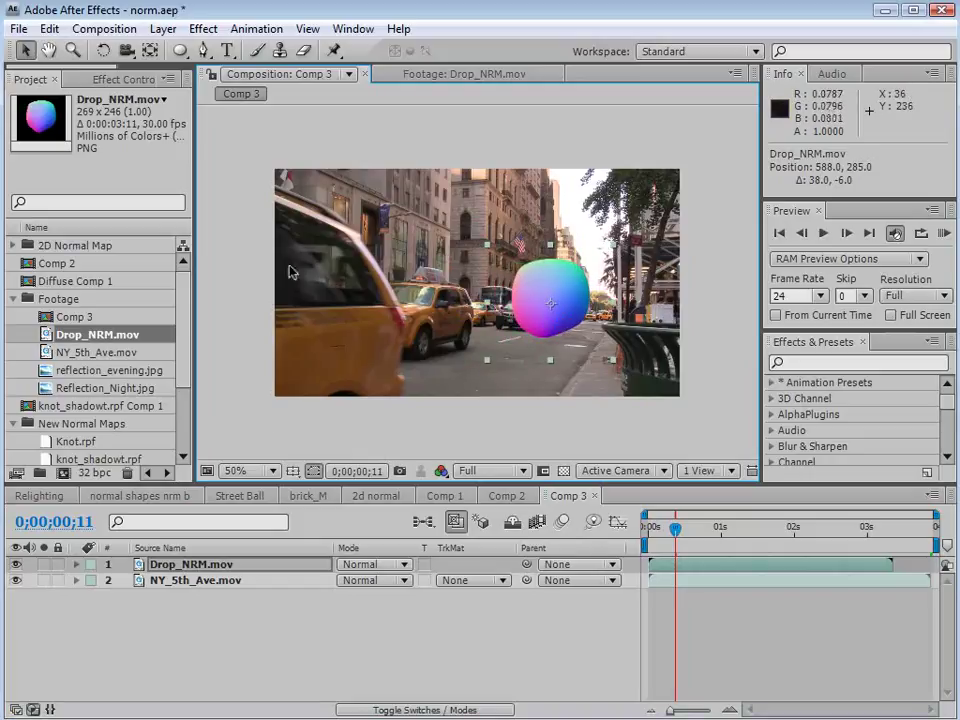
Add a new null object to Comp 3 with no layer selected
{"action": "left_click", "coordinate": [218, 303]}
{"action": "left_click", "coordinate": [163, 29]}
{"action": "mouse_move", "coordinate": [204, 55]}
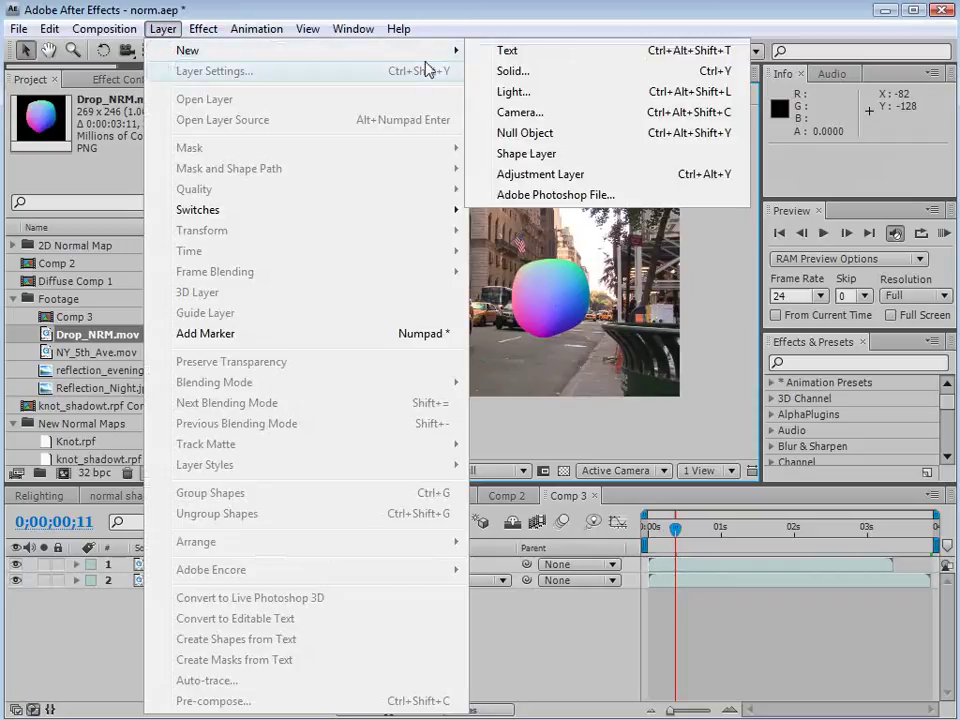
{"action": "left_click", "coordinate": [527, 133]}
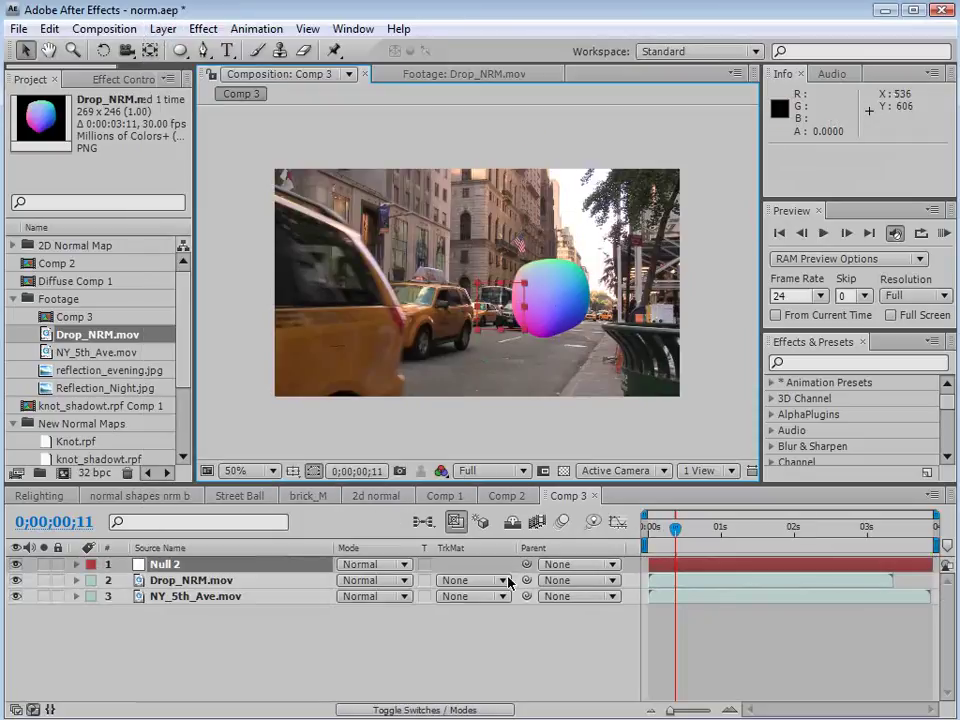
Set up motion tracking on the NY_5th_Ave.mov layer
{"action": "left_click", "coordinate": [222, 597]}
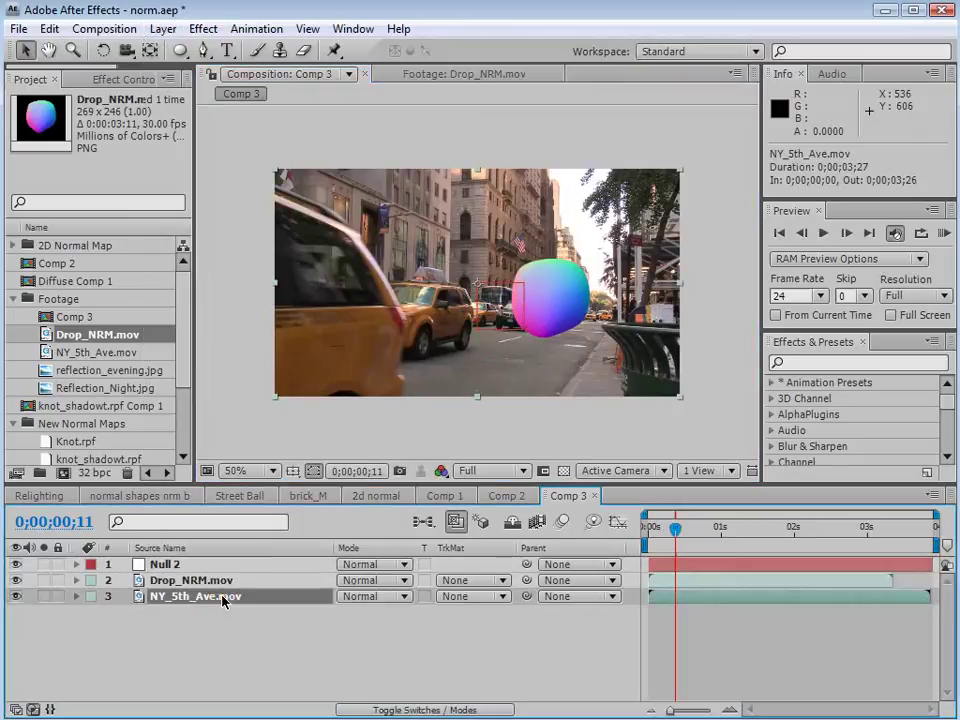
{"action": "left_click", "coordinate": [355, 28]}
{"action": "left_click", "coordinate": [382, 388]}
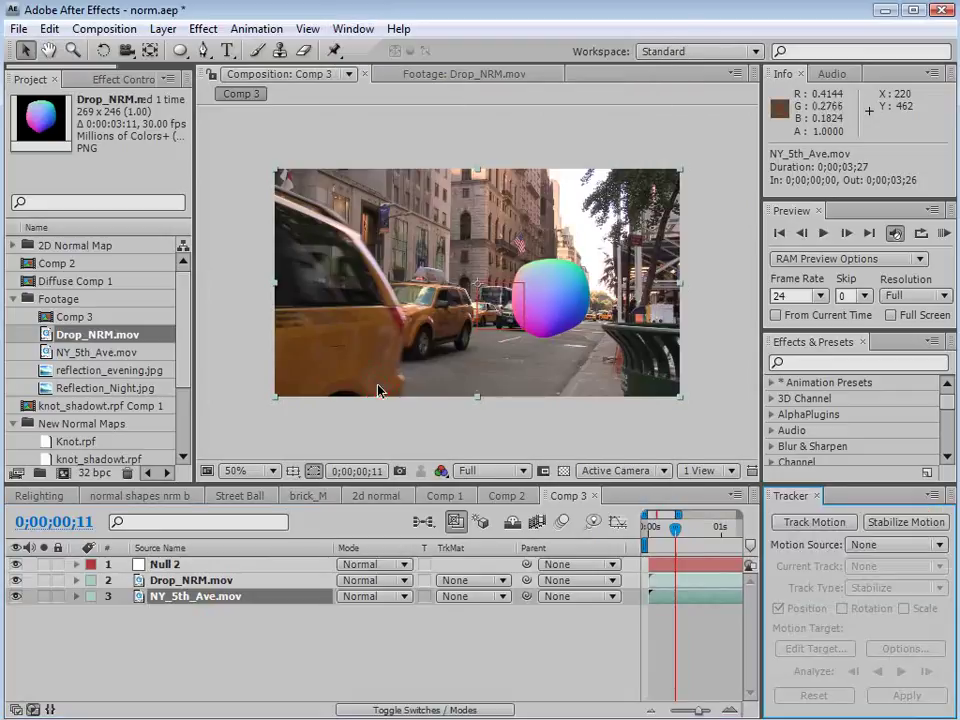
{"action": "left_click", "coordinate": [814, 521]}
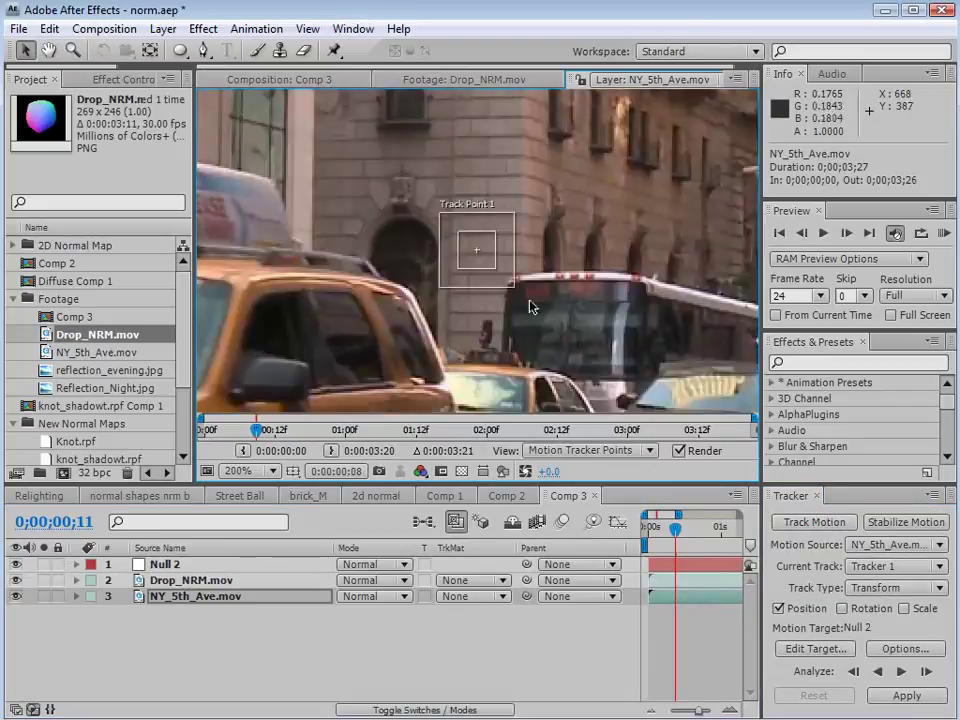
Place Track Point 1 on the end of the white road marking near the curb and resize its feature and search regions
{"action": "key", "text": "comma"}
{"action": "key", "text": "comma"}
{"action": "key", "text": "comma"}
{"action": "left_click_drag", "start_coordinate": [489, 264], "coordinate": [614, 354]}
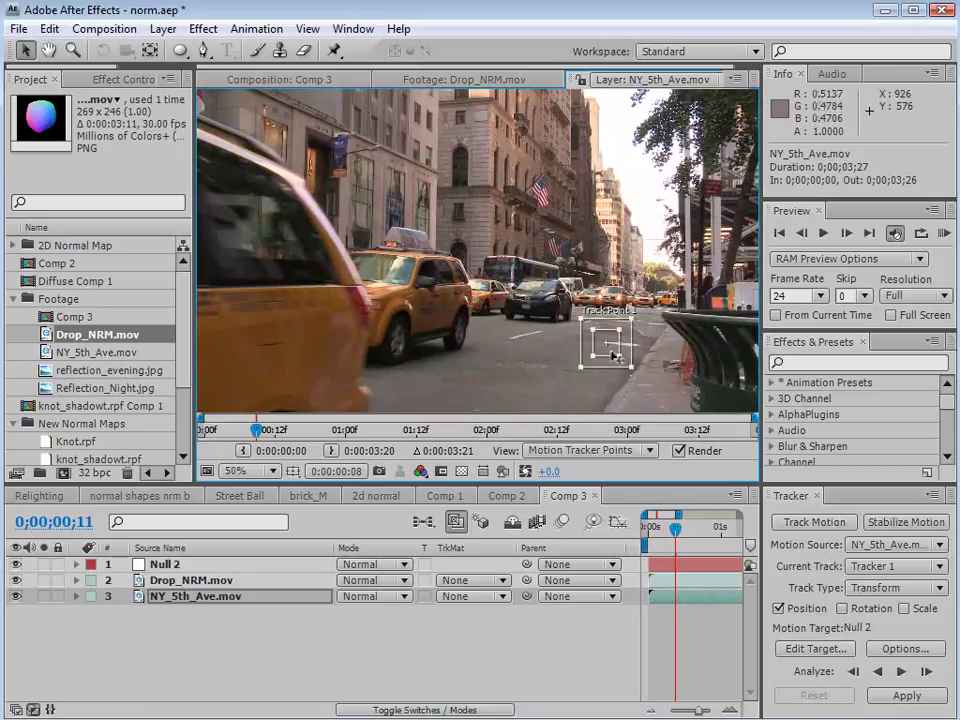
{"action": "key", "text": "period"}
{"action": "left_click_drag", "start_coordinate": [528, 298], "coordinate": [510, 283]}
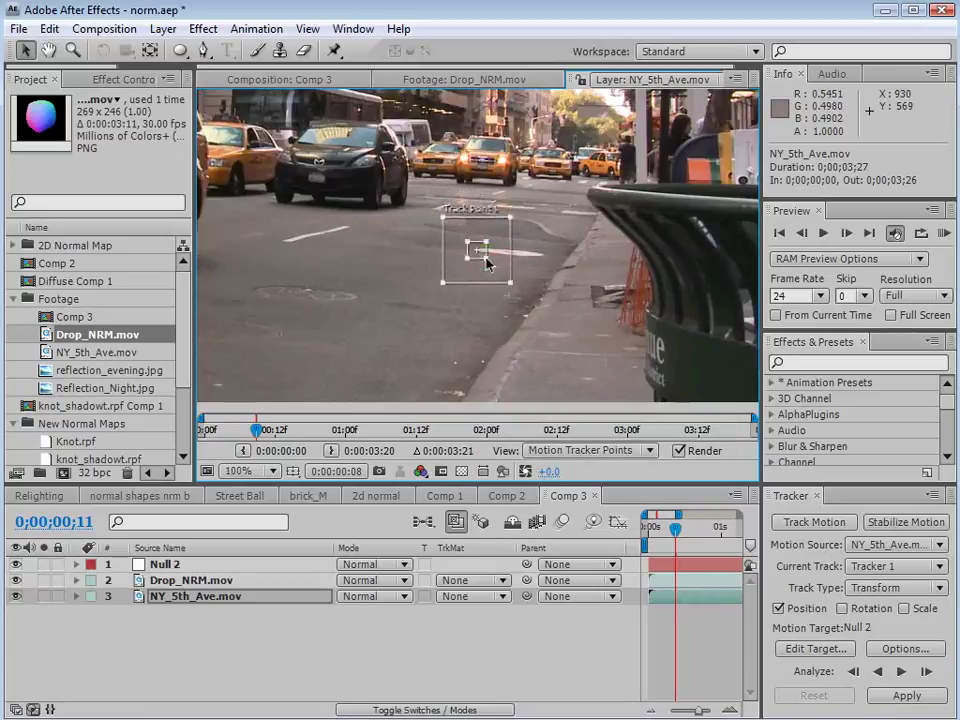
{"action": "key", "text": "period"}
{"action": "key", "text": "comma"}
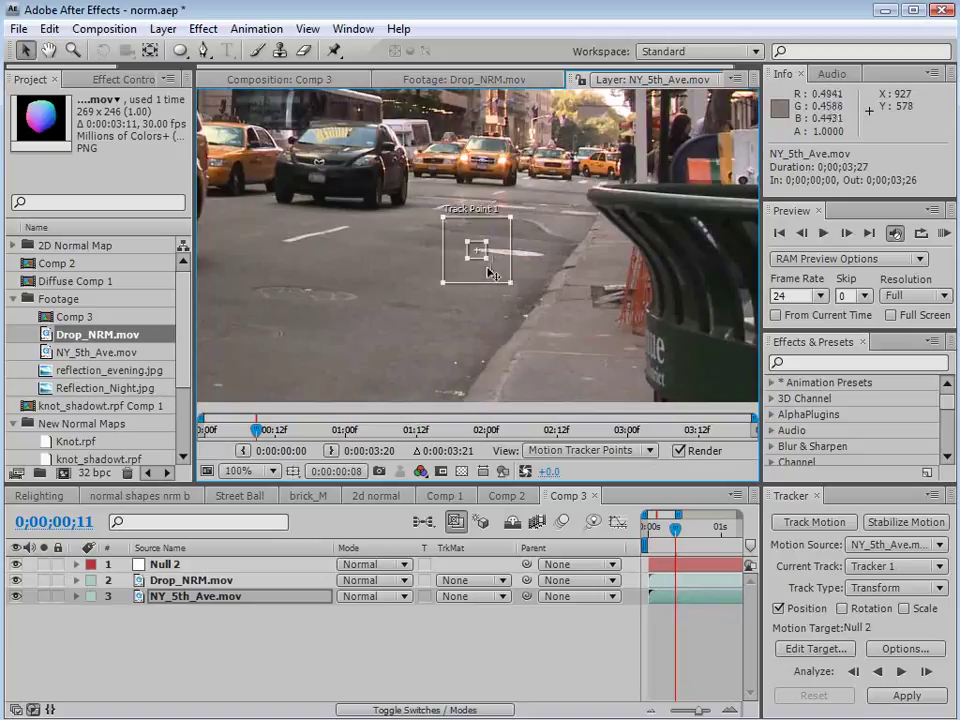
Analyze the tracked motion across the street clip and apply it to Null 2 in X and Y
{"action": "left_click", "coordinate": [901, 671]}
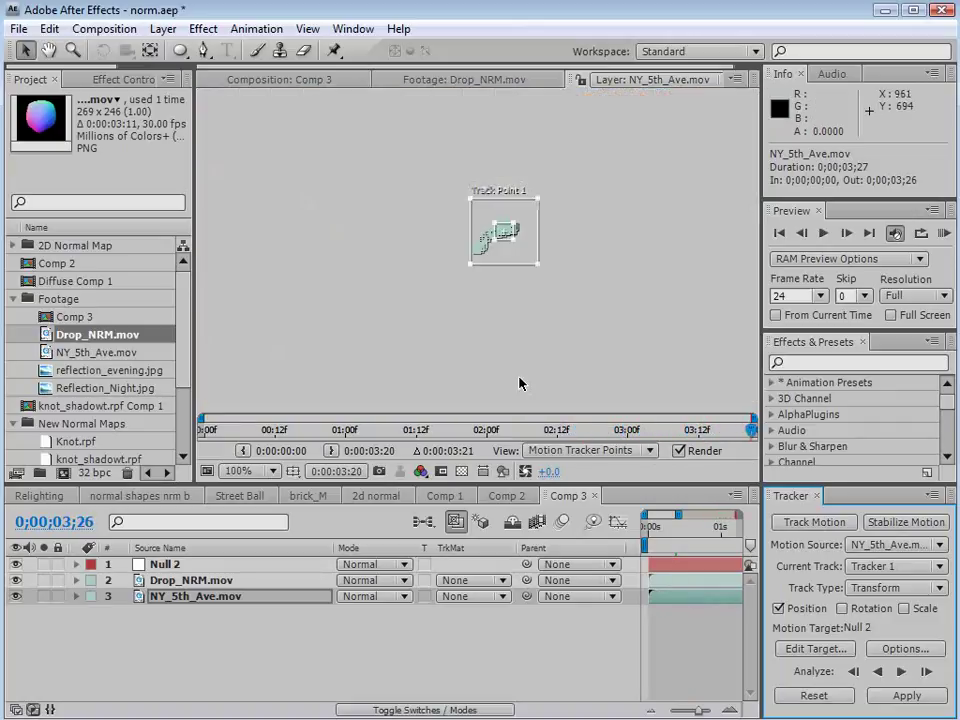
{"action": "key", "text": "Home"}
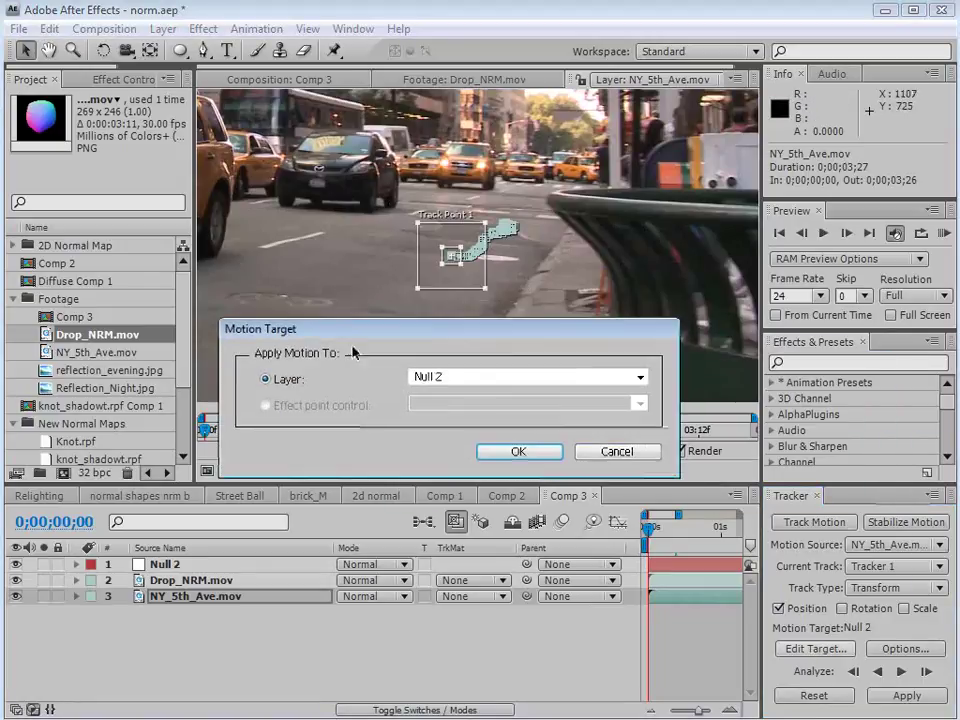
{"action": "left_click", "coordinate": [461, 378]}
{"action": "left_click", "coordinate": [437, 391]}
{"action": "left_click", "coordinate": [505, 452]}
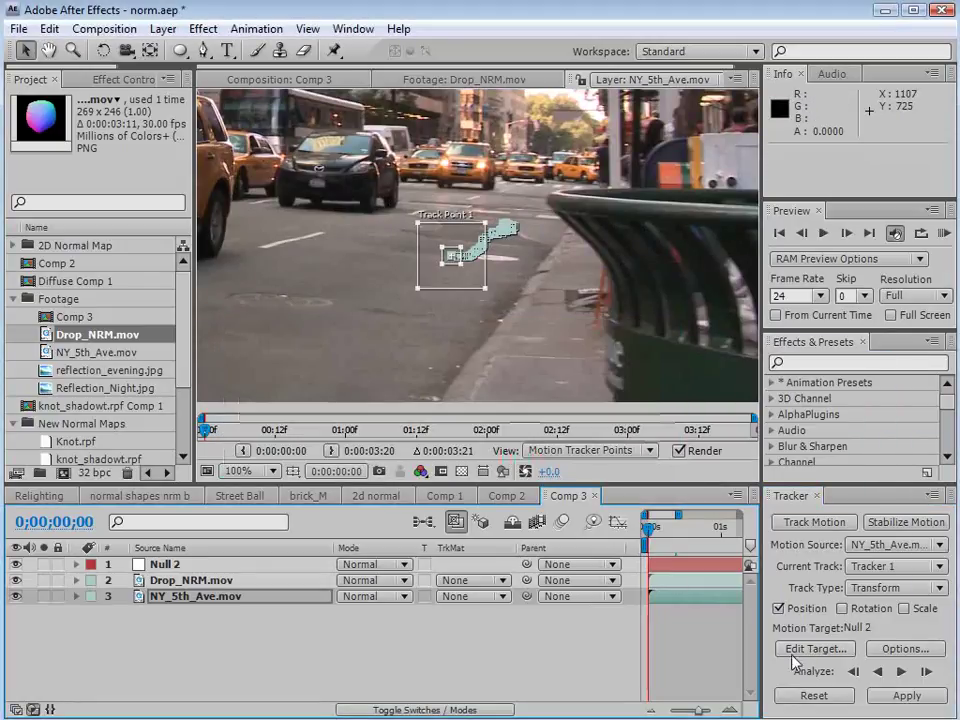
{"action": "left_click", "coordinate": [907, 695]}
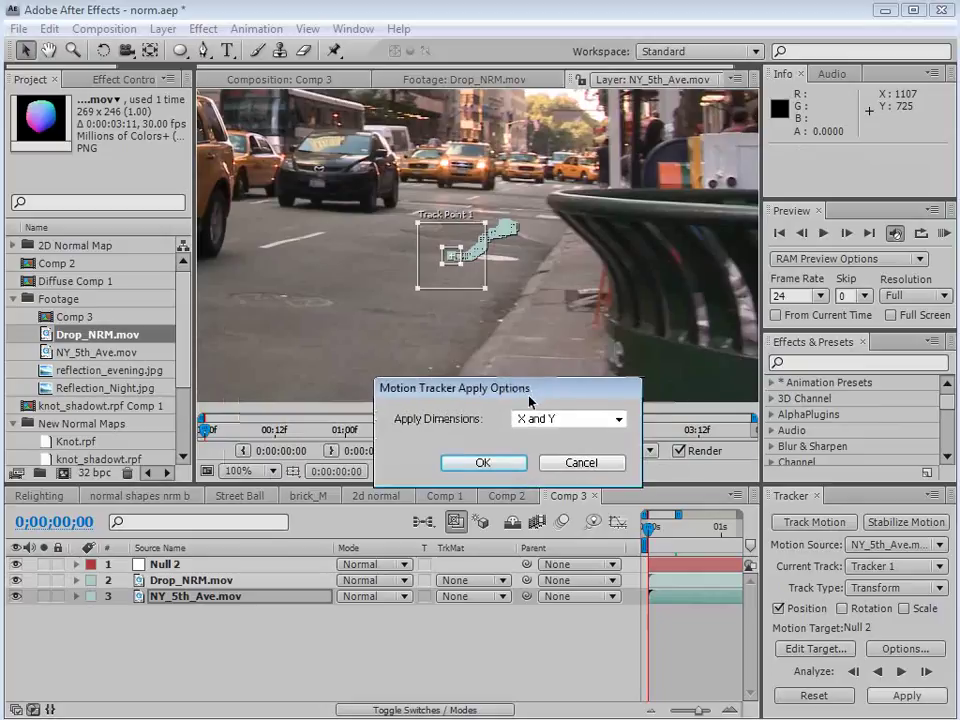
{"action": "left_click", "coordinate": [480, 463]}
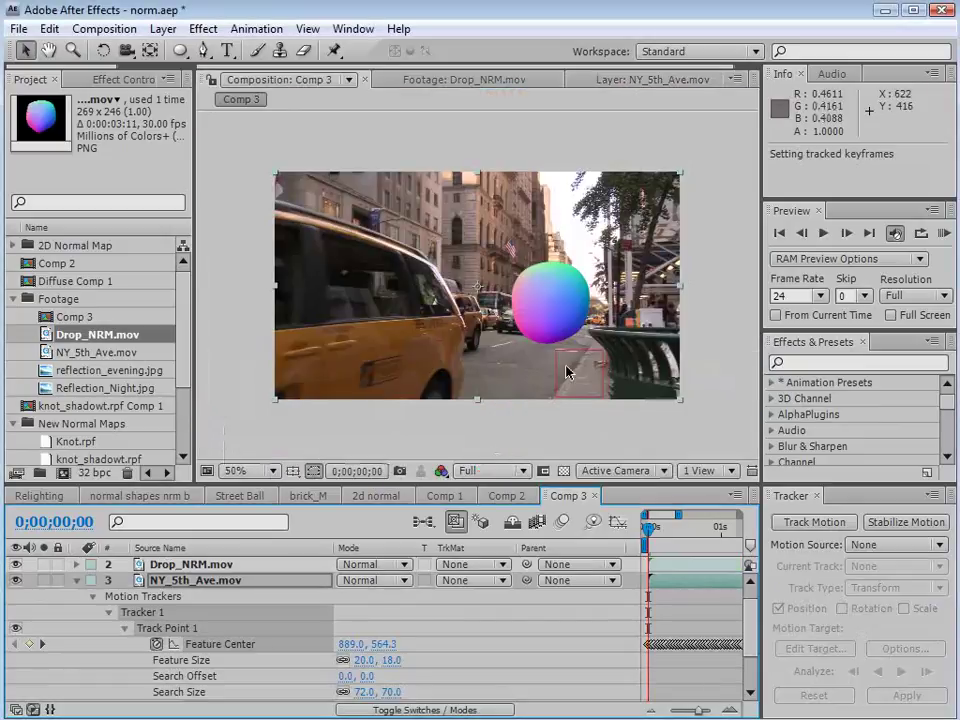
Duplicate Null 2 and parent Drop_NRM.mov to the lower copy, checking the tracked movement over time
{"action": "left_click", "coordinate": [263, 630]}
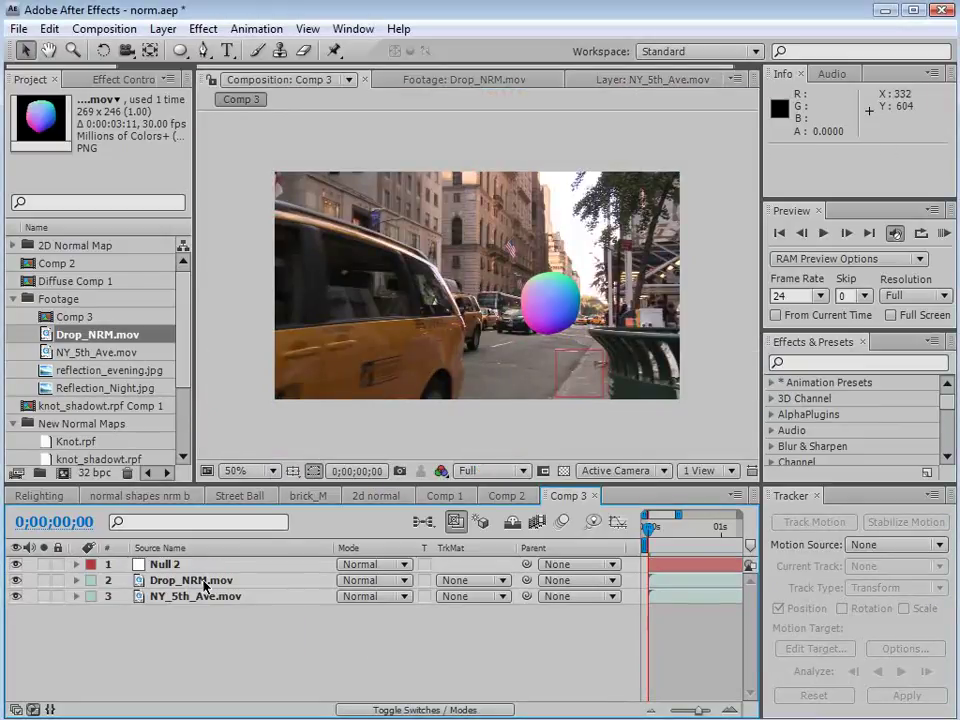
{"action": "left_click", "coordinate": [169, 566]}
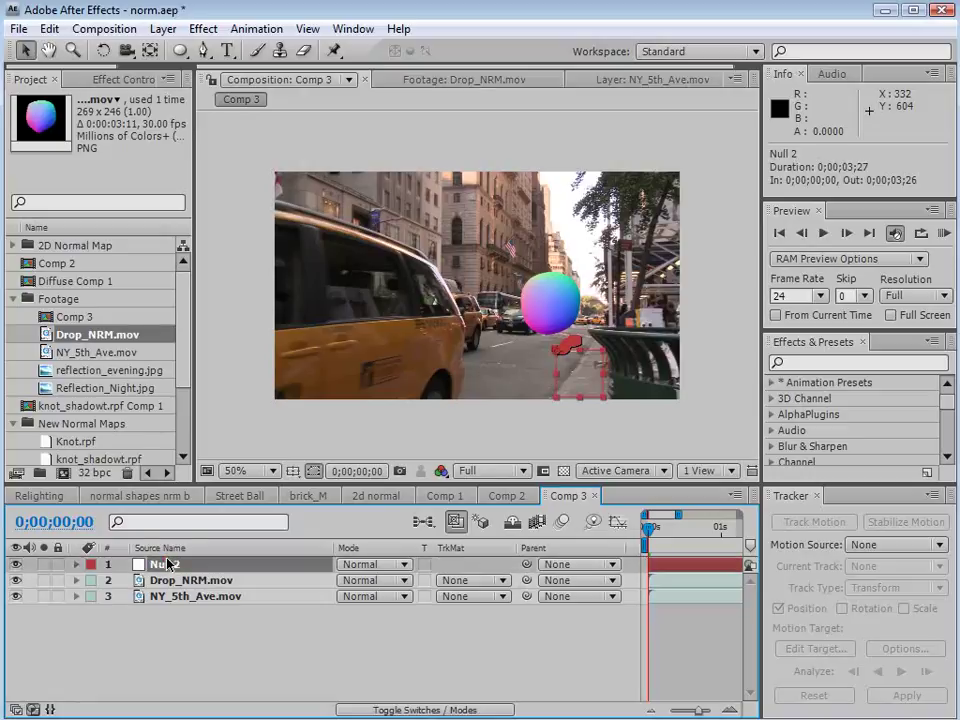
{"action": "left_click", "coordinate": [50, 29]}
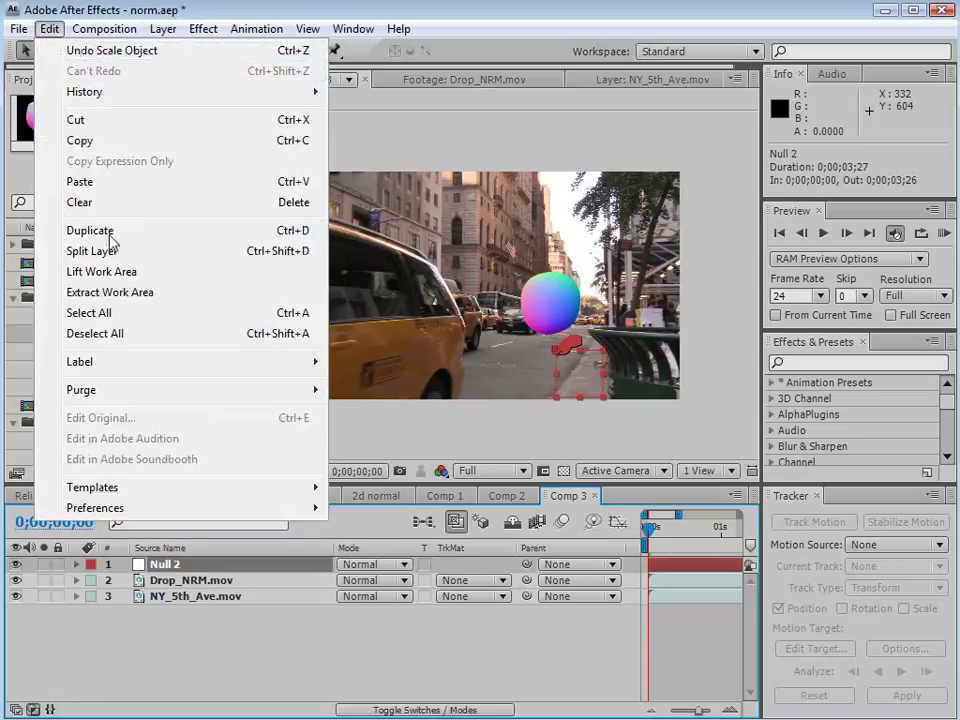
{"action": "left_click", "coordinate": [104, 231]}
{"action": "left_click_drag", "start_coordinate": [517, 597], "coordinate": [180, 580]}
{"action": "left_click_drag", "start_coordinate": [655, 530], "coordinate": [679, 527]}
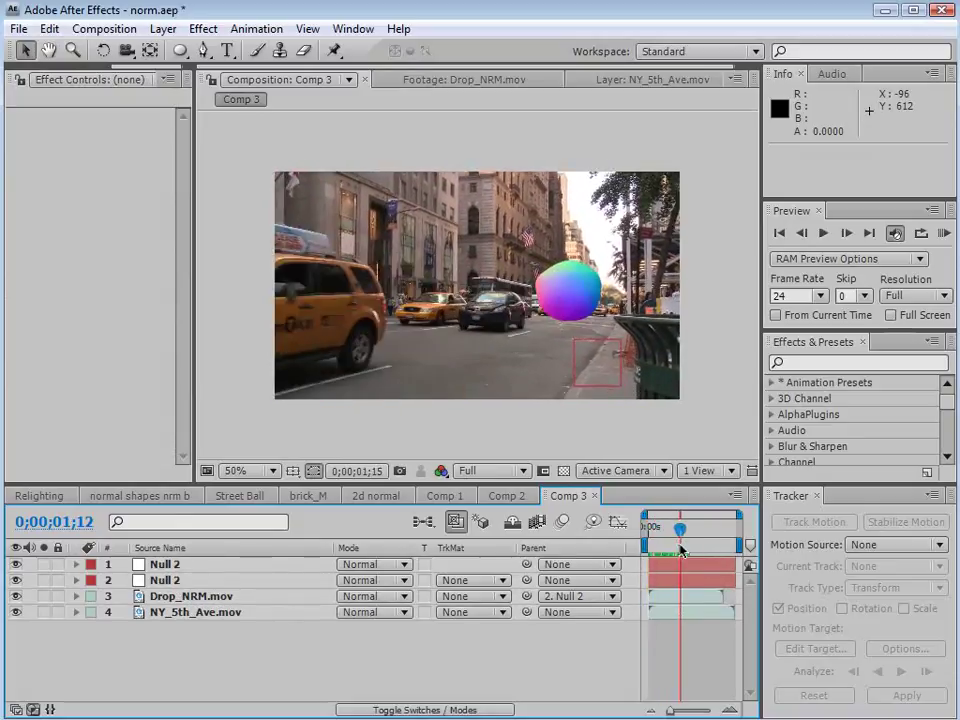
Pre-compose the lower Null 2 and Drop_NRM.mov as Drop_nrm, moving all attributes into the new composition
{"action": "left_click", "coordinate": [170, 579]}
{"action": "left_click", "coordinate": [172, 597], "text": "ctrl"}
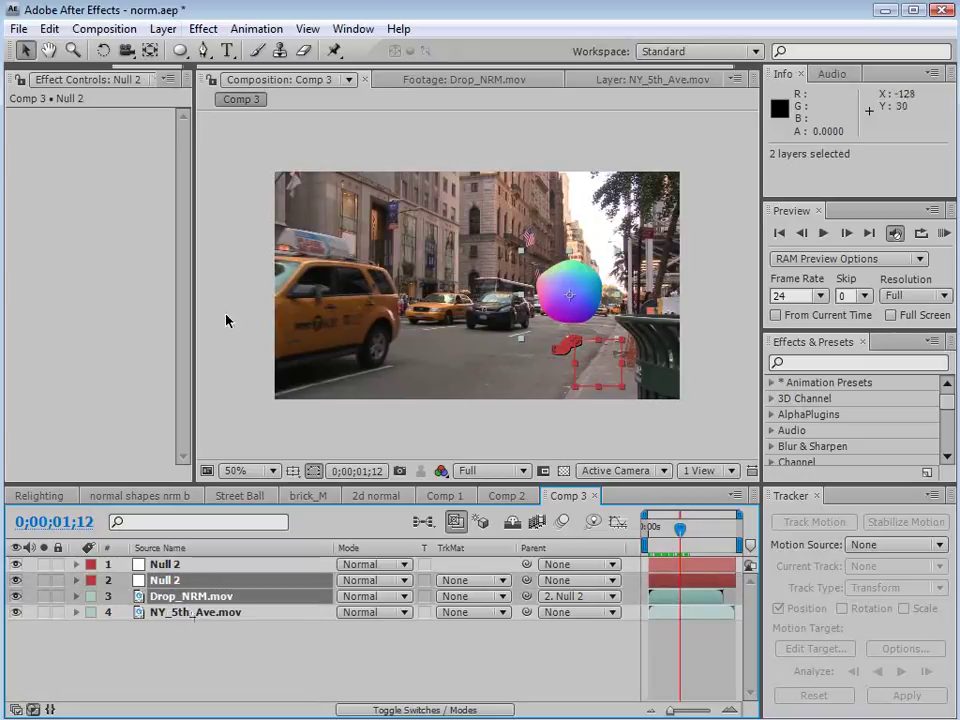
{"action": "left_click", "coordinate": [163, 29]}
{"action": "left_click", "coordinate": [221, 700]}
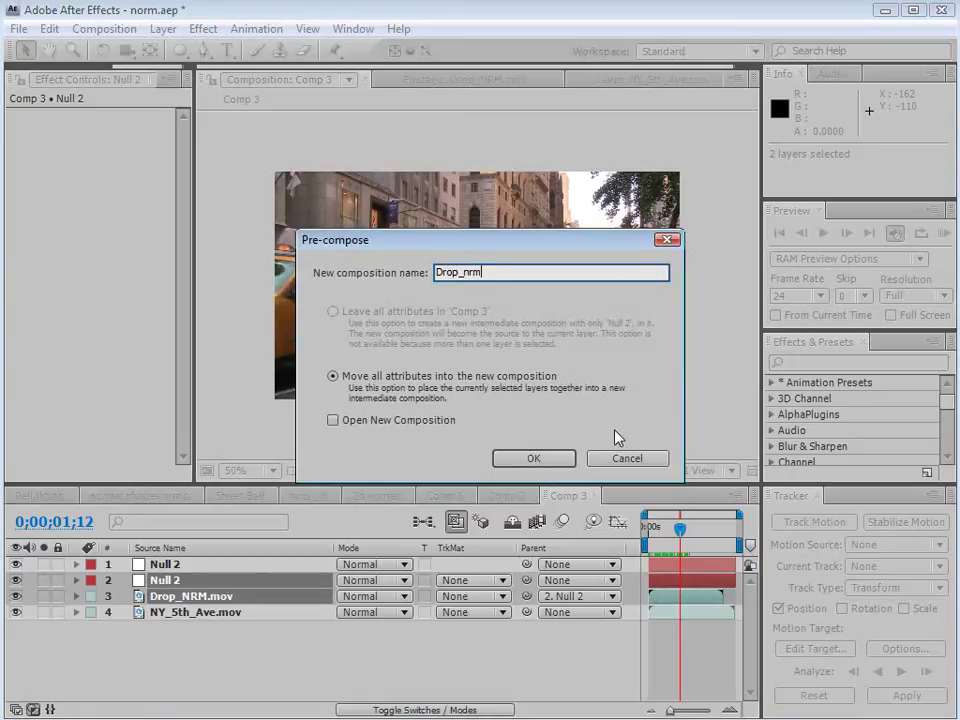
{"action": "left_click", "coordinate": [531, 457]}
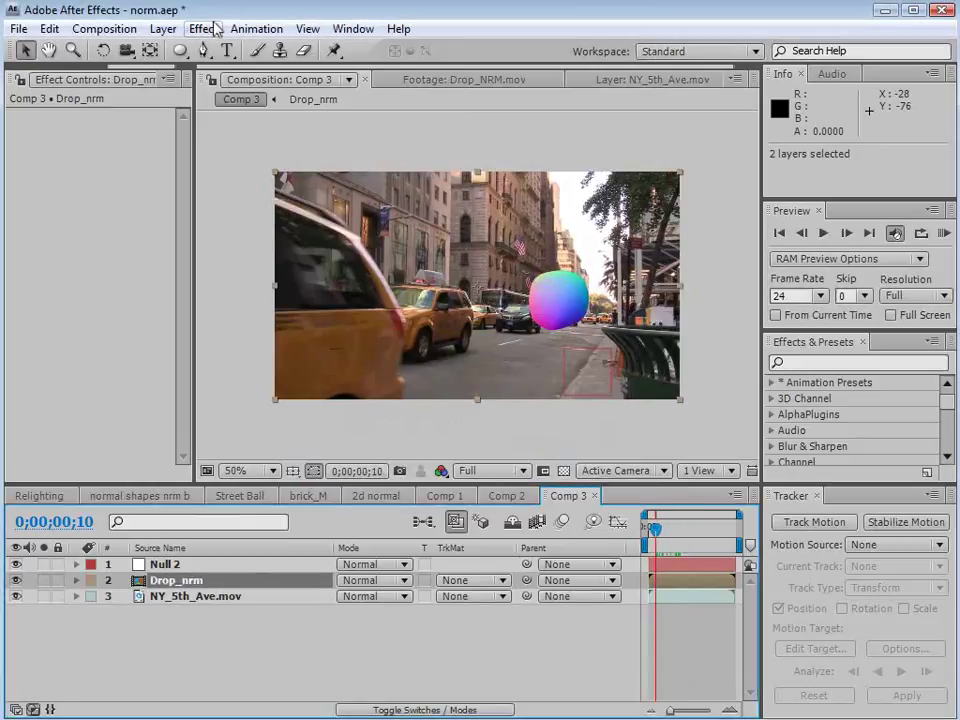
Apply the Normality effect to the Drop_nrm layer at 0;00;00;10
{"action": "left_click", "coordinate": [203, 28]}
{"action": "mouse_move", "coordinate": [300, 449]}
{"action": "left_click", "coordinate": [515, 450]}
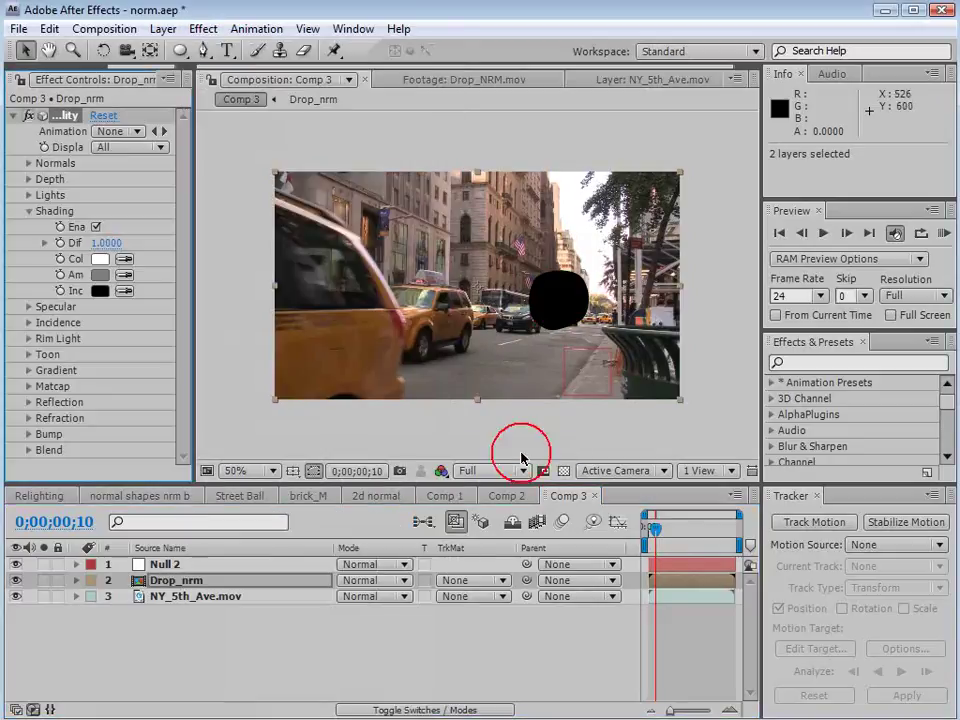
Create a point light named Light 1 at 100% intensity, with its color sampled from the bright sky in the footage
{"action": "left_click", "coordinate": [163, 28]}
{"action": "mouse_move", "coordinate": [170, 49]}
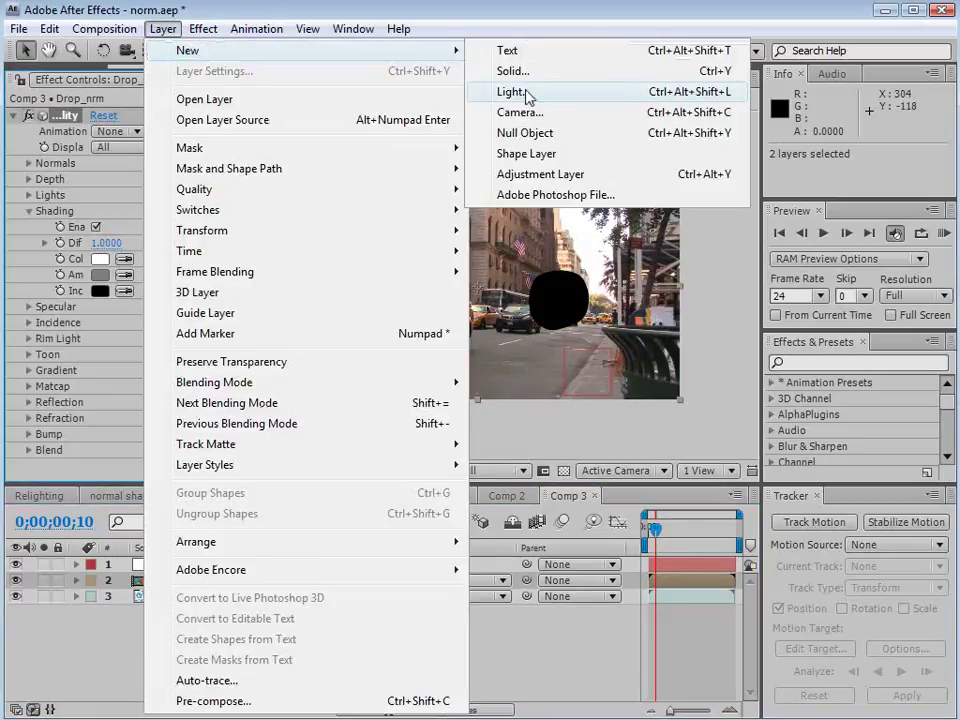
{"action": "left_click", "coordinate": [542, 94]}
{"action": "left_click", "coordinate": [379, 384]}
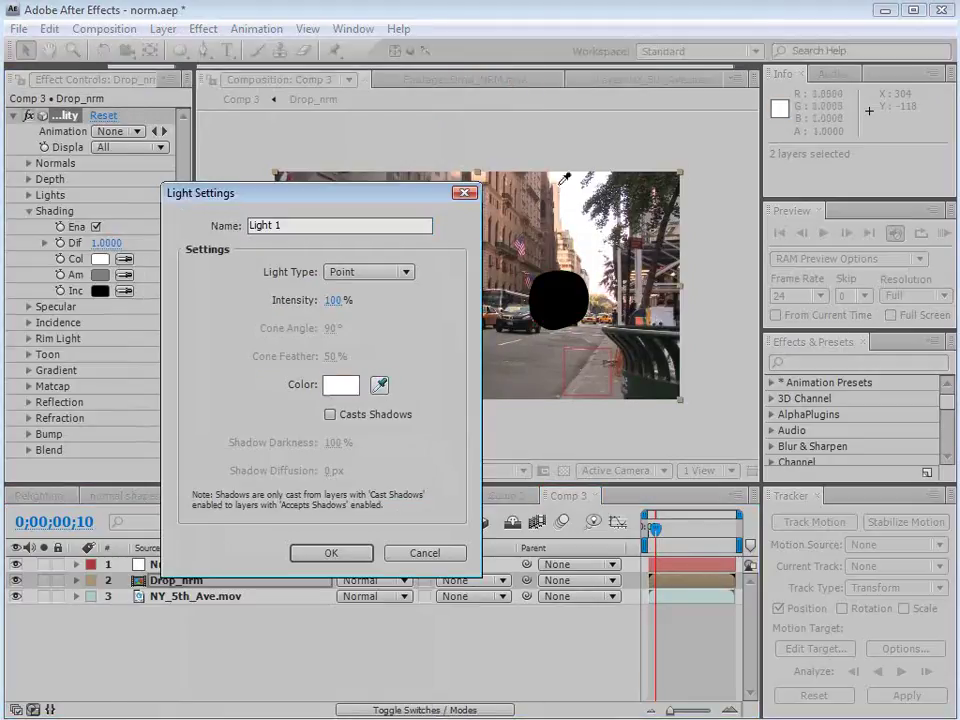
{"action": "left_click", "coordinate": [331, 553]}
Move Light 1 below and beside the drop to test its shading, ending at about 703.5, 270, -300
{"action": "left_click_drag", "start_coordinate": [504, 275], "coordinate": [585, 379]}
{"action": "scroll", "coordinate": [574, 379], "scroll_direction": "up", "scroll_amount": 2}
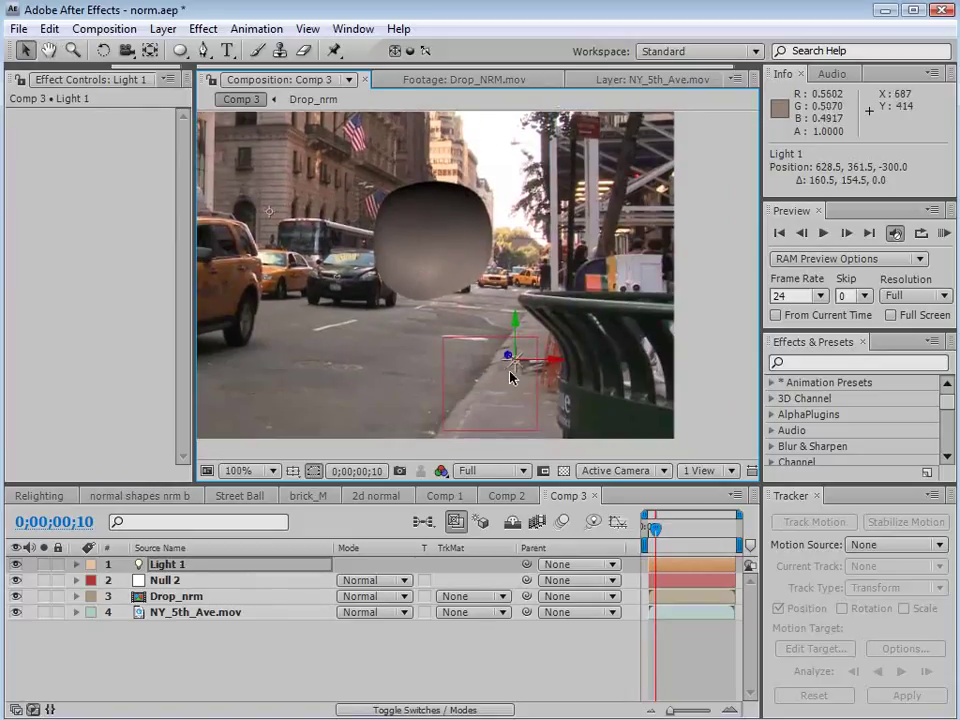
{"action": "mouse_move", "coordinate": [515, 370]}
{"action": "left_mouse_down"}
{"action": "mouse_move", "coordinate": [392, 296]}
{"action": "mouse_move", "coordinate": [400, 136]}
{"action": "mouse_move", "coordinate": [310, 170]}
{"action": "mouse_move", "coordinate": [325, 255]}
{"action": "mouse_move", "coordinate": [465, 300]}
{"action": "mouse_move", "coordinate": [545, 355]}
{"action": "mouse_move", "coordinate": [550, 178]}
{"action": "mouse_move", "coordinate": [534, 261]}
{"action": "mouse_move", "coordinate": [354, 236]}
{"action": "mouse_move", "coordinate": [365, 258]}
{"action": "mouse_move", "coordinate": [610, 254]}
{"action": "left_mouse_up"}
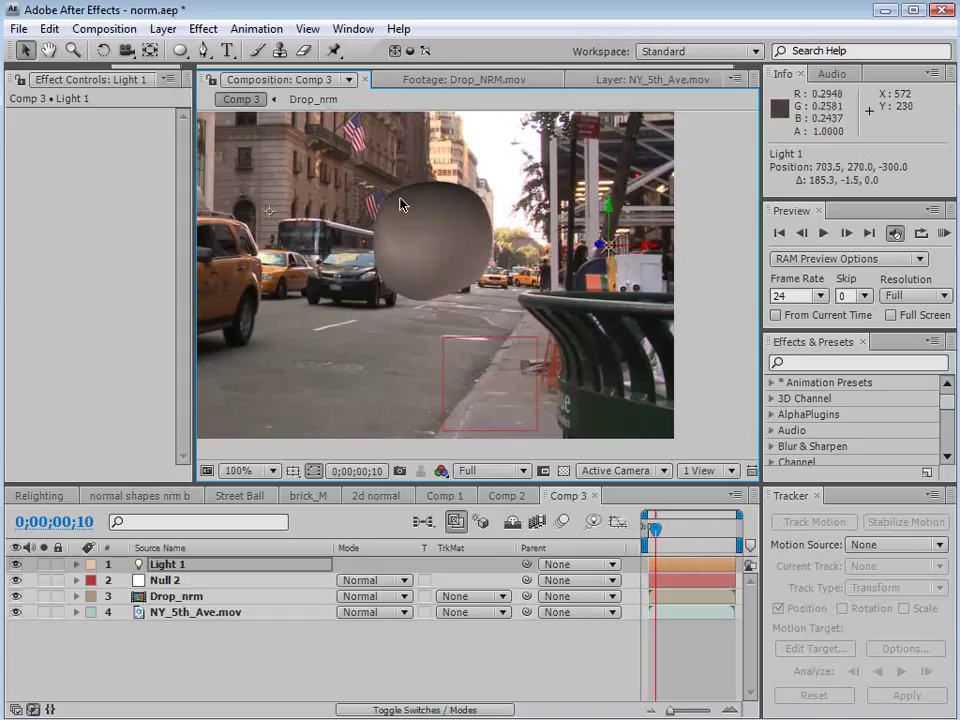
Turn on Invert X in the Normals settings of the Normality effect on Drop_nrm
{"action": "left_click", "coordinate": [201, 600]}
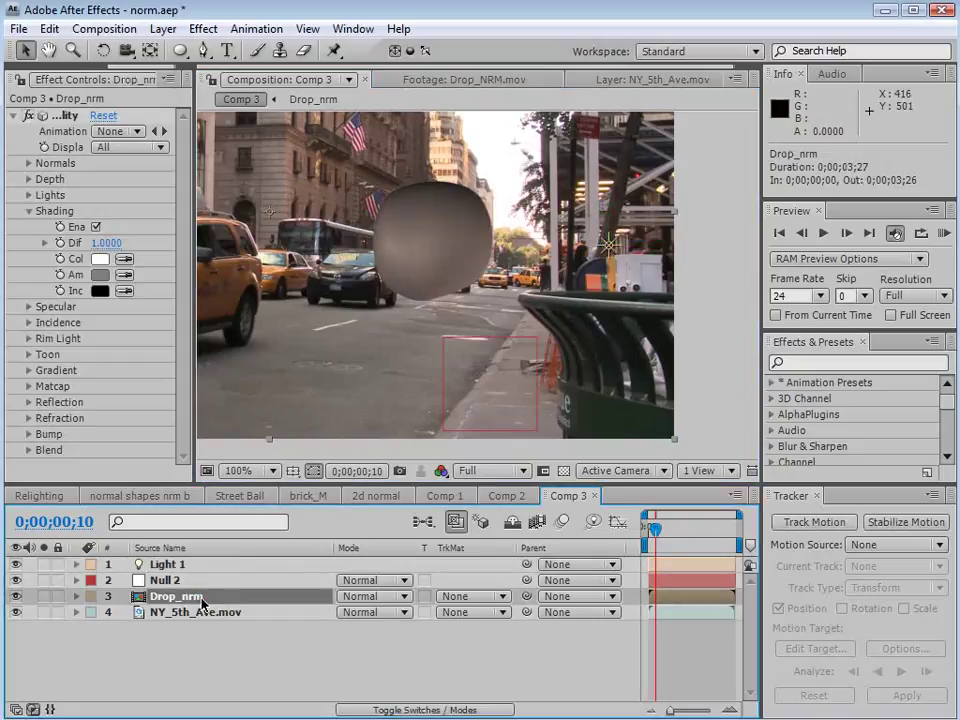
{"action": "left_click_drag", "start_coordinate": [195, 243], "coordinate": [265, 243]}
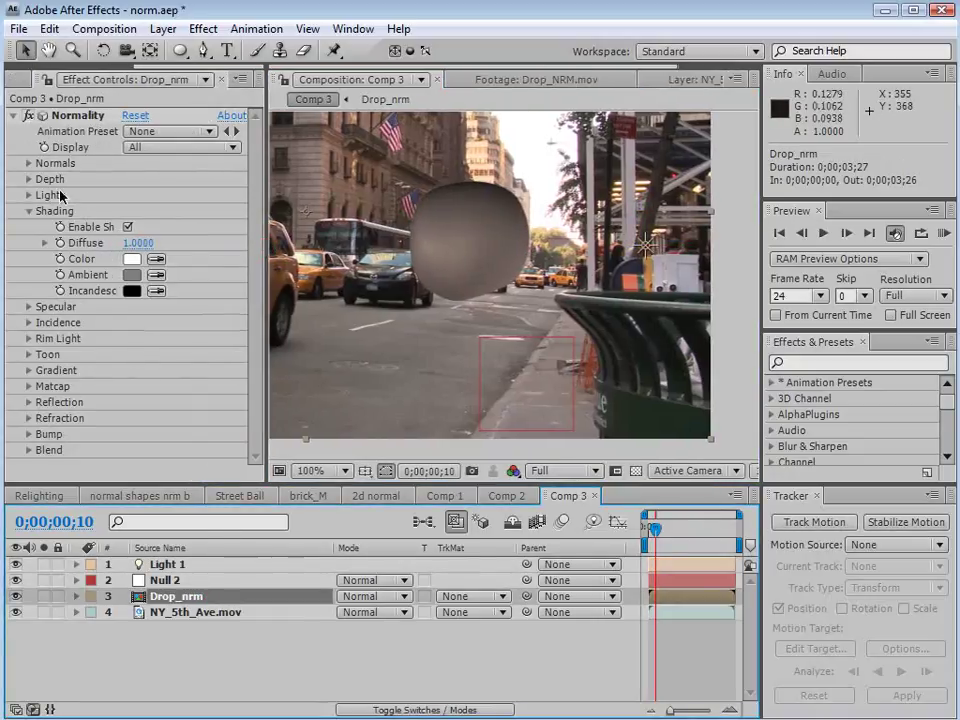
{"action": "left_click", "coordinate": [29, 164]}
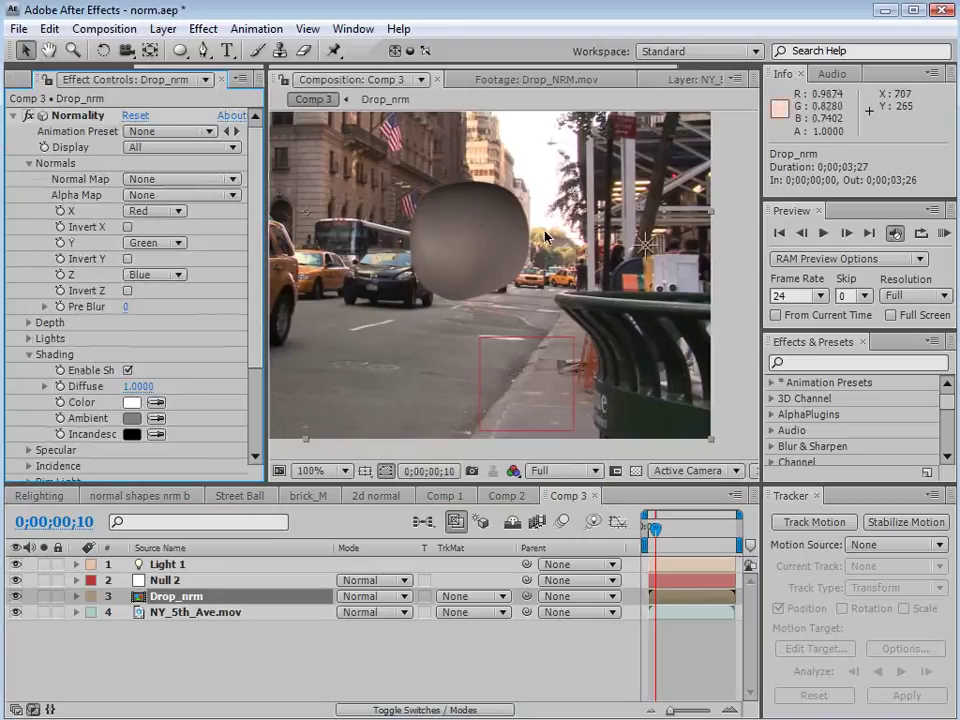
{"action": "left_click", "coordinate": [127, 227]}
Test Light 1 near the trash can, and finally position it above and right of the drop at about 732, 143, -300
{"action": "mouse_move", "coordinate": [645, 255]}
{"action": "left_mouse_down"}
{"action": "mouse_move", "coordinate": [491, 268]}
{"action": "mouse_move", "coordinate": [340, 240]}
{"action": "mouse_move", "coordinate": [546, 150]}
{"action": "mouse_move", "coordinate": [607, 273]}
{"action": "mouse_move", "coordinate": [581, 330]}
{"action": "left_mouse_up"}
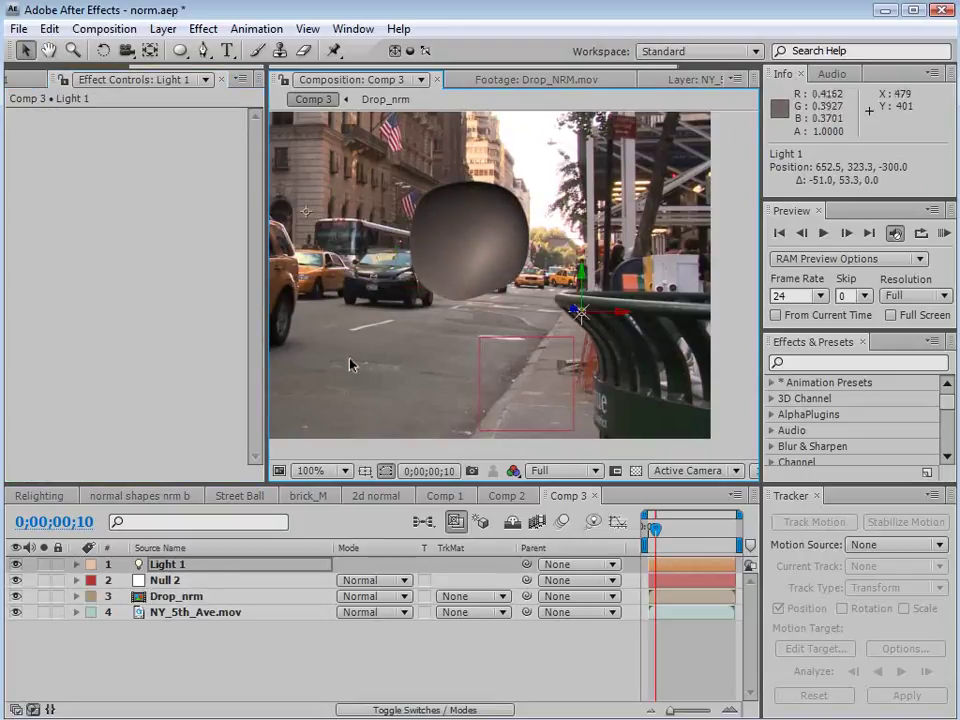
{"action": "scroll", "coordinate": [478, 197], "scroll_direction": "down", "scroll_amount": 1}
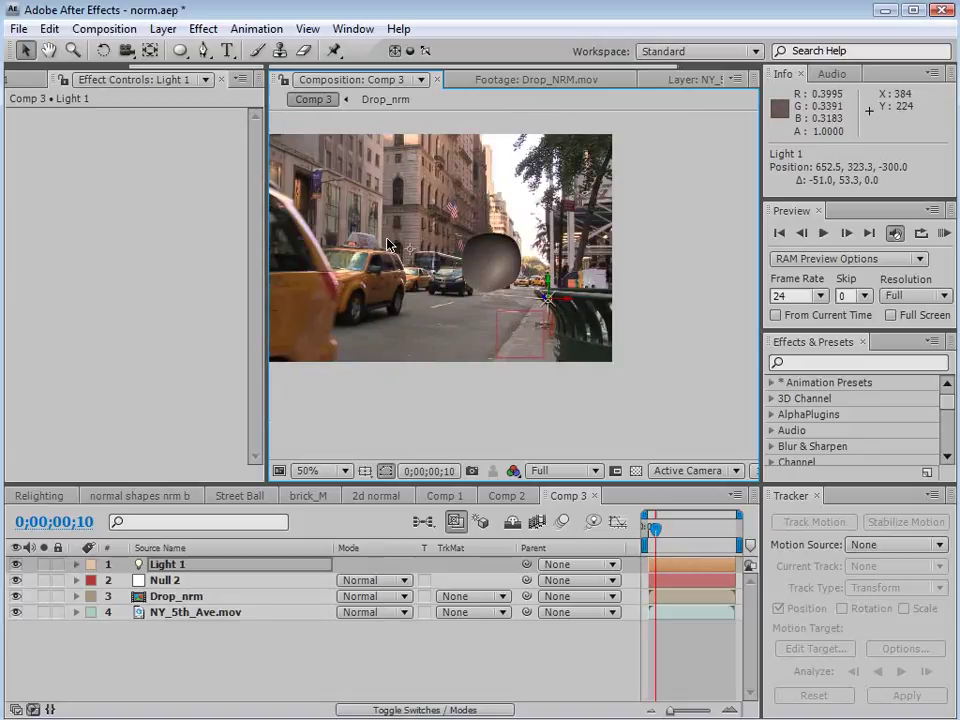
{"action": "left_click_drag", "start_coordinate": [550, 300], "coordinate": [611, 188]}
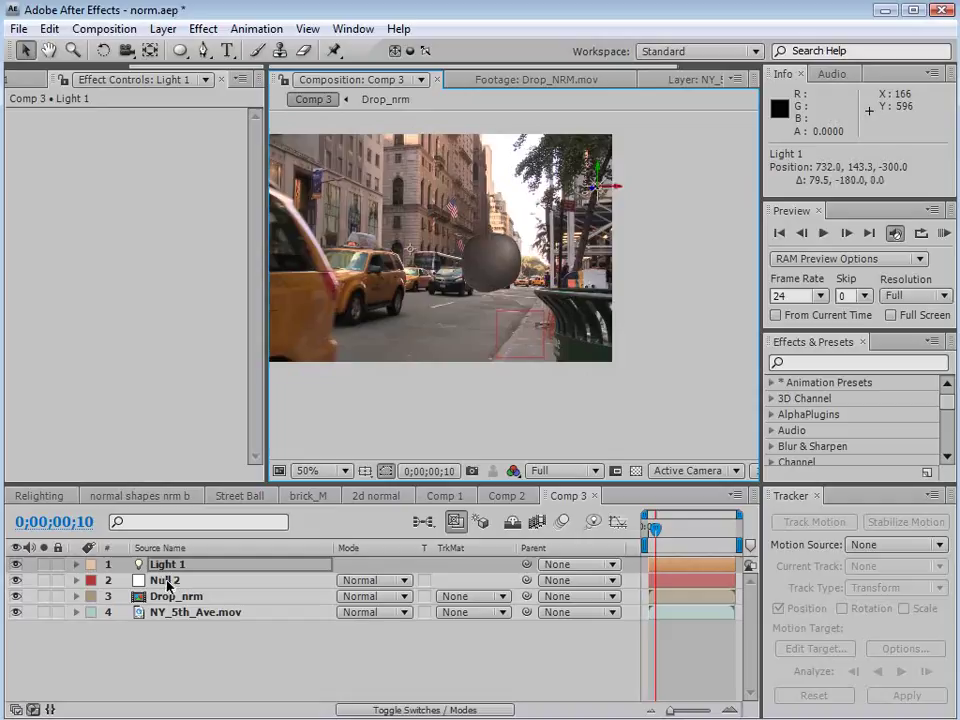
Lock the effect controls to Drop_nrm and enable Specular in its Normality effect
{"action": "left_click", "coordinate": [177, 597]}
{"action": "left_click", "coordinate": [63, 81]}
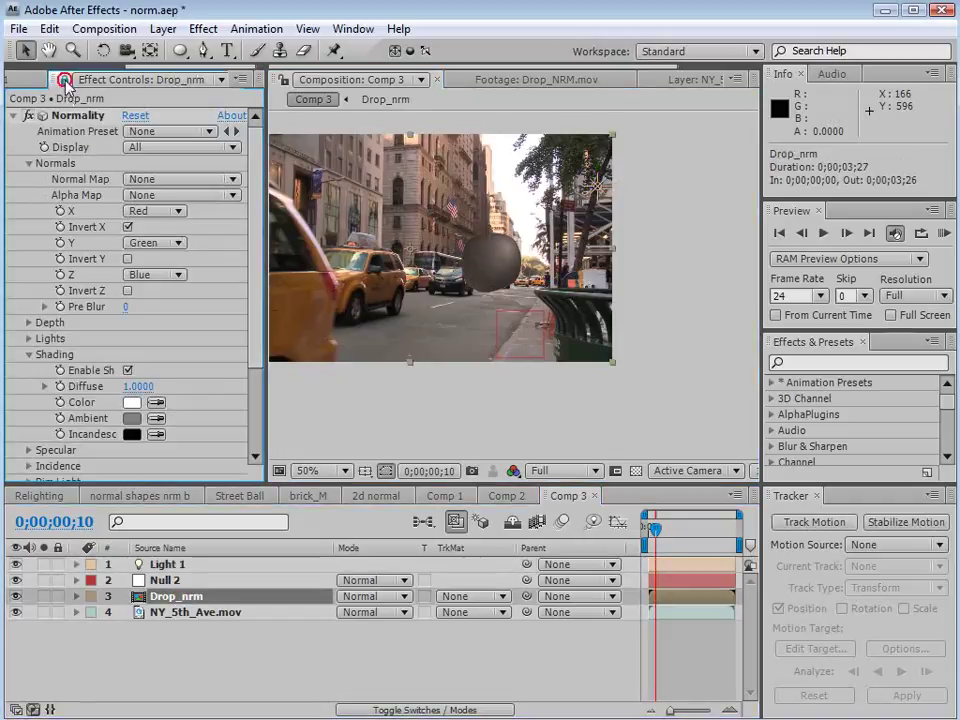
{"action": "left_click_drag", "start_coordinate": [235, 486], "coordinate": [232, 543]}
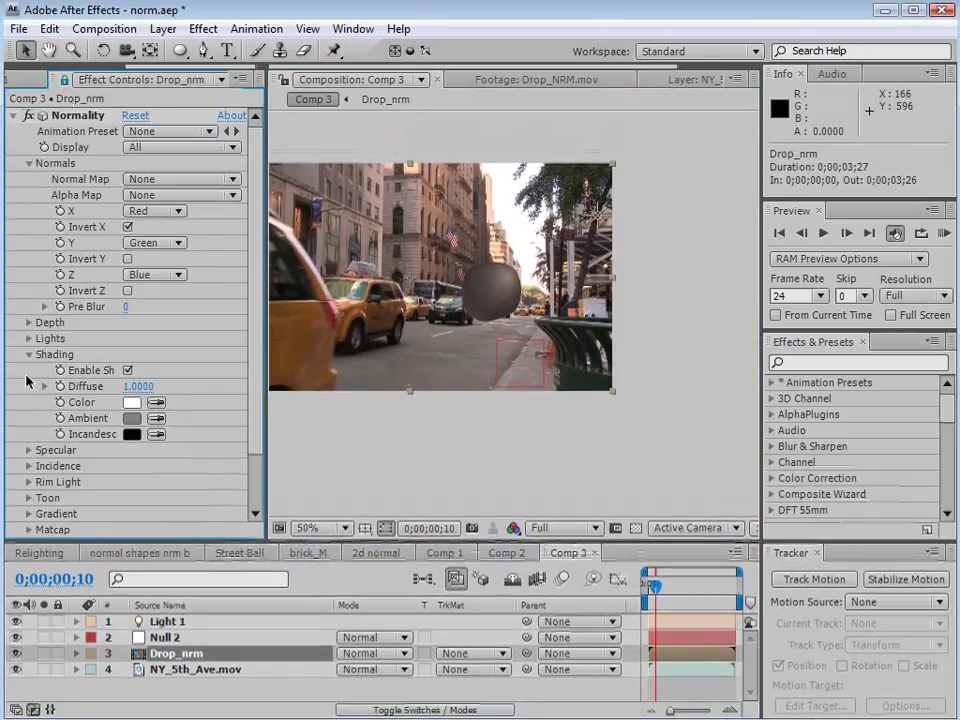
{"action": "left_click", "coordinate": [29, 451]}
{"action": "left_click", "coordinate": [127, 466]}
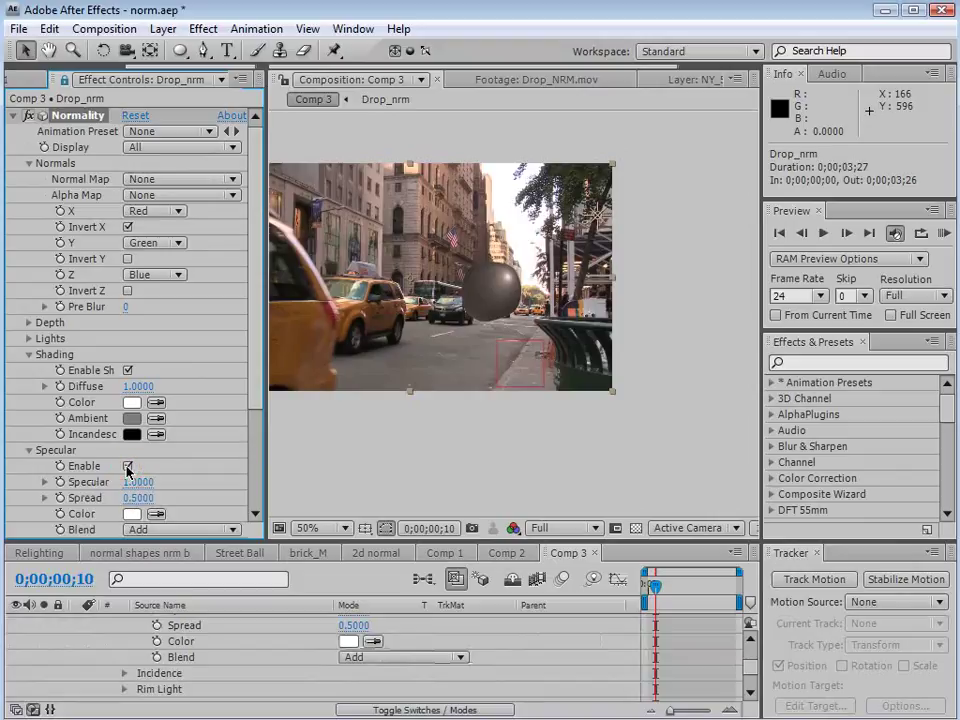
Set the Diffuse shading value of the Normality effect on Drop_nrm to 0.68
{"action": "left_click_drag", "start_coordinate": [251, 346], "coordinate": [257, 404]}
{"action": "left_click_drag", "start_coordinate": [142, 274], "coordinate": [110, 269]}
{"action": "scroll", "coordinate": [253, 306], "scroll_direction": "down", "scroll_amount": 1}
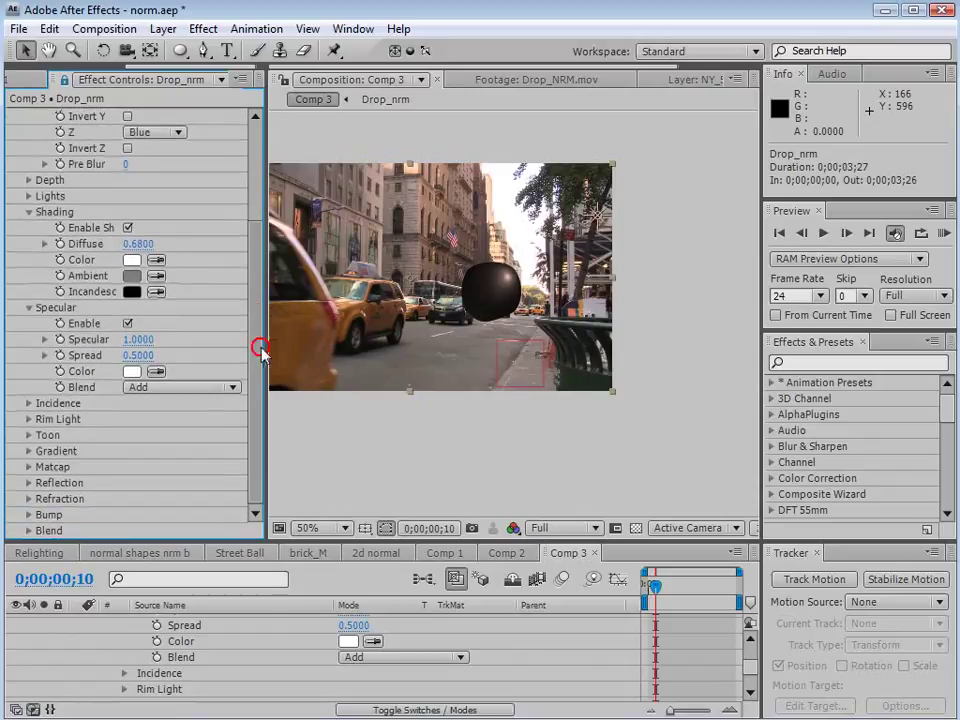
Enable Reflection in the Normality effect and review the available environment map layers, keeping None
{"action": "left_click", "coordinate": [28, 483]}
{"action": "left_click", "coordinate": [127, 499]}
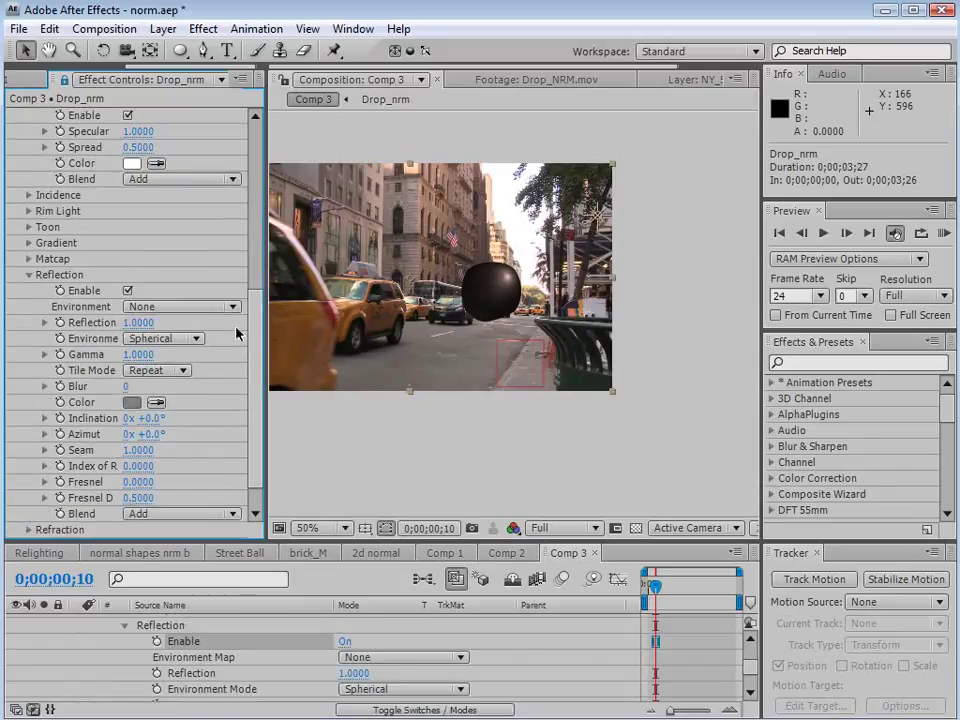
{"action": "left_click", "coordinate": [178, 310]}
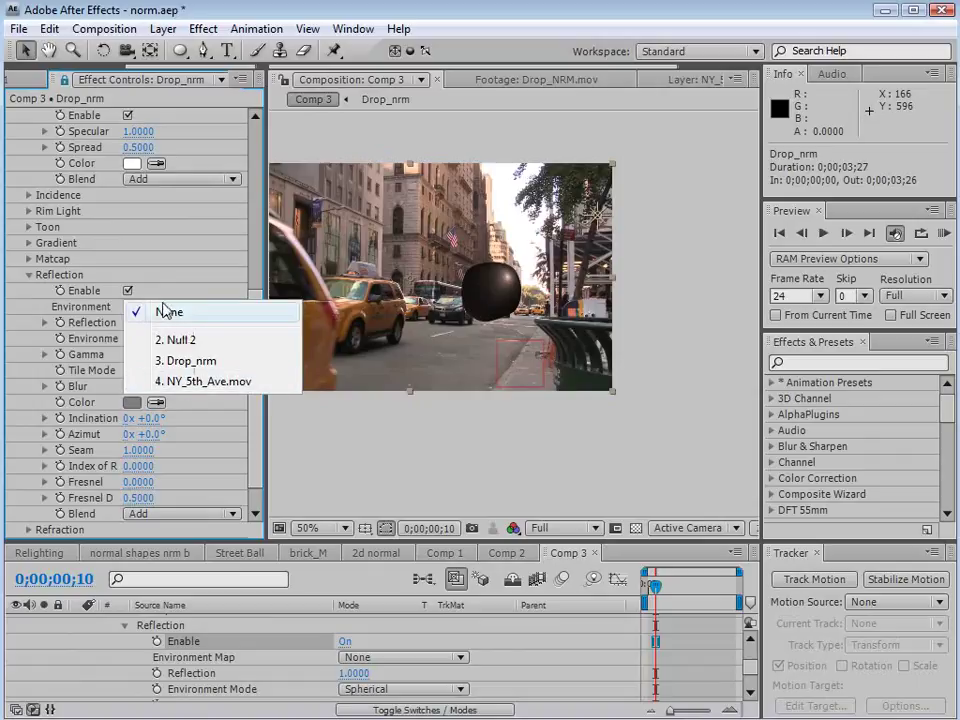
{"action": "left_click", "coordinate": [172, 313]}
Pre-compose the NY_5th_Ave.mov layer as NY_5th_Ave.mov Comp 1, moving all attributes into the new composition
{"action": "scroll", "coordinate": [102, 647], "scroll_direction": "up", "scroll_amount": 10}
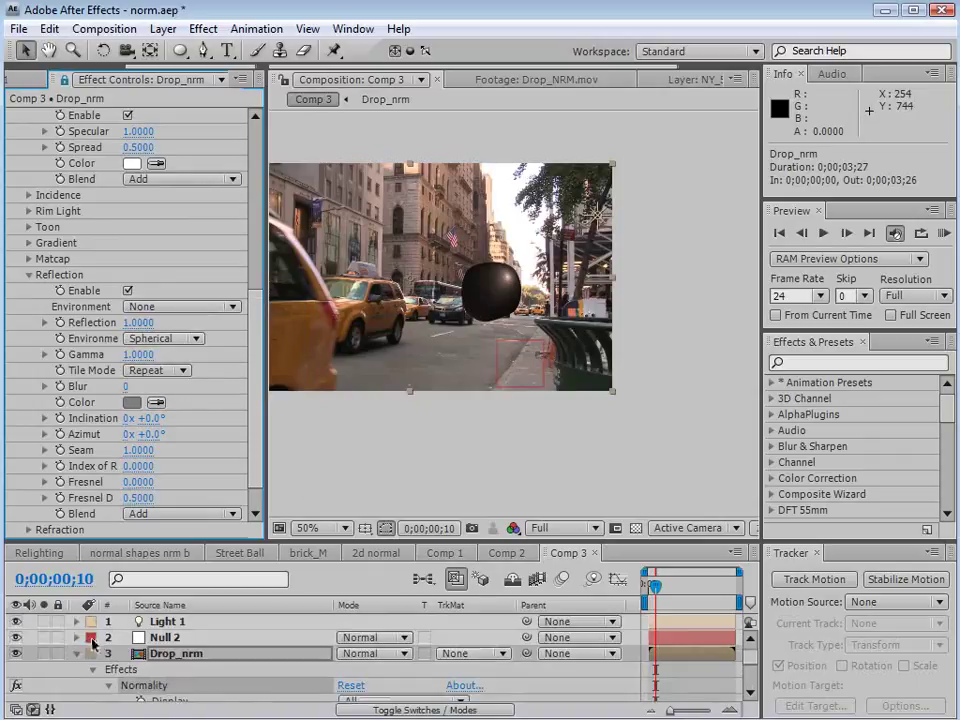
{"action": "left_click", "coordinate": [77, 655]}
{"action": "left_click", "coordinate": [182, 669]}
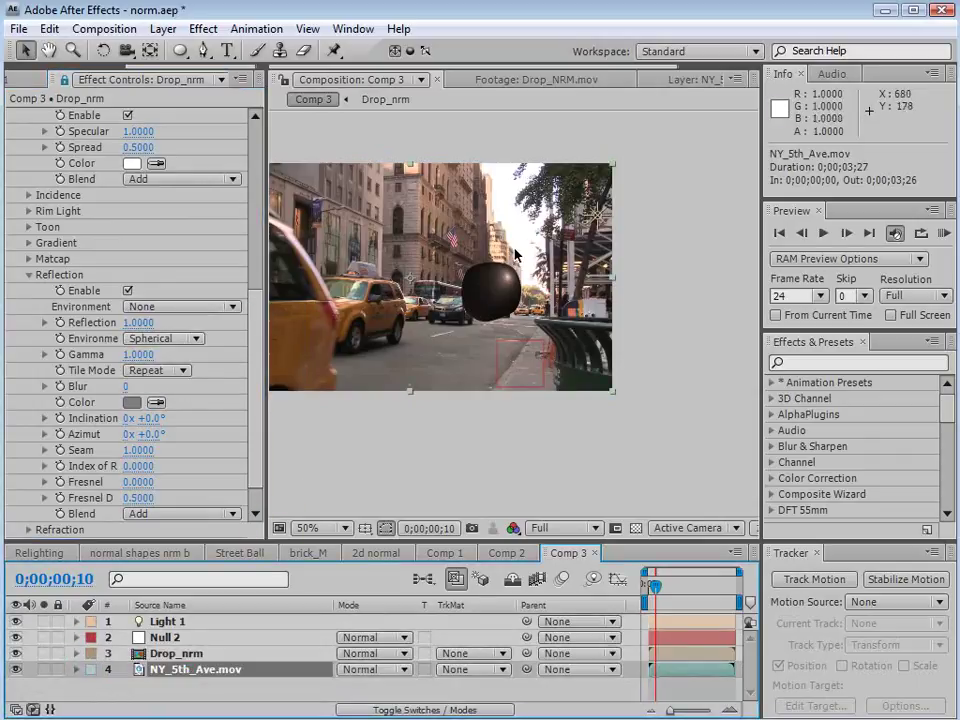
{"action": "left_click", "coordinate": [163, 28]}
{"action": "left_click", "coordinate": [192, 699]}
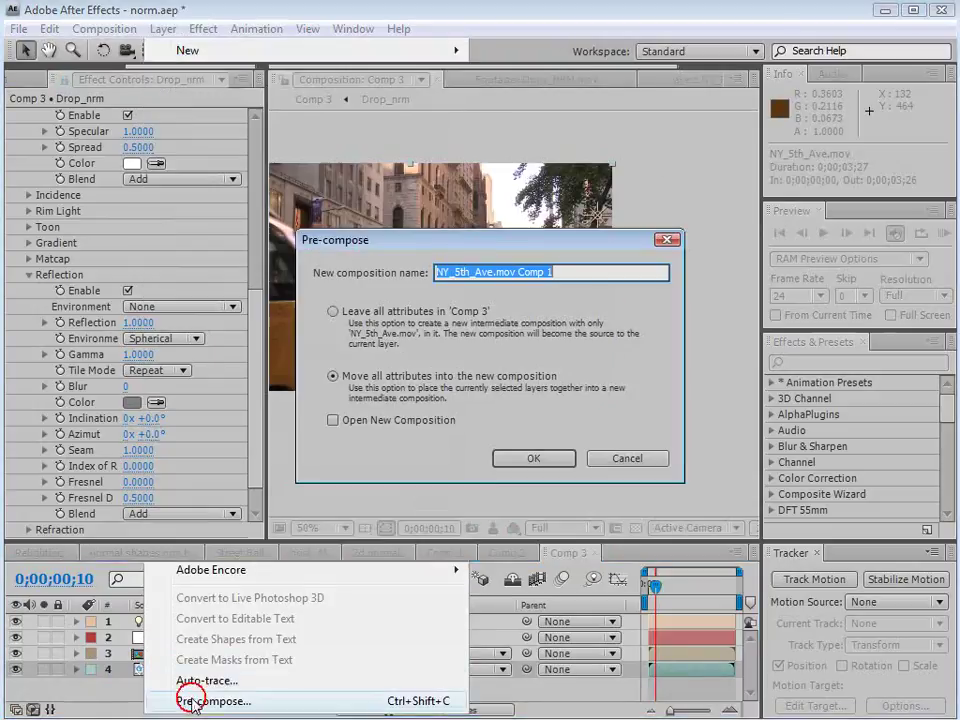
{"action": "key", "text": "Return"}
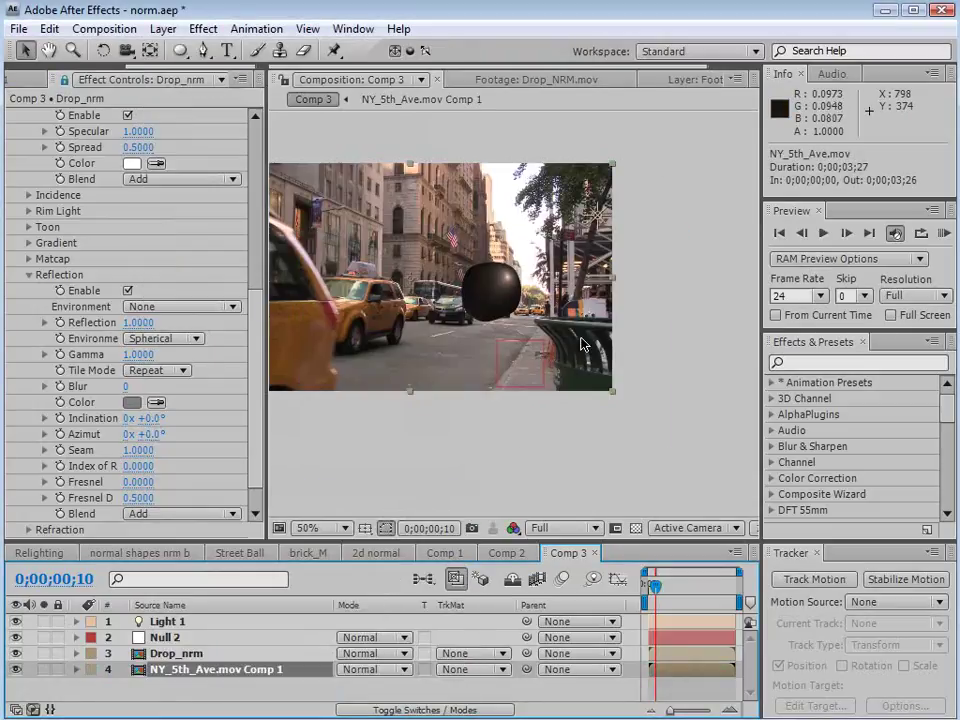
Use NY_5th_Ave.mov Comp 1 as the reflection's Environment Map and inspect the drop up close at 0;00;00;17
{"action": "left_click", "coordinate": [178, 315]}
{"action": "left_click", "coordinate": [140, 307]}
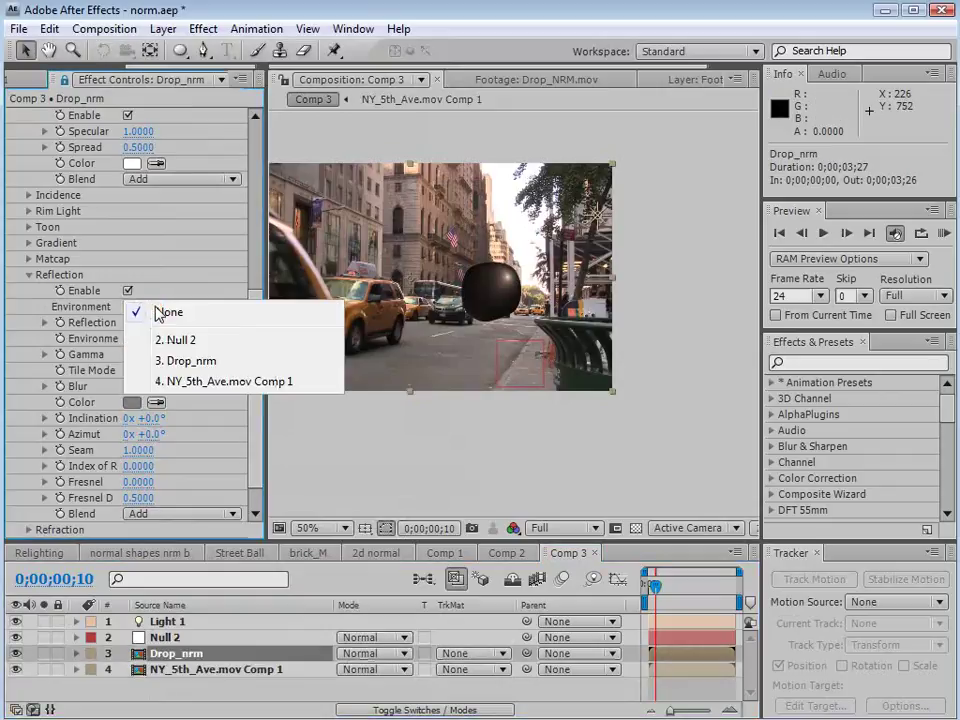
{"action": "left_click", "coordinate": [190, 385]}
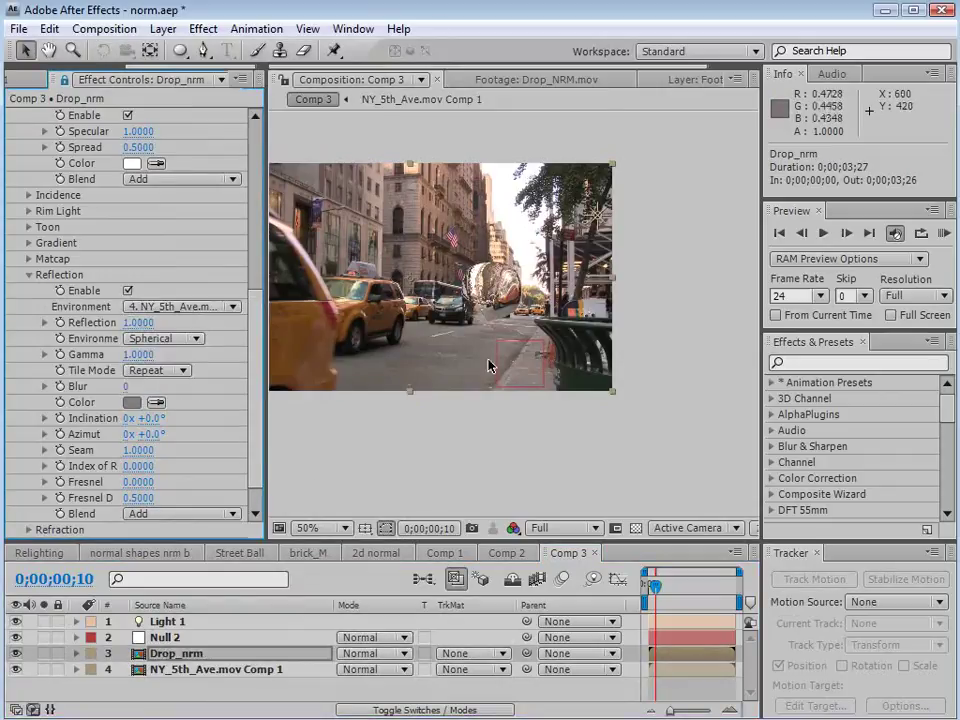
{"action": "scroll", "coordinate": [514, 312], "scroll_direction": "up", "scroll_amount": 2}
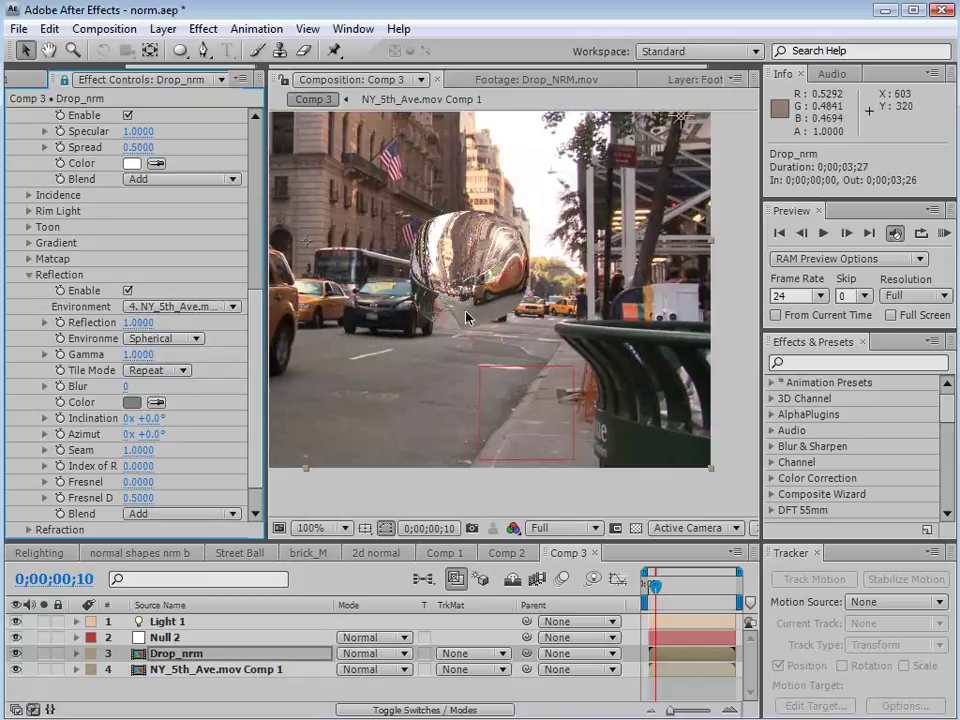
{"action": "mouse_move", "coordinate": [654, 584]}
{"action": "left_mouse_down"}
{"action": "mouse_move", "coordinate": [690, 590]}
{"action": "mouse_move", "coordinate": [660, 588]}
{"action": "left_mouse_up"}
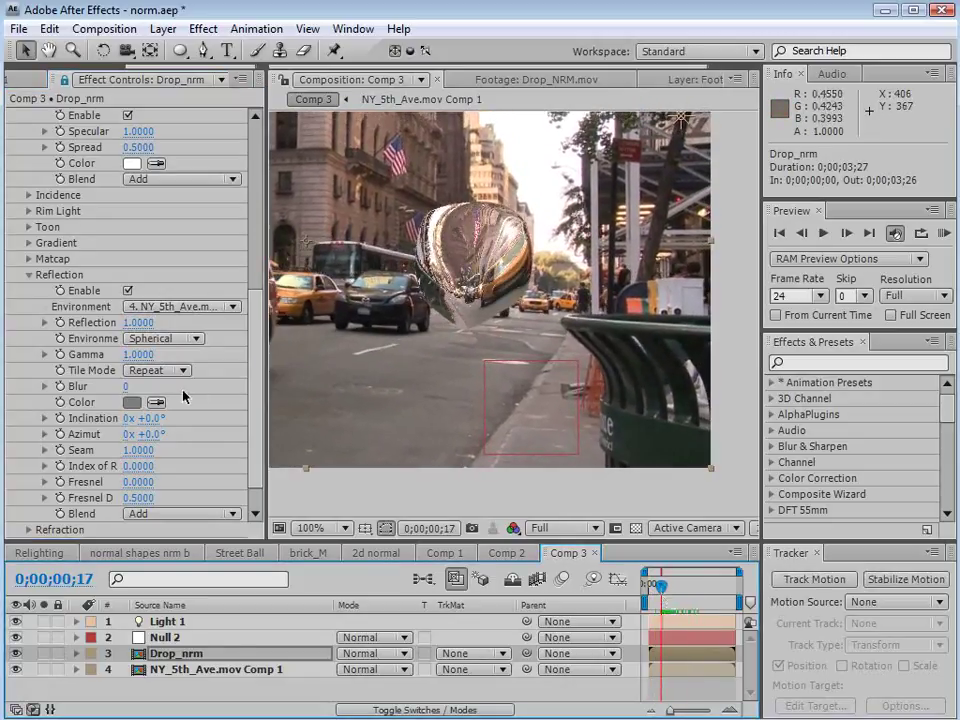
Set the reflection's Blur to 3, Fresnel to 0.28 and Fresnel Depth to 1.62, and check the drop at 0;00;00;20
{"action": "left_click_drag", "start_coordinate": [129, 386], "coordinate": [131, 386]}
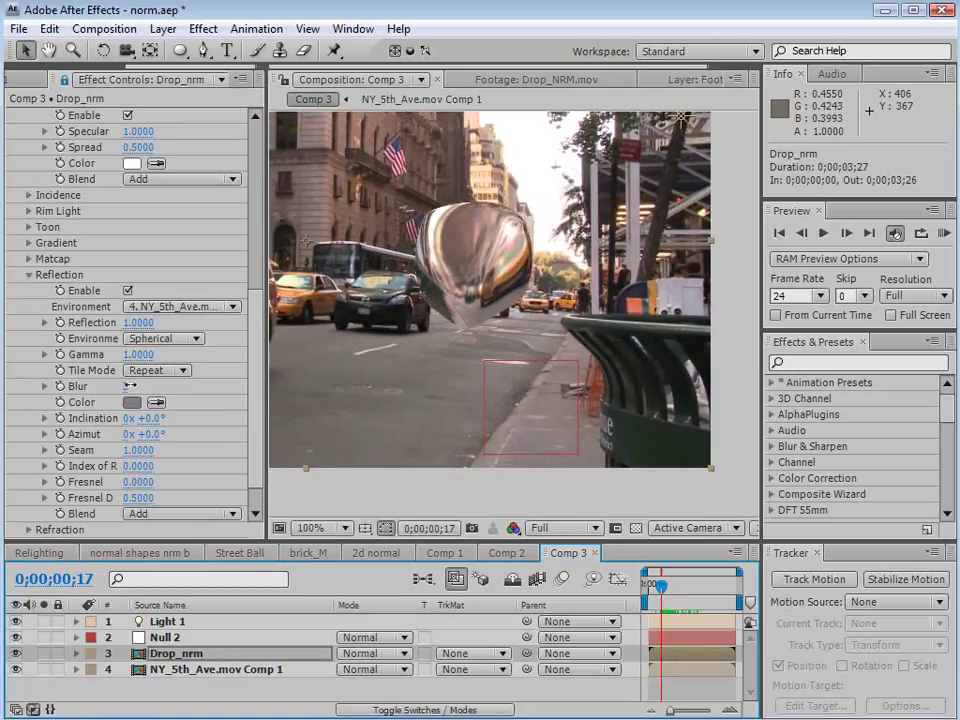
{"action": "left_click_drag", "start_coordinate": [130, 386], "coordinate": [124, 386]}
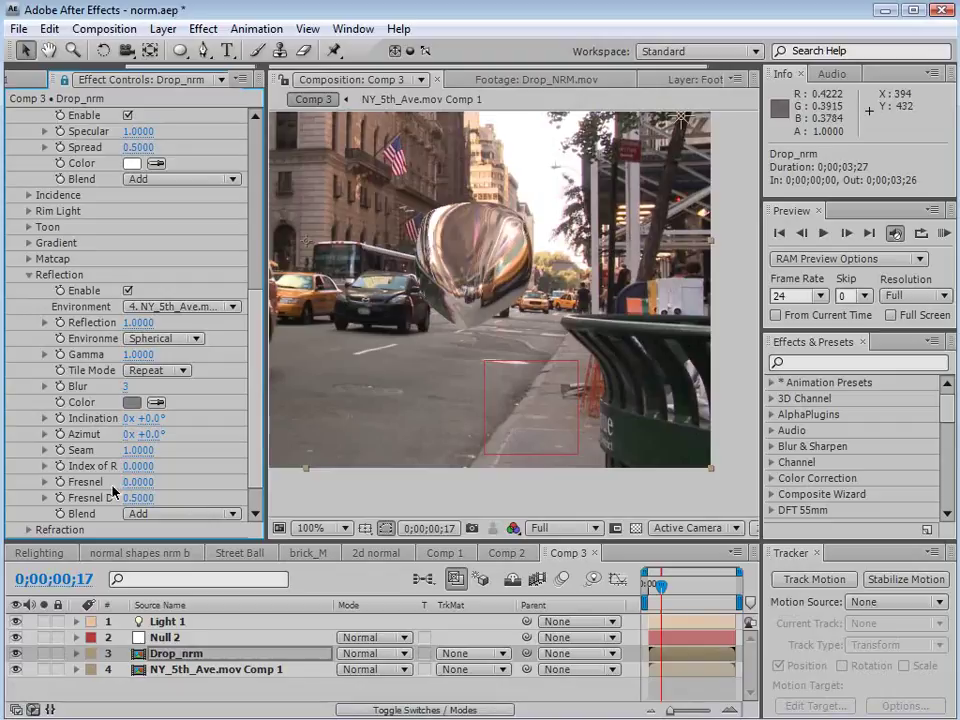
{"action": "left_click_drag", "start_coordinate": [137, 486], "coordinate": [245, 488]}
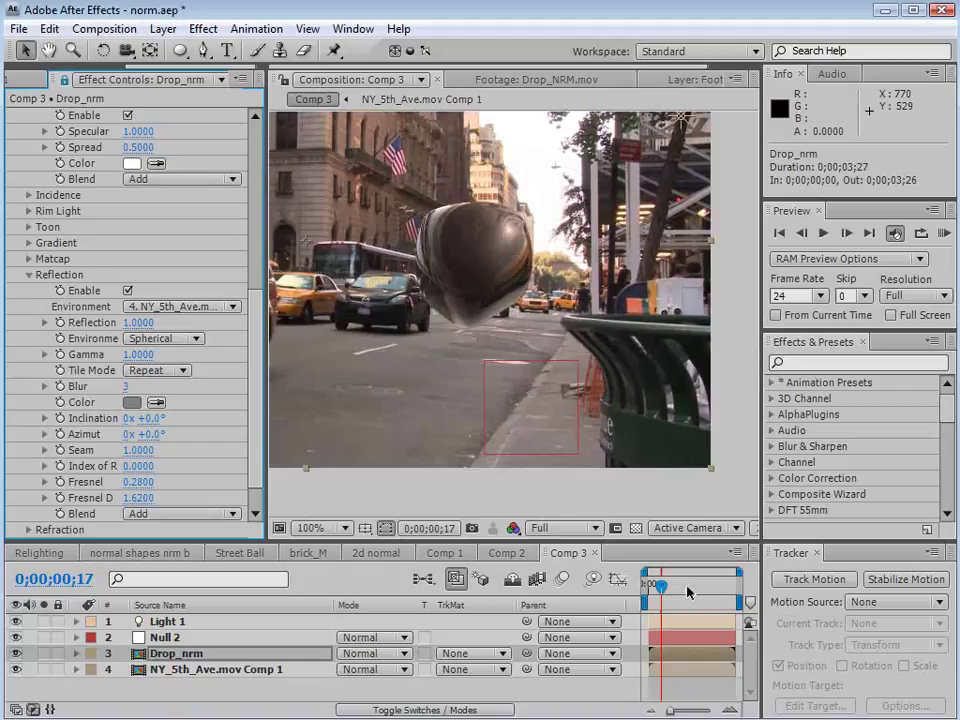
{"action": "left_click_drag", "start_coordinate": [665, 590], "coordinate": [662, 588]}
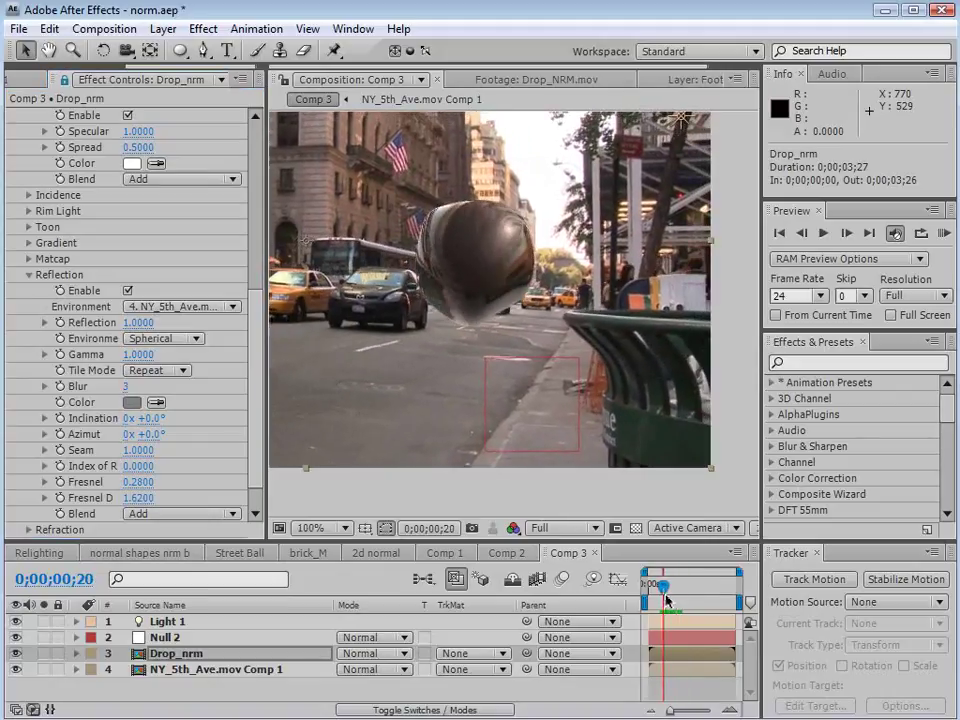
Enable Refraction with NY_5th_Ave.mov Comp 1 as the Refraction Map and a refraction Blur of 2
{"action": "scroll", "coordinate": [228, 408], "scroll_direction": "down", "scroll_amount": 2}
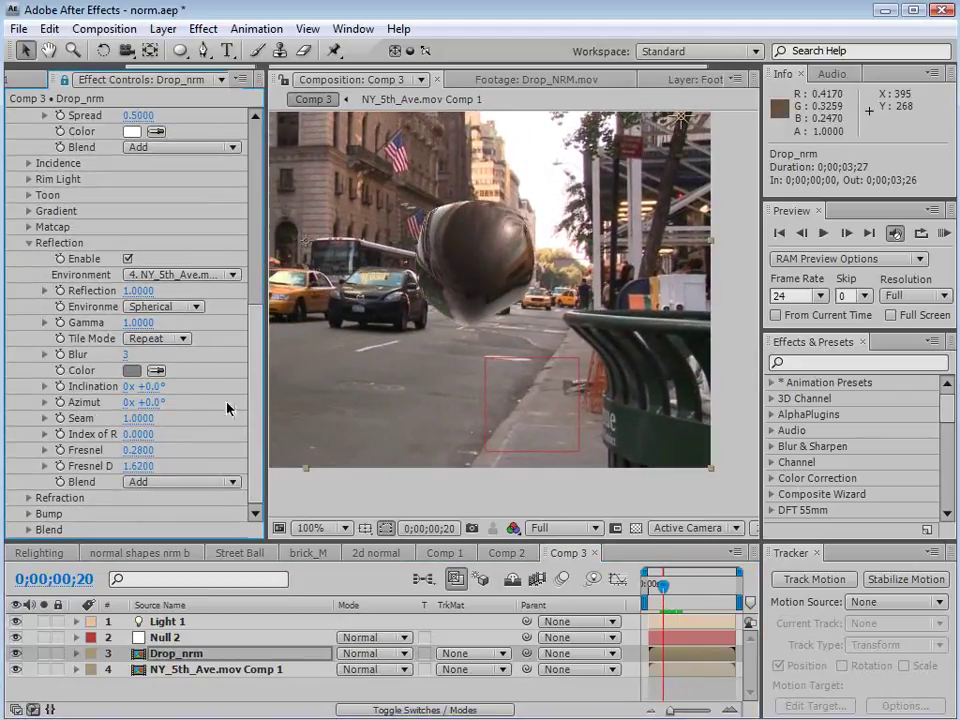
{"action": "left_click", "coordinate": [28, 498]}
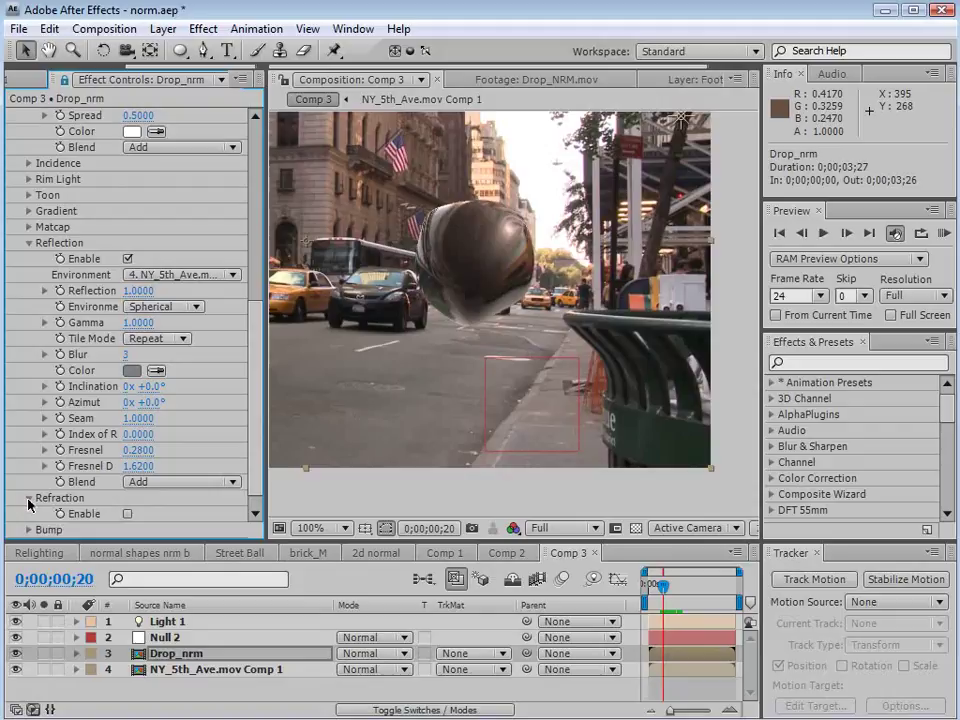
{"action": "left_click", "coordinate": [127, 514]}
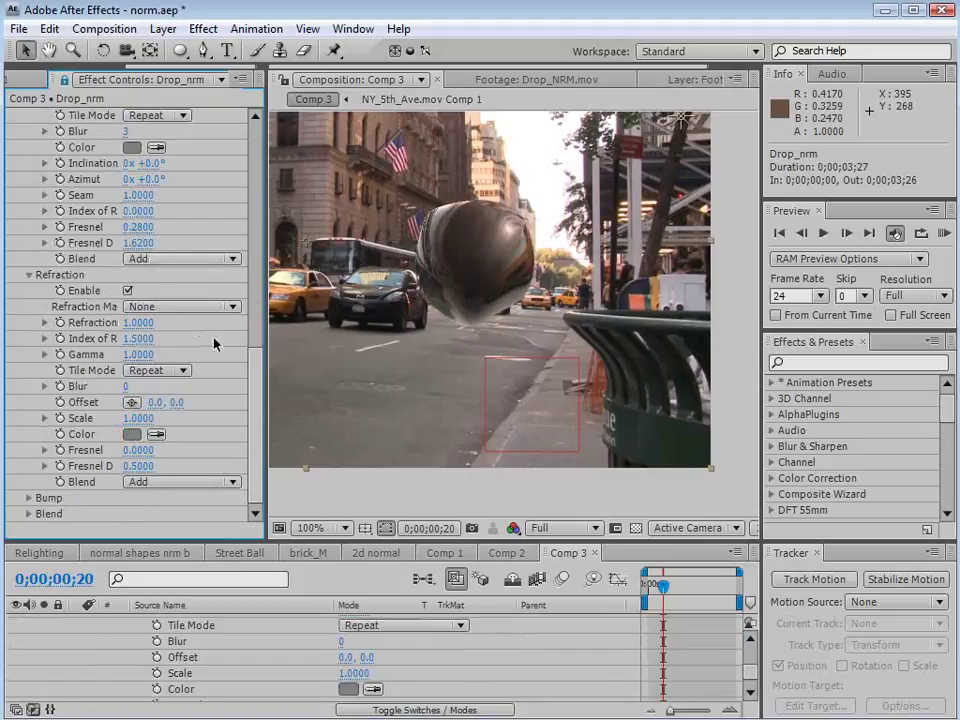
{"action": "left_click", "coordinate": [172, 306]}
{"action": "left_click", "coordinate": [187, 390]}
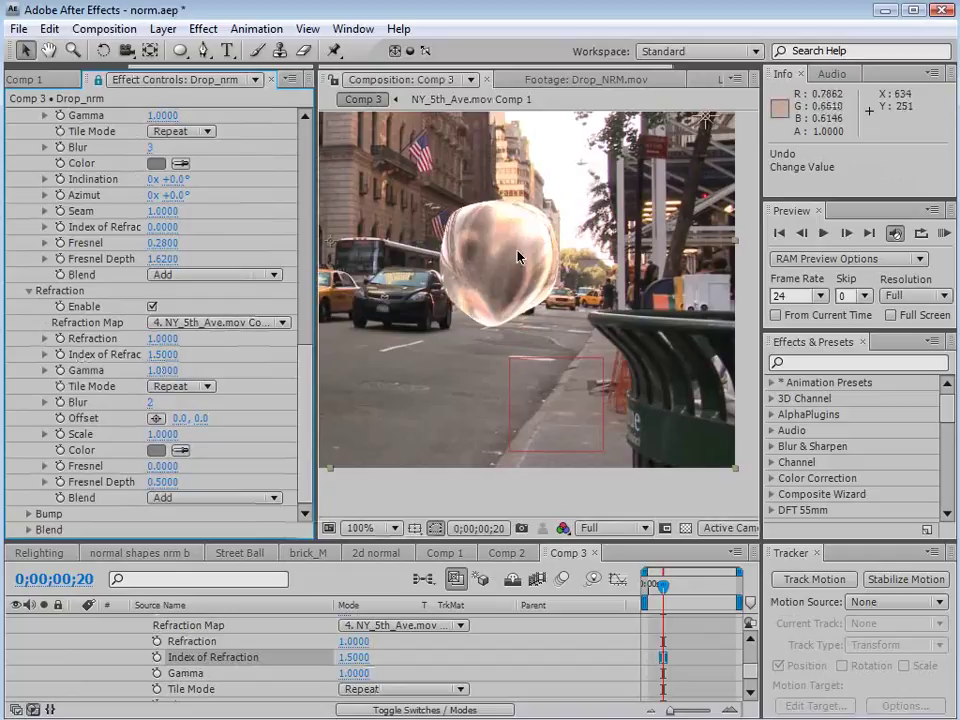
Test a refraction Index of Refraction of 0, and finally set it to 5.47
{"action": "left_click_drag", "start_coordinate": [318, 332], "coordinate": [345, 332]}
{"action": "left_click", "coordinate": [205, 353]}
{"action": "type", "text": "0"}
{"action": "key", "text": "Return"}
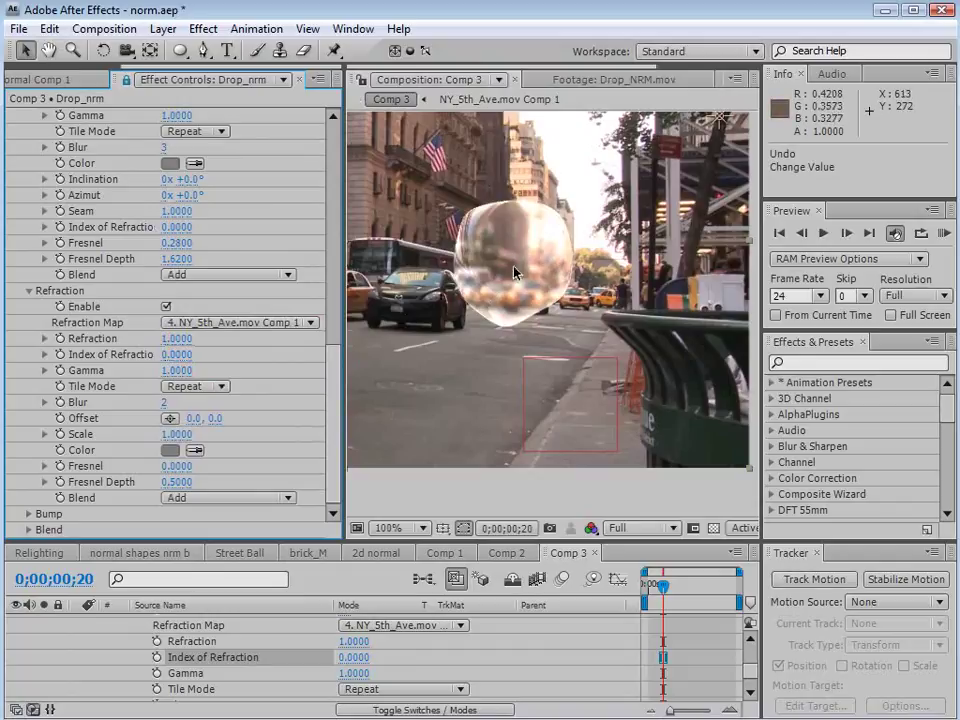
{"action": "left_click_drag", "start_coordinate": [180, 354], "coordinate": [673, 340]}
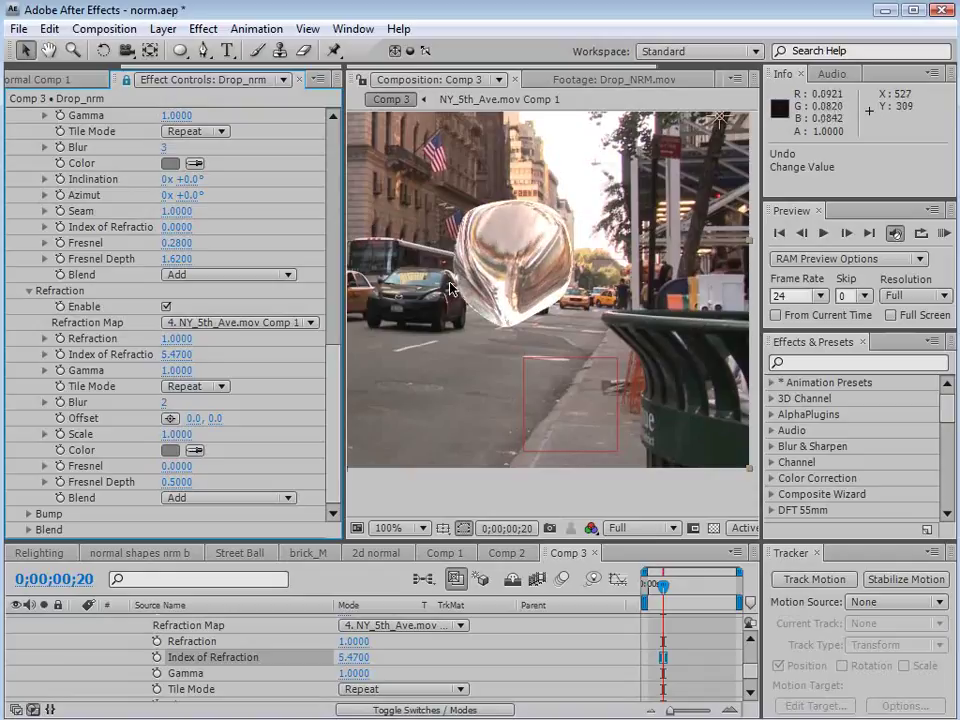
Lower the Refraction amount to 0.69, slightly reduce the Reflection amount, and return to the composition's first frame
{"action": "left_click_drag", "start_coordinate": [177, 338], "coordinate": [153, 338]}
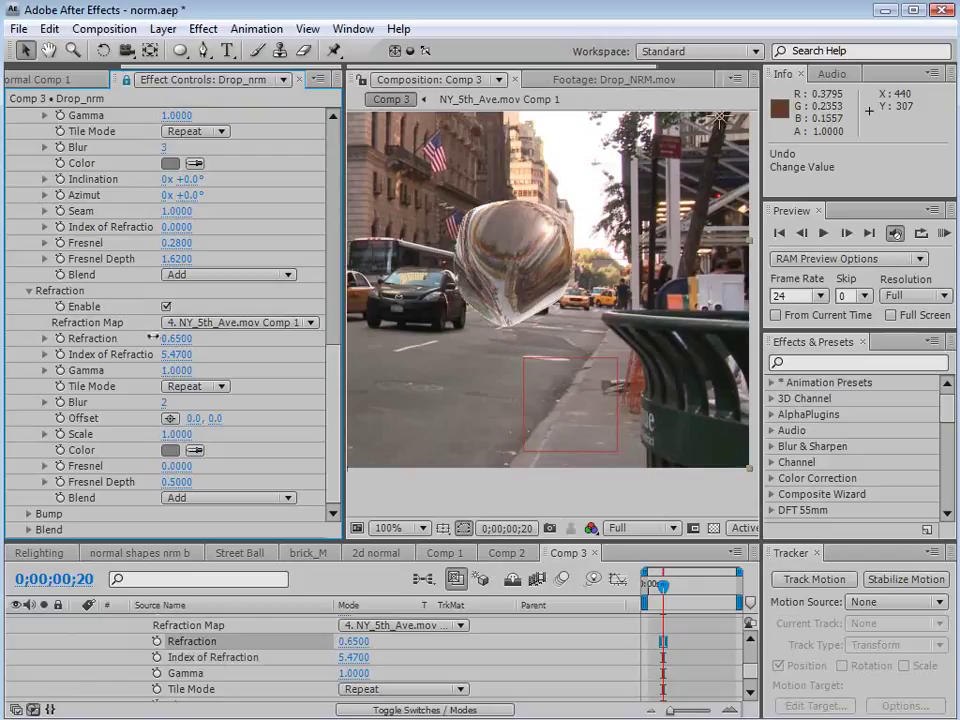
{"action": "left_click_drag", "start_coordinate": [336, 380], "coordinate": [330, 342]}
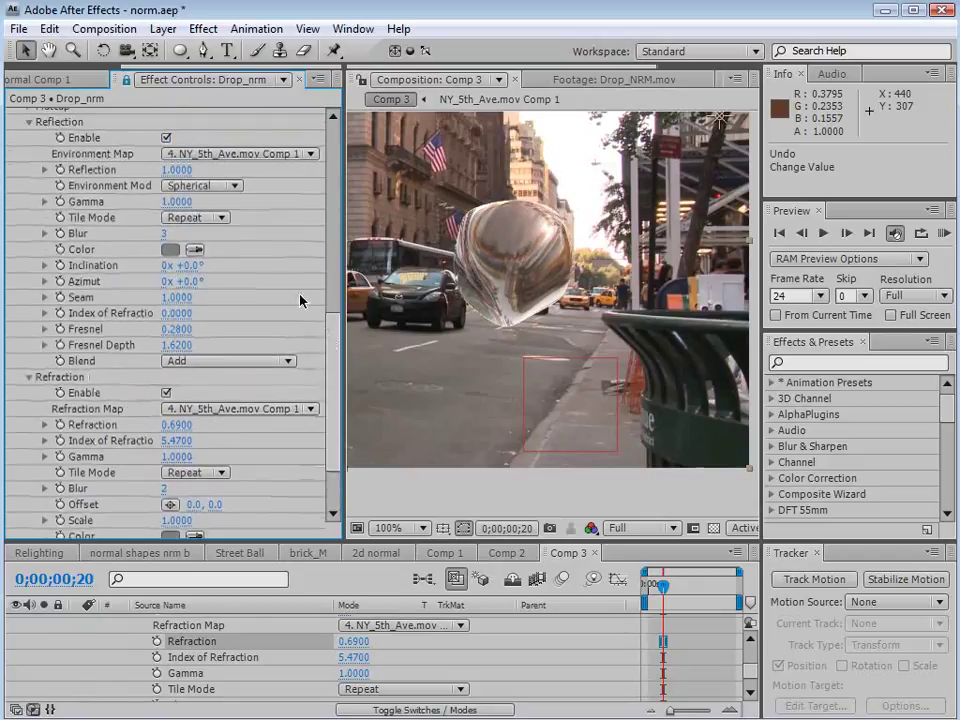
{"action": "left_click_drag", "start_coordinate": [179, 175], "coordinate": [166, 170]}
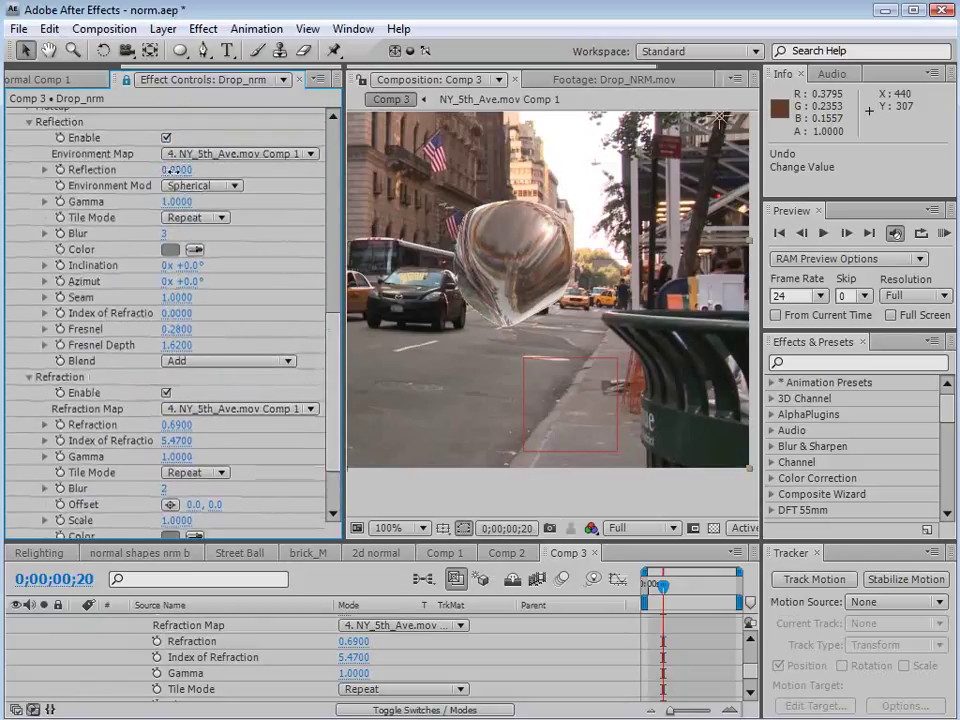
{"action": "key", "text": "Home"}
Tune the refraction to an amount of 0.61, Gamma 0.56, Fresnel 0.33 and Fresnel Depth -0.24
{"action": "left_click_drag", "start_coordinate": [333, 342], "coordinate": [336, 422]}
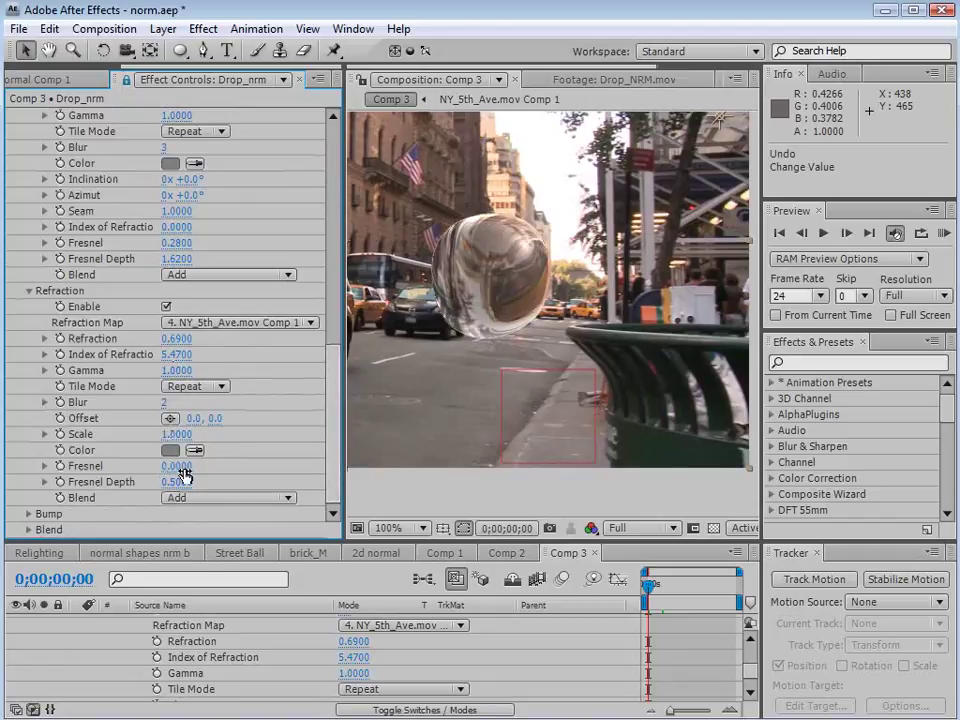
{"action": "left_click_drag", "start_coordinate": [176, 467], "coordinate": [212, 468]}
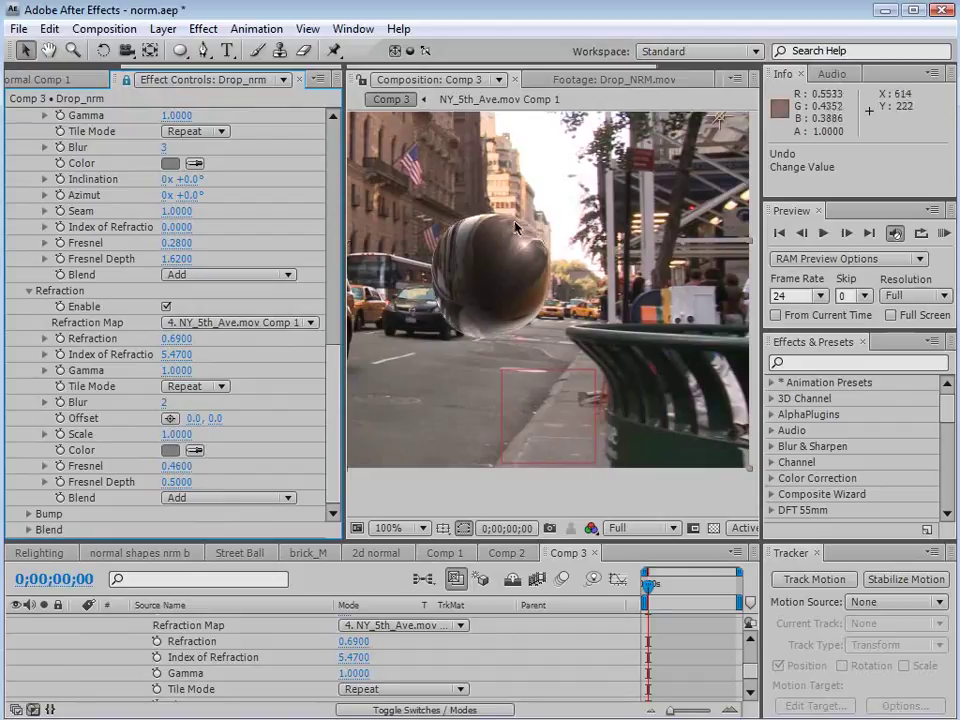
{"action": "left_click_drag", "start_coordinate": [180, 485], "coordinate": [133, 482]}
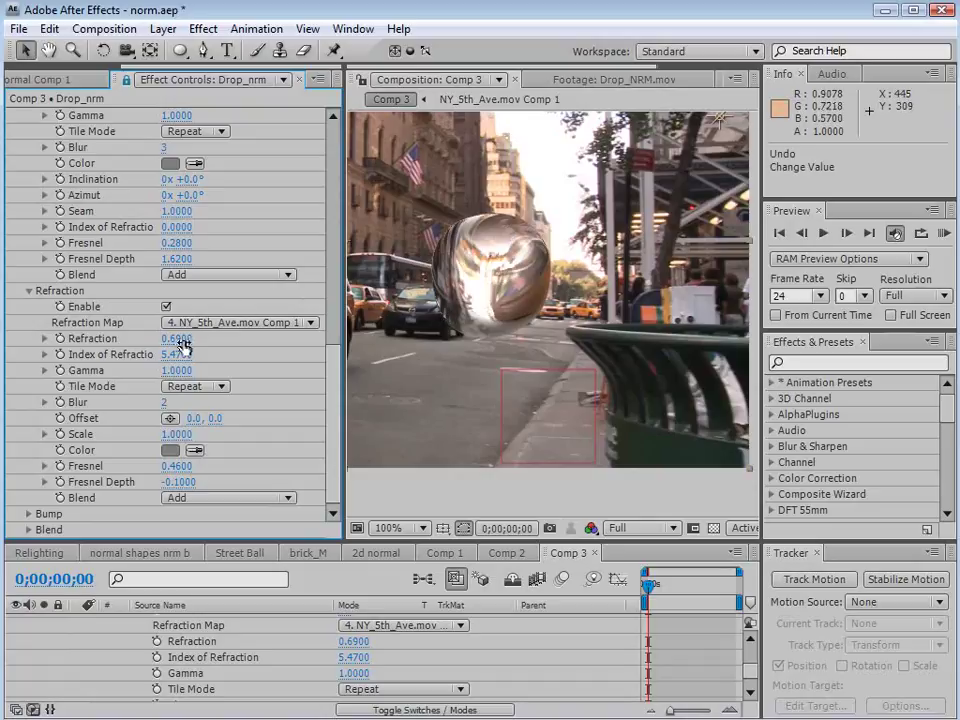
{"action": "mouse_move", "coordinate": [178, 339]}
{"action": "left_mouse_down"}
{"action": "mouse_move", "coordinate": [176, 369]}
{"action": "mouse_move", "coordinate": [140, 372]}
{"action": "mouse_move", "coordinate": [149, 374]}
{"action": "mouse_move", "coordinate": [171, 338]}
{"action": "left_mouse_up"}
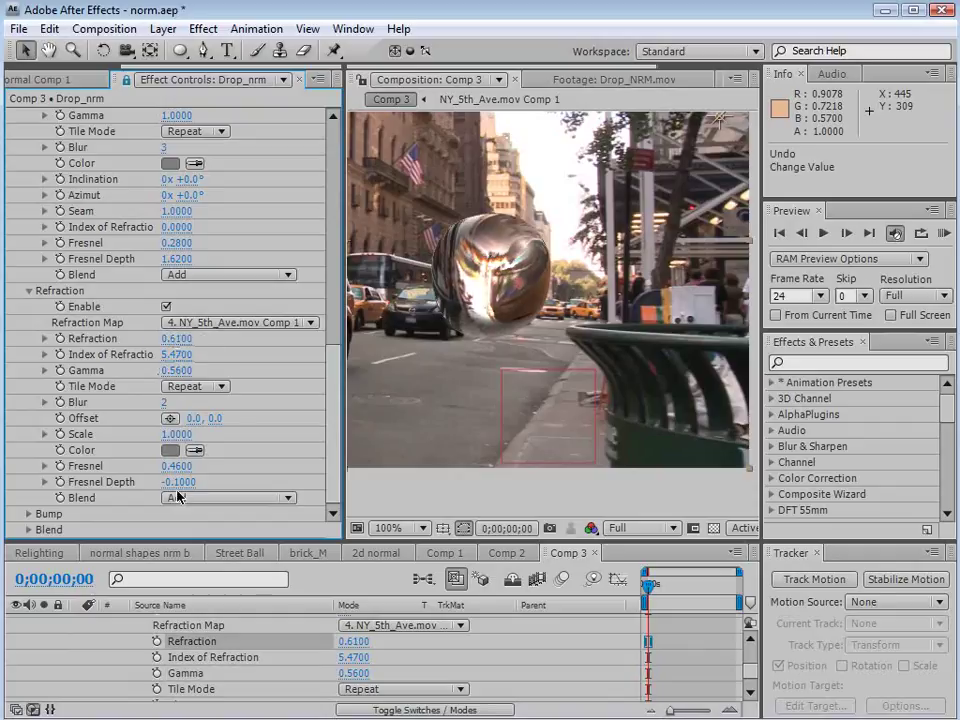
{"action": "left_click_drag", "start_coordinate": [175, 471], "coordinate": [168, 483]}
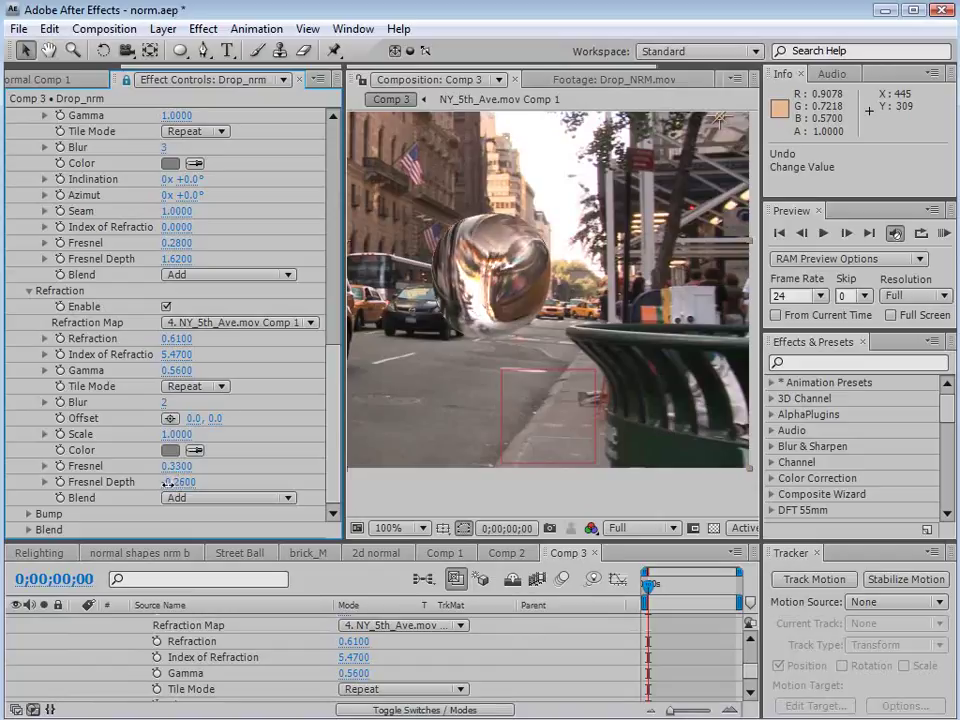
{"action": "scroll", "coordinate": [419, 274], "scroll_direction": "down", "scroll_amount": 1}
{"action": "scroll", "coordinate": [392, 254], "scroll_direction": "up", "scroll_amount": 1}
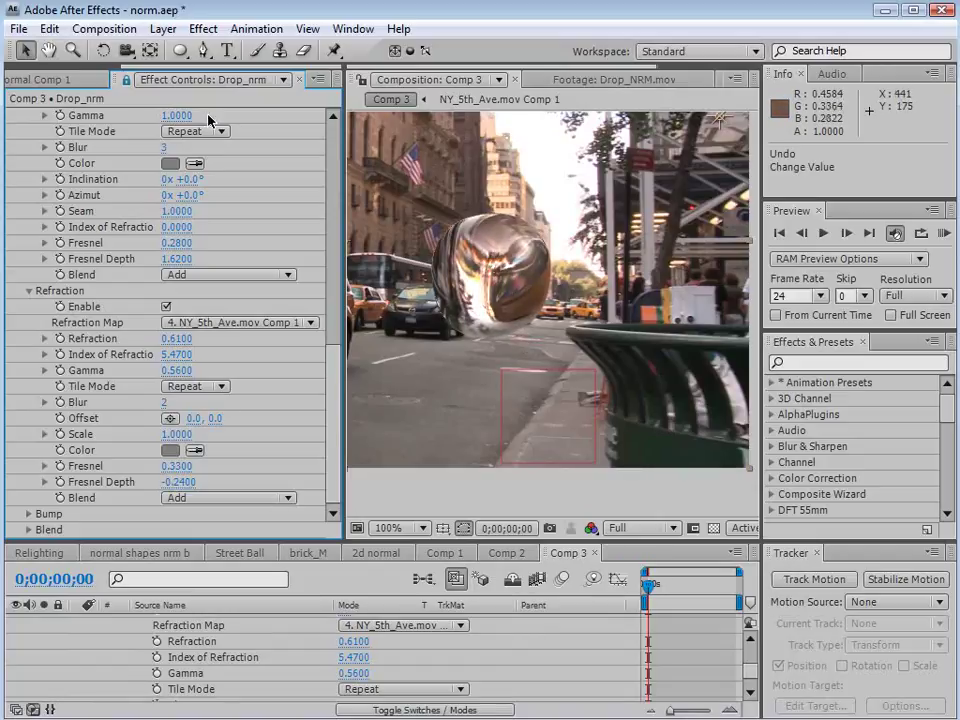
Compare the drop at a project color depth of 8 bpc, and finally set the project to 16 bpc
{"action": "left_click_drag", "start_coordinate": [137, 68], "coordinate": [24, 70]}
{"action": "left_click", "coordinate": [37, 80]}
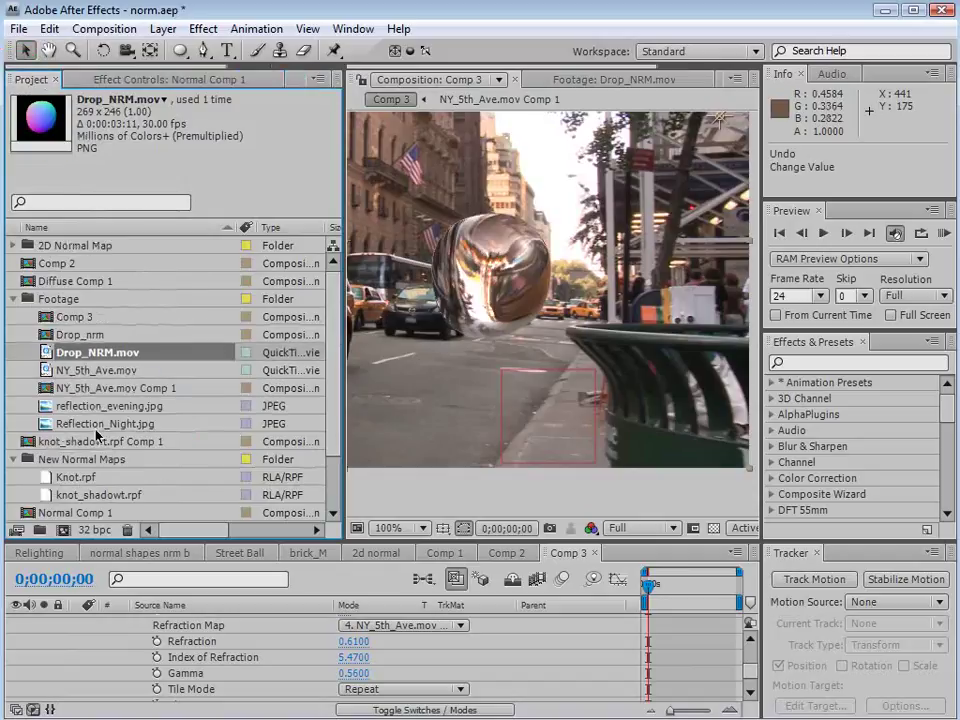
{"action": "left_click", "coordinate": [95, 532], "text": "alt"}
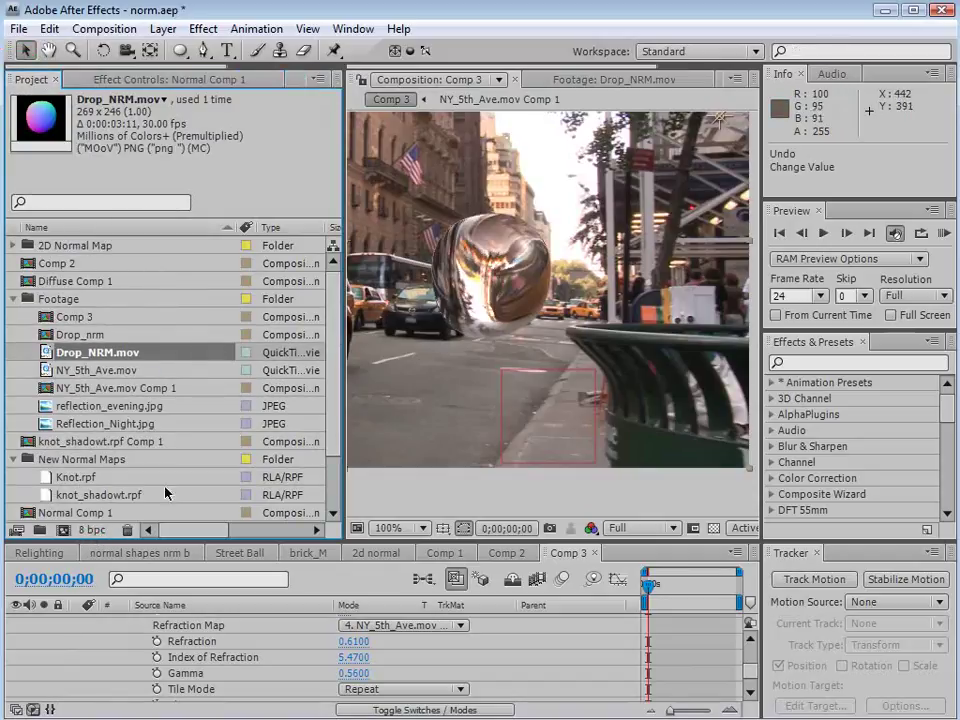
{"action": "scroll", "coordinate": [467, 332], "scroll_direction": "up", "scroll_amount": 1}
{"action": "scroll", "coordinate": [571, 426], "scroll_direction": "down", "scroll_amount": 1}
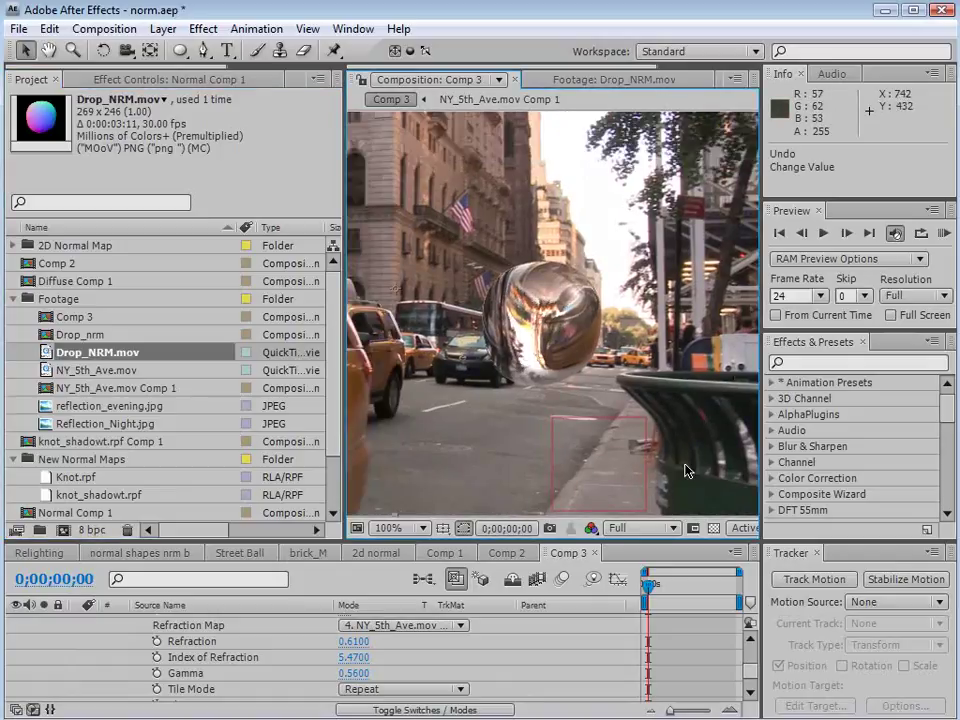
{"action": "left_click", "coordinate": [102, 531]}
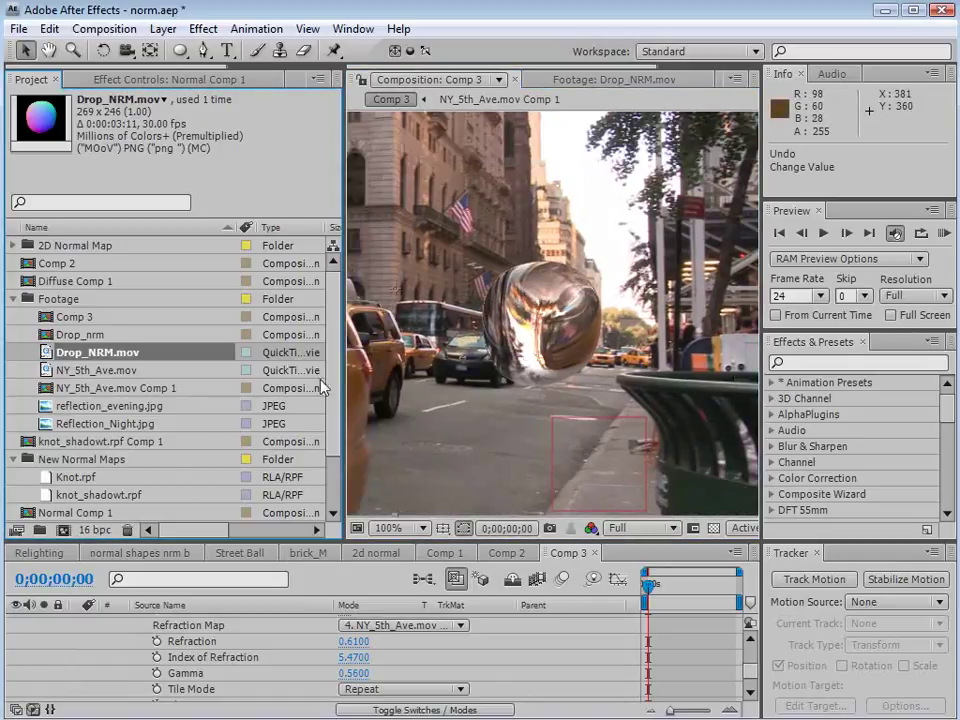
{"action": "left_click_drag", "start_coordinate": [345, 381], "coordinate": [267, 381]}
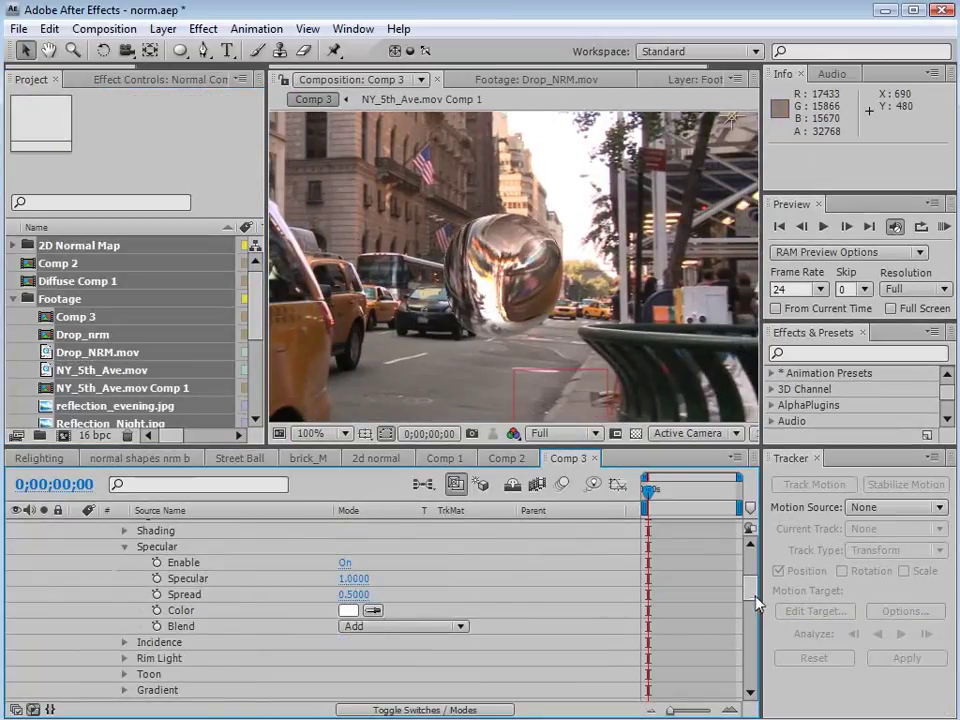
Collapse the Drop_nrm layer's properties in Comp 3 and move the current time to 0;00;02;06
{"action": "scroll", "coordinate": [400, 620], "scroll_direction": "up", "scroll_amount": 5}
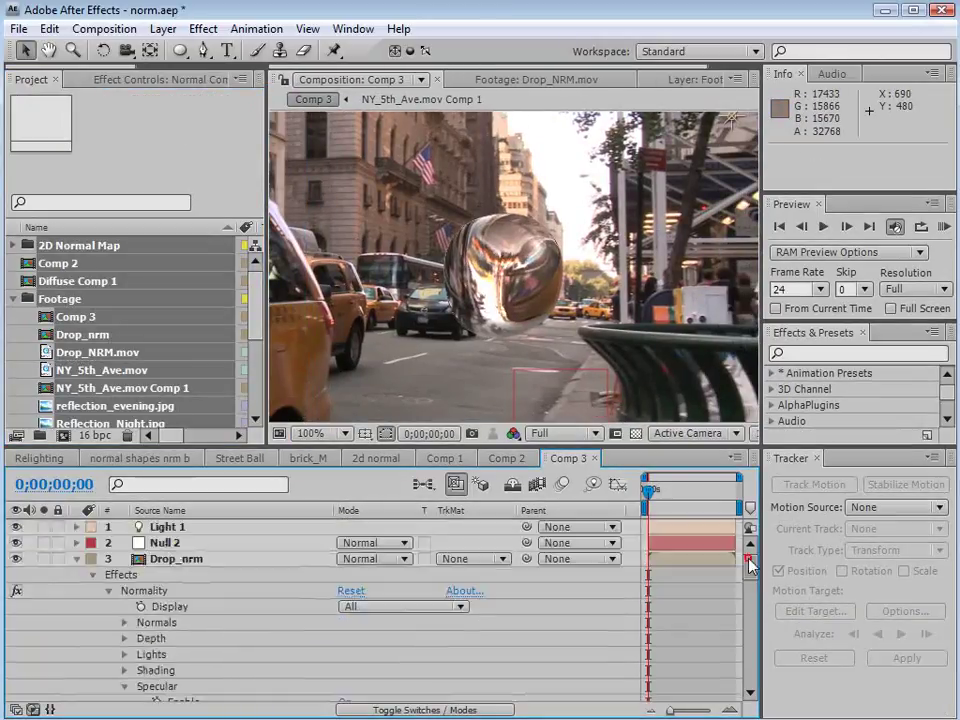
{"action": "left_click", "coordinate": [92, 560]}
{"action": "left_click", "coordinate": [92, 560]}
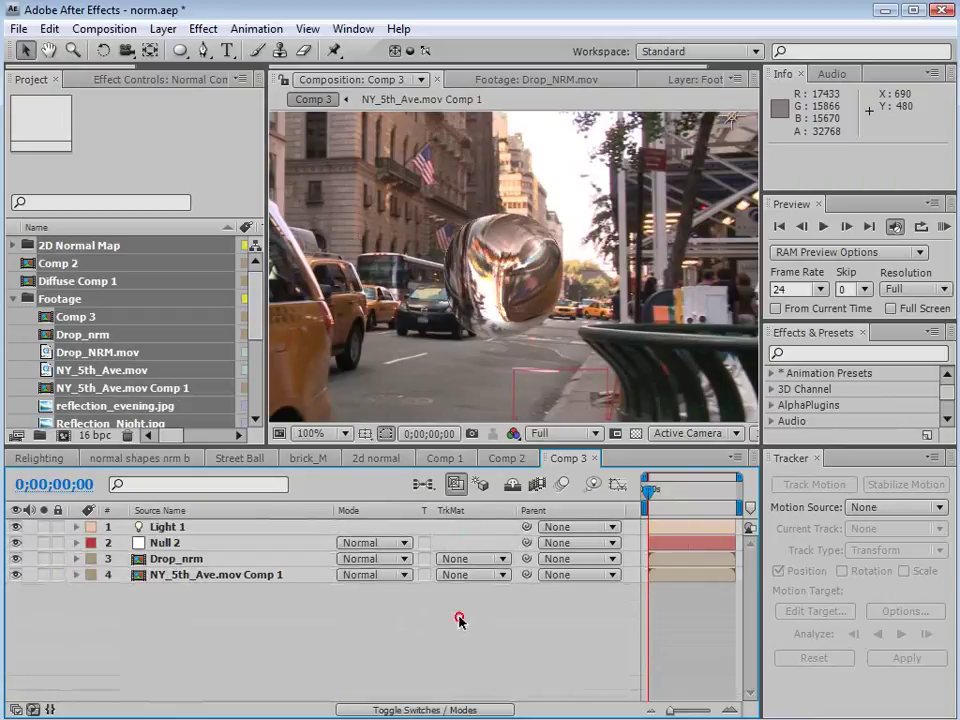
{"action": "scroll", "coordinate": [467, 296], "scroll_direction": "down", "scroll_amount": 2}
{"action": "left_click_drag", "start_coordinate": [649, 489], "coordinate": [697, 491]}
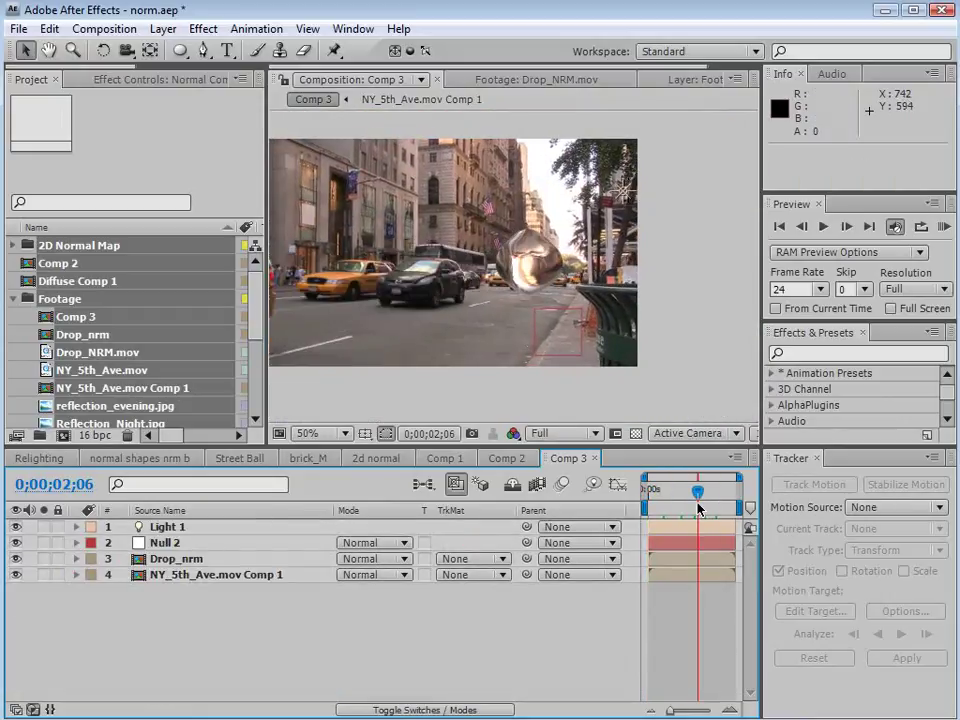
Open the Drop_nrm composition and set a Position keyframe on Drop_NRM.mov at 0;00;01;02
{"action": "double_click", "coordinate": [140, 566]}
{"action": "left_click", "coordinate": [591, 287]}
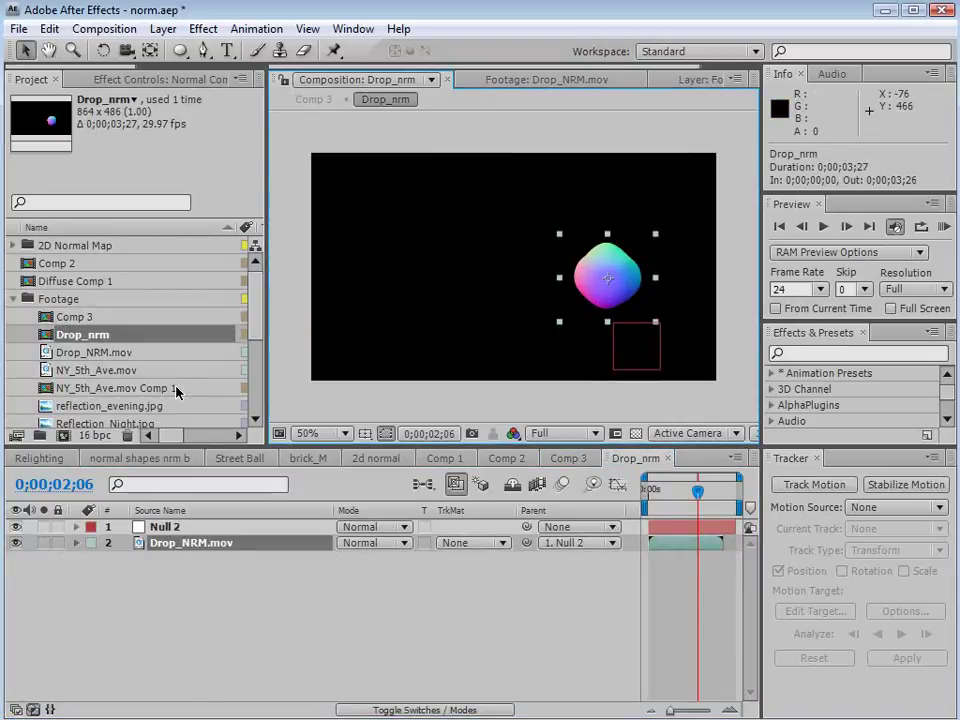
{"action": "left_click", "coordinate": [672, 491]}
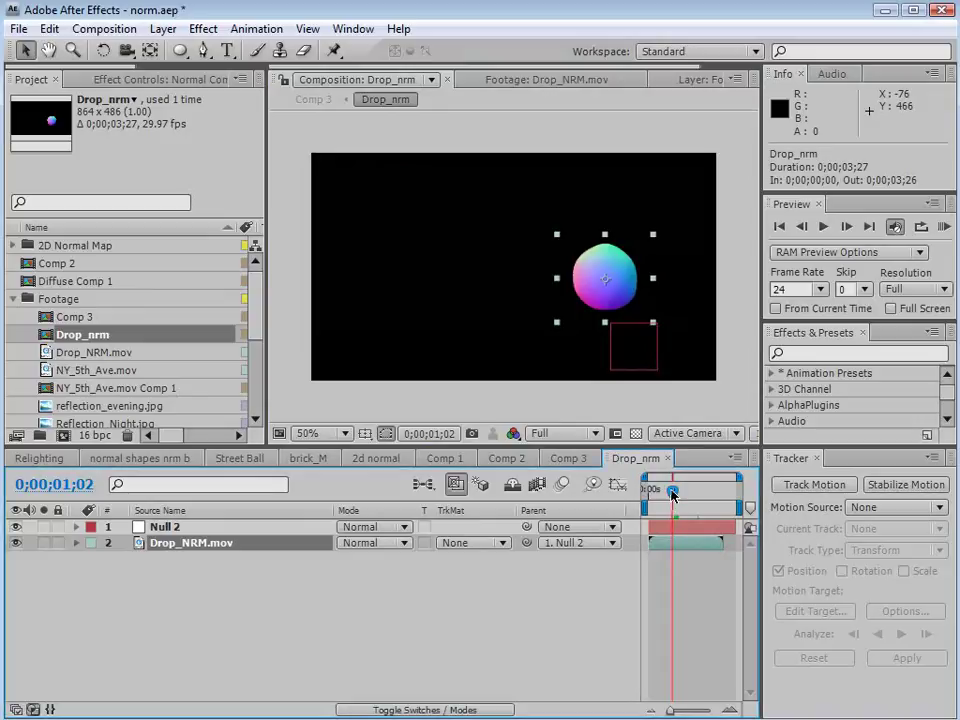
{"action": "key", "text": "p"}
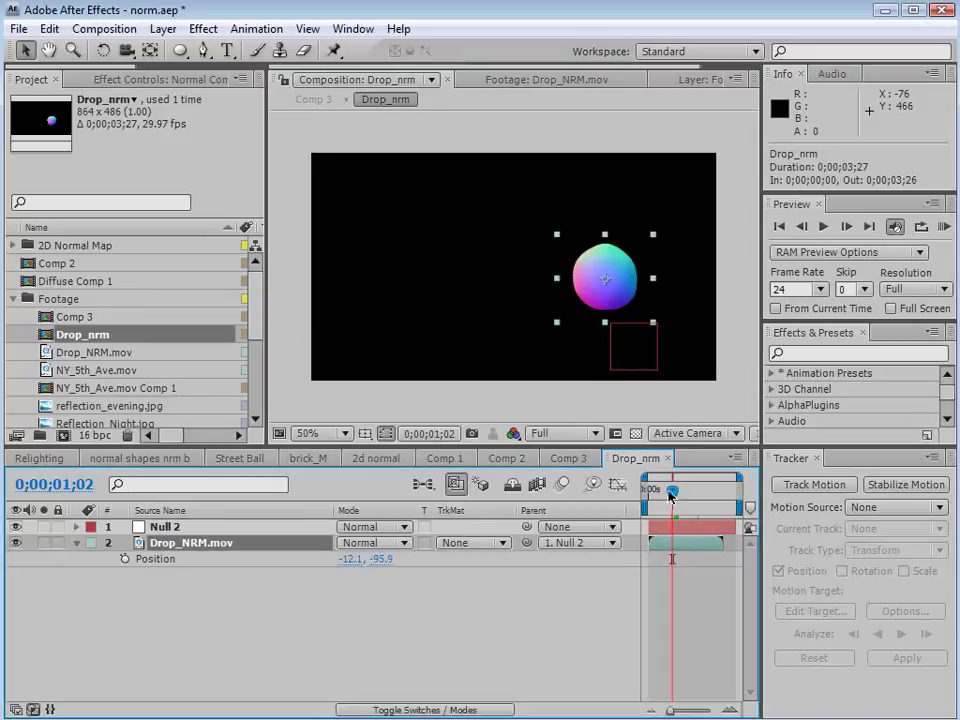
{"action": "left_click", "coordinate": [123, 559]}
At 0;00;00;17, move the drop straight up out of frame to Position -12.1, -451.9, and ease its 0;00;01;02 keyframe
{"action": "left_click_drag", "start_coordinate": [672, 495], "coordinate": [661, 494]}
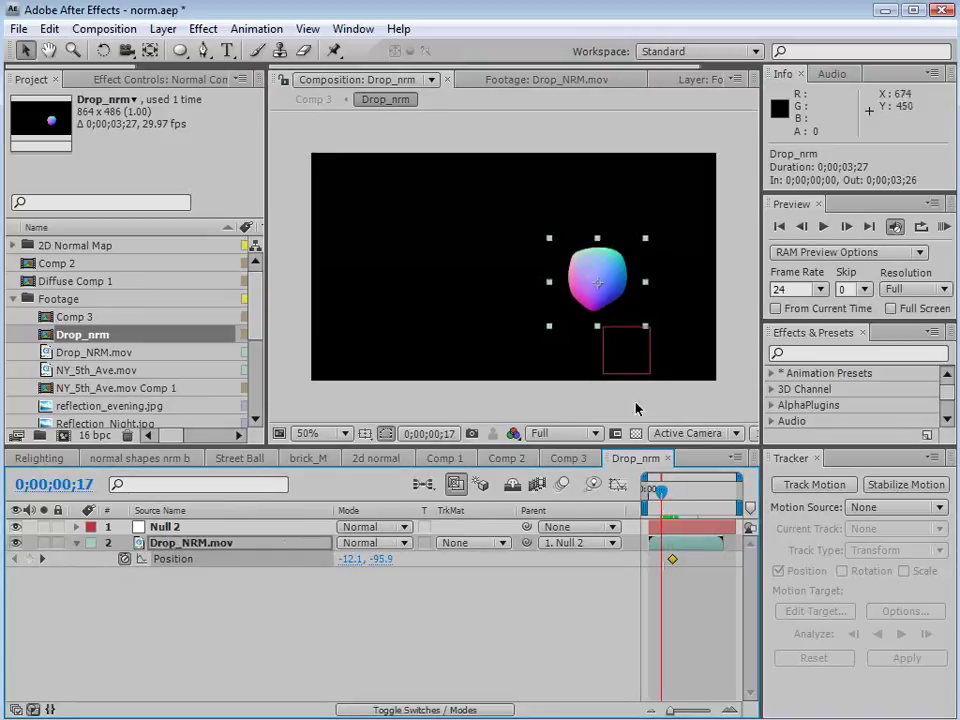
{"action": "left_click_drag", "start_coordinate": [604, 296], "coordinate": [596, 133]}
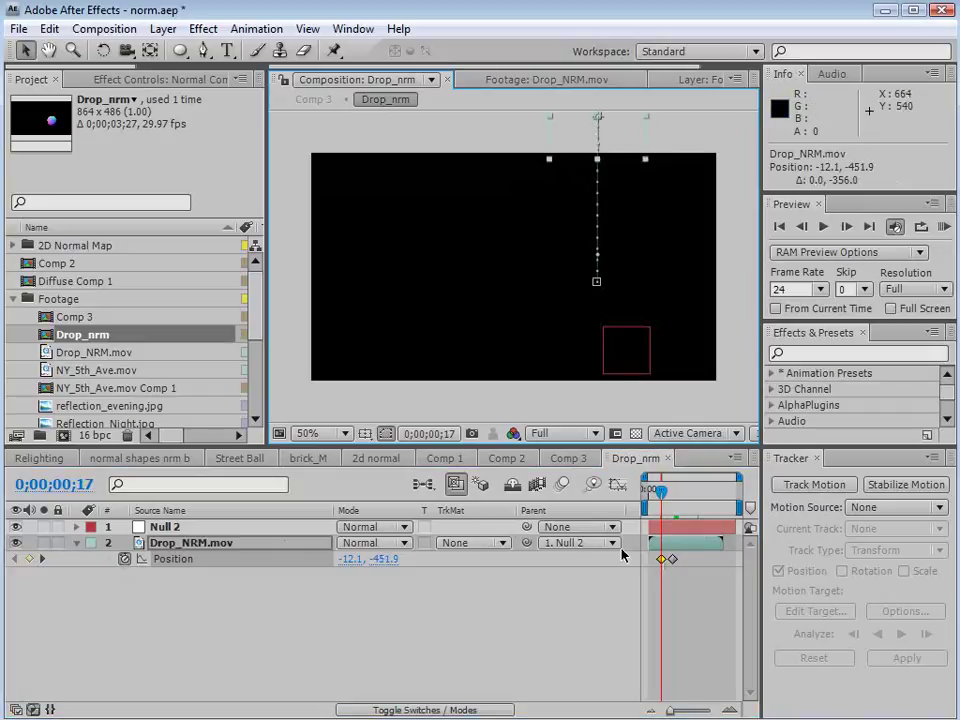
{"action": "left_click", "coordinate": [673, 561]}
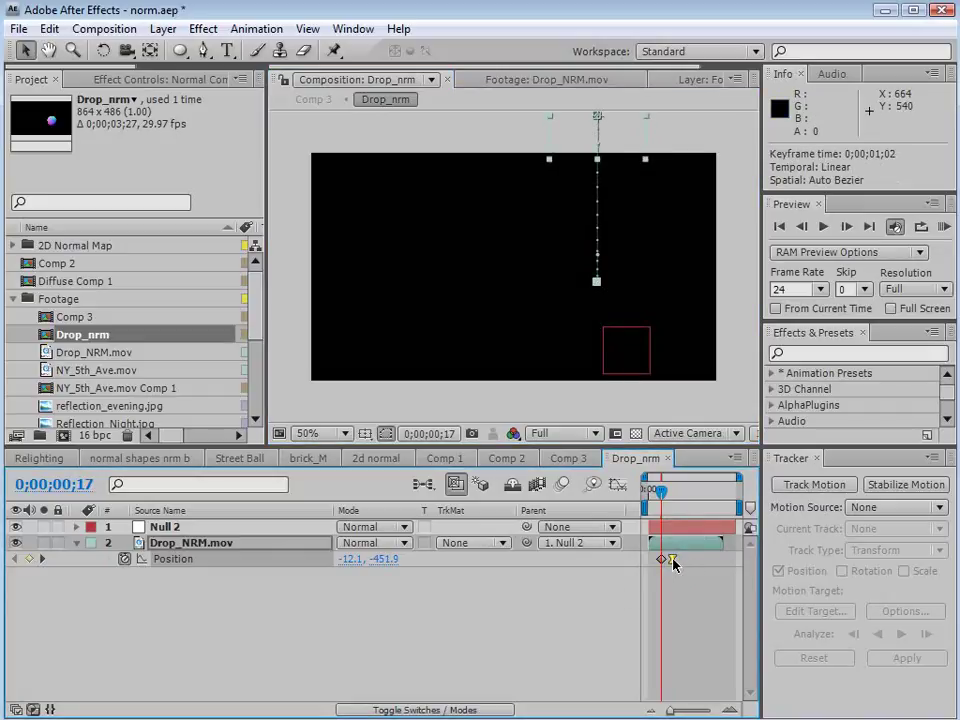
Examine the drop's fall into the street in Comp 3 between 0;00;00;17 and 0;00;01;02
{"action": "left_click", "coordinate": [568, 458]}
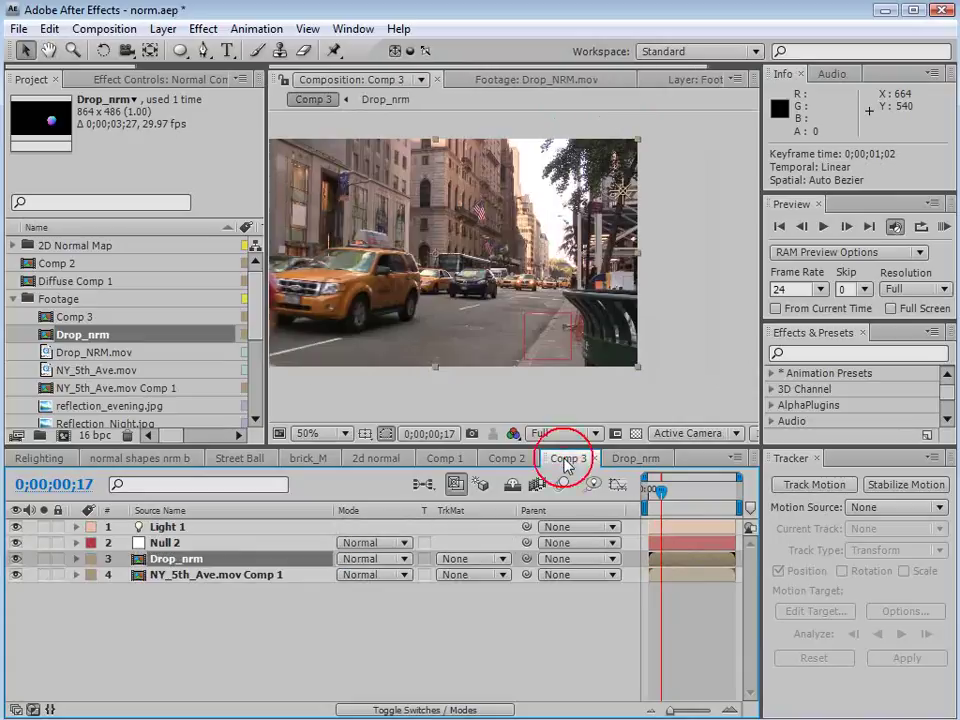
{"action": "key", "text": "h"}
{"action": "scroll", "coordinate": [505, 282], "scroll_direction": "up", "scroll_amount": 1}
{"action": "left_click_drag", "start_coordinate": [505, 282], "coordinate": [458, 225]}
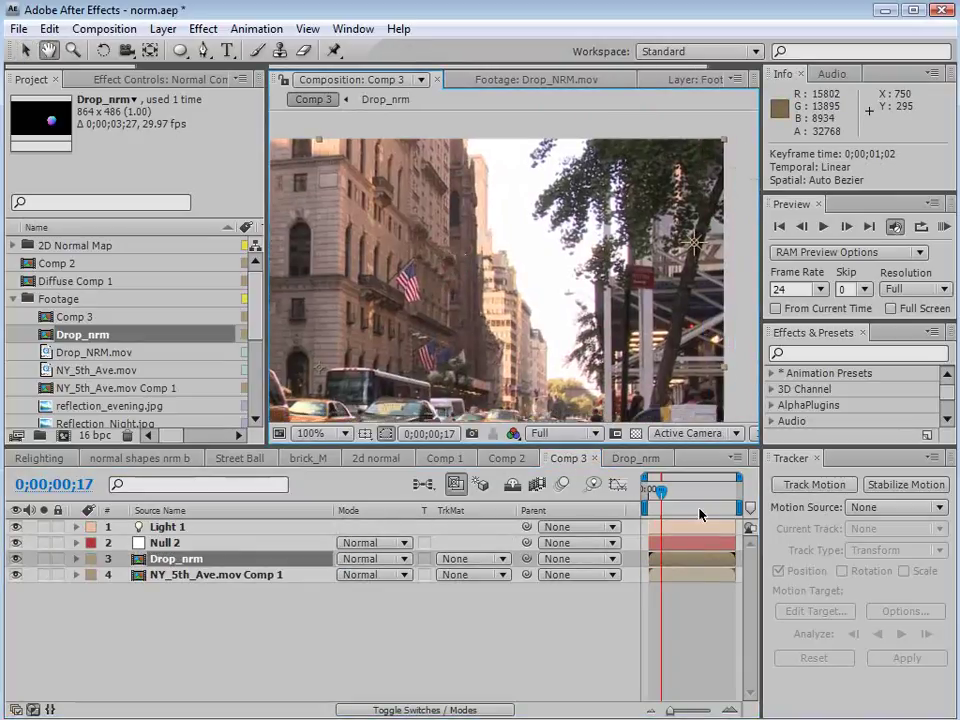
{"action": "key", "text": "v"}
{"action": "mouse_move", "coordinate": [660, 491]}
{"action": "left_mouse_down"}
{"action": "mouse_move", "coordinate": [667, 517]}
{"action": "mouse_move", "coordinate": [664, 489]}
{"action": "mouse_move", "coordinate": [673, 491]}
{"action": "left_mouse_up"}
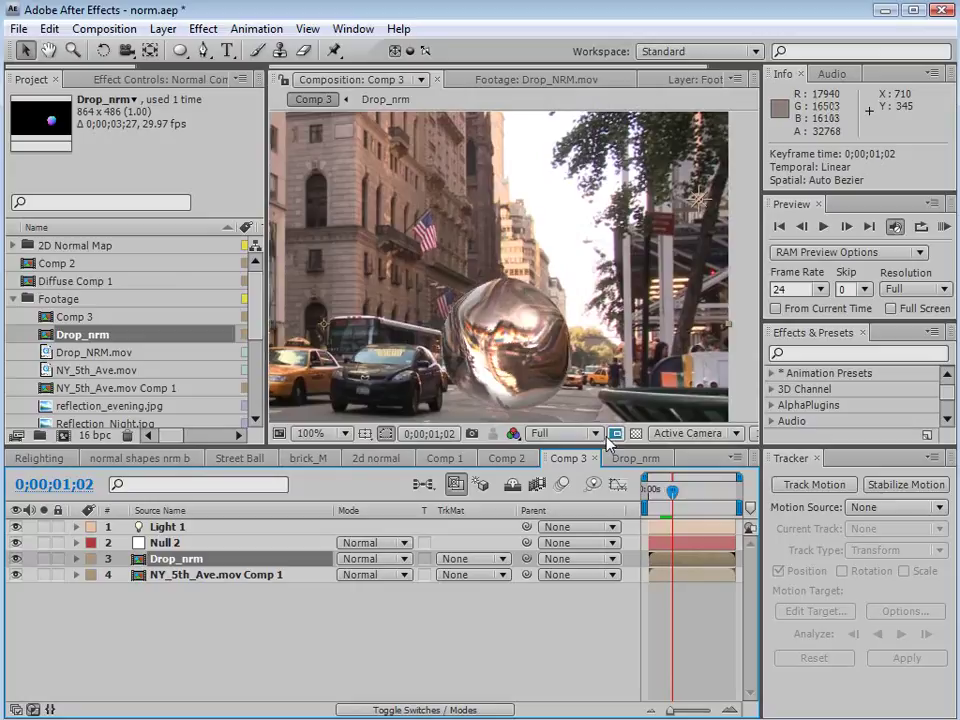
{"action": "scroll", "coordinate": [463, 315], "scroll_direction": "down", "scroll_amount": 2}
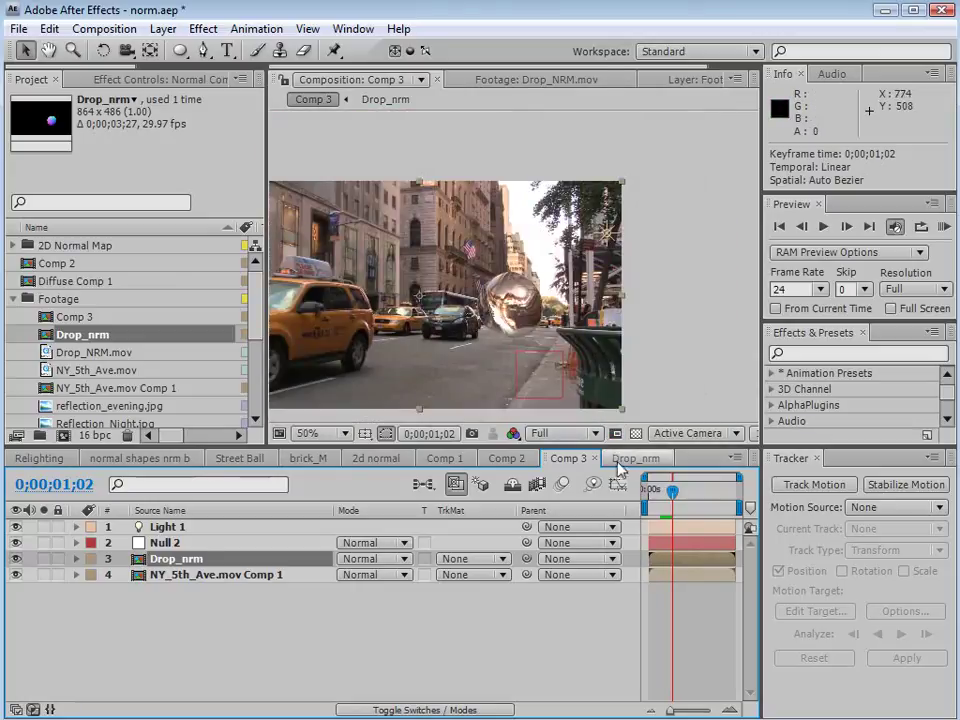
Reduce Drop_NRM.mov's Scale to about 61.2% in the Drop_nrm composition and return to Comp 3
{"action": "double_click", "coordinate": [470, 345]}
{"action": "key", "text": "s"}
{"action": "left_click_drag", "start_coordinate": [394, 563], "coordinate": [382, 562]}
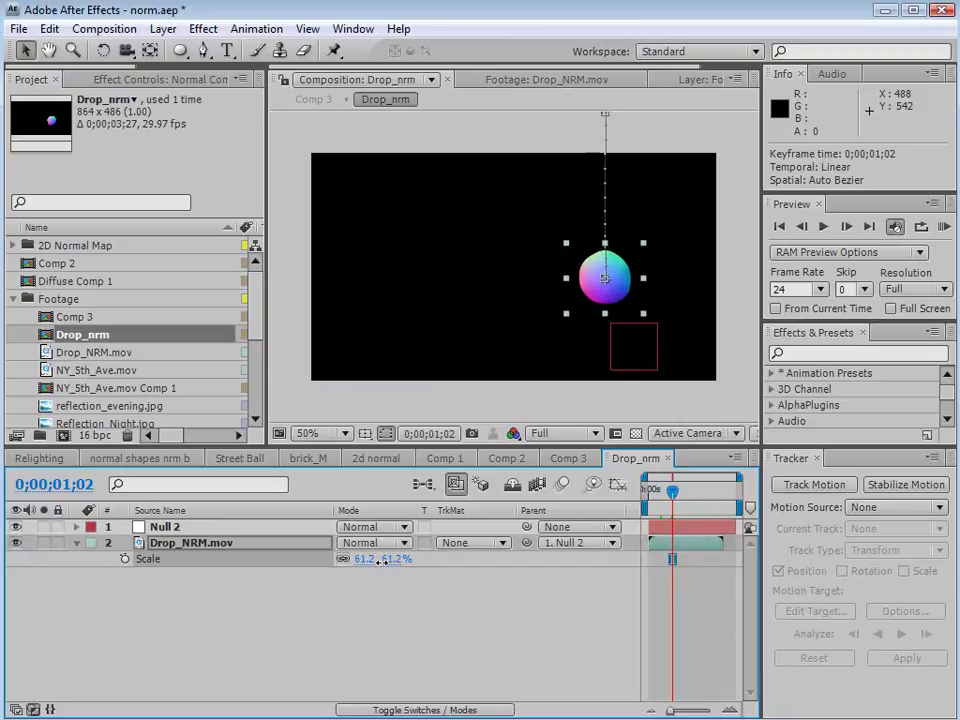
{"action": "left_click", "coordinate": [558, 458]}
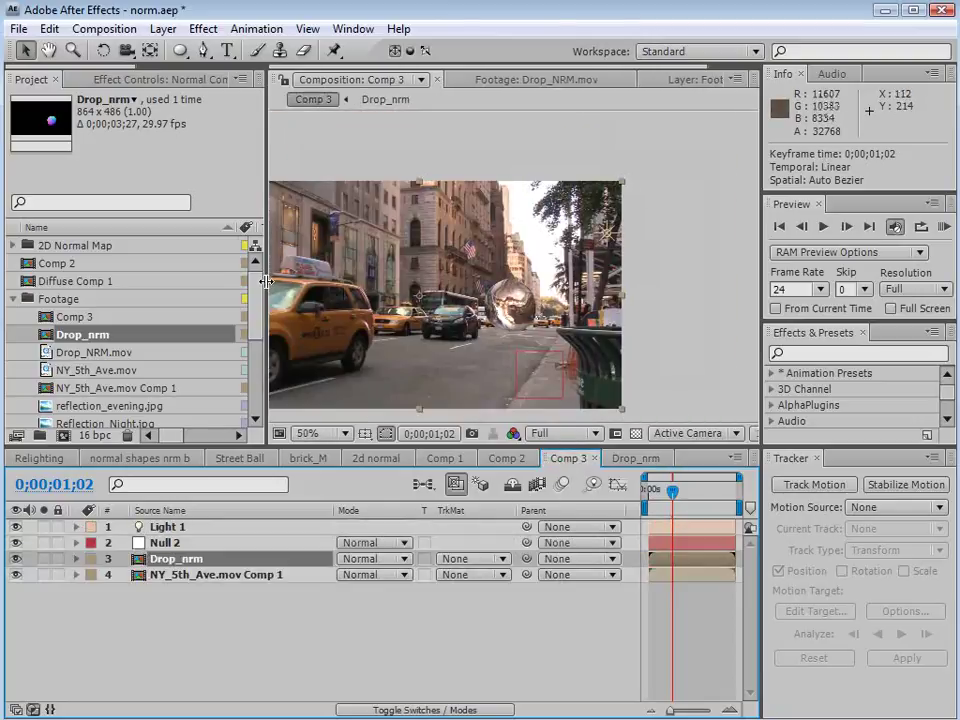
Enlarge the composition view and create a black 864 x 486 px solid in Comp 3
{"action": "left_click_drag", "start_coordinate": [265, 280], "coordinate": [208, 275]}
{"action": "left_click", "coordinate": [165, 29]}
{"action": "mouse_move", "coordinate": [439, 47]}
{"action": "left_click", "coordinate": [493, 73]}
{"action": "left_click", "coordinate": [330, 487]}
{"action": "left_click_drag", "start_coordinate": [345, 478], "coordinate": [273, 715]}
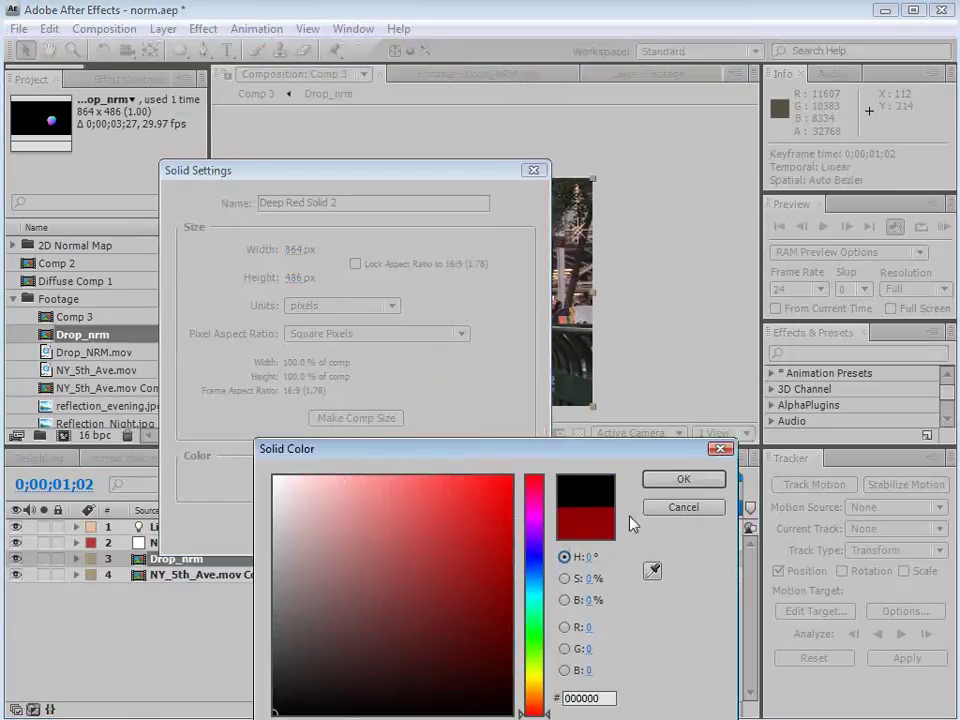
{"action": "left_click", "coordinate": [683, 479]}
{"action": "left_click", "coordinate": [392, 530]}
Draw a circular mask in the center of the black solid and set its Mask Feather to 115 pixels
{"action": "key", "text": "q"}
{"action": "left_click_drag", "start_coordinate": [389, 291], "coordinate": [425, 327]}
{"action": "left_click", "coordinate": [108, 561]}
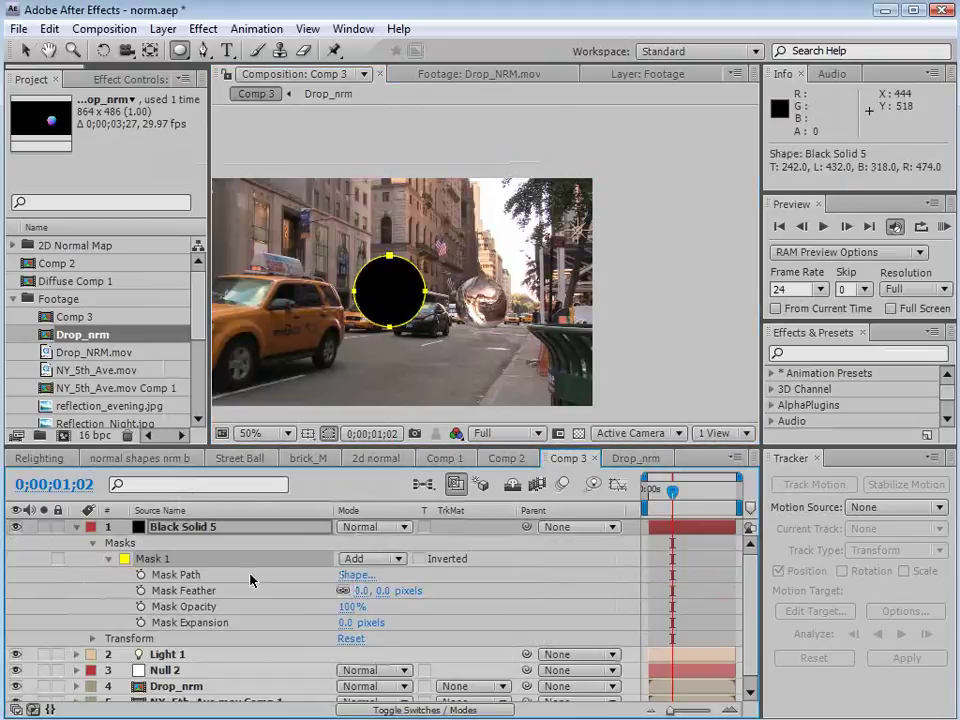
{"action": "left_click_drag", "start_coordinate": [390, 591], "coordinate": [487, 587]}
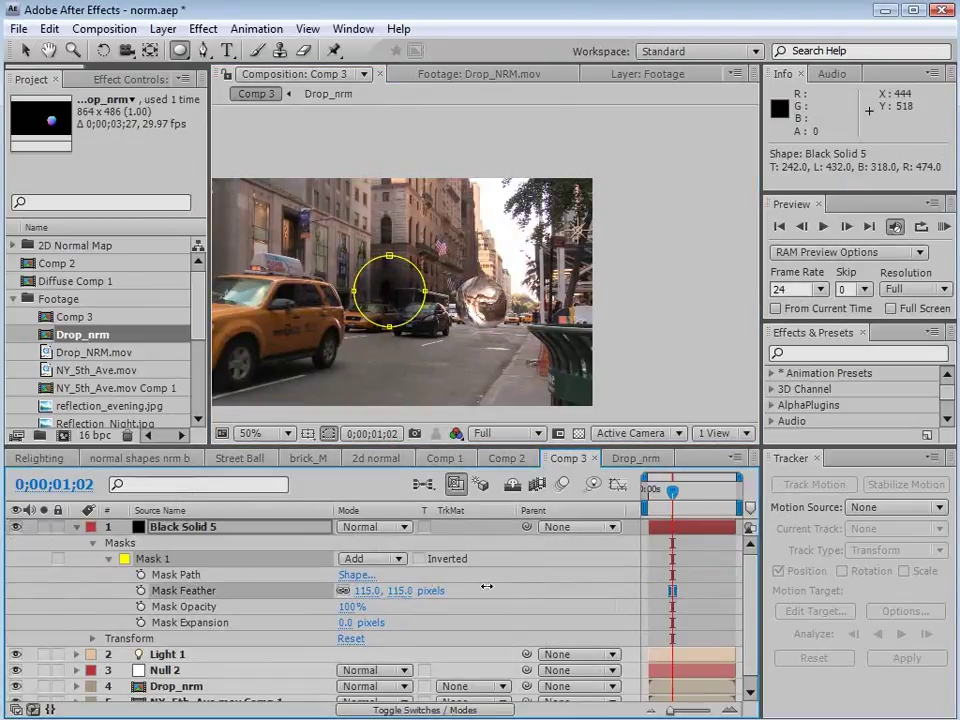
Make the black solid a 3D layer, place it on the road beneath the drop, and tilt it to an X orientation of 276°
{"action": "key", "text": "F4"}
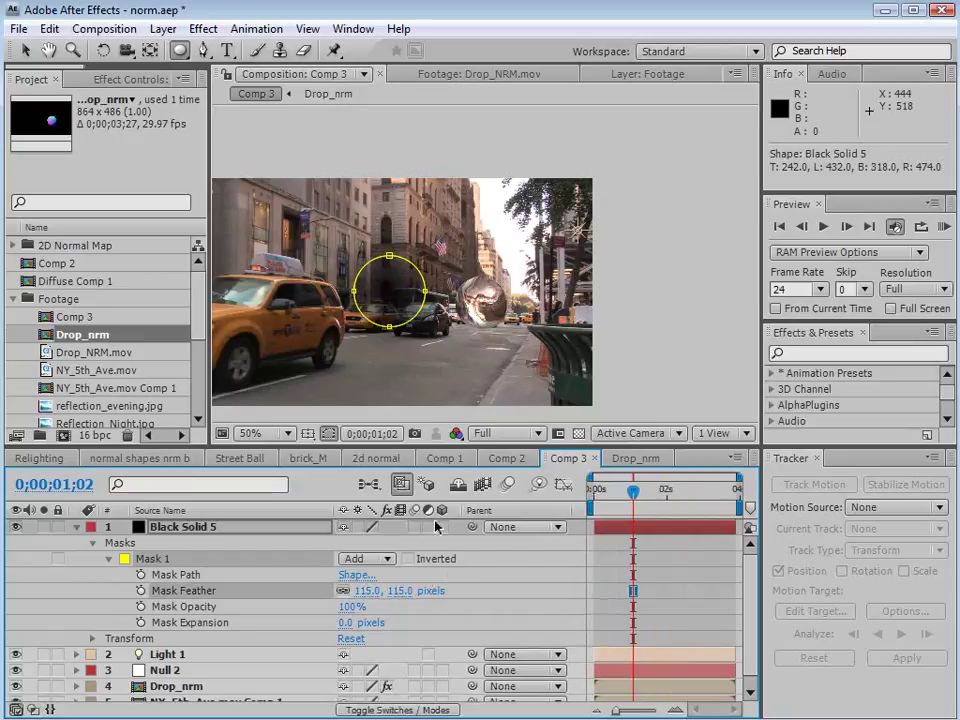
{"action": "left_click", "coordinate": [442, 527]}
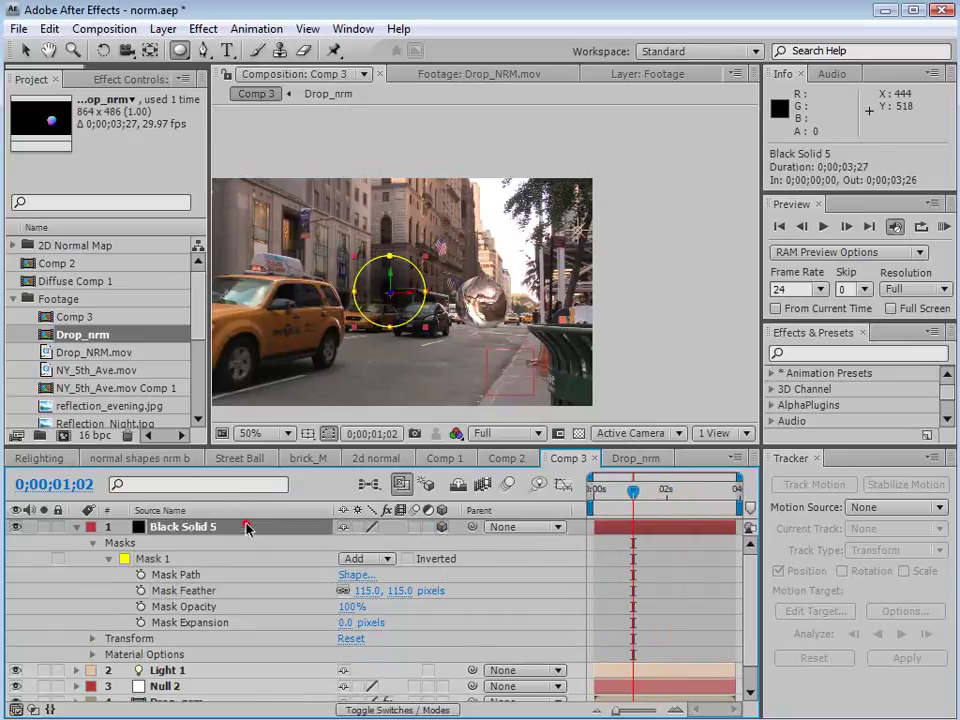
{"action": "left_click", "coordinate": [103, 50]}
{"action": "left_click_drag", "start_coordinate": [402, 296], "coordinate": [492, 345]}
{"action": "key", "text": "v"}
{"action": "key", "text": "w"}
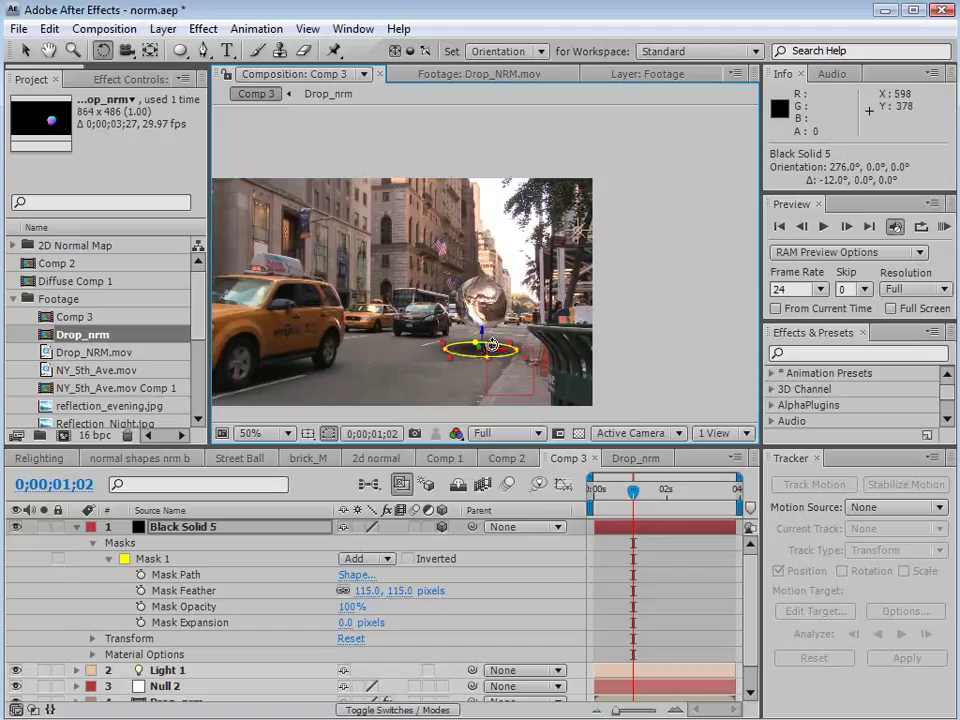
Try the black solid in Color Burn and in Classic Color Burn mode at 39% opacity
{"action": "left_click", "coordinate": [79, 526]}
{"action": "key", "text": "F4"}
{"action": "left_click", "coordinate": [360, 528]}
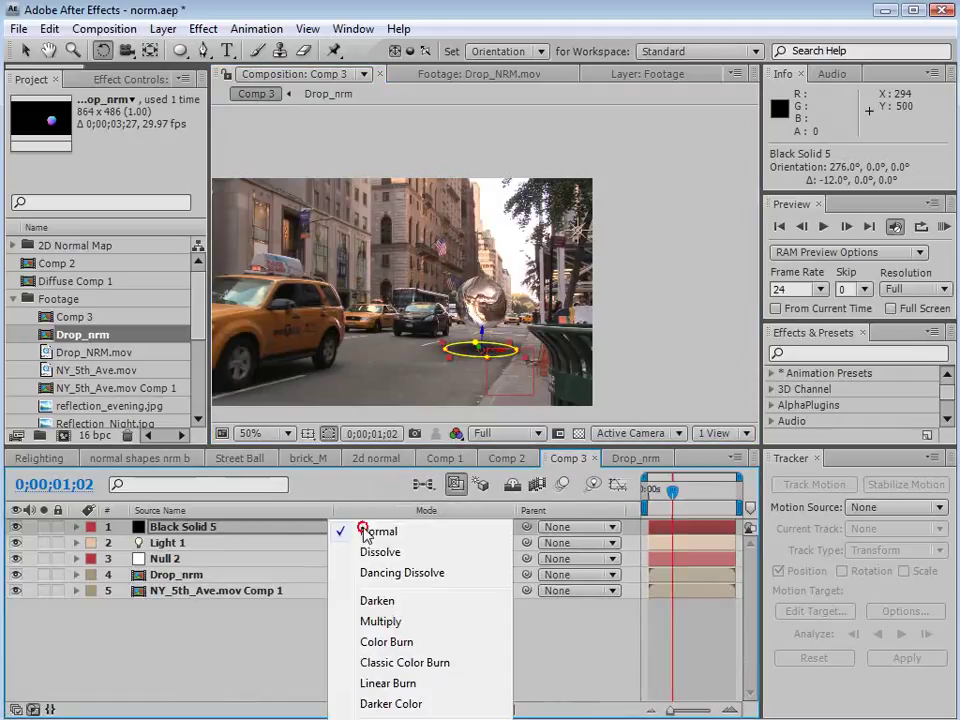
{"action": "left_click", "coordinate": [377, 638]}
{"action": "scroll", "coordinate": [478, 325], "scroll_direction": "up", "scroll_amount": 1}
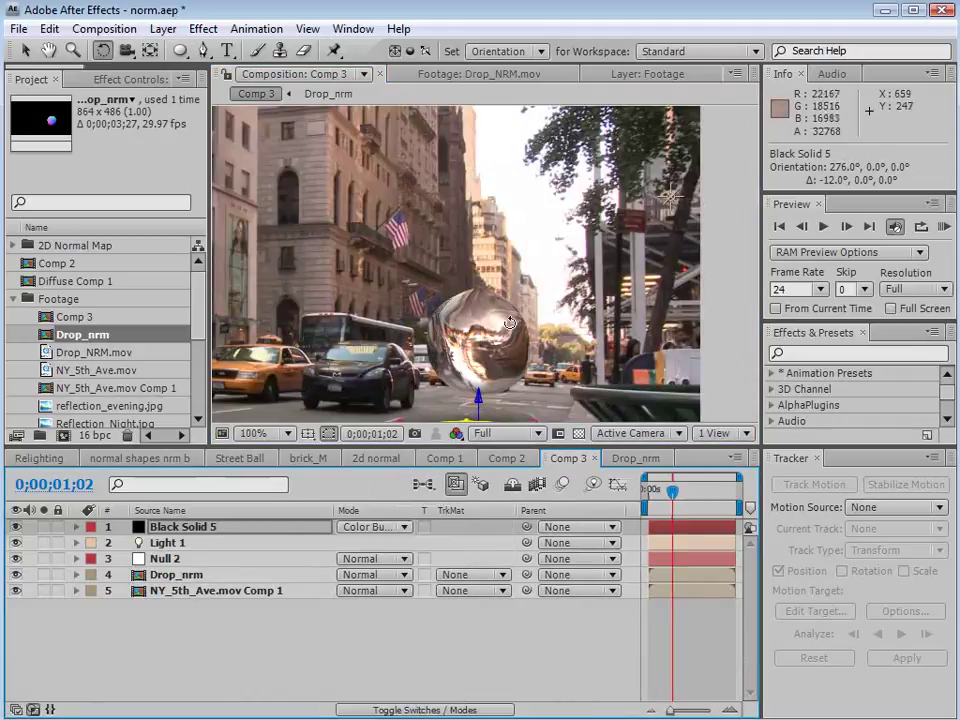
{"action": "left_click_drag", "start_coordinate": [446, 361], "coordinate": [446, 286]}
{"action": "left_click", "coordinate": [388, 530]}
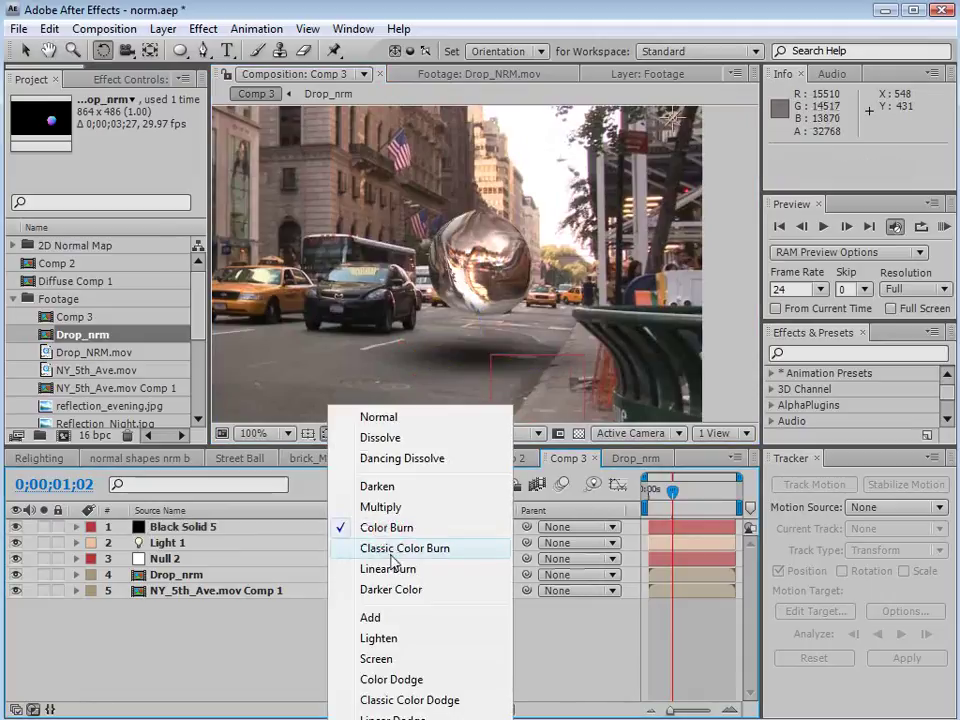
{"action": "left_click", "coordinate": [395, 547]}
{"action": "key", "text": "t"}
{"action": "left_click_drag", "start_coordinate": [340, 544], "coordinate": [292, 546]}
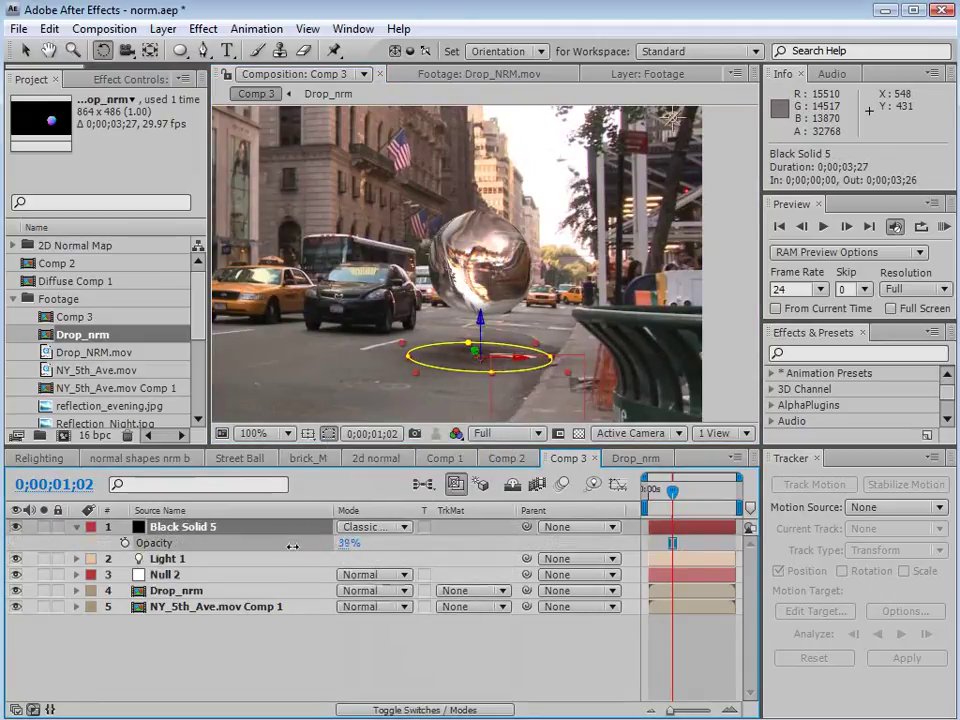
Set the black solid to Multiply mode with 49% Opacity and a Mask Feather of 140 pixels
{"action": "left_click", "coordinate": [362, 527]}
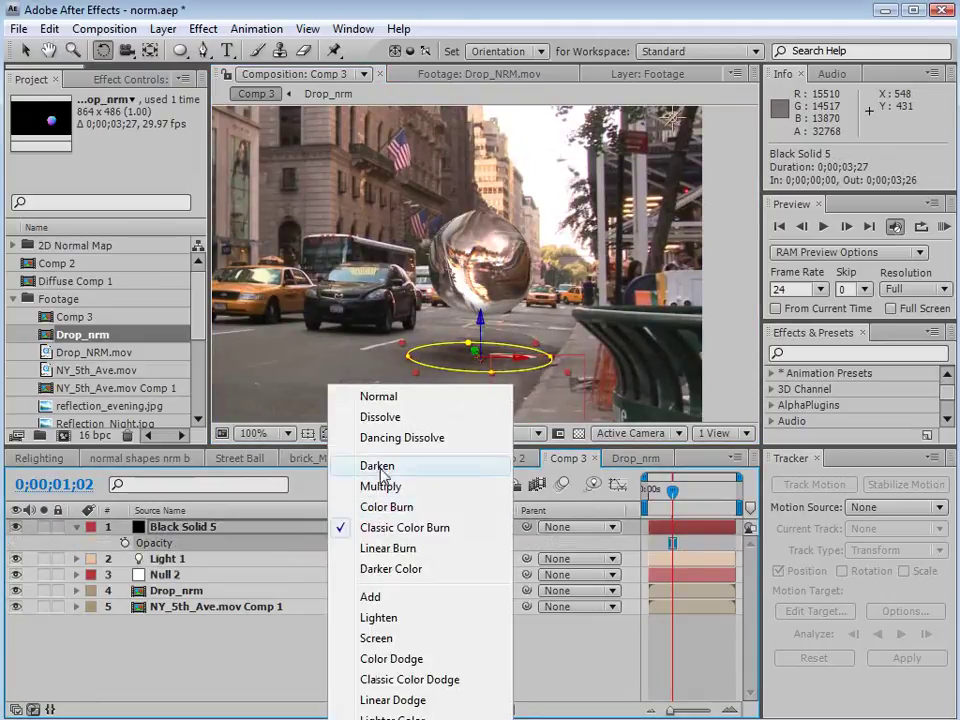
{"action": "left_click", "coordinate": [380, 487]}
{"action": "left_click_drag", "start_coordinate": [346, 543], "coordinate": [354, 543]}
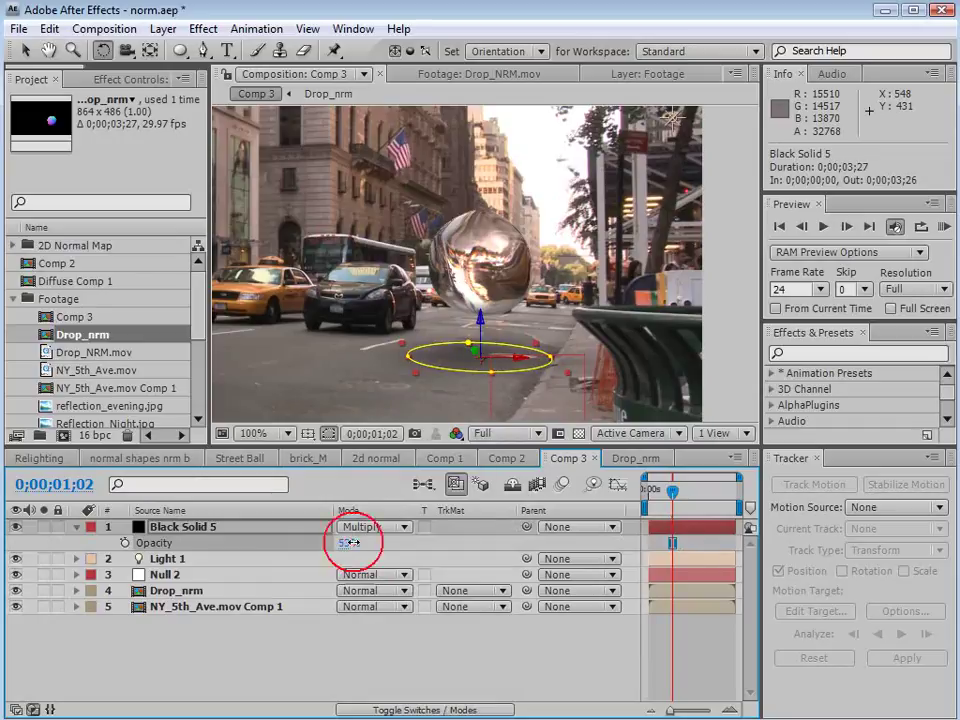
{"action": "key", "text": "f"}
{"action": "left_click_drag", "start_coordinate": [410, 562], "coordinate": [429, 555]}
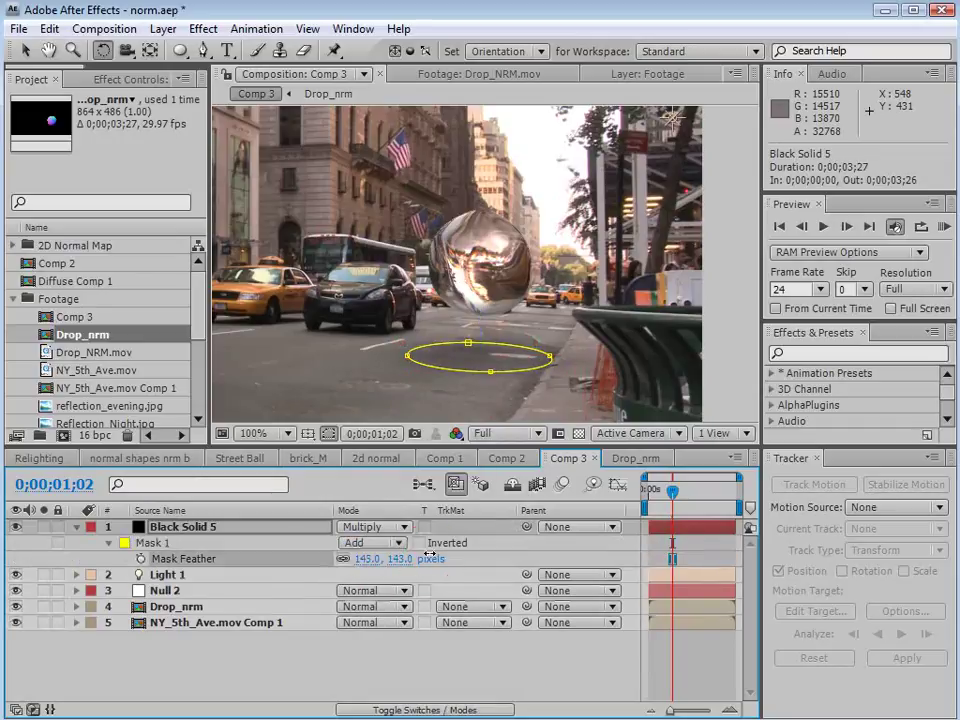
Rename the black solid as Shadow and parent it to Null 2
{"action": "left_click", "coordinate": [190, 529]}
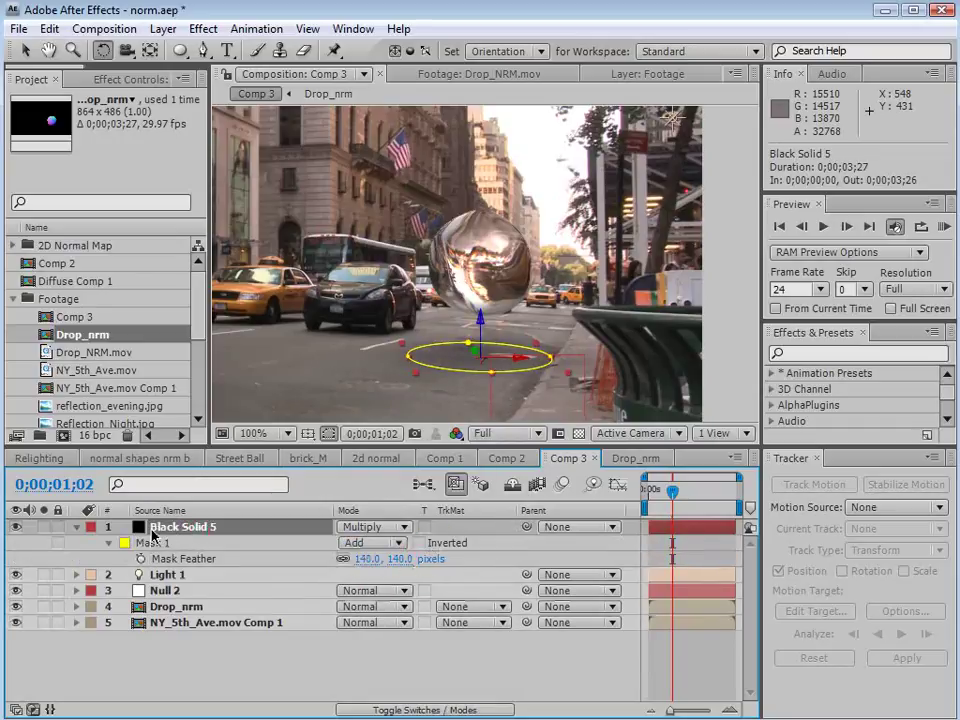
{"action": "key", "text": "Return"}
{"action": "type", "text": "shado"}
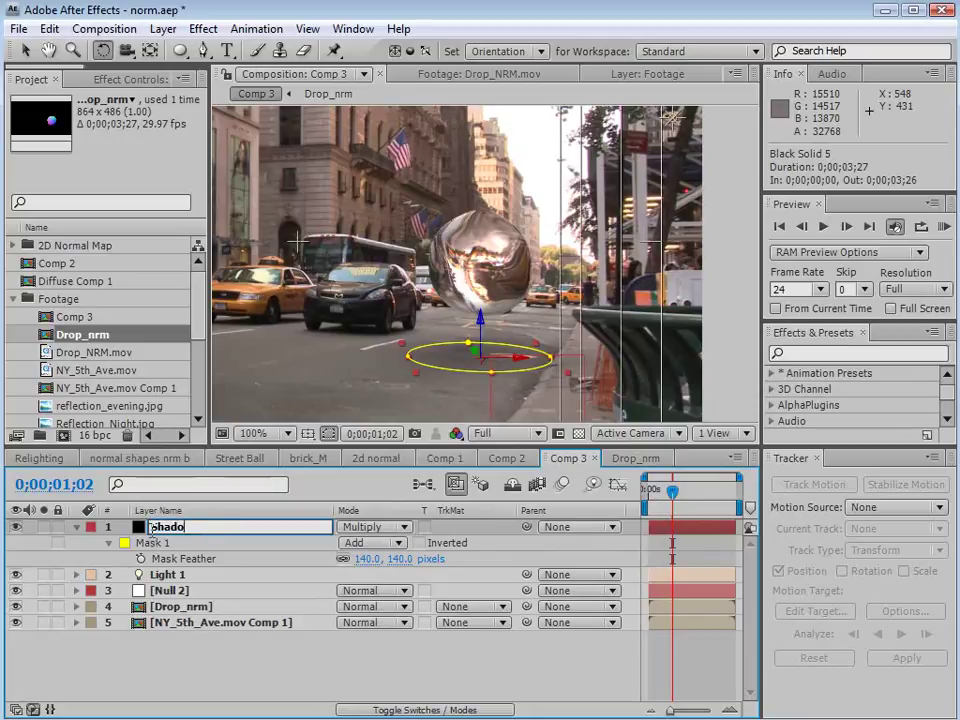
{"action": "type", "text": "w"}
{"action": "key", "text": "Return"}
{"action": "left_click_drag", "start_coordinate": [526, 527], "coordinate": [165, 590]}
{"action": "key", "text": "apostrophe"}
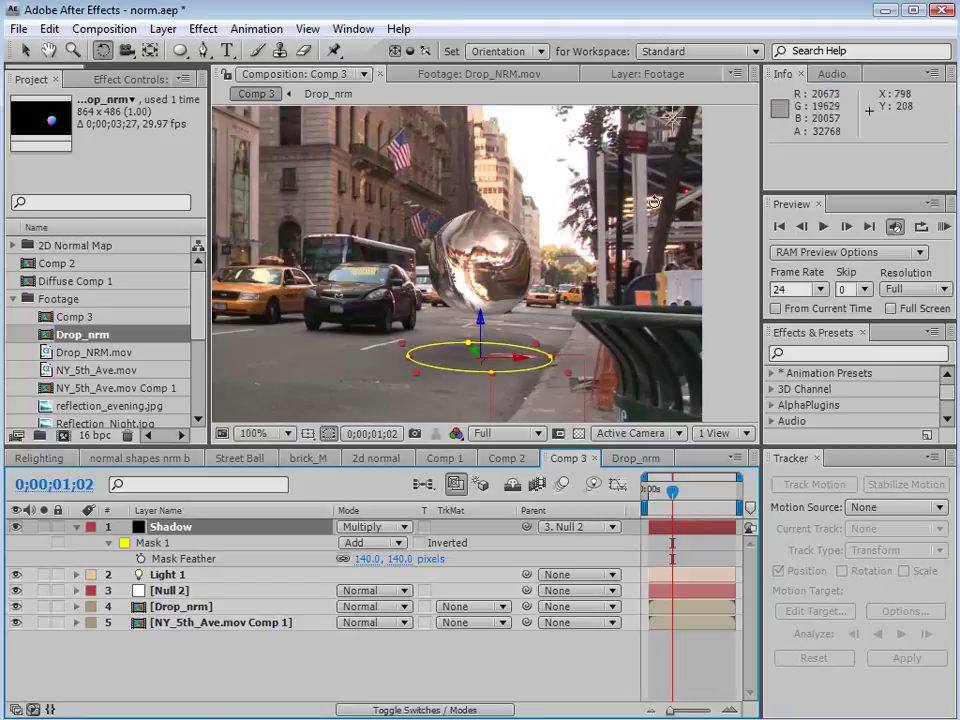
Maximize the composition view to preview the falling drop and its shadow, and restore the layout
{"action": "key", "text": "grave"}
{"action": "key", "text": "space"}
{"action": "left_click_drag", "start_coordinate": [385, 423], "coordinate": [468, 408]}
{"action": "left_click", "coordinate": [851, 399]}
{"action": "key", "text": "grave"}
Fade in the Shadow layer with Opacity keyframes of 0% at 0;00;00;22 and 49% at 0;00;01;02
{"action": "mouse_move", "coordinate": [674, 496]}
{"action": "left_mouse_down"}
{"action": "mouse_move", "coordinate": [706, 492]}
{"action": "mouse_move", "coordinate": [660, 492]}
{"action": "mouse_move", "coordinate": [674, 492]}
{"action": "mouse_move", "coordinate": [682, 512]}
{"action": "mouse_move", "coordinate": [665, 492]}
{"action": "left_mouse_up"}
{"action": "left_click", "coordinate": [180, 527]}
{"action": "key", "text": "t"}
{"action": "left_click", "coordinate": [124, 542]}
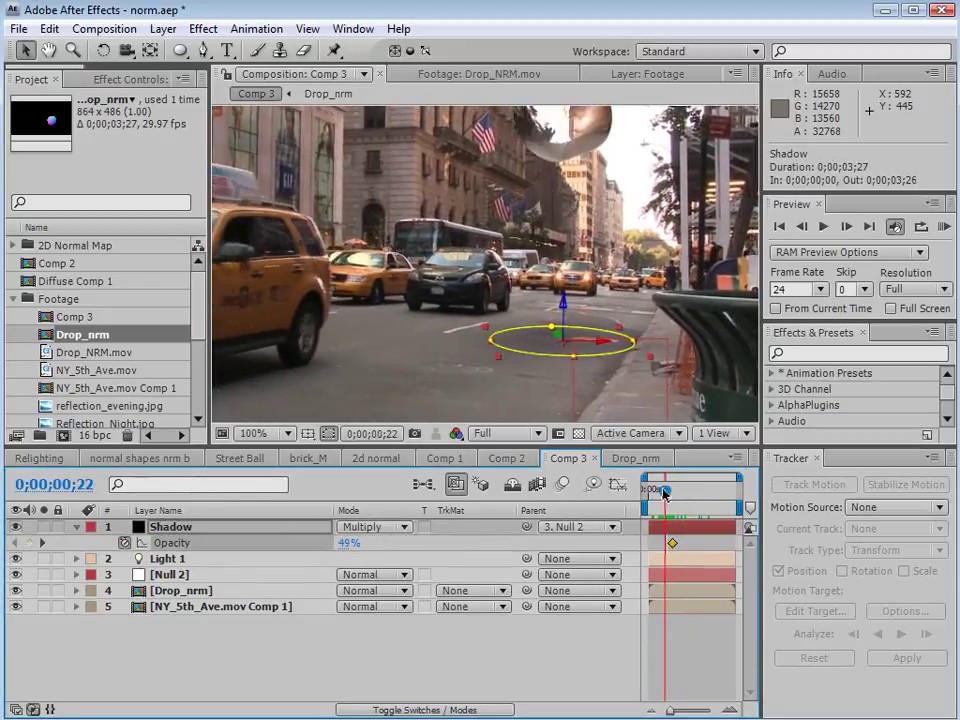
{"action": "left_click_drag", "start_coordinate": [341, 541], "coordinate": [303, 551]}
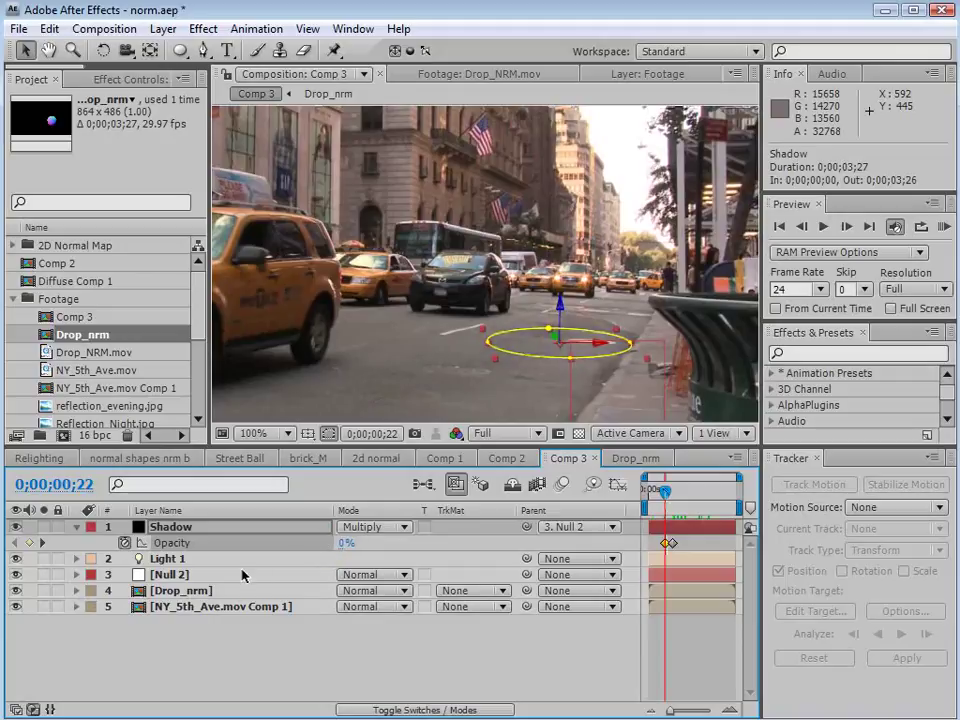
Animate the Shadow layer's Scale from a changed size at 0;00;00;22 to 100% at 0;00;01;02, and scrub through the landing
{"action": "key", "text": "shift+s"}
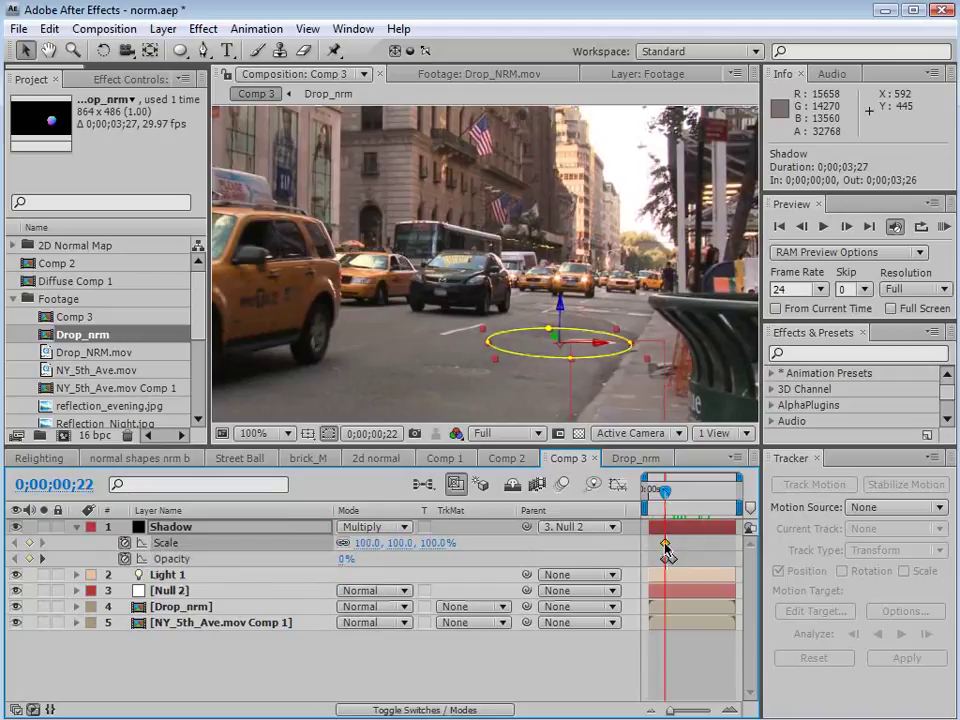
{"action": "left_click_drag", "start_coordinate": [666, 545], "coordinate": [672, 546]}
{"action": "left_click_drag", "start_coordinate": [362, 543], "coordinate": [674, 491]}
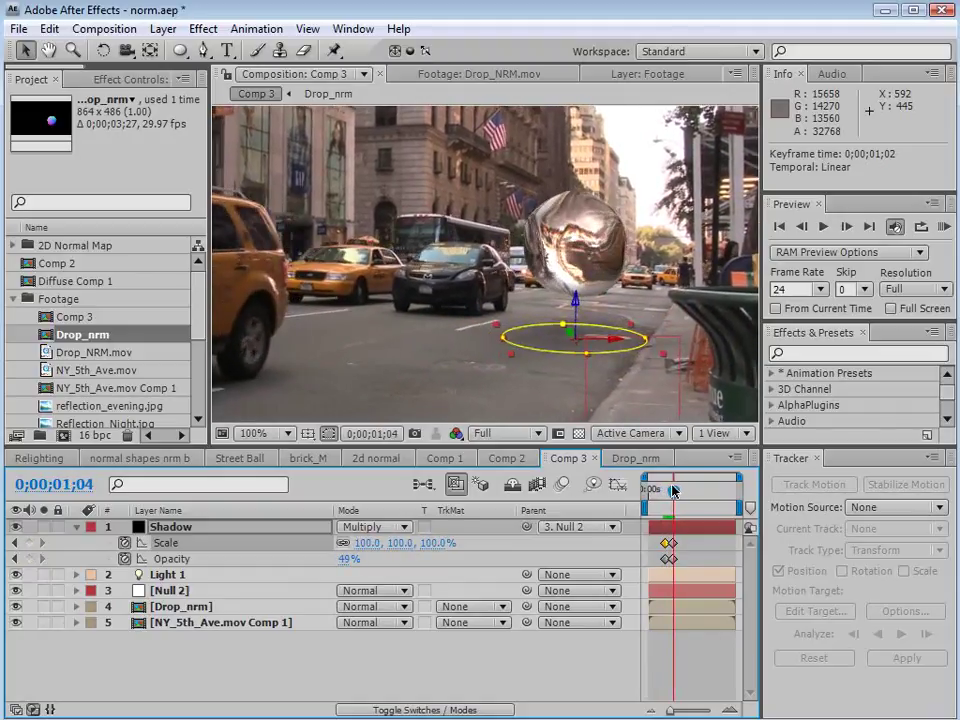
Duplicate the Shadow layer as Shadow 2 and set its Scale keyframe at 0;00;01;02 to 36%
{"action": "key", "text": "equal"}
{"action": "key", "text": "equal"}
{"action": "left_click_drag", "start_coordinate": [675, 539], "coordinate": [663, 561]}
{"action": "left_click_drag", "start_coordinate": [660, 491], "coordinate": [674, 497]}
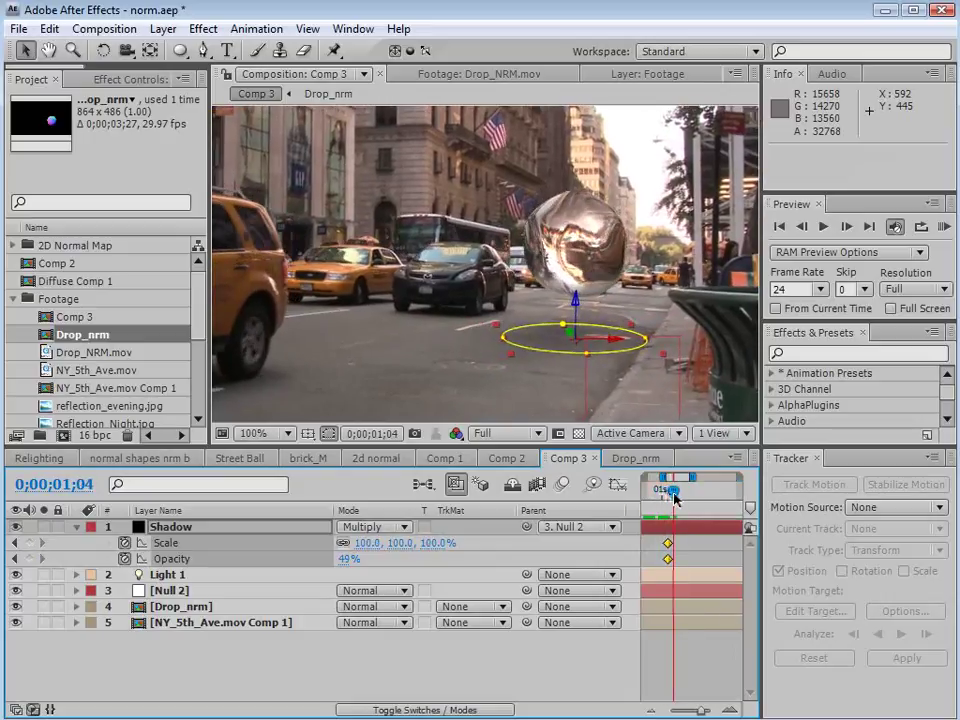
{"action": "left_click", "coordinate": [684, 542]}
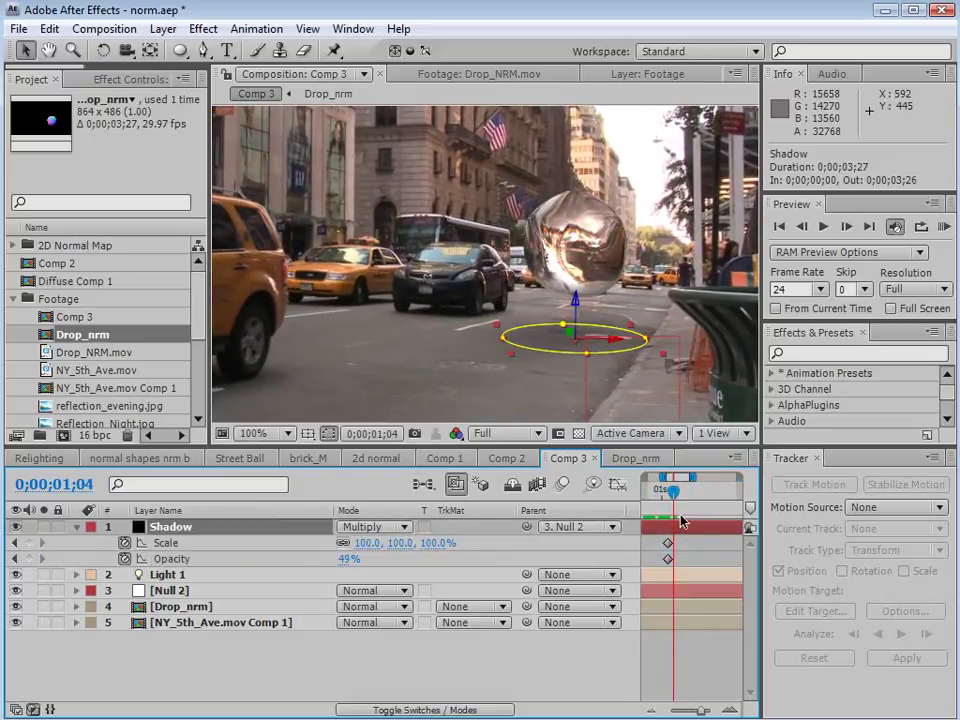
{"action": "key", "text": "ctrl+d"}
{"action": "left_click_drag", "start_coordinate": [685, 531], "coordinate": [690, 499]}
{"action": "left_click_drag", "start_coordinate": [432, 546], "coordinate": [367, 546]}
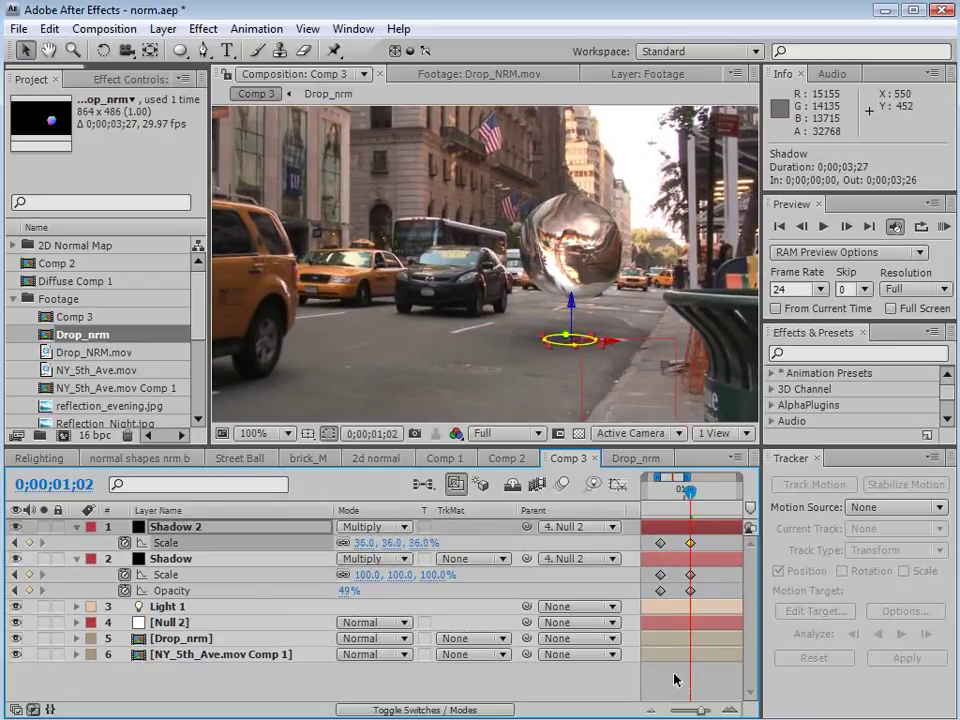
Check the doubled shadow in the maximized composition view and by scrubbing to 0;00;02;04, and save the project
{"action": "key", "text": "grave"}
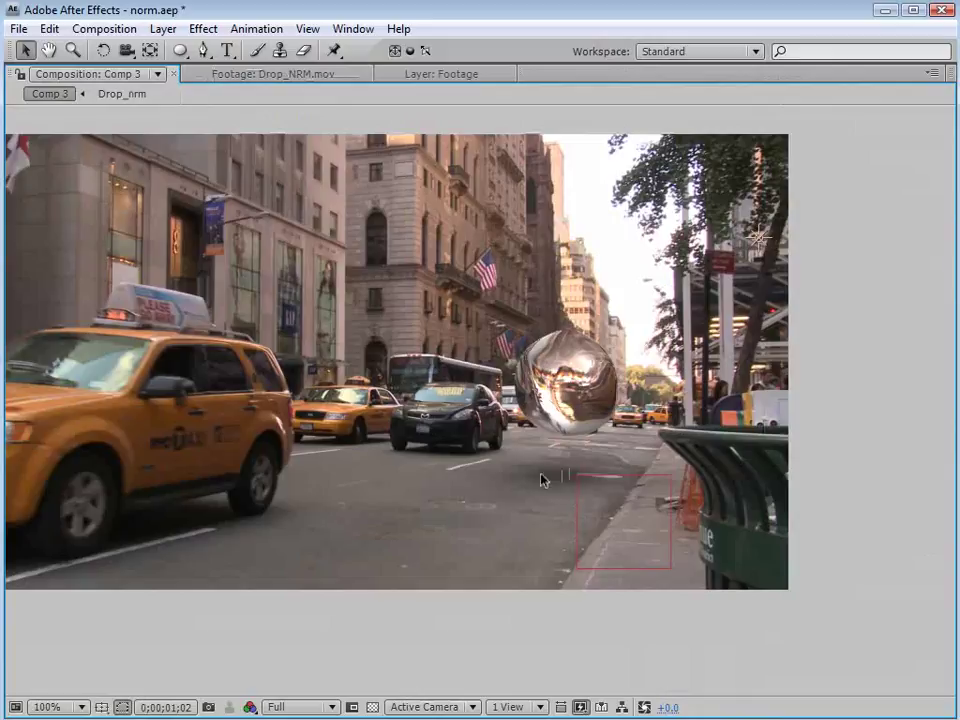
{"action": "key", "text": "grave"}
{"action": "left_click_drag", "start_coordinate": [686, 497], "coordinate": [742, 510]}
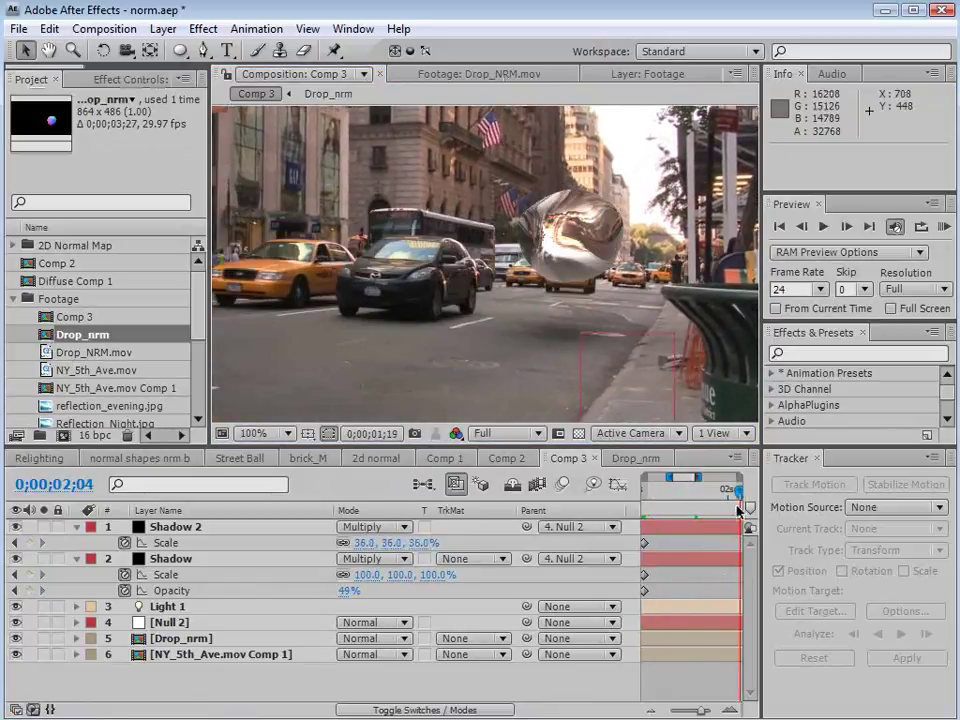
{"action": "key", "text": "semicolon"}
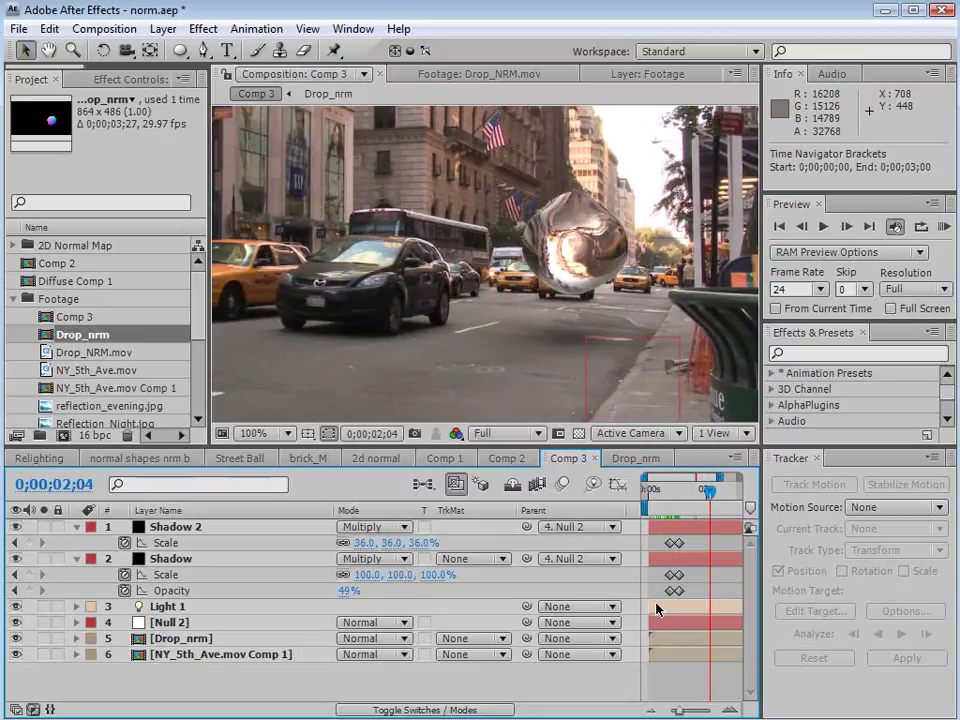
{"action": "key", "text": "ctrl+s"}
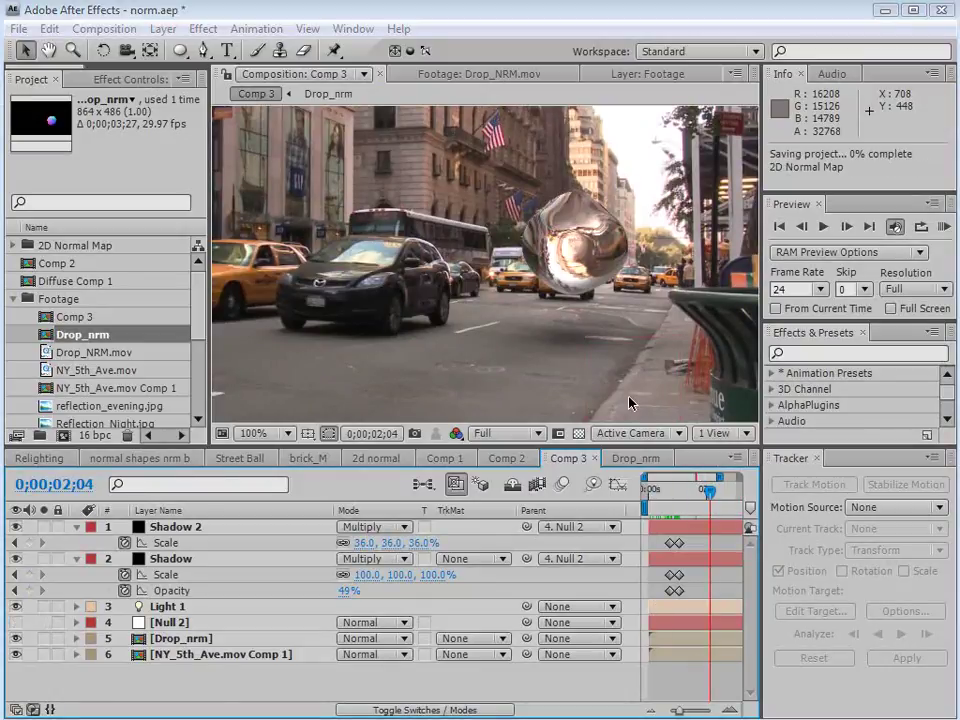
Examine the composited drop and its contact shadow in the maximized composition view, and restore the layout
{"action": "key", "text": "grave"}
{"action": "key", "text": "comma"}
{"action": "key", "text": "period"}
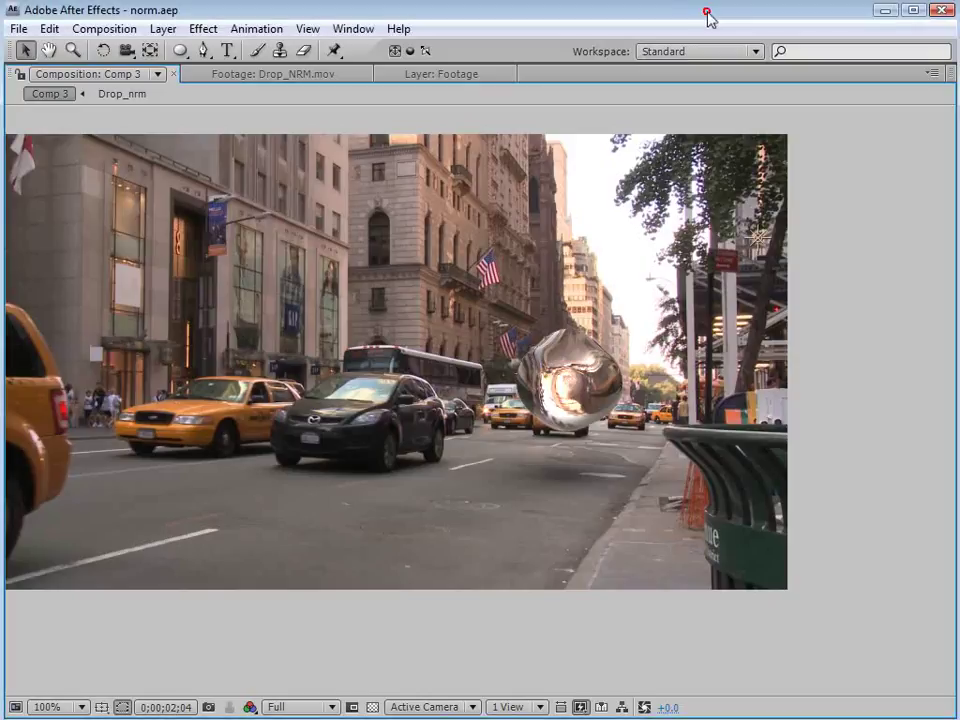
{"action": "key", "text": "grave"}
Open the Twist_Z Depth.tif footage to inspect the knot's depth pass up close, and return to Comp 3
{"action": "left_click", "coordinate": [44, 407]}
{"action": "double_click", "coordinate": [44, 407]}
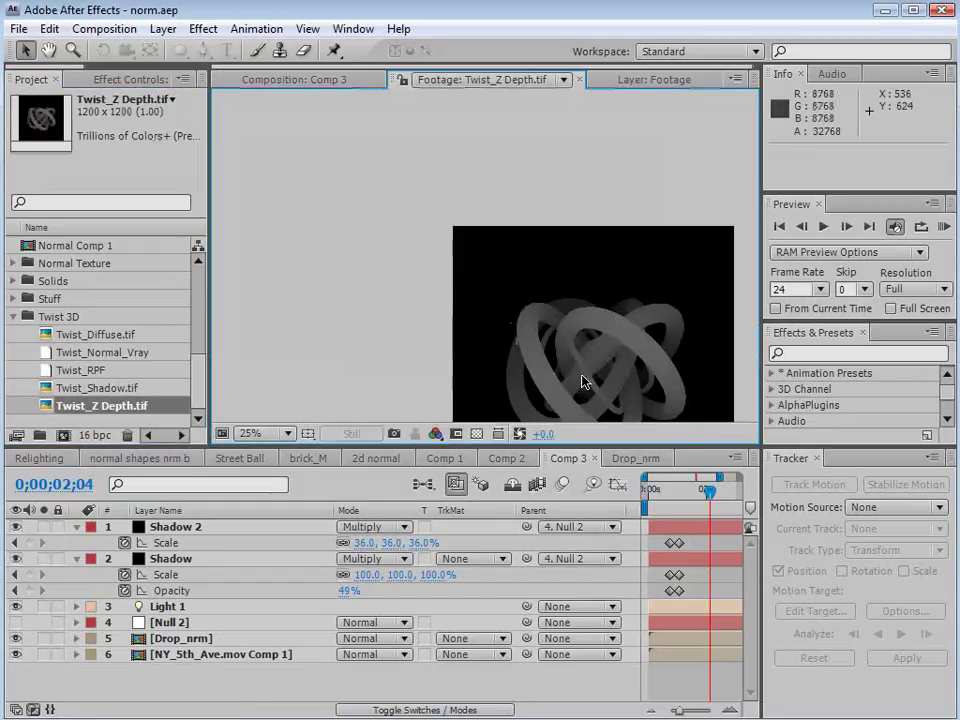
{"action": "left_click_drag", "start_coordinate": [615, 396], "coordinate": [484, 291]}
{"action": "scroll", "coordinate": [480, 300], "scroll_direction": "up", "scroll_amount": 2}
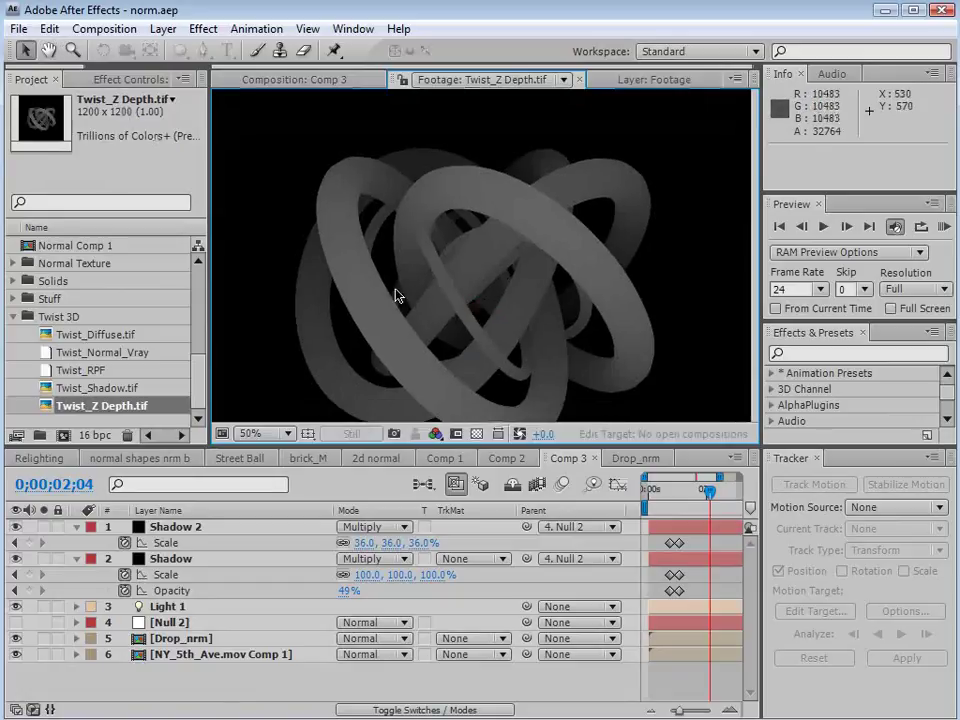
{"action": "left_click", "coordinate": [258, 80]}
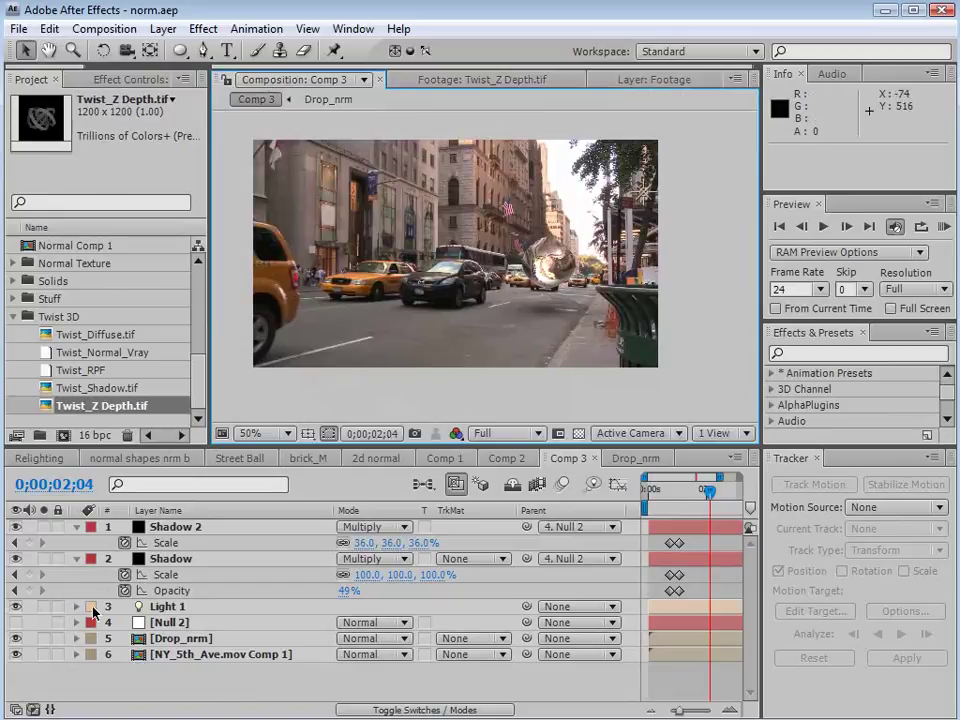
Expand the Normality effect's Depth group, look through the available depth layers, and keep None
{"action": "left_click", "coordinate": [180, 638]}
{"action": "left_click", "coordinate": [110, 79]}
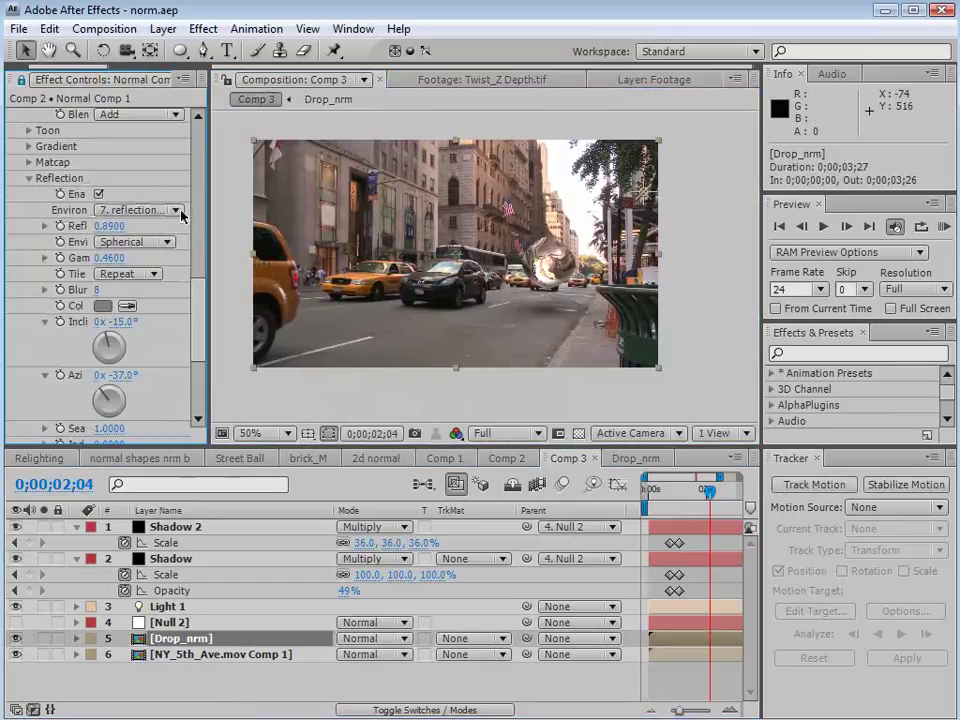
{"action": "left_click_drag", "start_coordinate": [197, 291], "coordinate": [199, 160]}
{"action": "left_click", "coordinate": [29, 299]}
{"action": "left_click", "coordinate": [141, 316]}
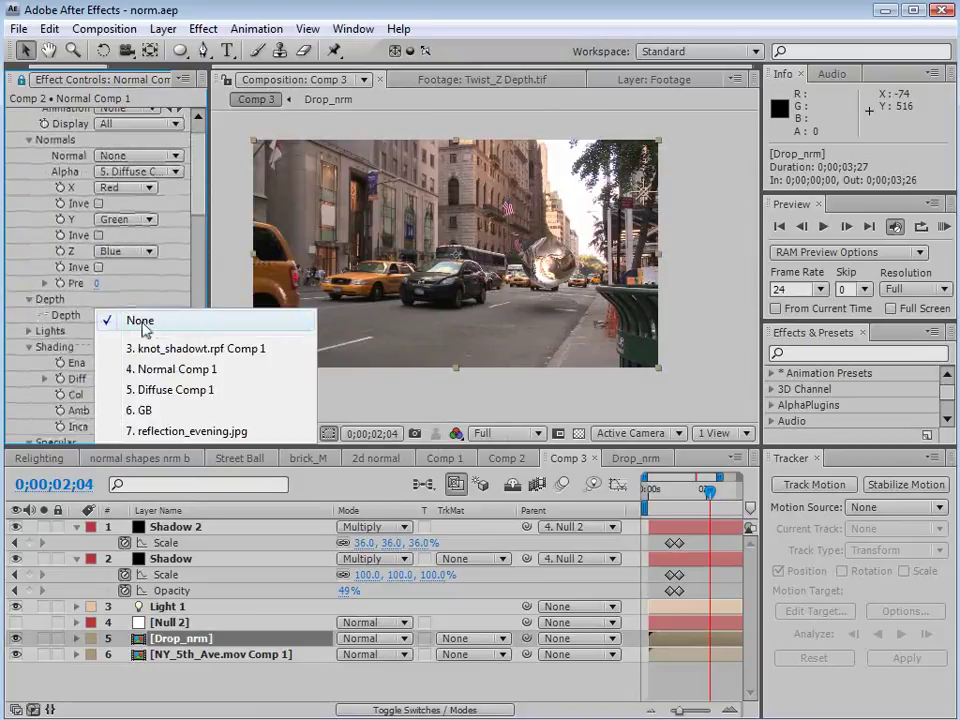
{"action": "left_click", "coordinate": [152, 322]}
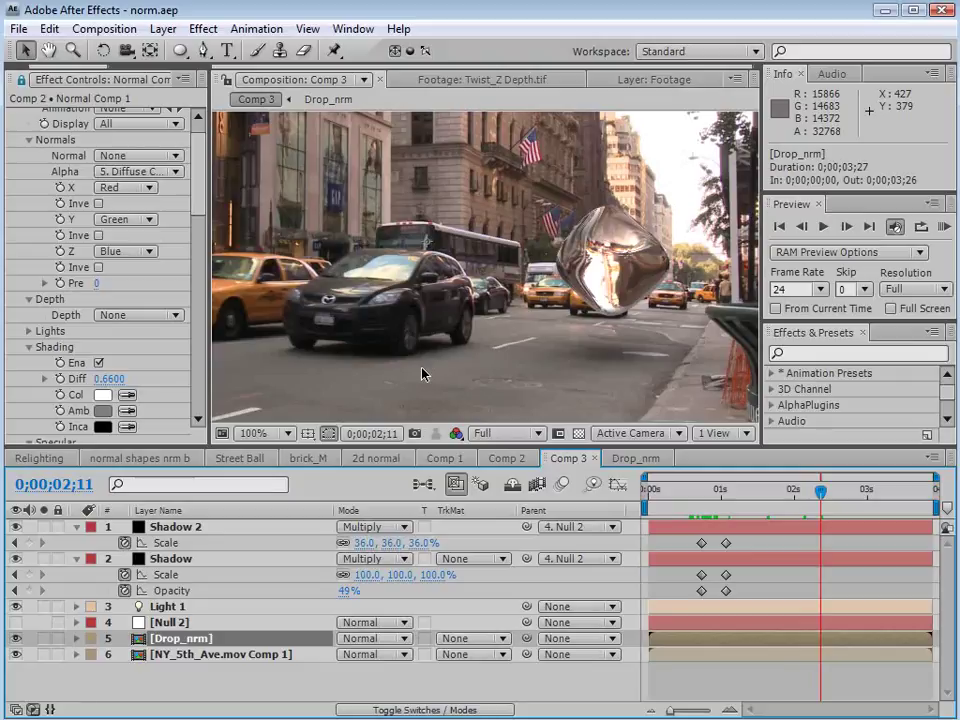
Open Comp 1 and scrub to 0;00;01;23 to examine the animated lighting on the metallic LOGO
{"action": "left_click", "coordinate": [510, 459]}
{"action": "left_click", "coordinate": [440, 458]}
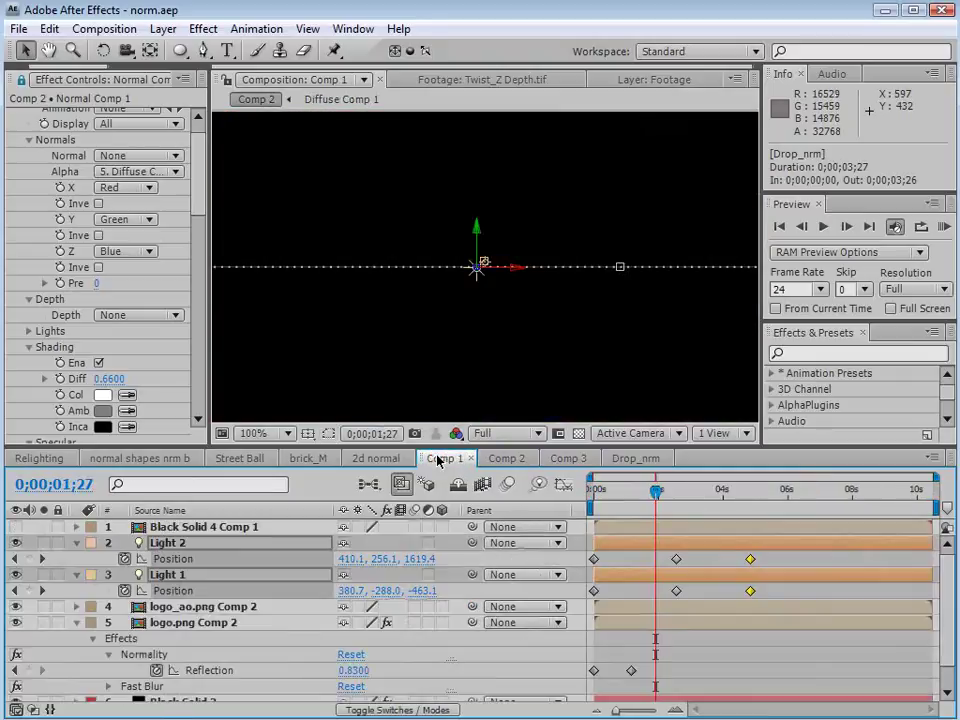
{"action": "left_click", "coordinate": [652, 559]}
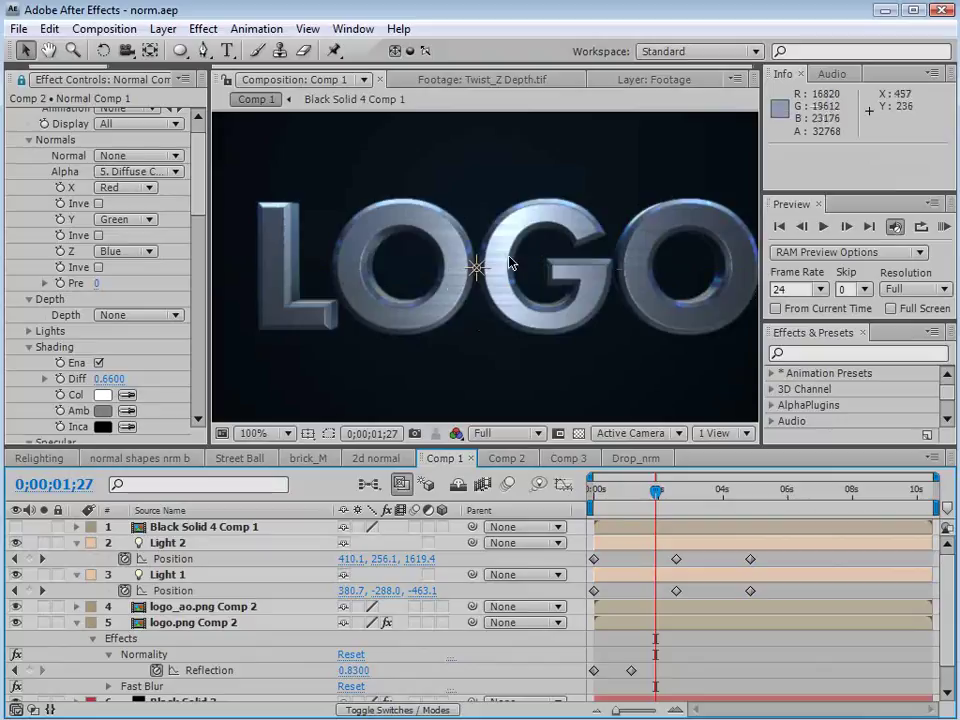
{"action": "mouse_move", "coordinate": [655, 490]}
{"action": "left_mouse_down"}
{"action": "mouse_move", "coordinate": [596, 490]}
{"action": "mouse_move", "coordinate": [588, 510]}
{"action": "mouse_move", "coordinate": [683, 508]}
{"action": "mouse_move", "coordinate": [636, 510]}
{"action": "mouse_move", "coordinate": [608, 538]}
{"action": "mouse_move", "coordinate": [696, 490]}
{"action": "mouse_move", "coordinate": [638, 470]}
{"action": "mouse_move", "coordinate": [651, 470]}
{"action": "left_mouse_up"}
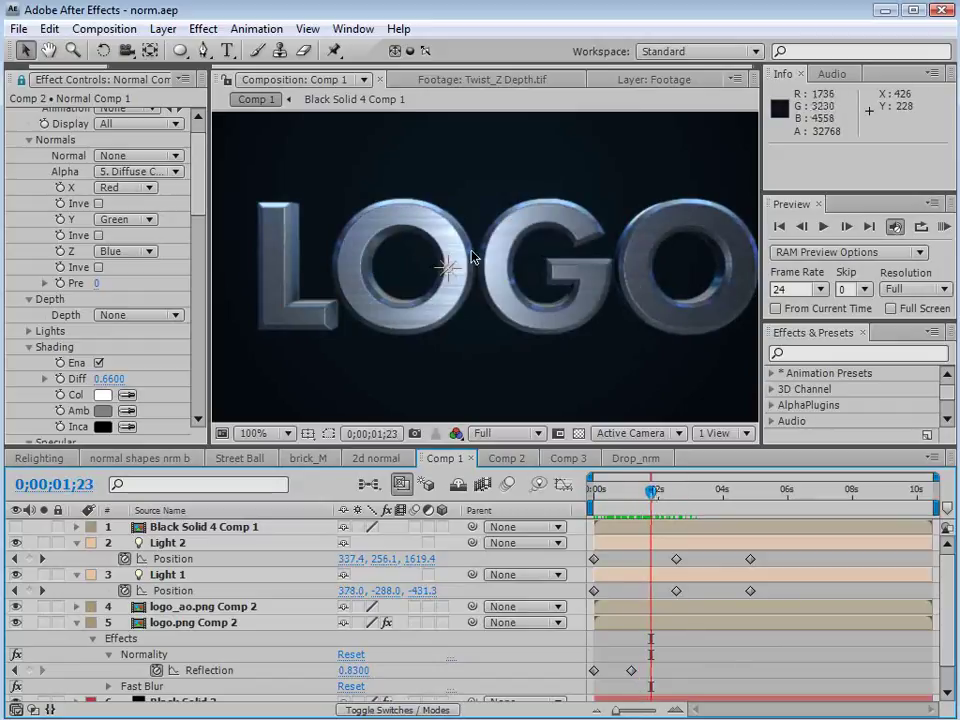
Inspect the ambient occlusion and normal passes in logo_ao.png Comp 2 and logo.png Comp 2, and return to Comp 3
{"action": "left_click", "coordinate": [141, 609]}
{"action": "double_click", "coordinate": [141, 609]}
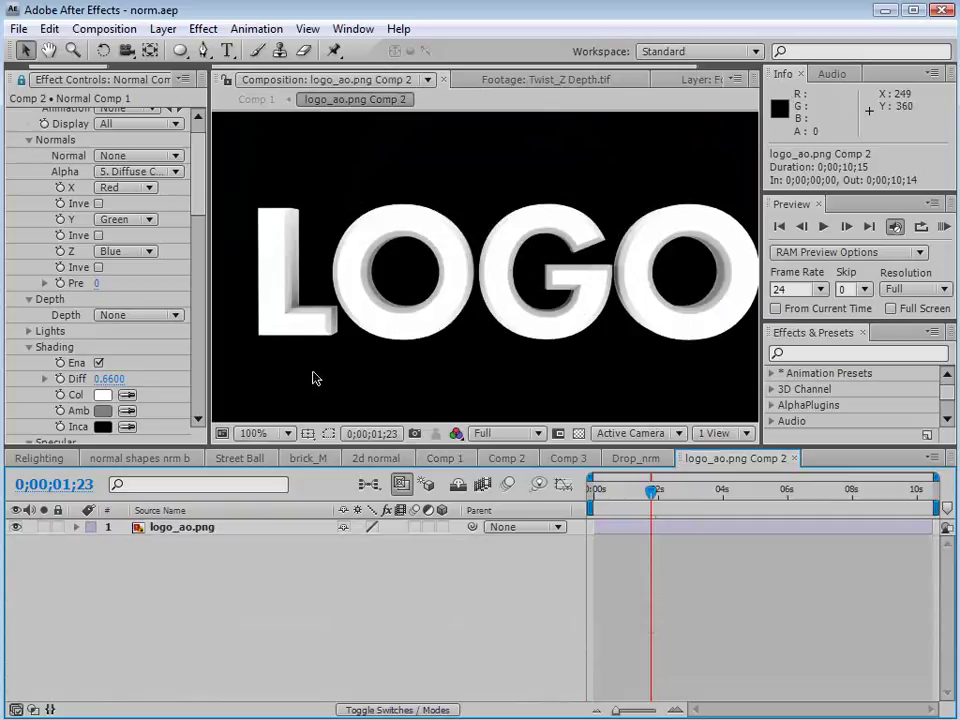
{"action": "left_click", "coordinate": [505, 458]}
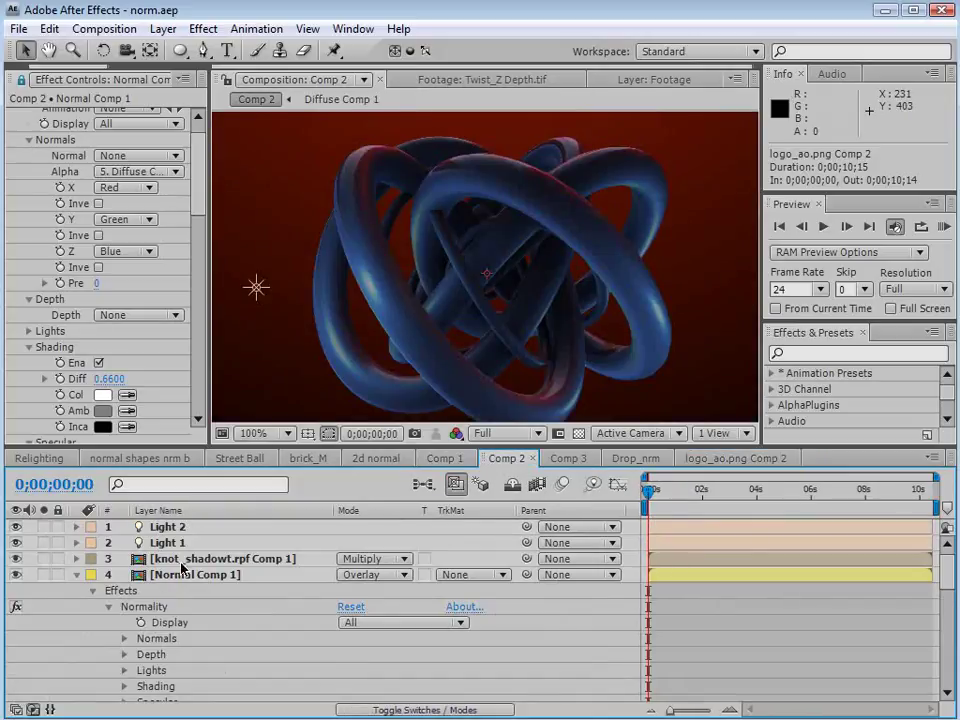
{"action": "left_click", "coordinate": [441, 460]}
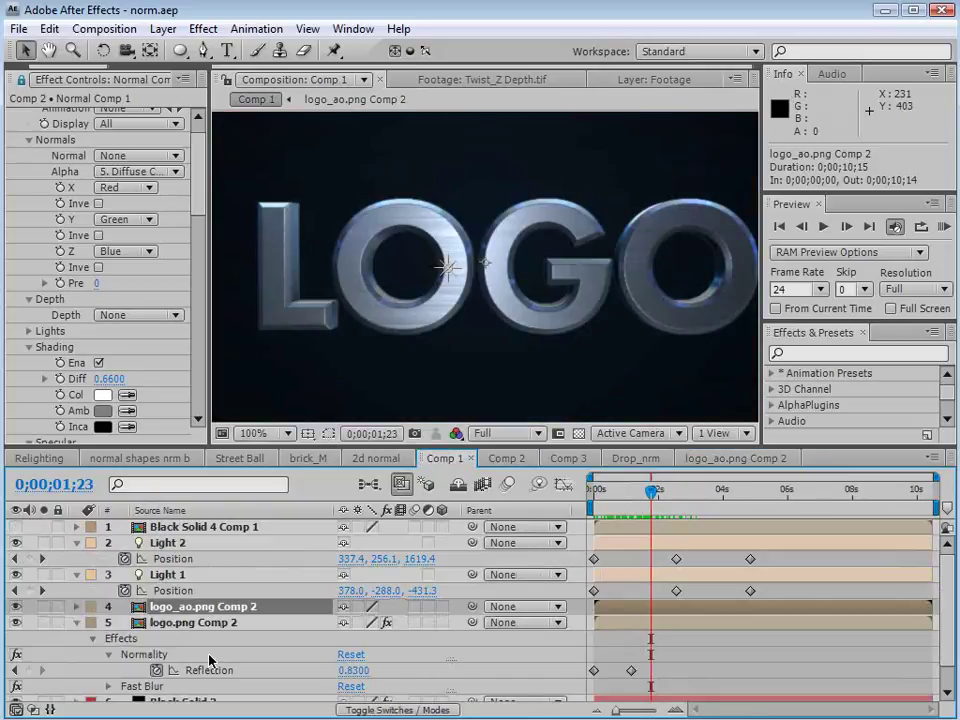
{"action": "double_click", "coordinate": [160, 623]}
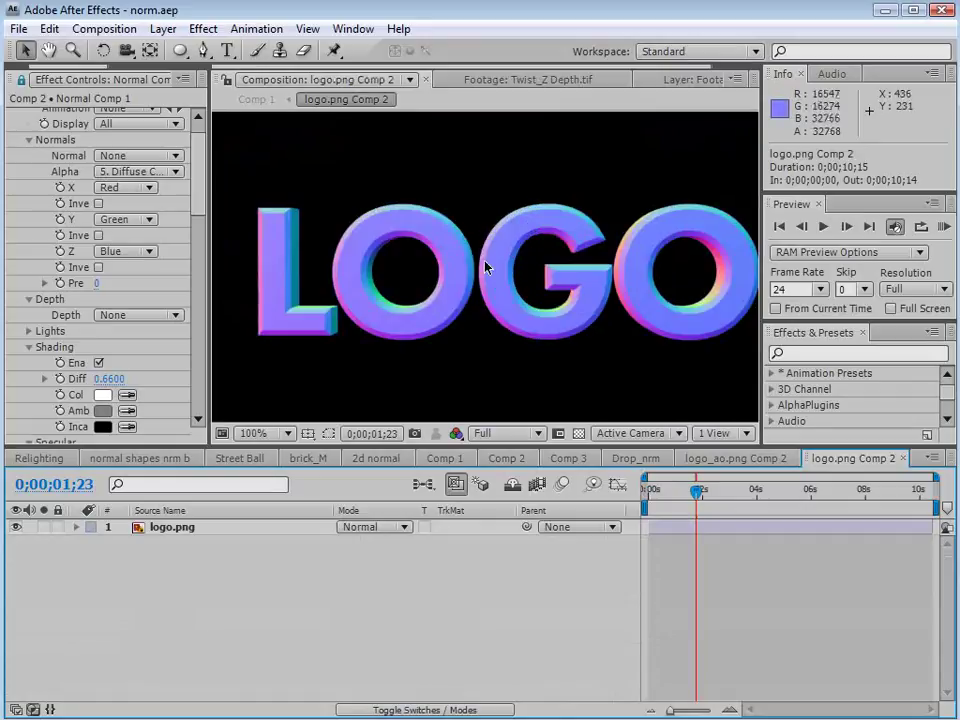
{"action": "left_click", "coordinate": [568, 458]}
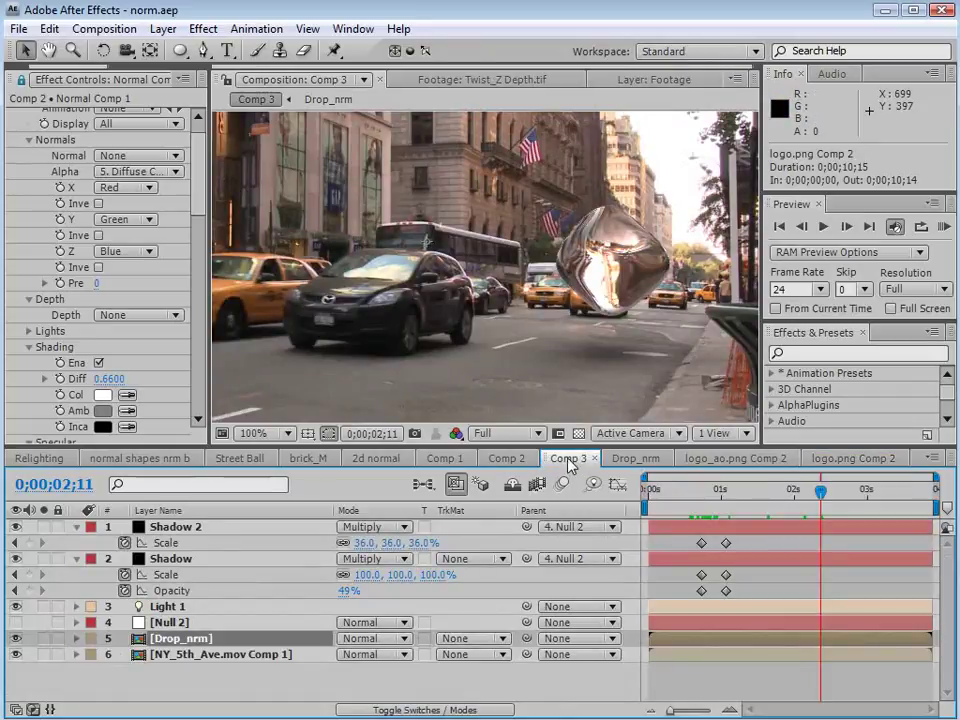
Switch to Firefox and read through the Refraction fx in AE post on the Video Copilot blog
{"action": "key", "text": "alt+Tab"}
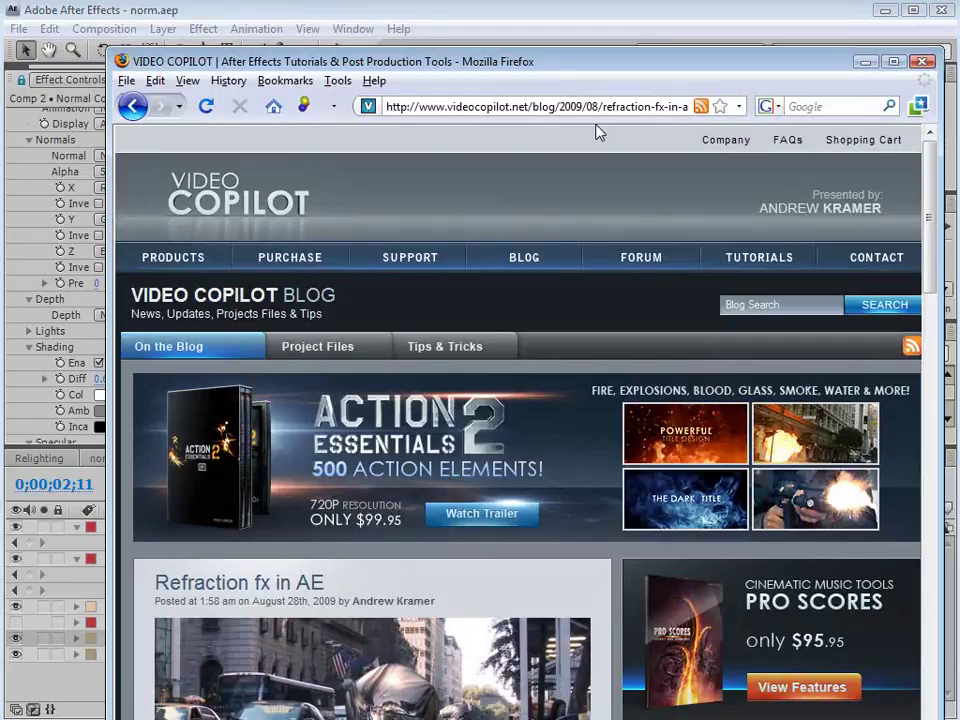
{"action": "scroll", "coordinate": [507, 280], "scroll_direction": "down", "scroll_amount": 2}
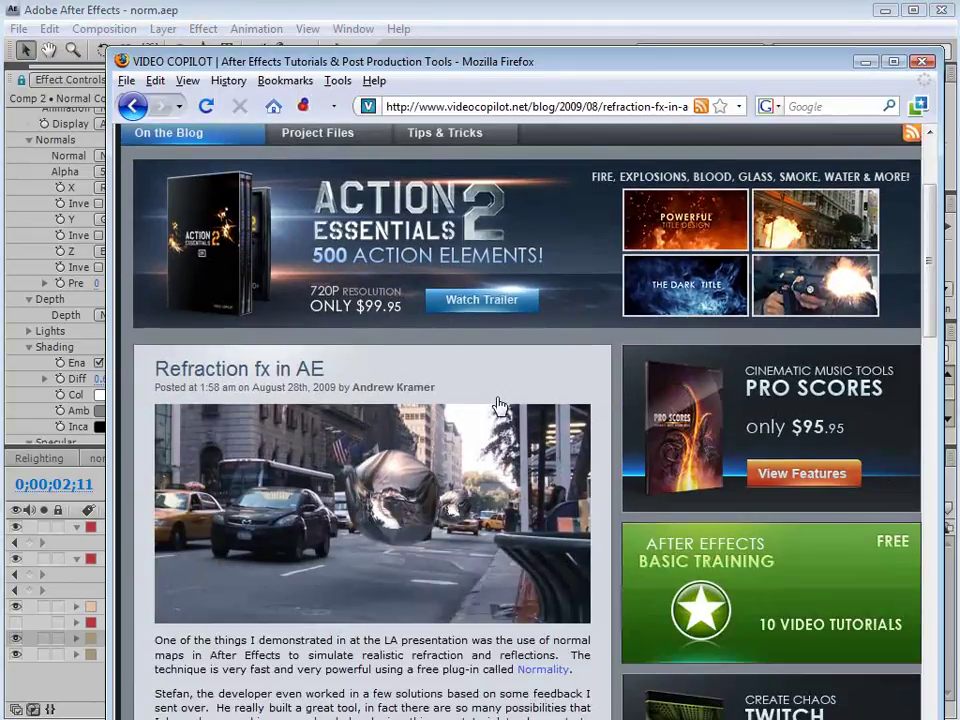
{"action": "scroll", "coordinate": [500, 551], "scroll_direction": "up", "scroll_amount": 1}
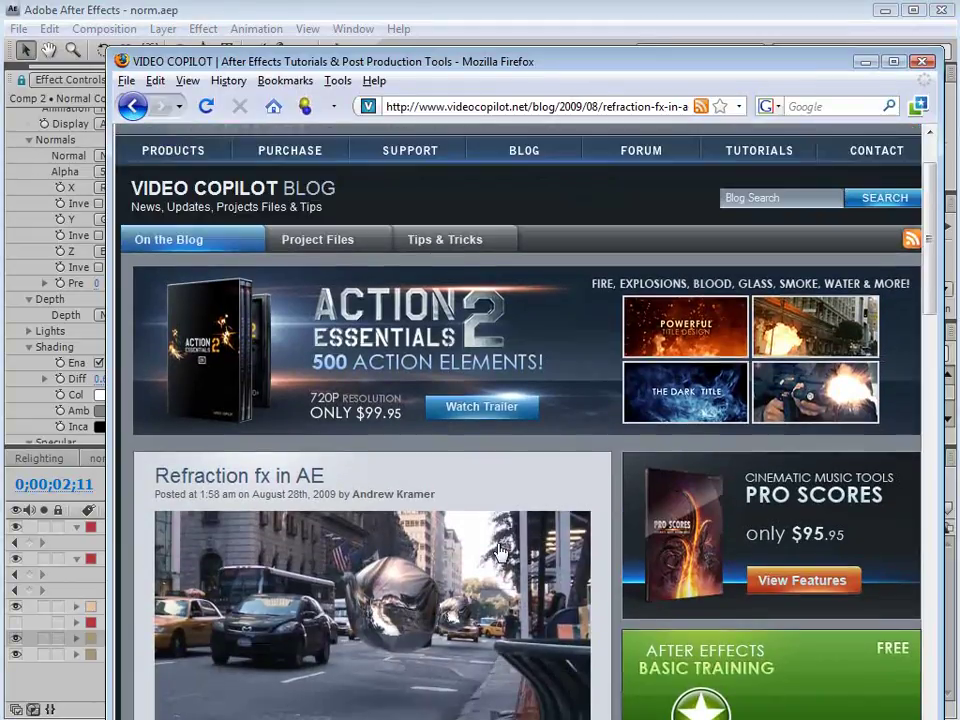
{"action": "scroll", "coordinate": [437, 313], "scroll_direction": "up", "scroll_amount": 1}
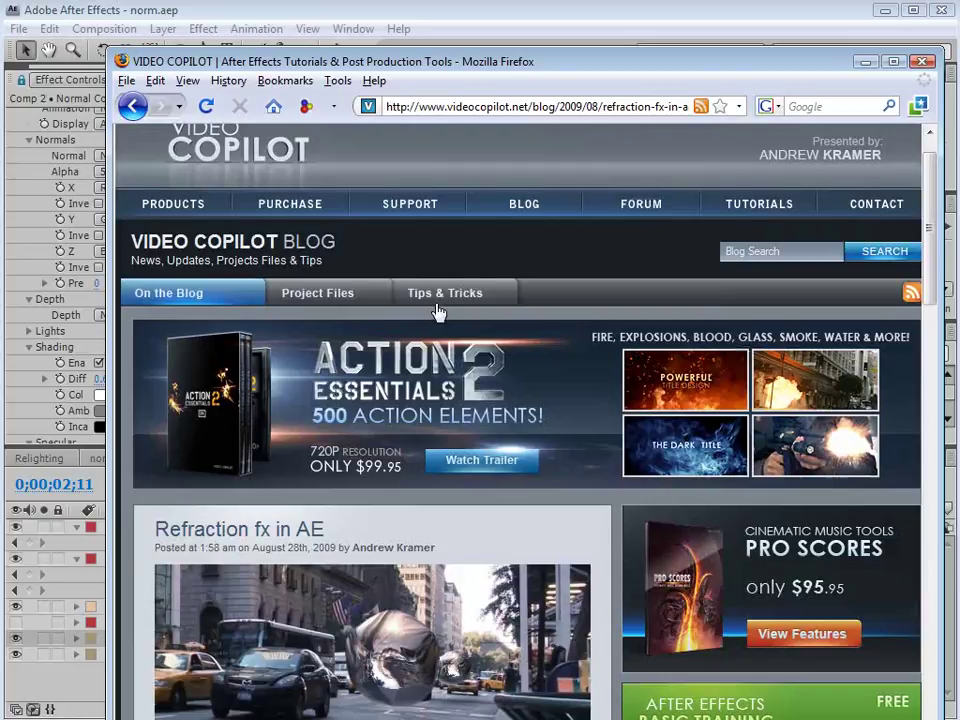
{"action": "scroll", "coordinate": [437, 313], "scroll_direction": "up", "scroll_amount": 1}
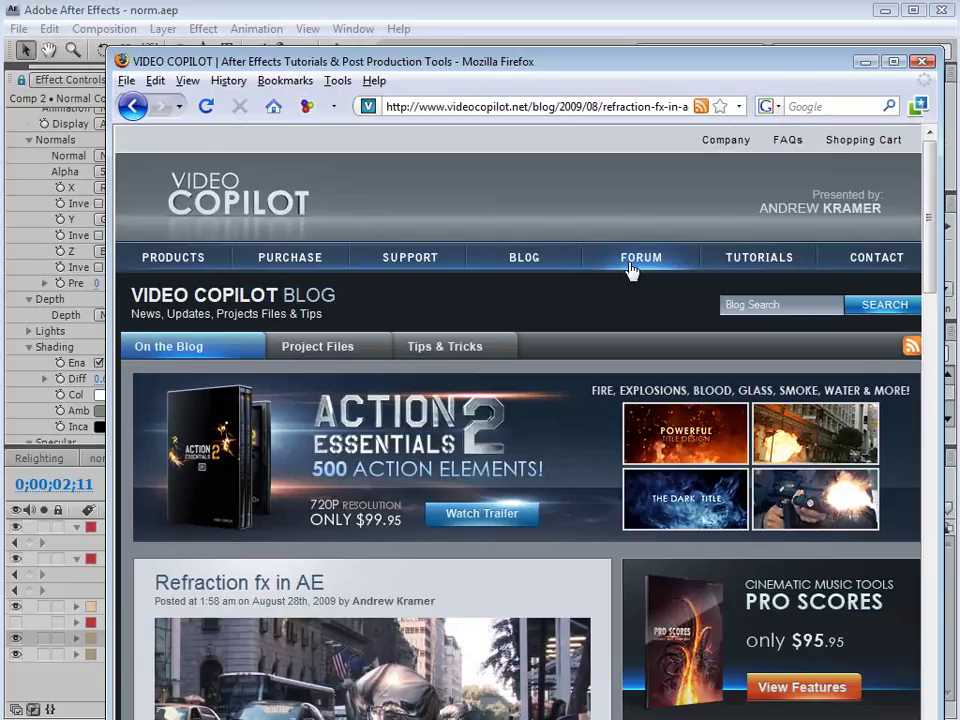
{"action": "scroll", "coordinate": [634, 285], "scroll_direction": "down", "scroll_amount": 5}
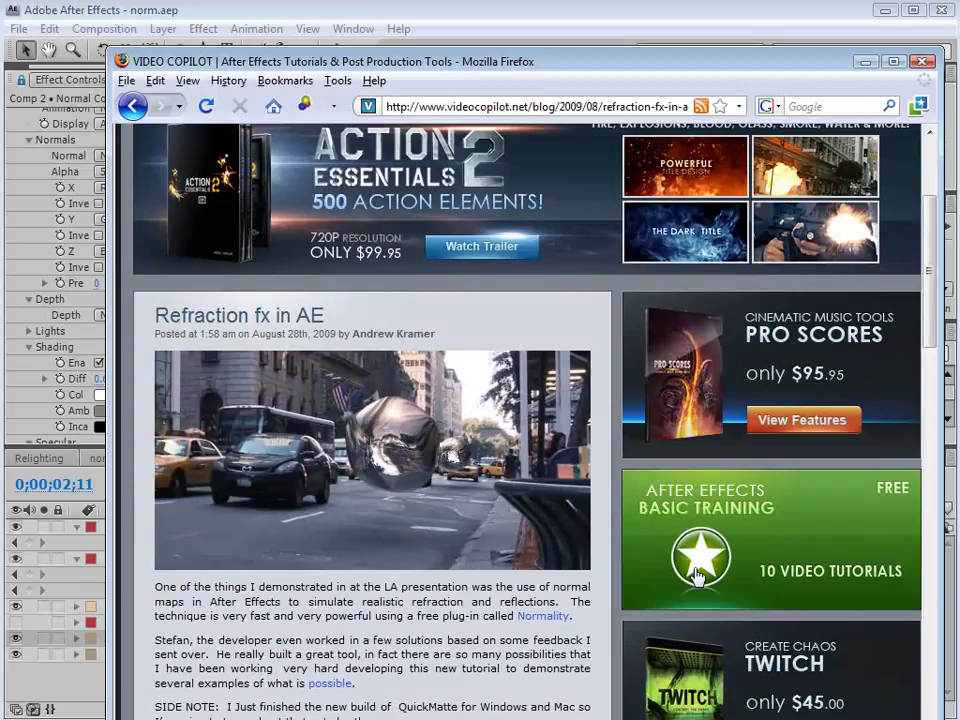
{"action": "left_click_drag", "start_coordinate": [309, 601], "coordinate": [335, 616]}
{"action": "scroll", "coordinate": [365, 595], "scroll_direction": "up", "scroll_amount": 3}
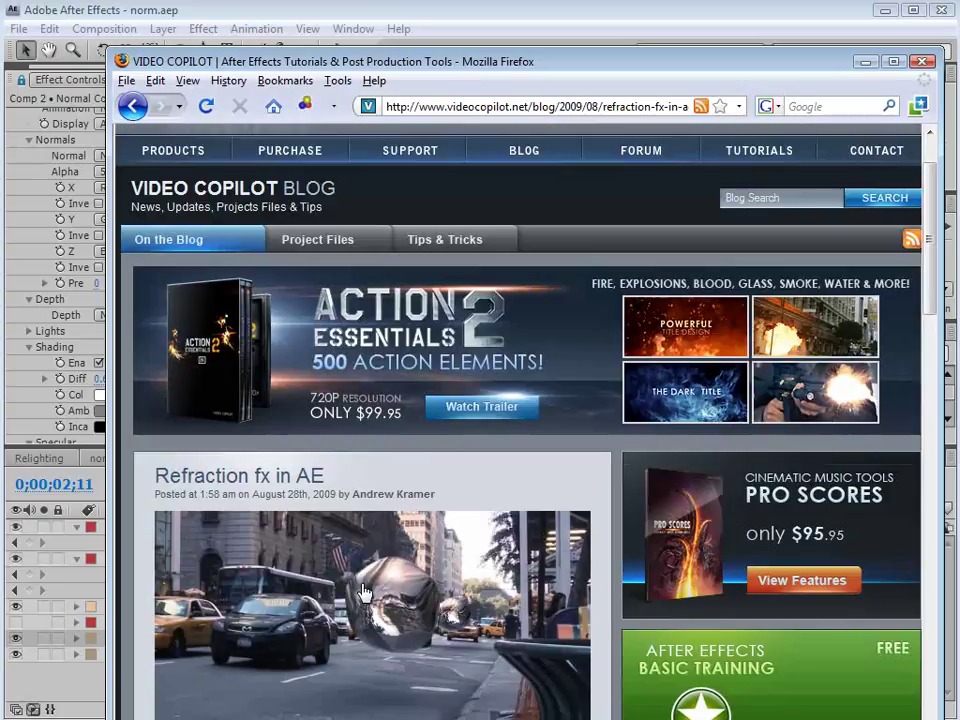
{"action": "scroll", "coordinate": [363, 594], "scroll_direction": "up", "scroll_amount": 1}
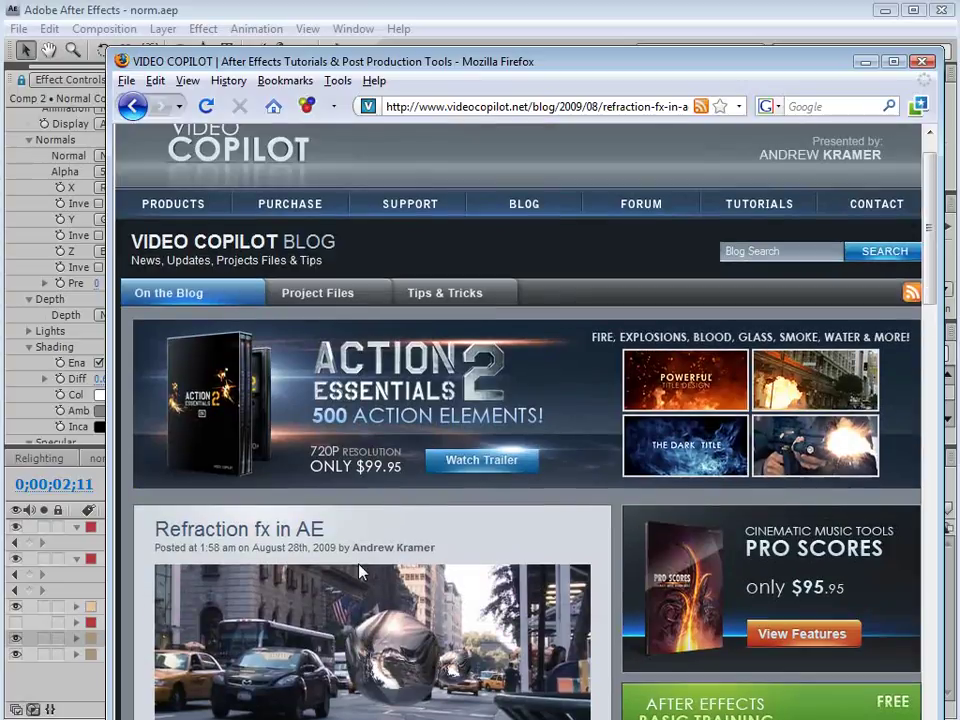
{"action": "scroll", "coordinate": [363, 572], "scroll_direction": "up", "scroll_amount": 1}
Browse the Video Copilot product store listings, and return to After Effects
{"action": "left_click", "coordinate": [178, 259]}
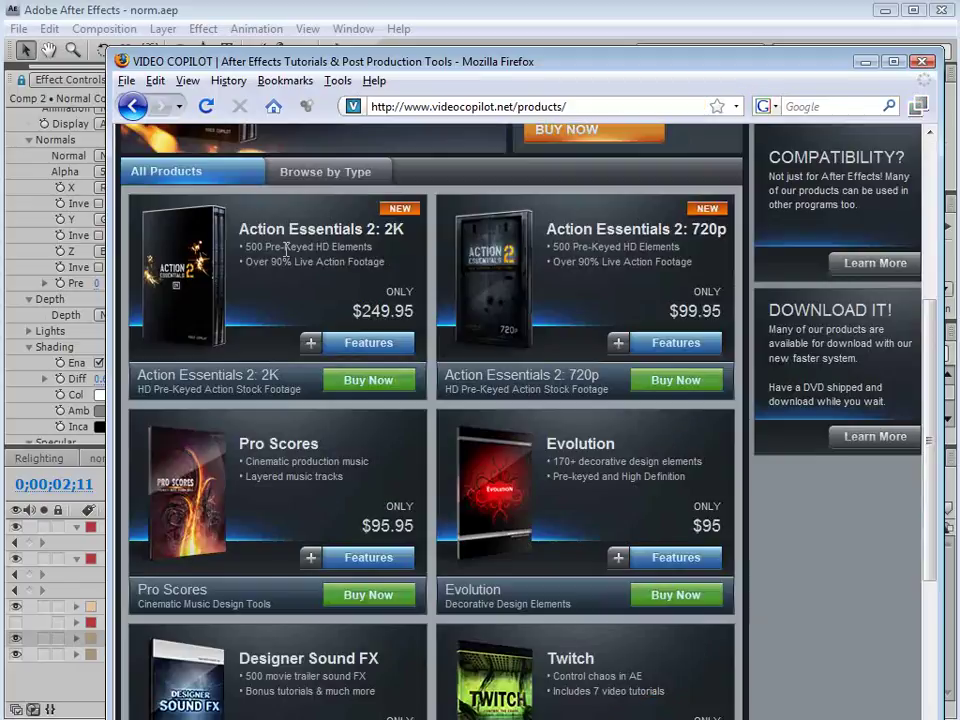
{"action": "left_click_drag", "start_coordinate": [287, 250], "coordinate": [276, 248]}
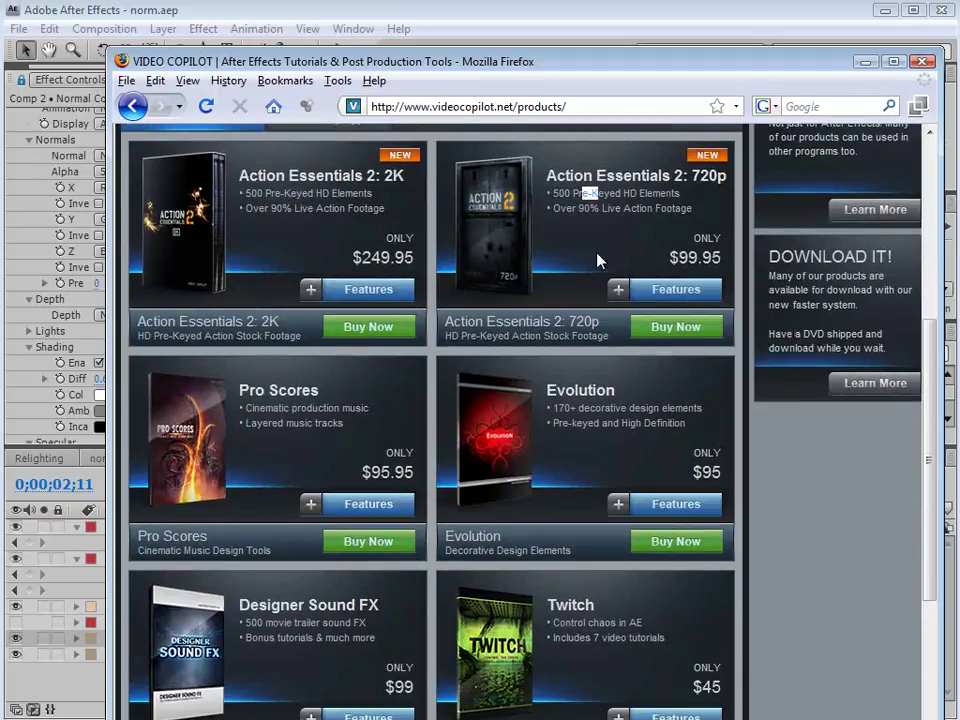
{"action": "left_click_drag", "start_coordinate": [252, 408], "coordinate": [297, 408]}
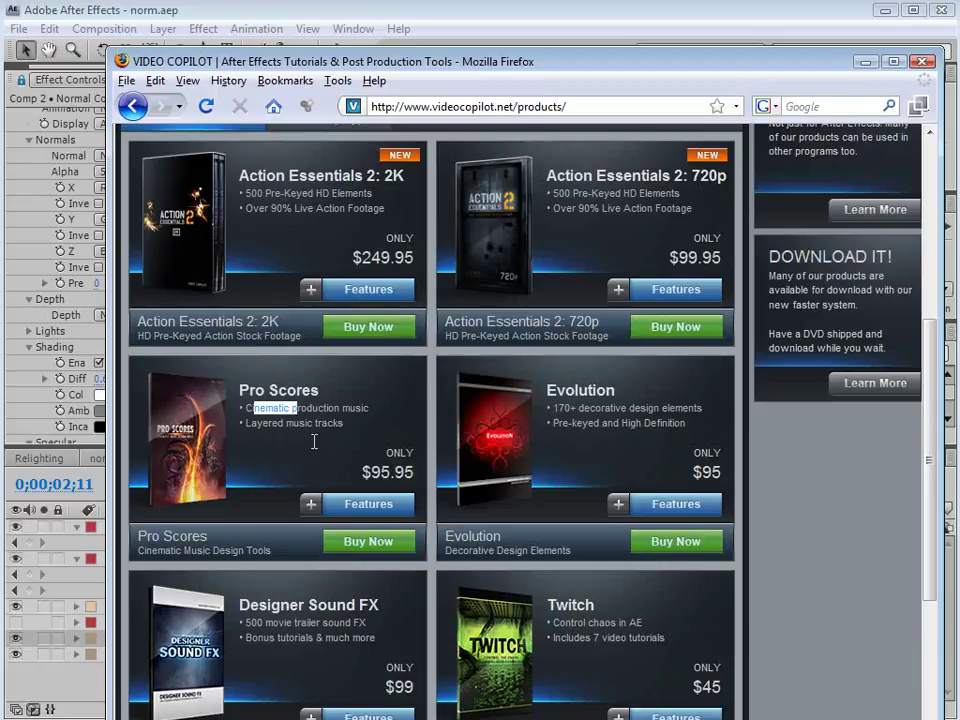
{"action": "scroll", "coordinate": [418, 410], "scroll_direction": "down", "scroll_amount": 4}
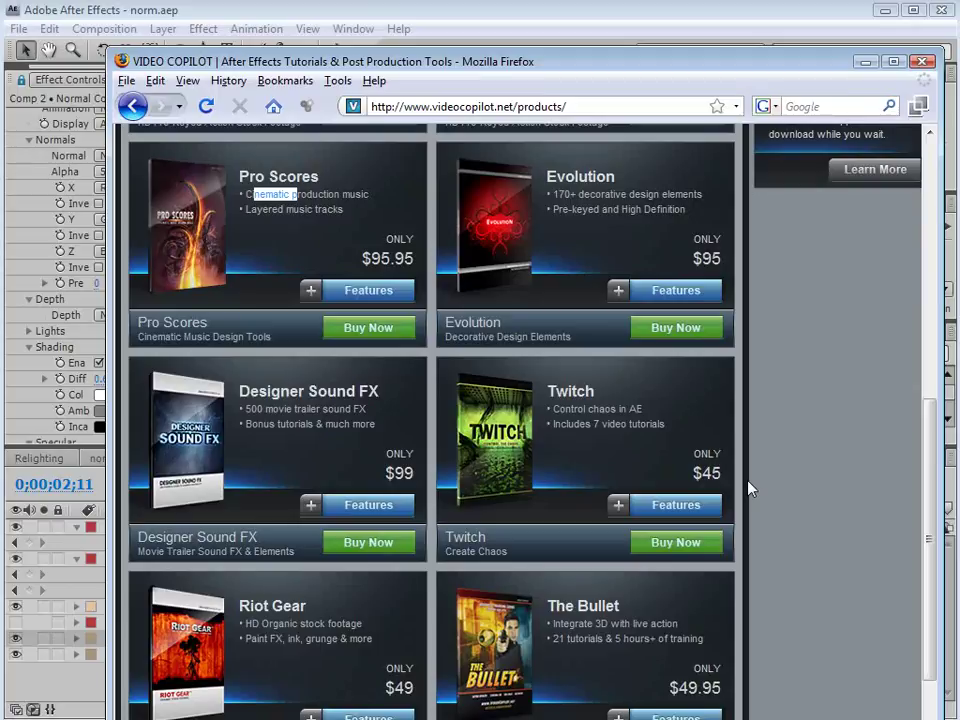
{"action": "scroll", "coordinate": [700, 478], "scroll_direction": "up", "scroll_amount": 13}
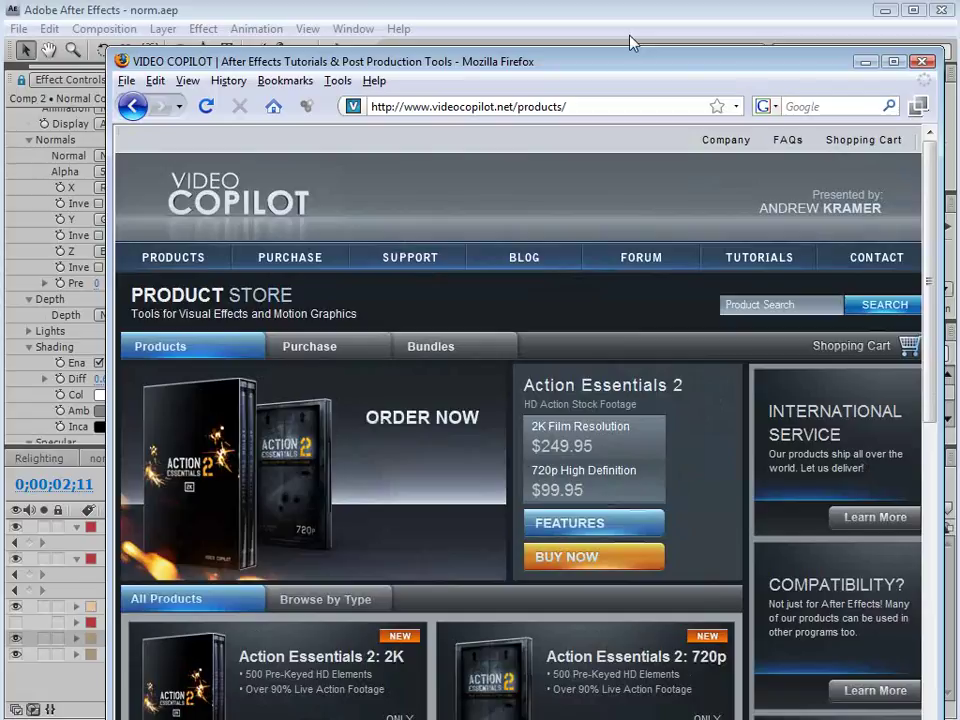
{"action": "left_click", "coordinate": [630, 40]}
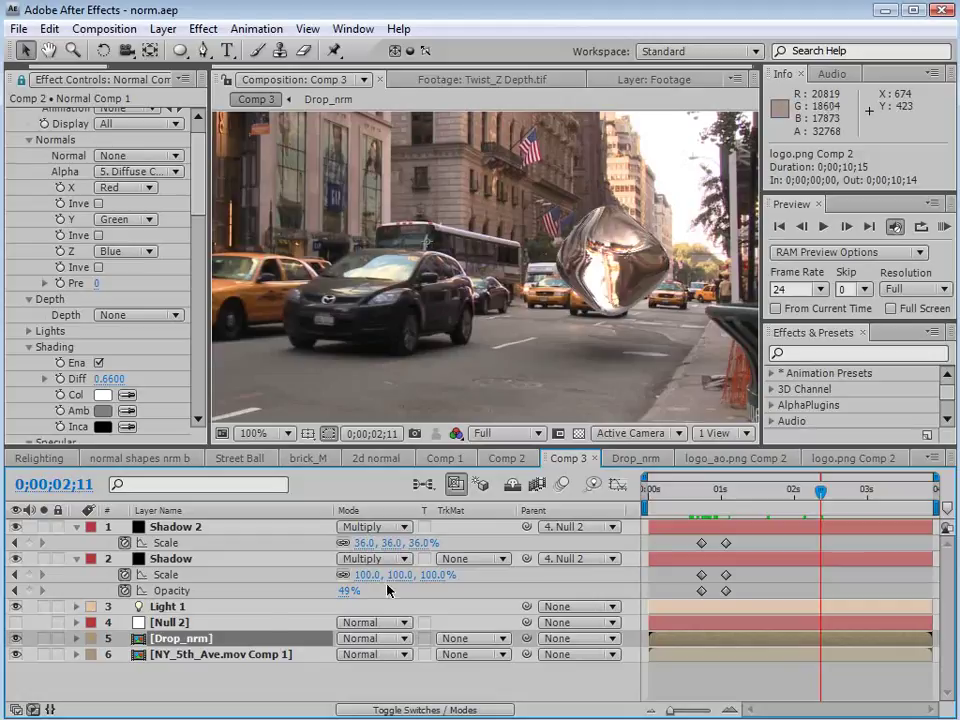
In the Drop_nrm comp, duplicate Drop_NRM.mov, scale the copy to 30.0, 31.9%, place it just left of the large drop, and check Comp 3
{"action": "double_click", "coordinate": [172, 640]}
{"action": "left_click", "coordinate": [682, 550]}
{"action": "key", "text": "ctrl+d"}
{"action": "key", "text": "s"}
{"action": "left_click", "coordinate": [305, 574]}
{"action": "left_click_drag", "start_coordinate": [597, 294], "coordinate": [551, 295]}
{"action": "left_click_drag", "start_coordinate": [571, 243], "coordinate": [545, 295]}
{"action": "left_click", "coordinate": [562, 458]}
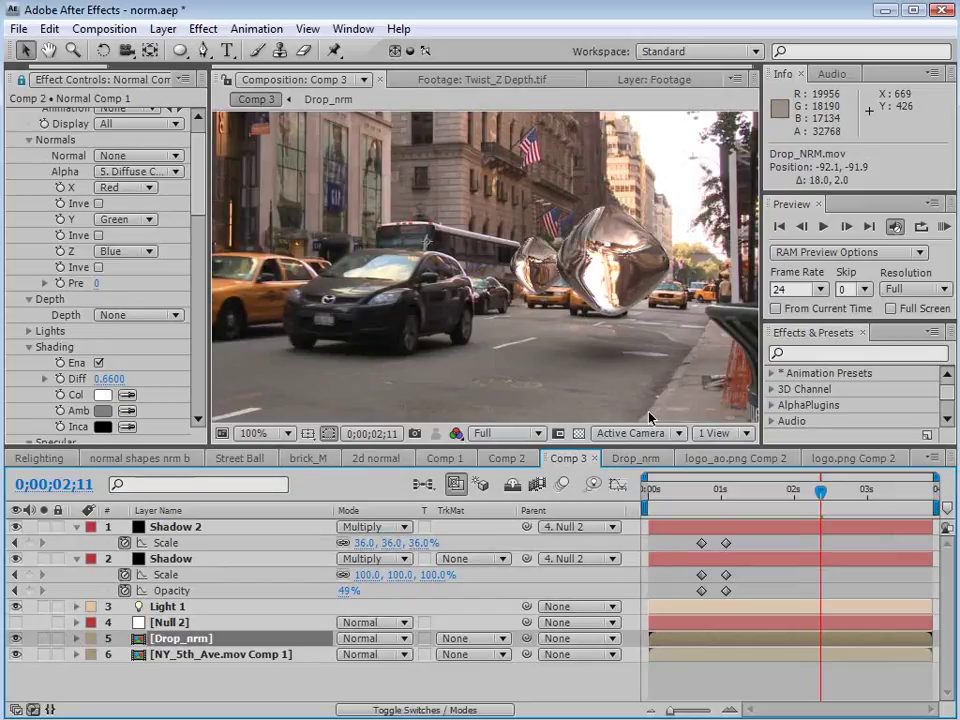
Move the small drop in Drop_nrm farther left to position -136.1, -91.9, and reopen Comp 3
{"action": "left_click", "coordinate": [636, 458]}
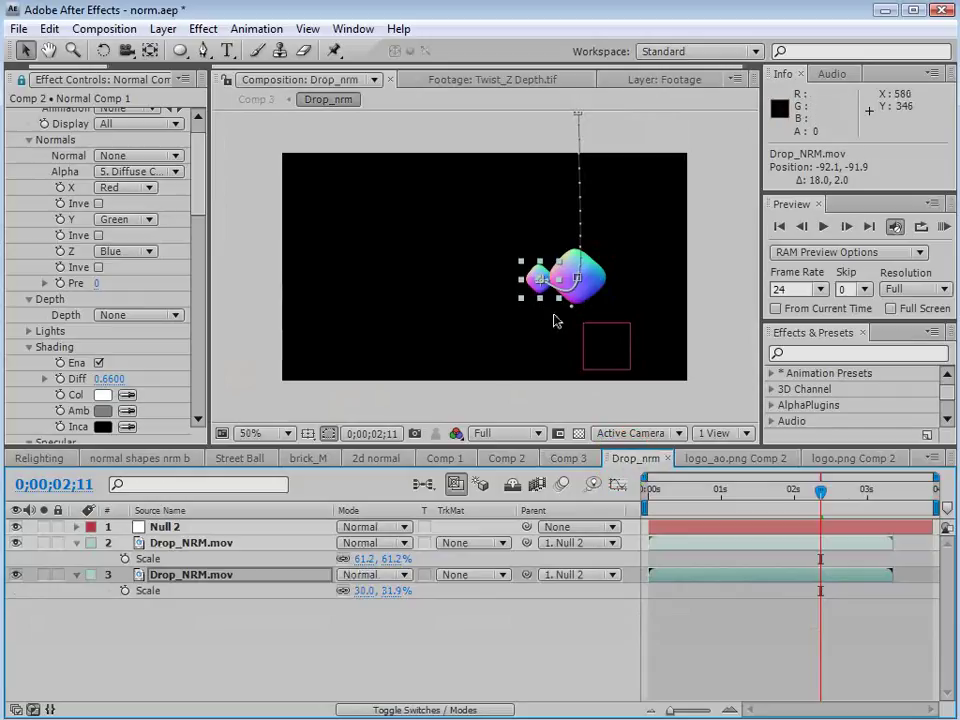
{"action": "left_click_drag", "start_coordinate": [537, 297], "coordinate": [508, 280]}
{"action": "left_click_drag", "start_coordinate": [196, 576], "coordinate": [208, 595]}
{"action": "left_click_drag", "start_coordinate": [506, 289], "coordinate": [516, 285]}
{"action": "left_click", "coordinate": [568, 458]}
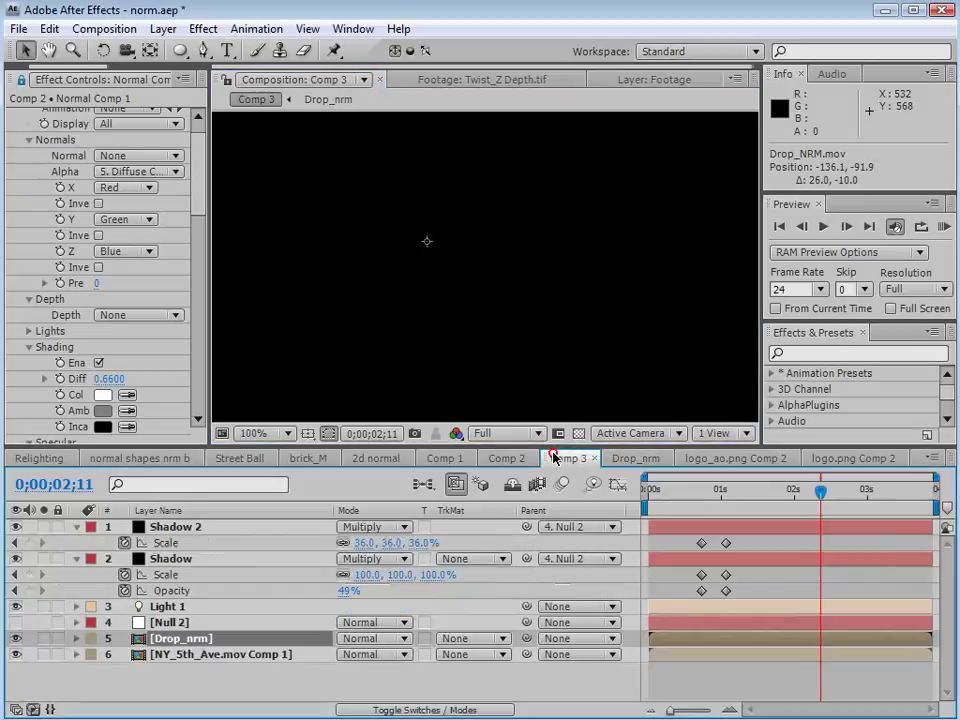